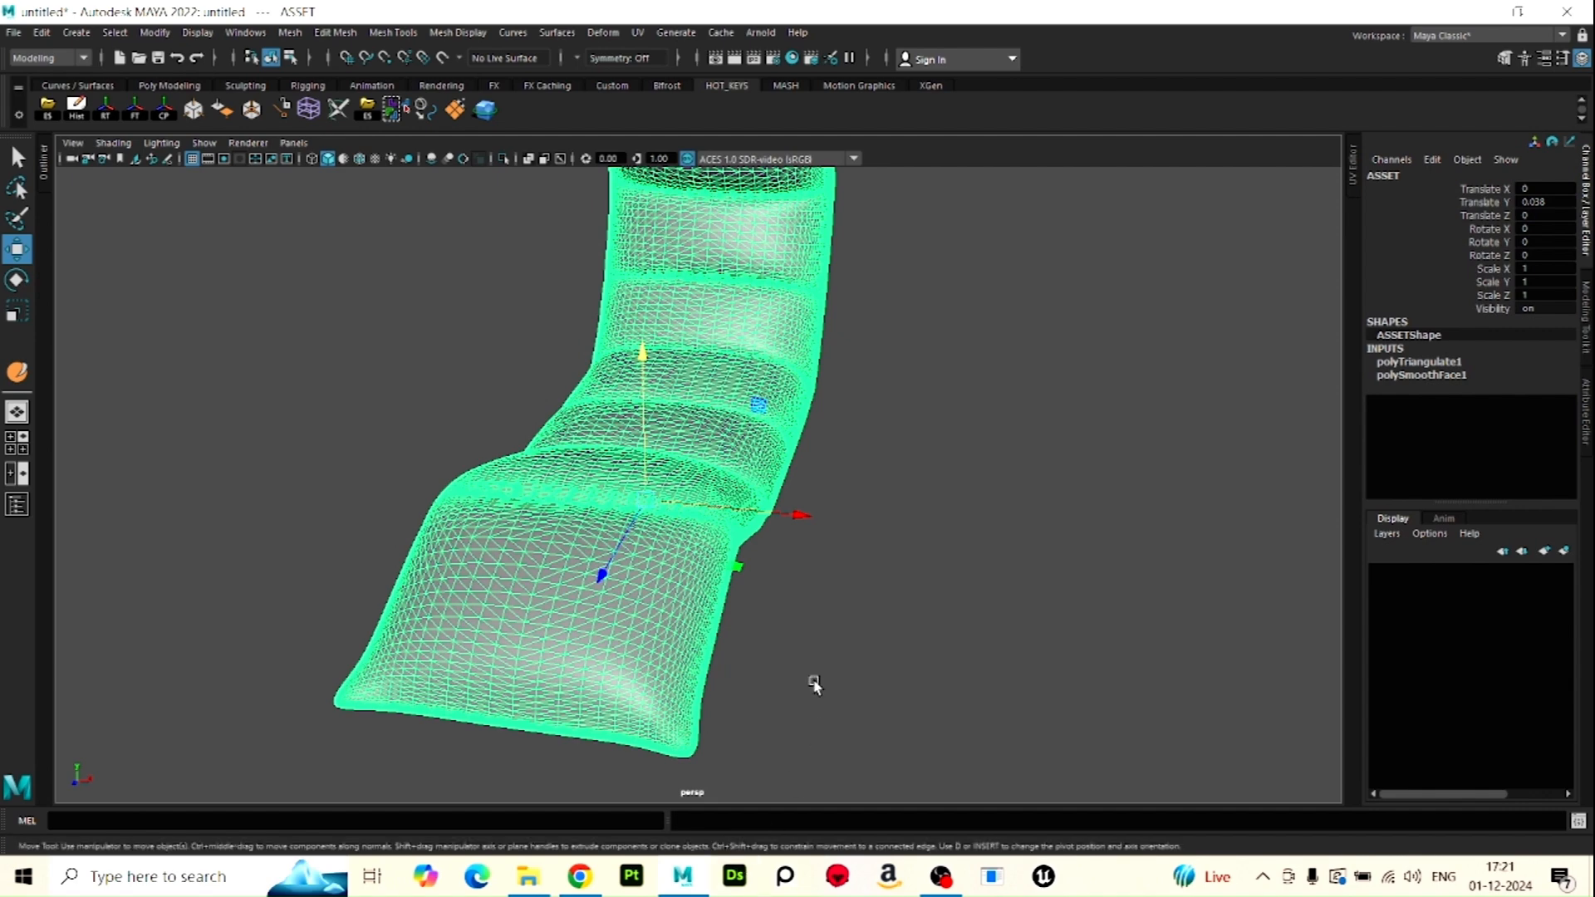
Inspect the lounge cushion's overall shape from several angles, both shaded and with its wireframe highlighted
click(812, 684)
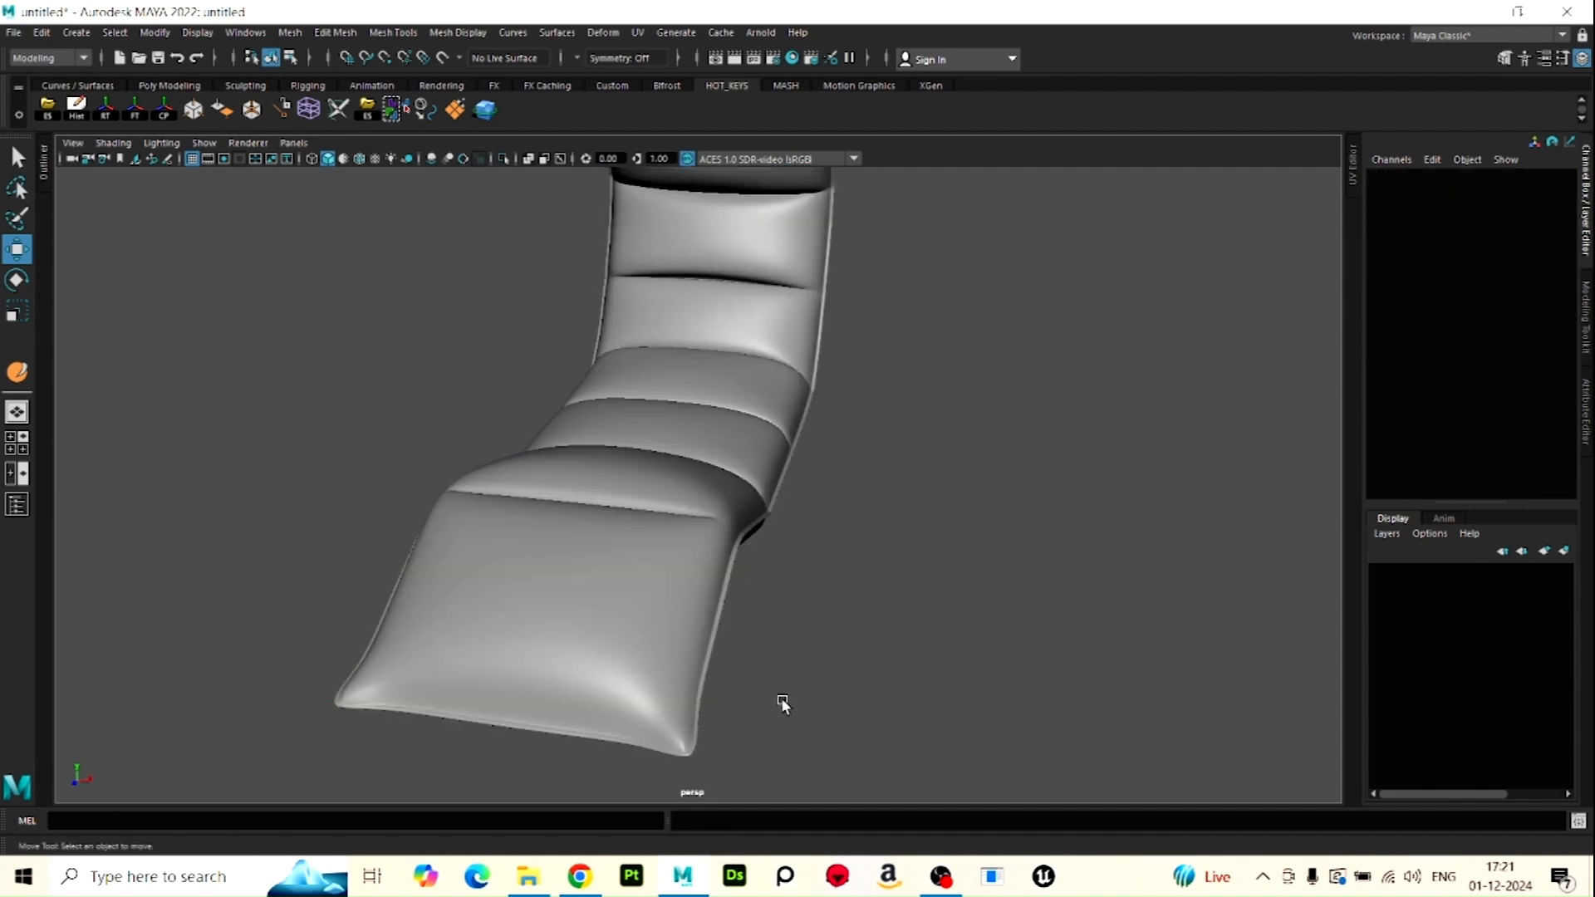
alt+drag(781, 698, 762, 677)
click(791, 594)
scroll(852, 705, up, 3)
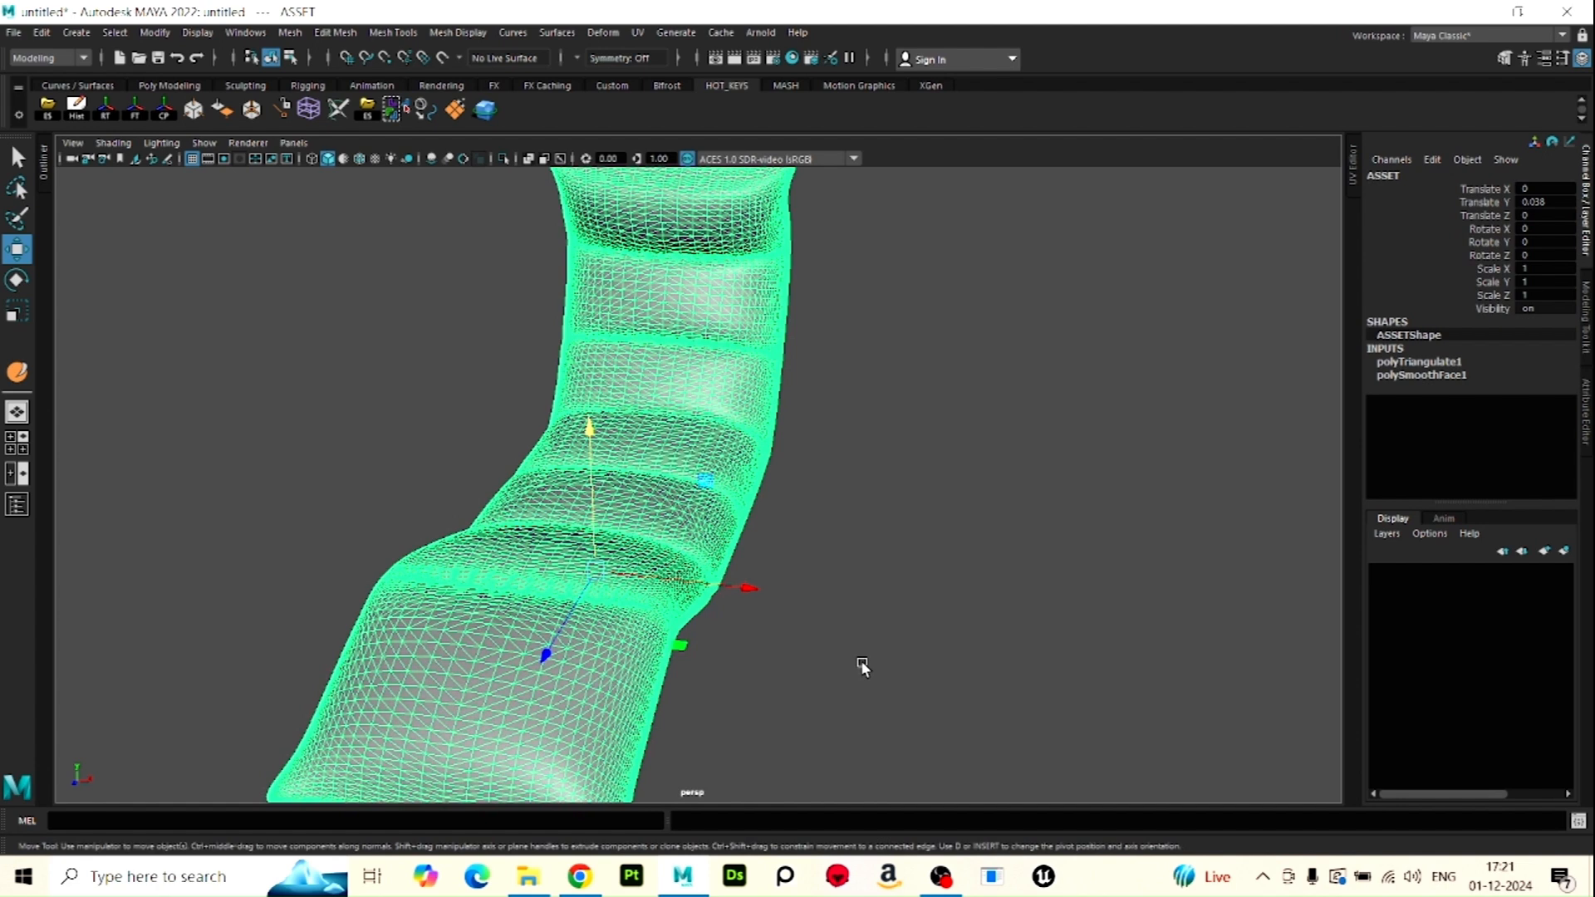
click(861, 661)
scroll(851, 662, down, 5)
alt+drag(851, 662, 817, 636)
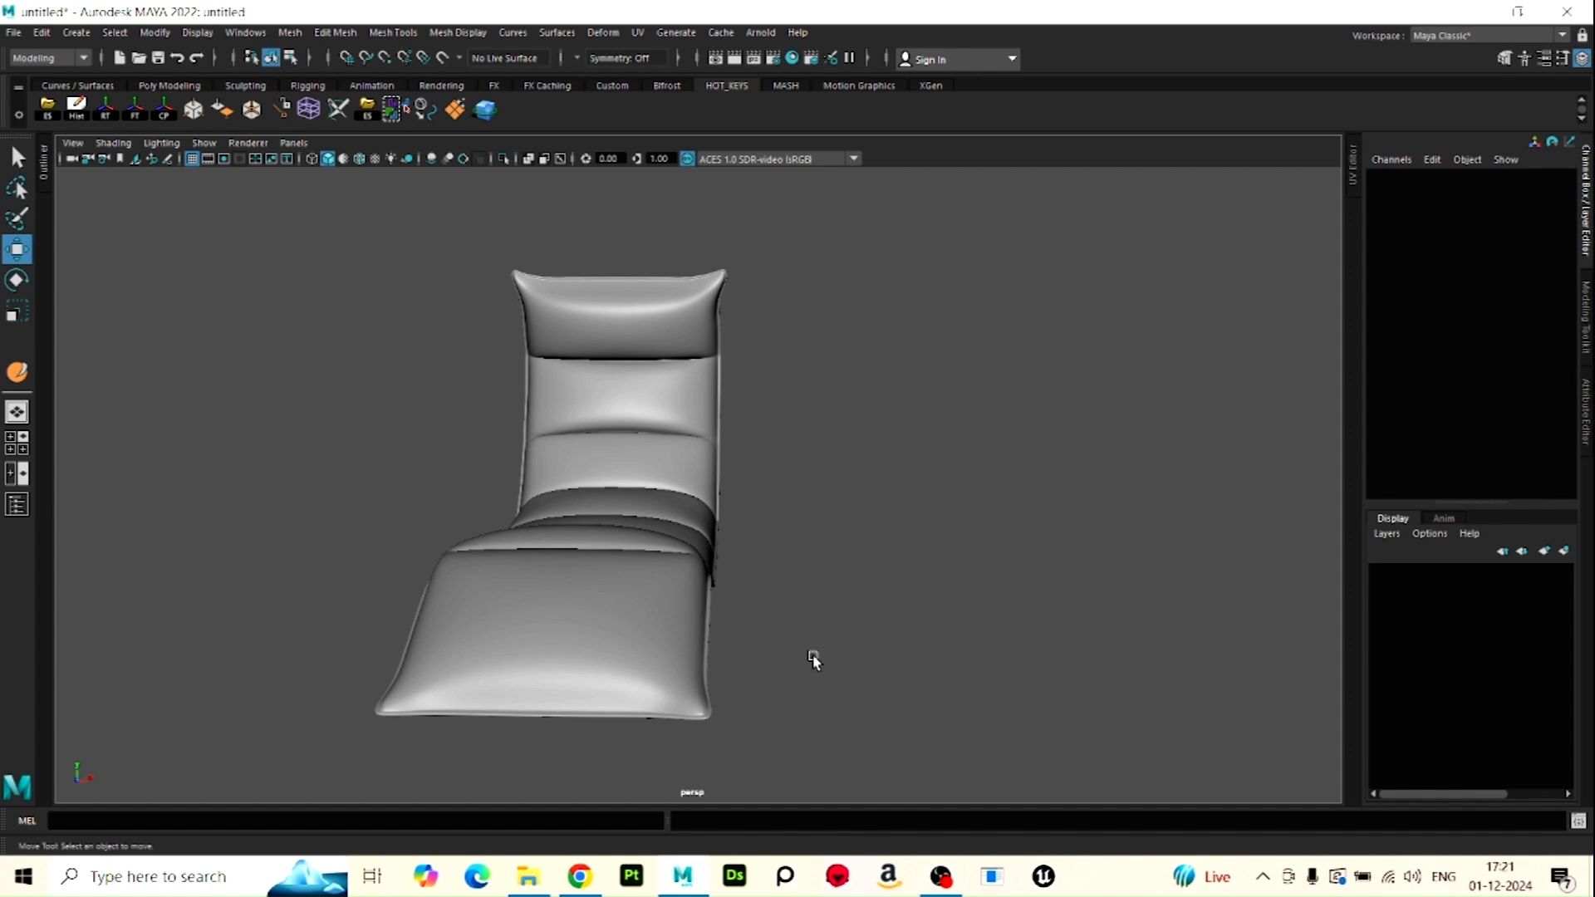
alt+drag(912, 637, 804, 607)
click(673, 542)
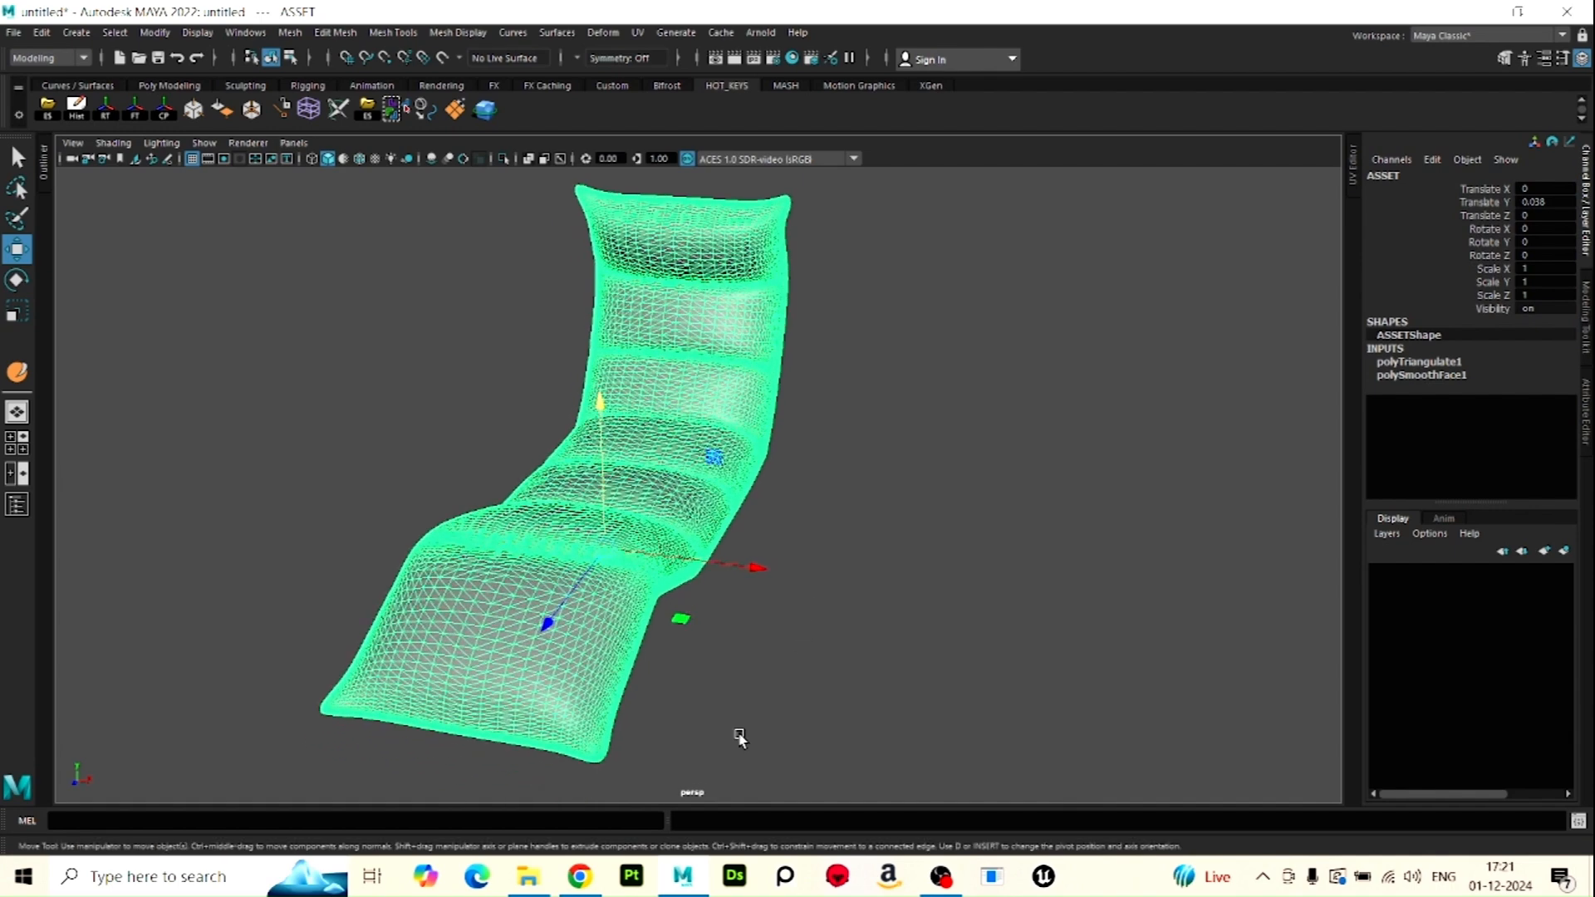
click(772, 643)
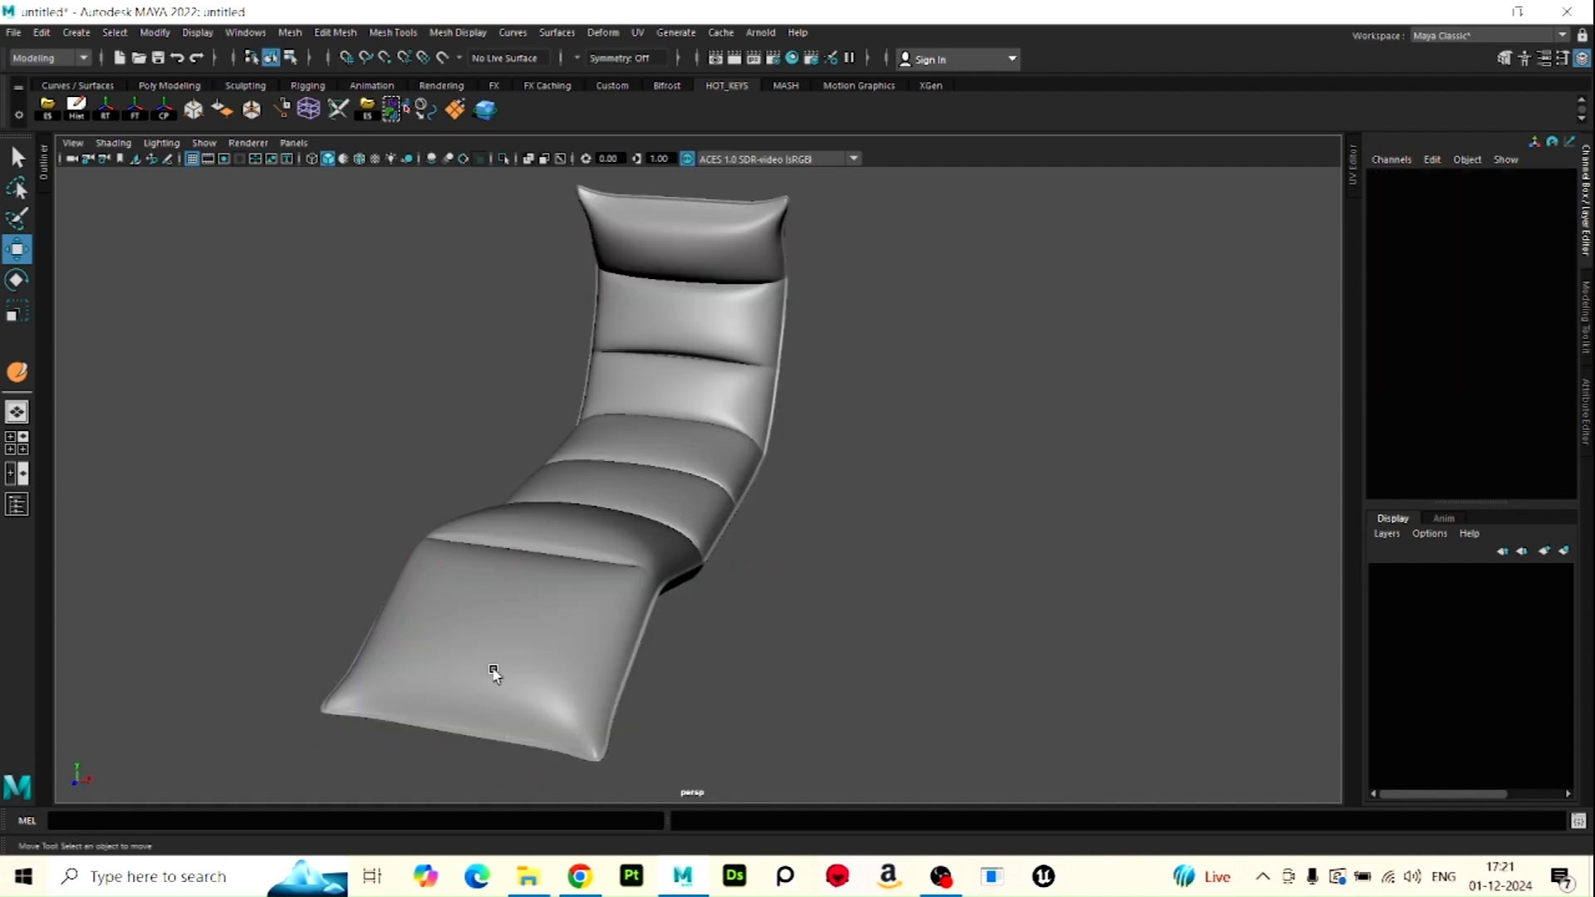
click(667, 555)
alt+drag(955, 606, 822, 555)
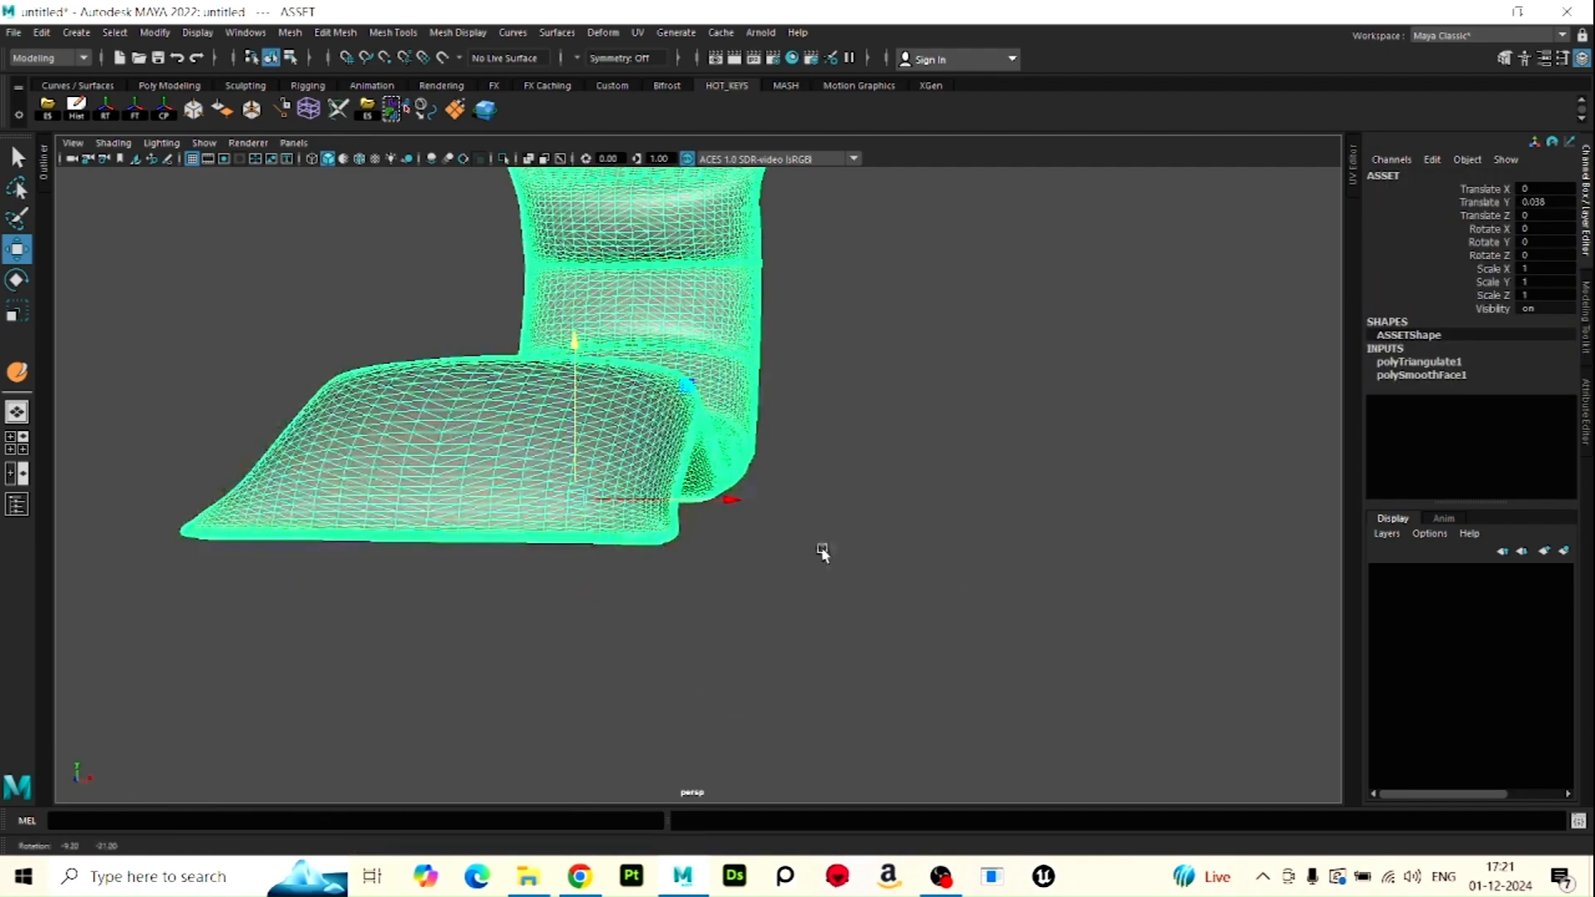
alt+drag(919, 545, 910, 569)
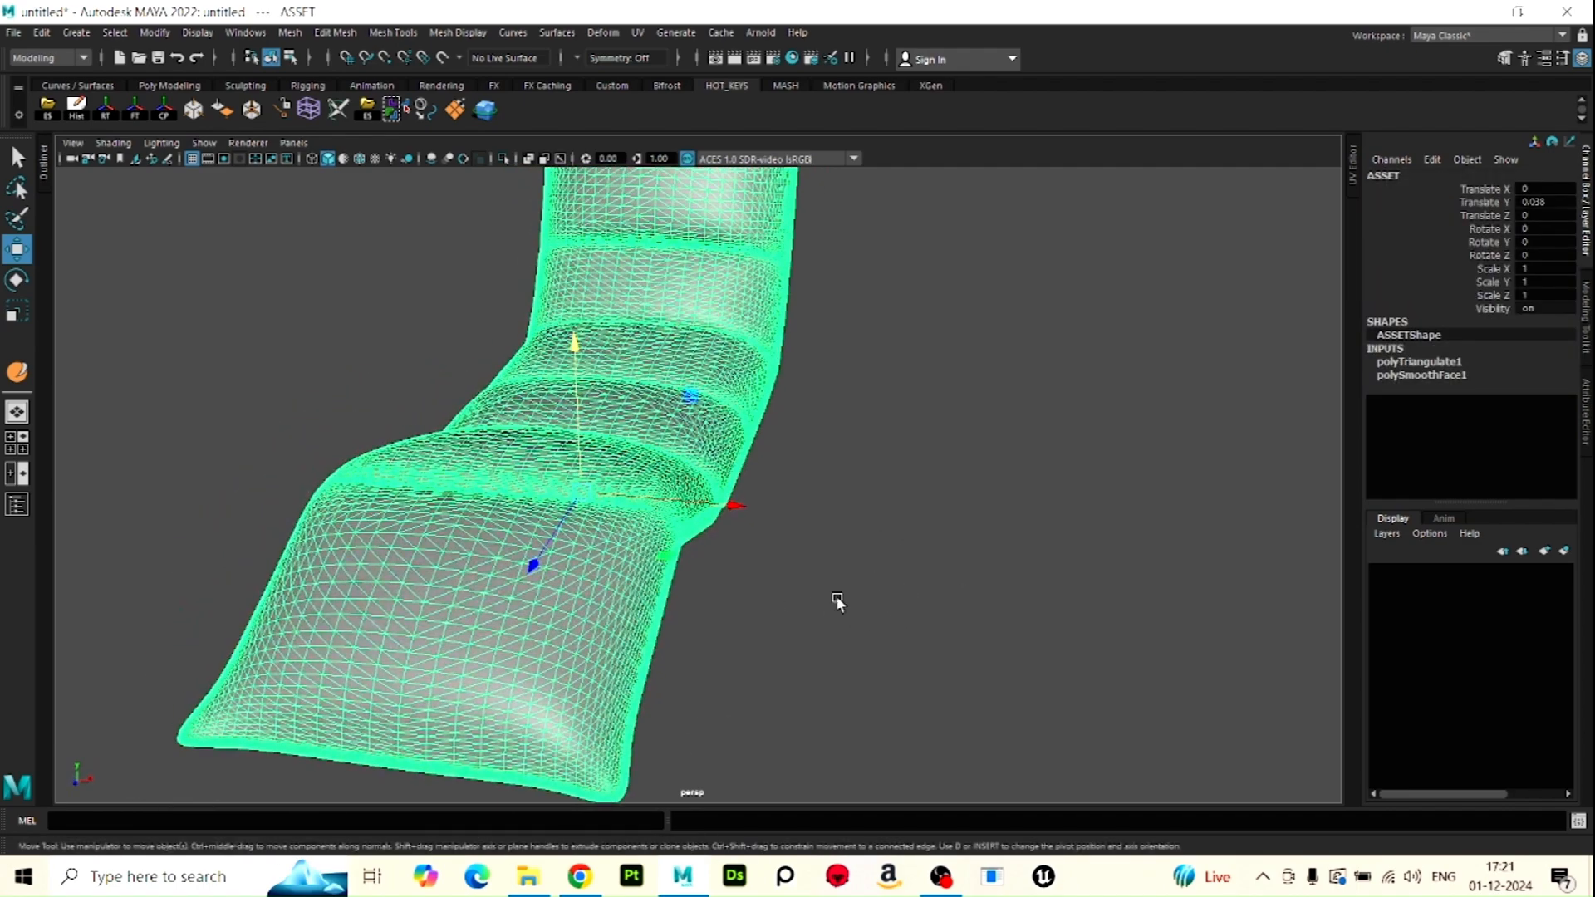
alt+drag(800, 606, 1072, 605)
click(969, 561)
alt+drag(591, 693, 783, 577)
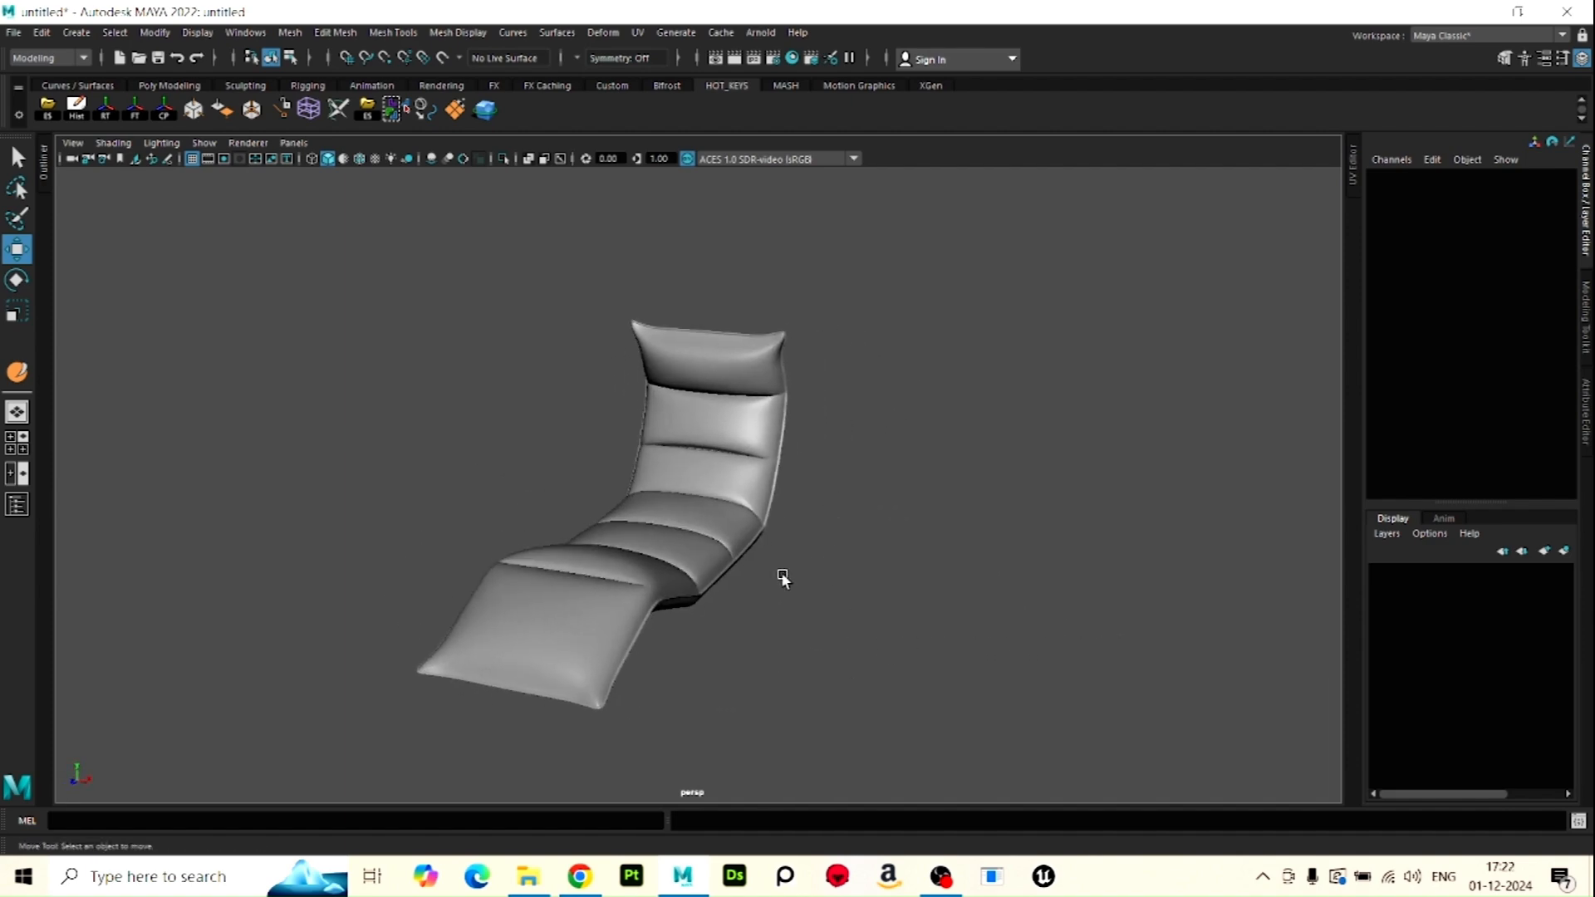
Examine the cushion's mesh up close along its padded segments and front edge, ending with an elevated overview
click(690, 536)
alt+right_drag(690, 535, 728, 532)
alt+middle_drag(727, 531, 758, 444)
alt+drag(758, 445, 755, 510)
scroll(652, 666, up, 5)
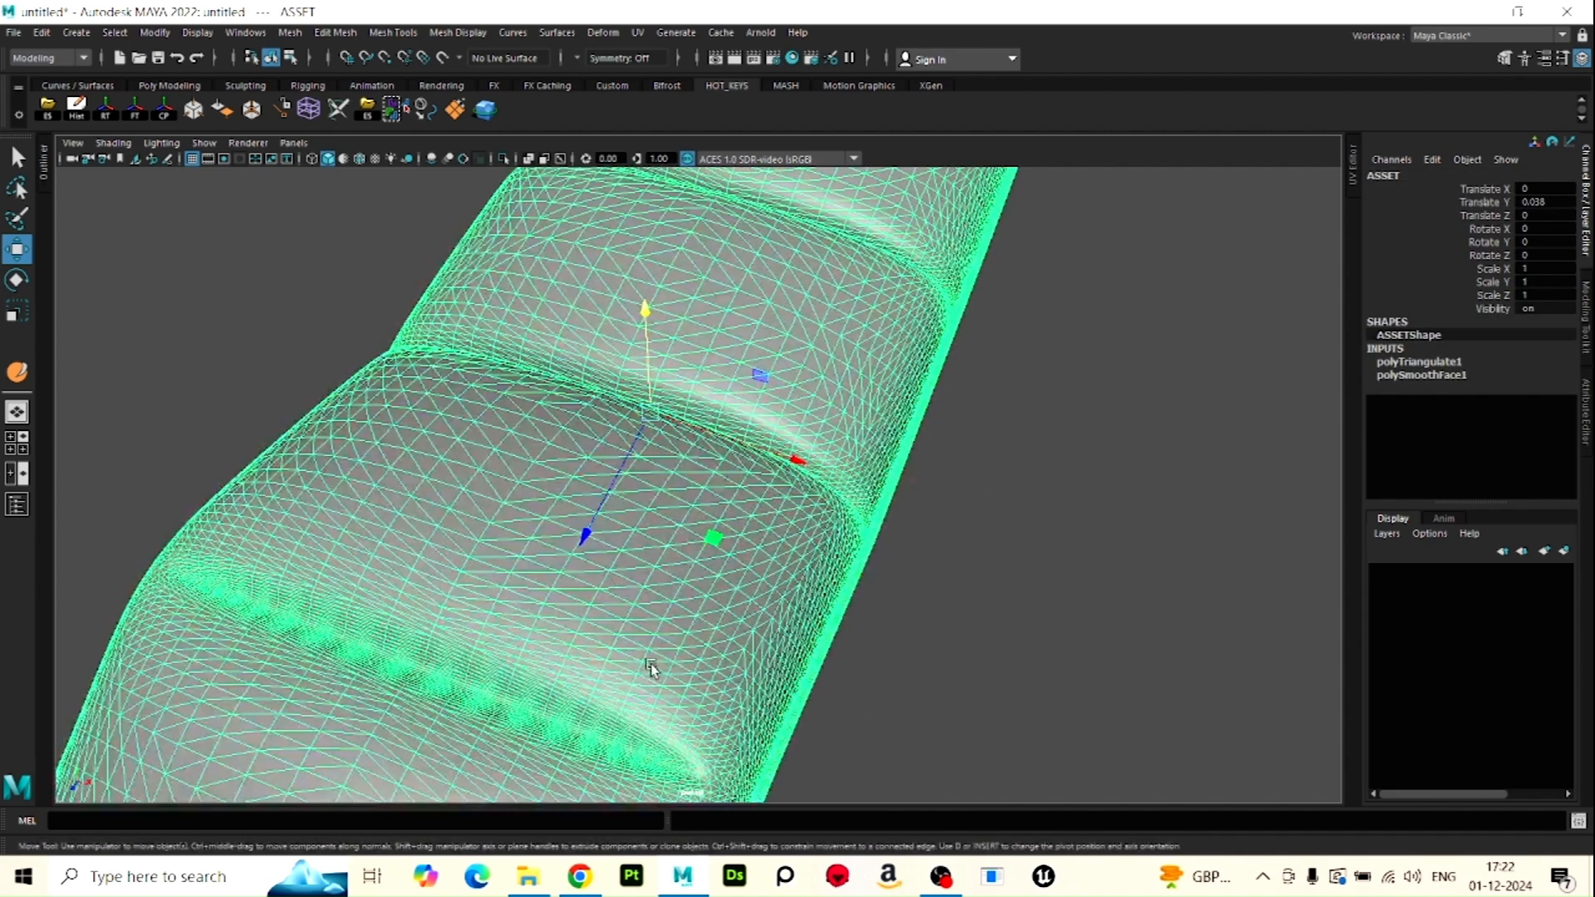
alt+middle_drag(651, 666, 754, 414)
alt+middle_drag(513, 656, 590, 488)
alt+drag(591, 488, 645, 406)
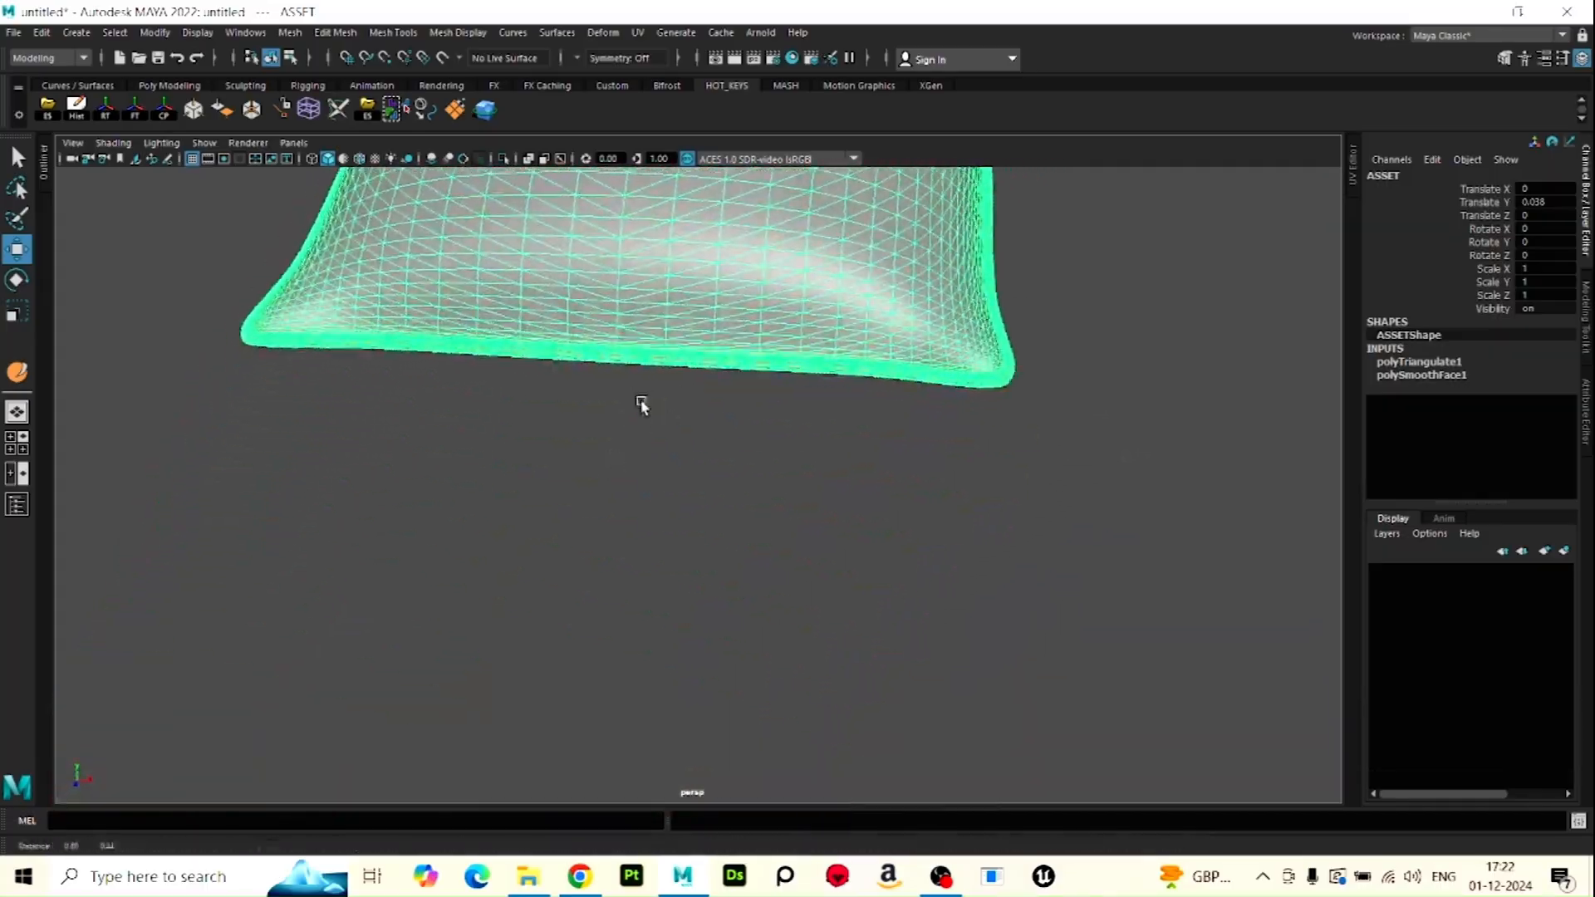
alt+middle_drag(644, 406, 545, 715)
alt+drag(559, 533, 568, 587)
alt+middle_drag(592, 534, 520, 651)
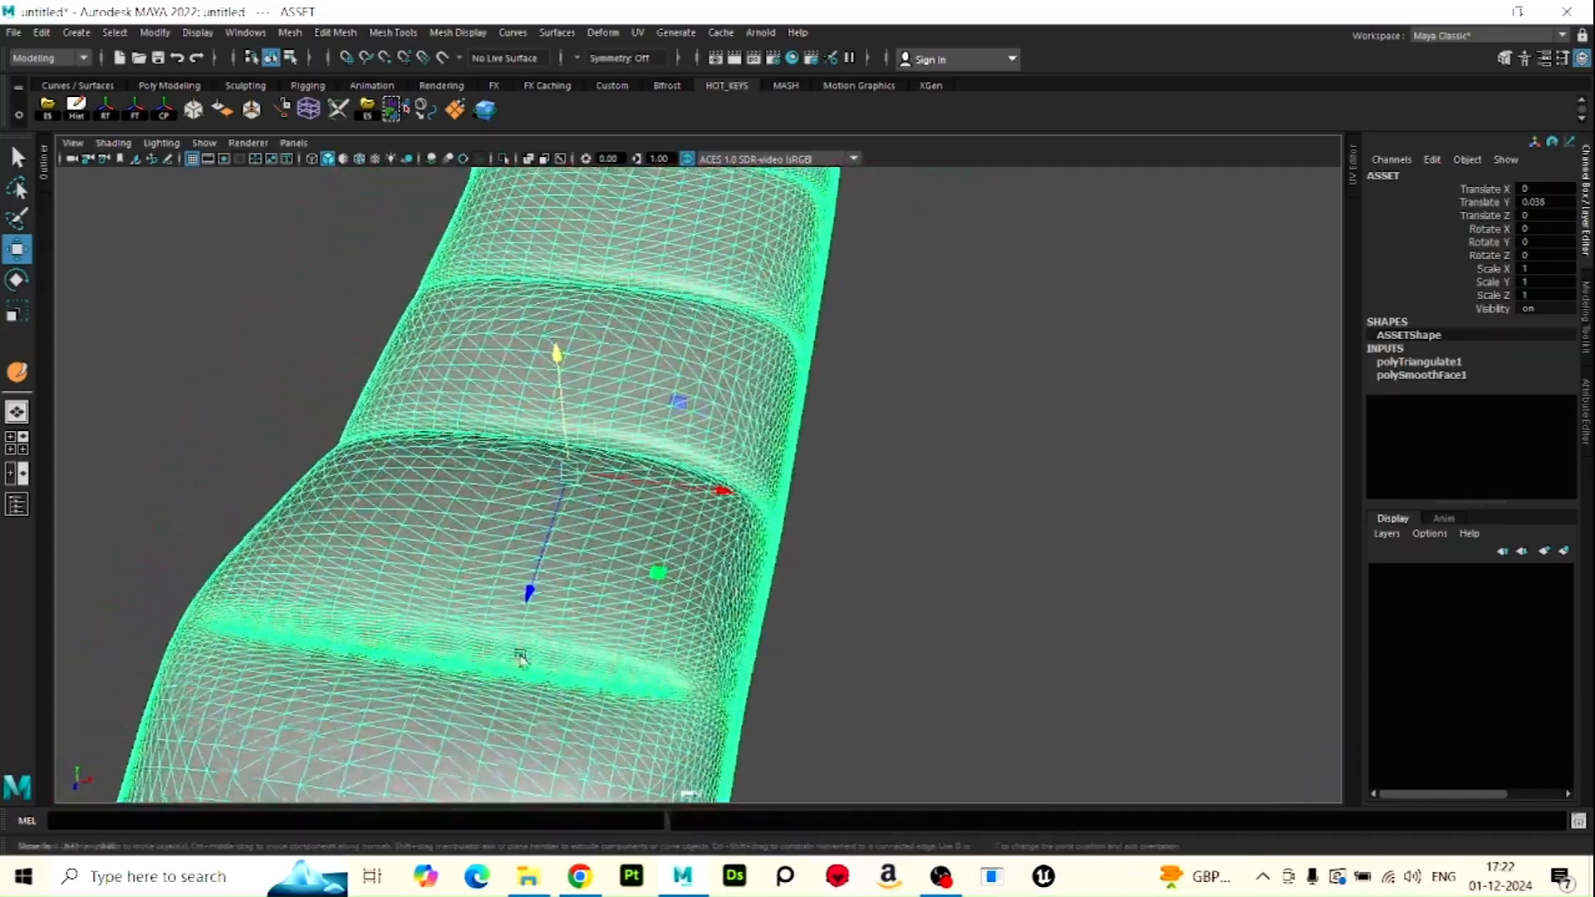
alt+drag(814, 582, 725, 447)
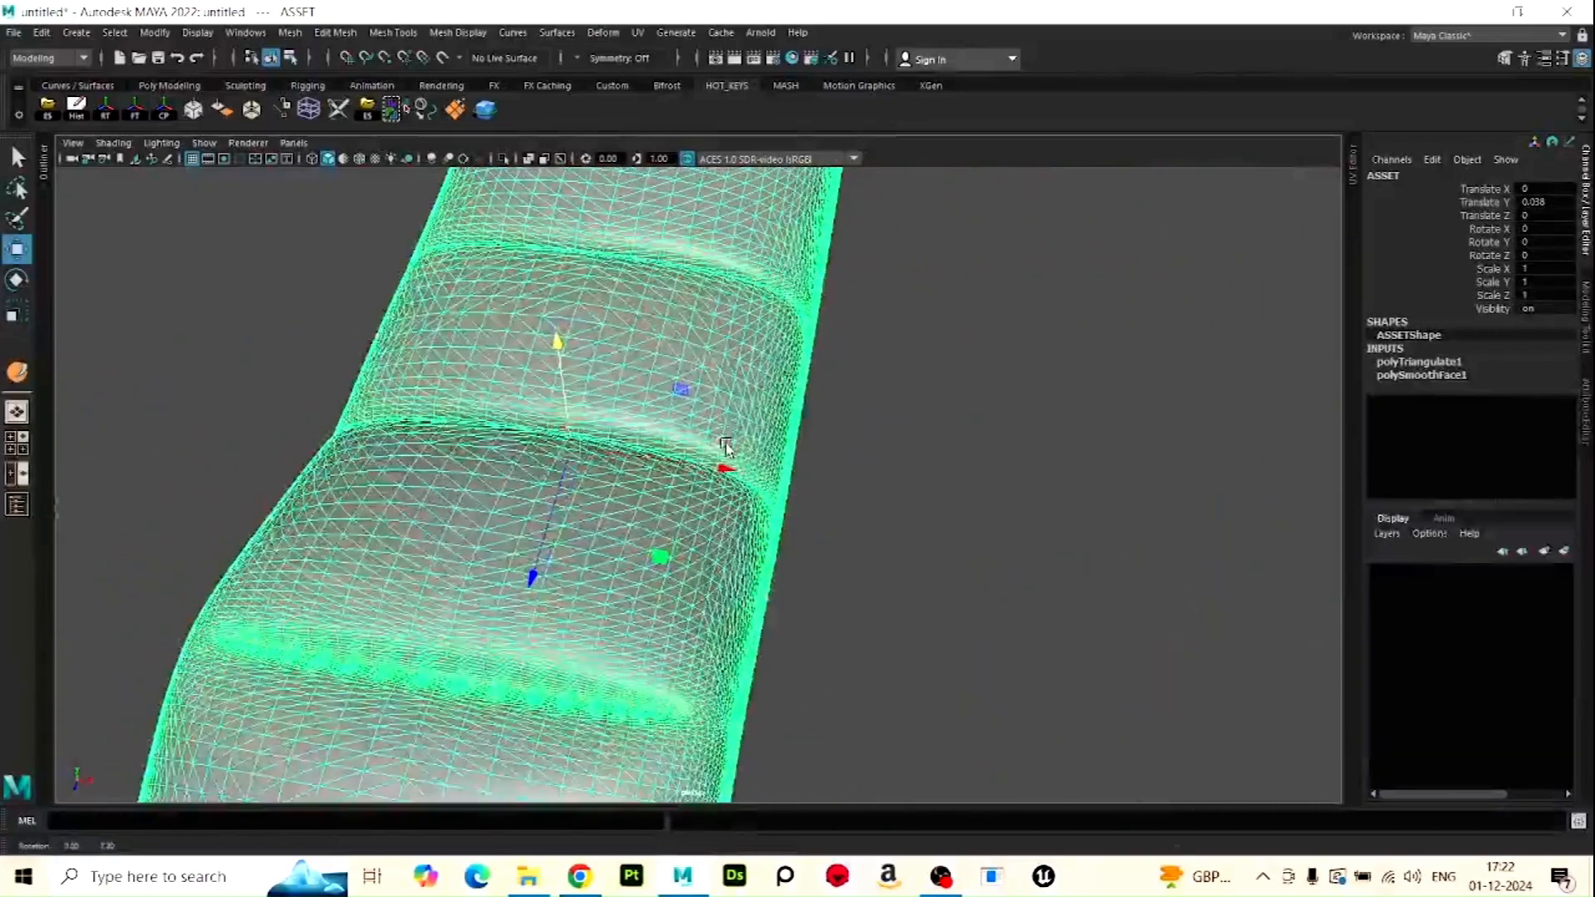
scroll(696, 450, down, 10)
alt+middle_drag(694, 446, 619, 516)
alt+drag(616, 496, 644, 499)
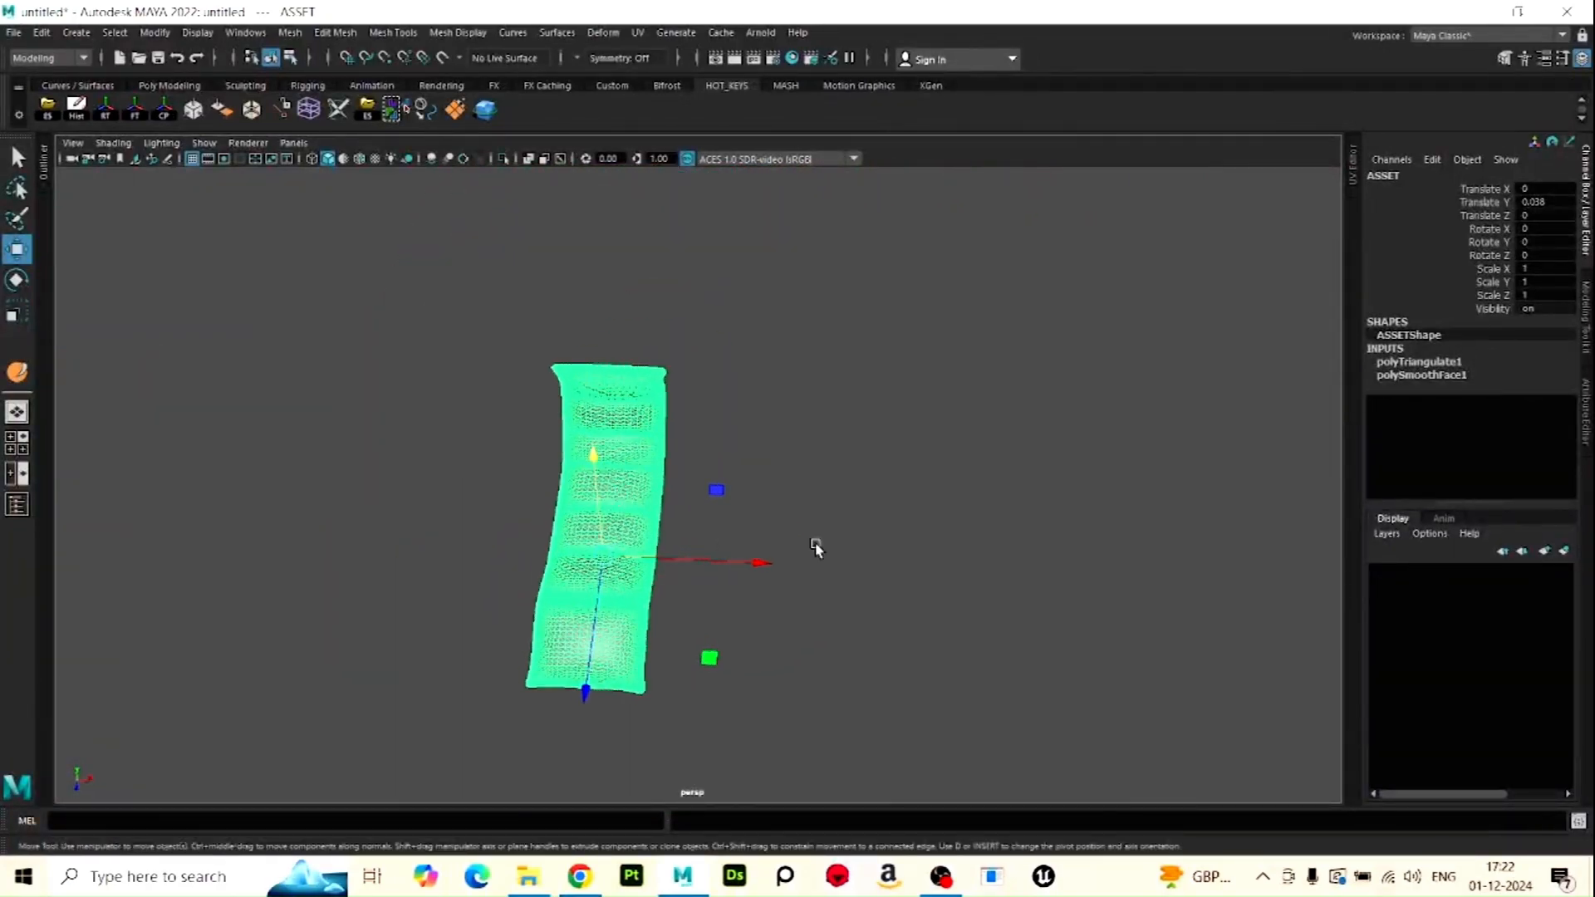
alt+middle_drag(813, 550, 772, 589)
scroll(785, 515, up, 5)
alt+drag(772, 590, 784, 599)
click(790, 572)
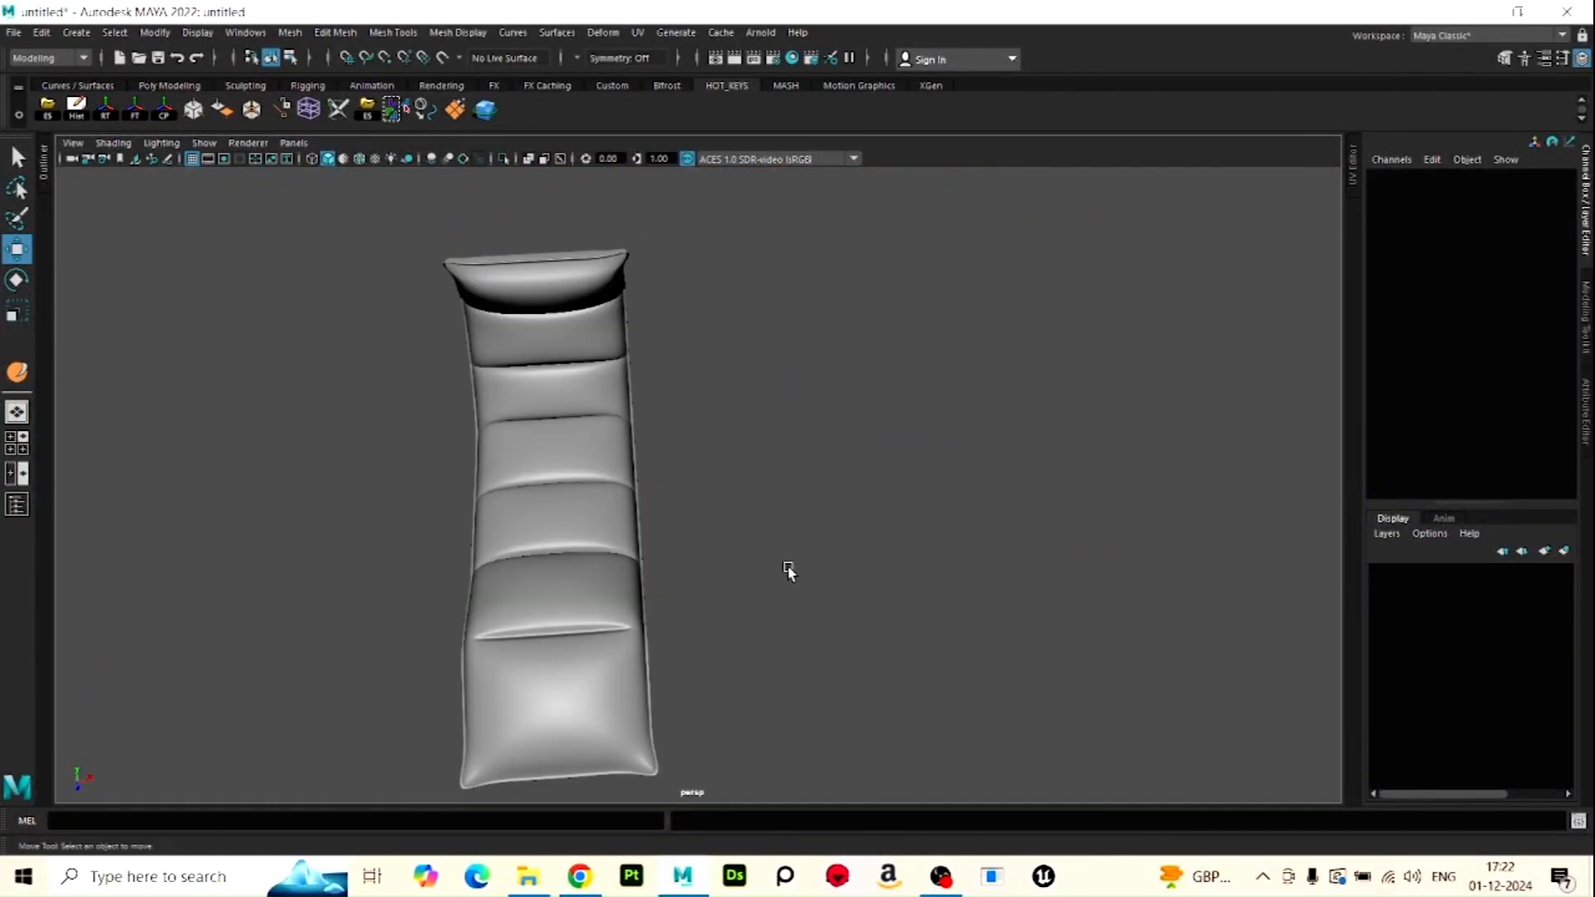
Create a polygon plane at the origin while working in the top view of the cushion
key(space)
key(space)
scroll(873, 435, down, 3)
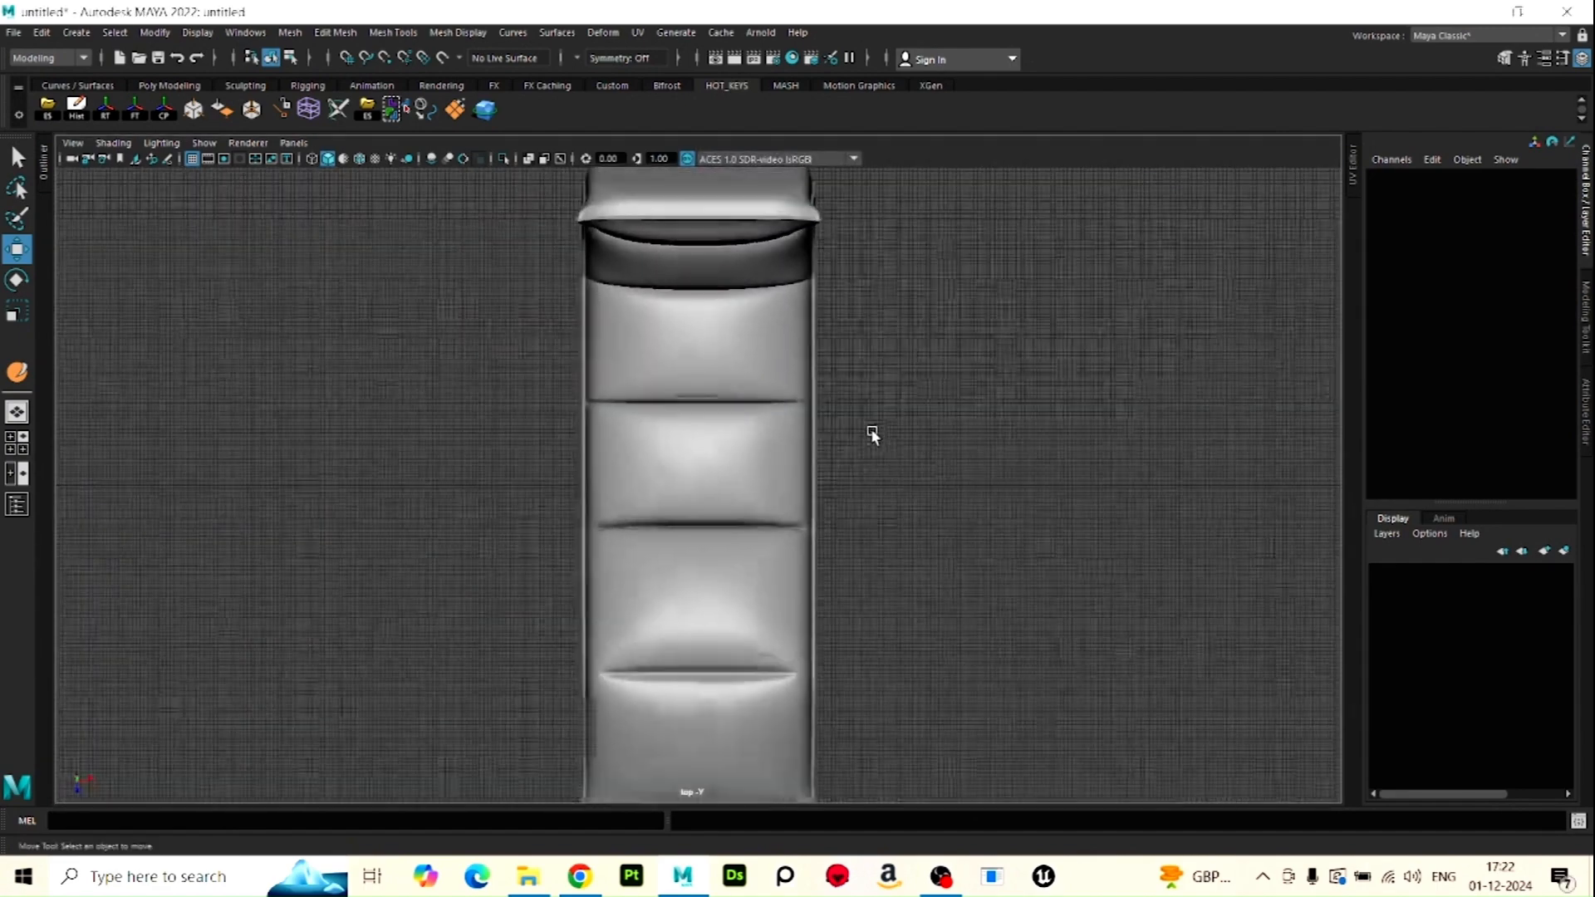
alt+middle_drag(829, 550, 769, 585)
scroll(823, 483, up, 3)
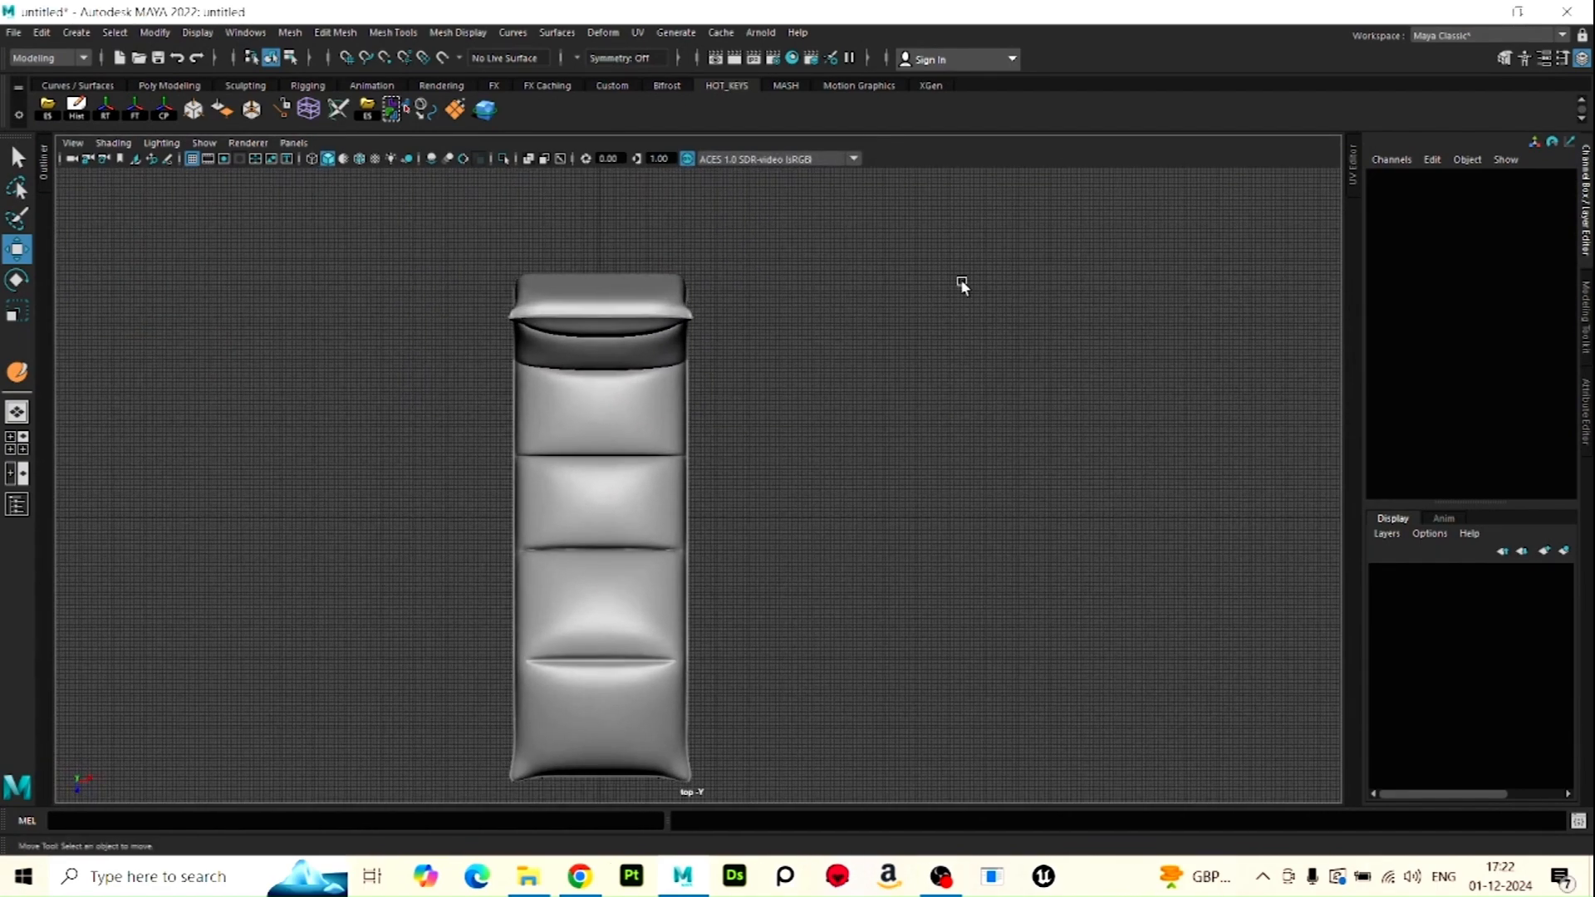
shift+right_click(952, 363)
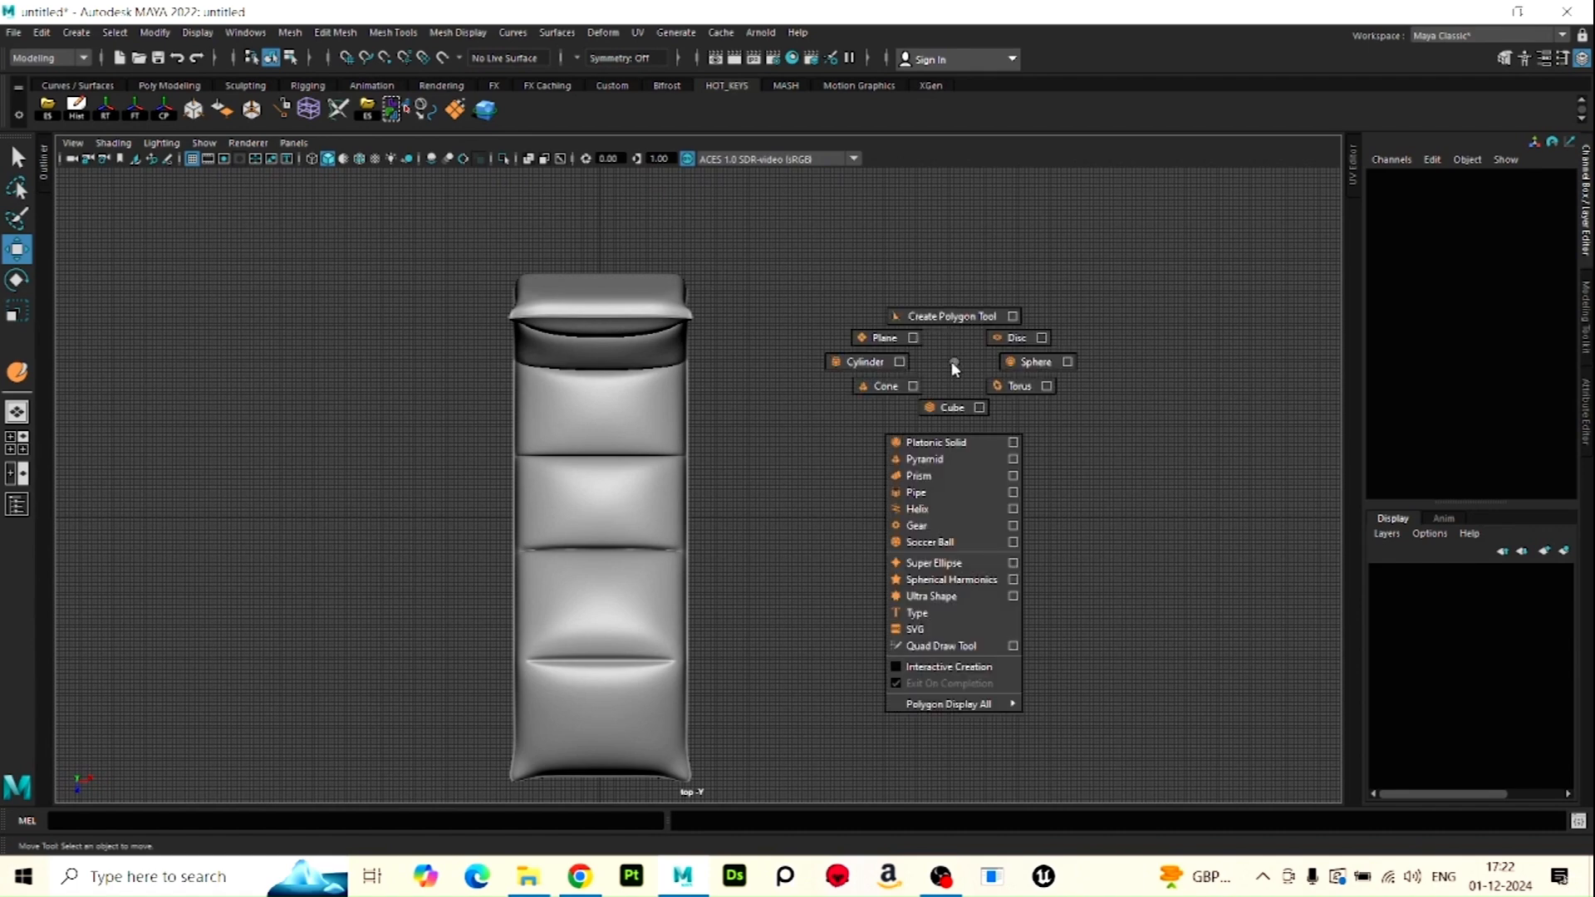
click(886, 337)
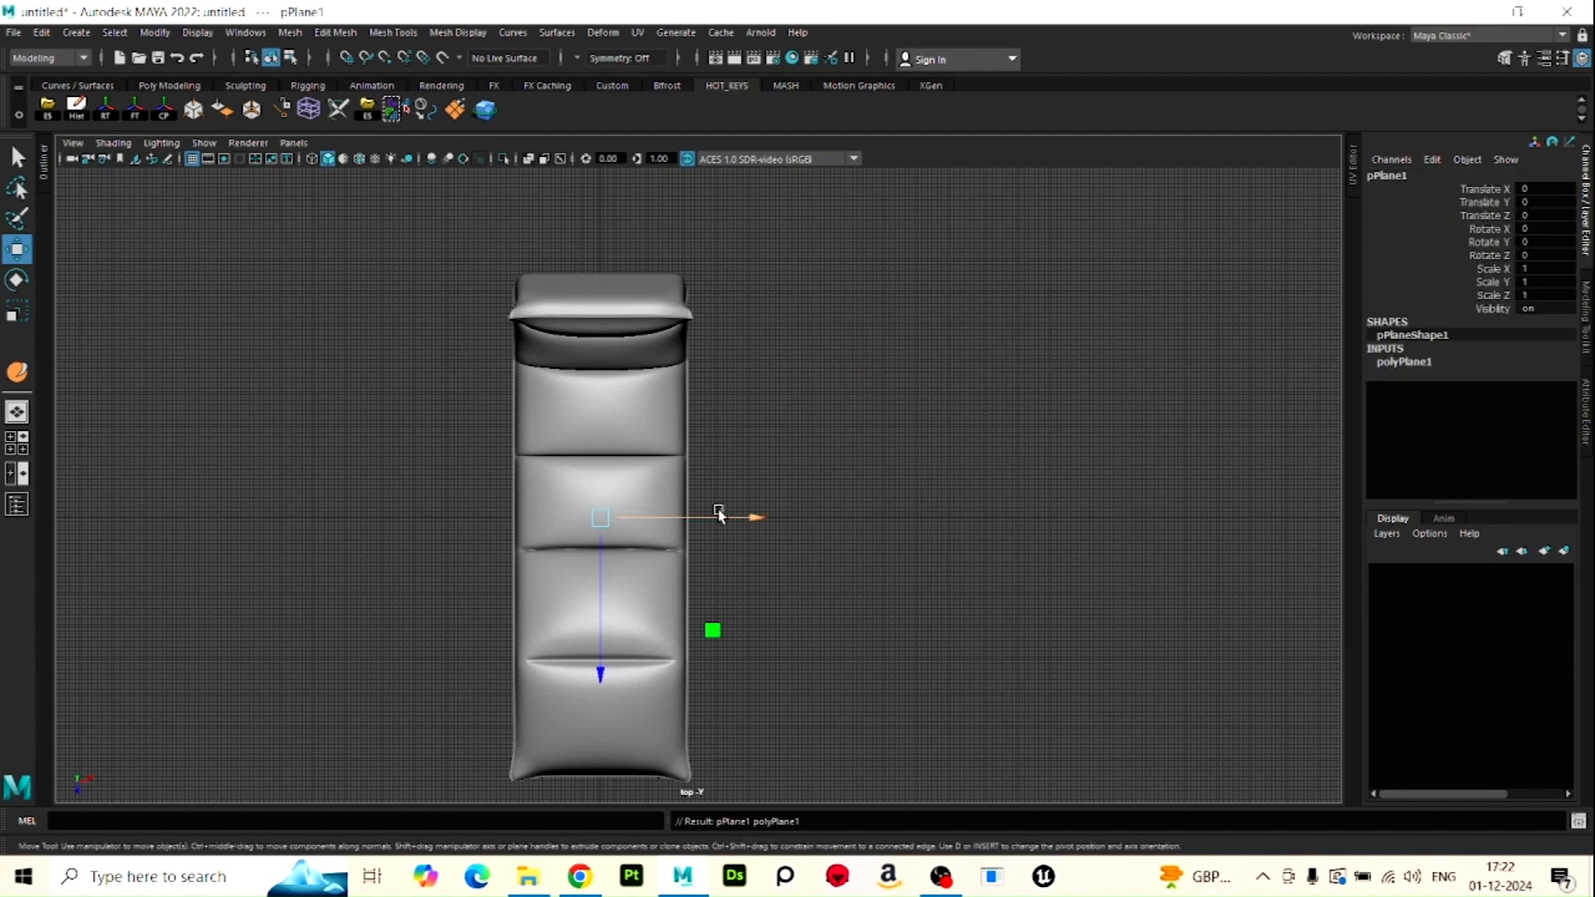
Move the plane beside the cushion to about 72 in X and scale it uniformly to about 57.9
drag(720, 517, 955, 522)
key(r)
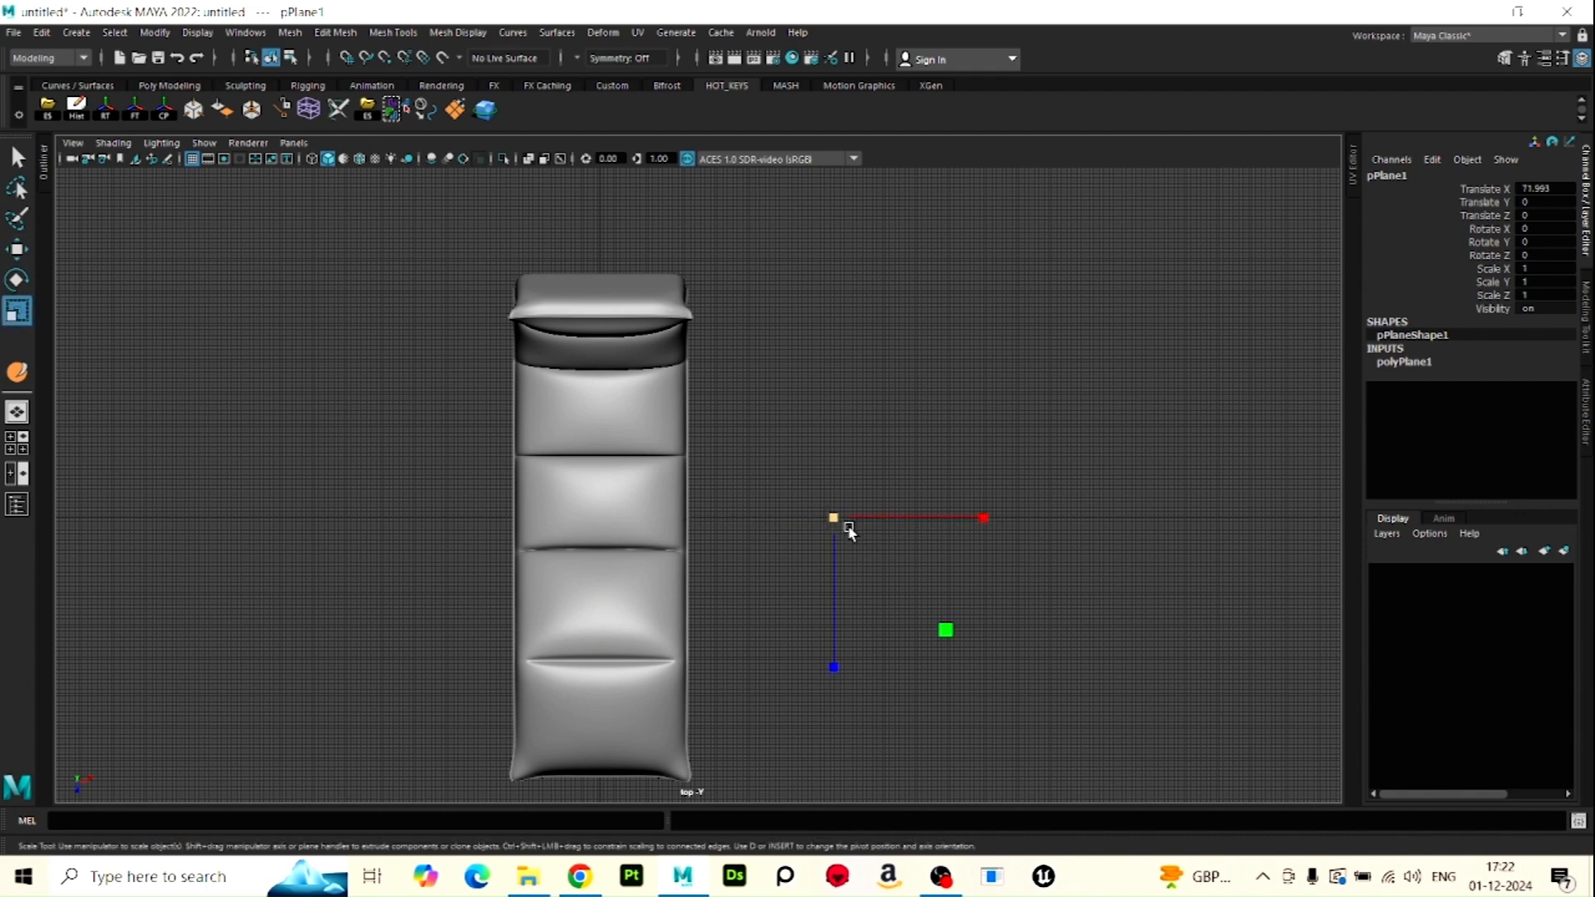
drag(832, 520, 960, 567)
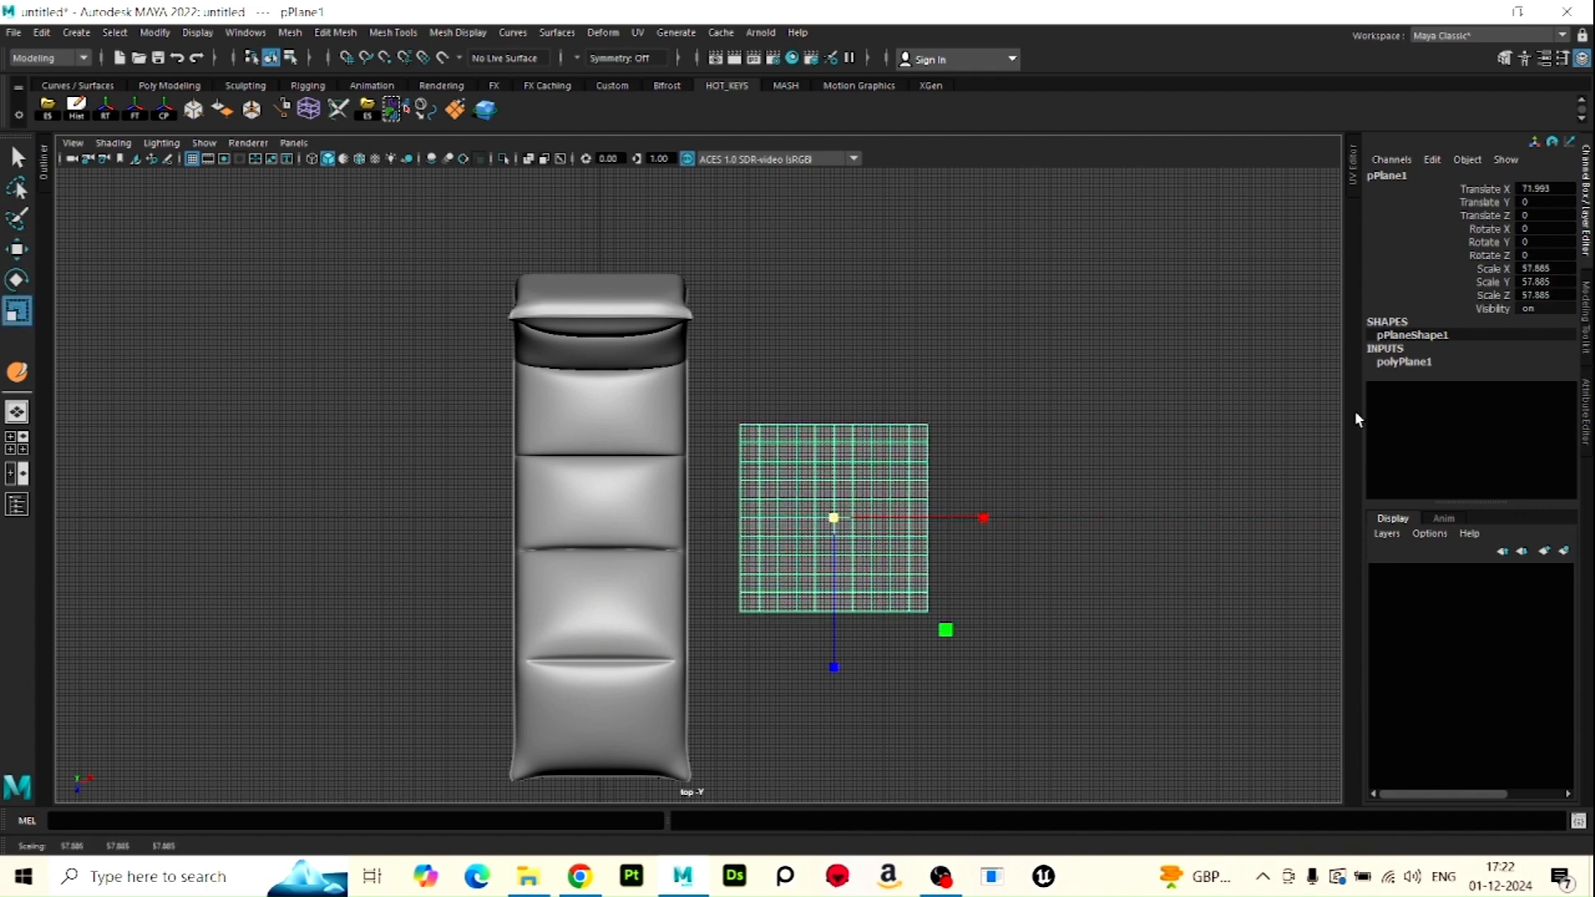
Set the plane's subdivisions to 50 in width and 100 in height
click(1409, 365)
click(1527, 403)
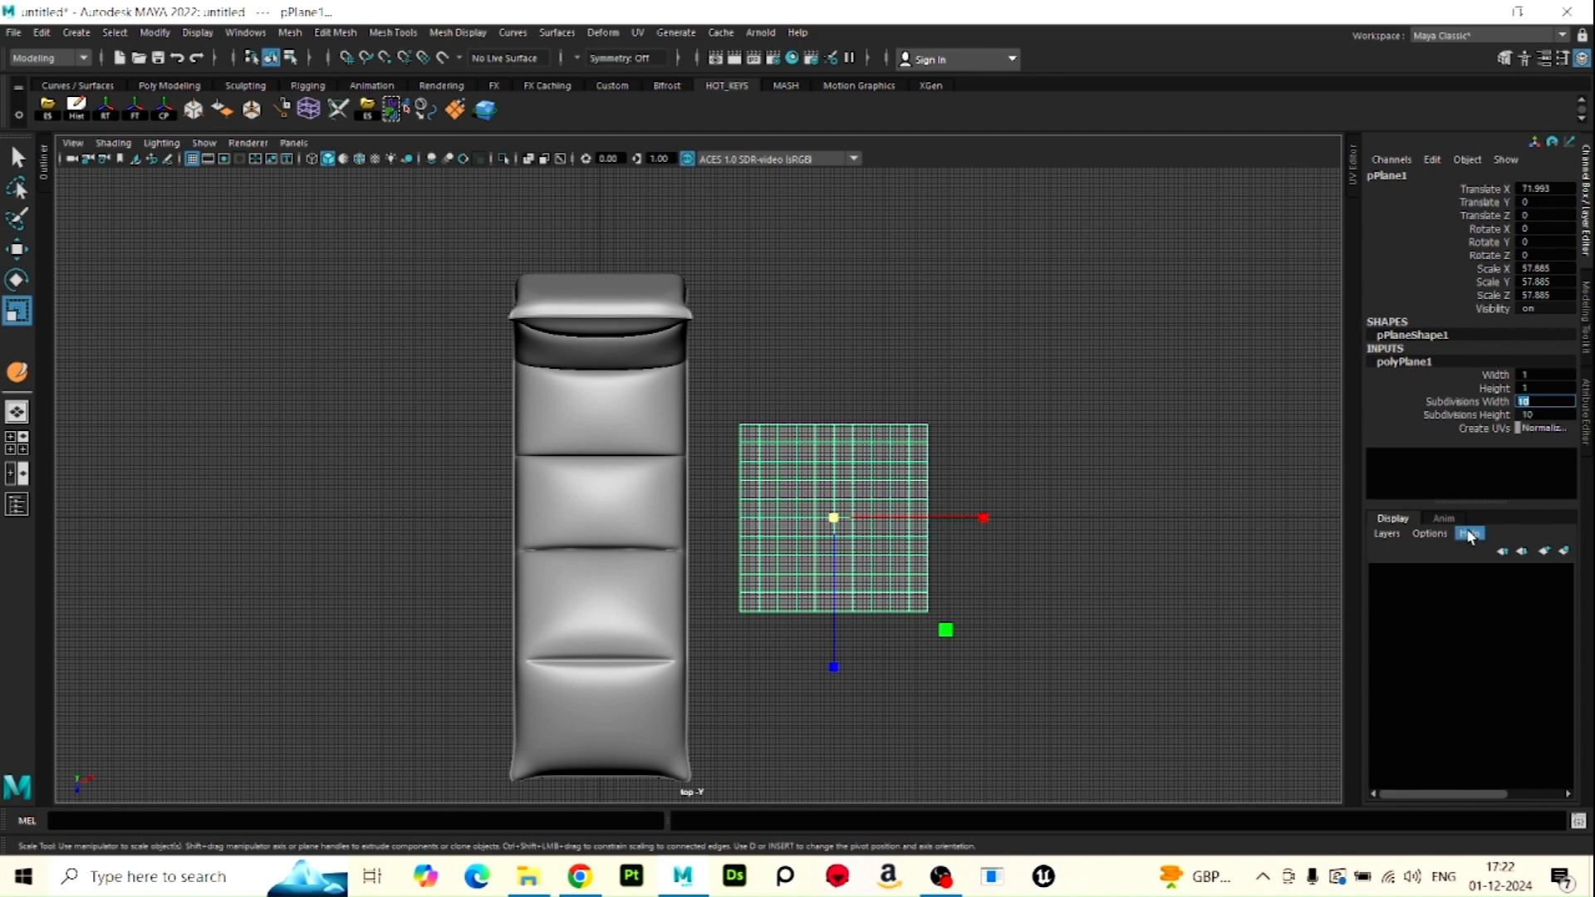
text(50)
key(Return)
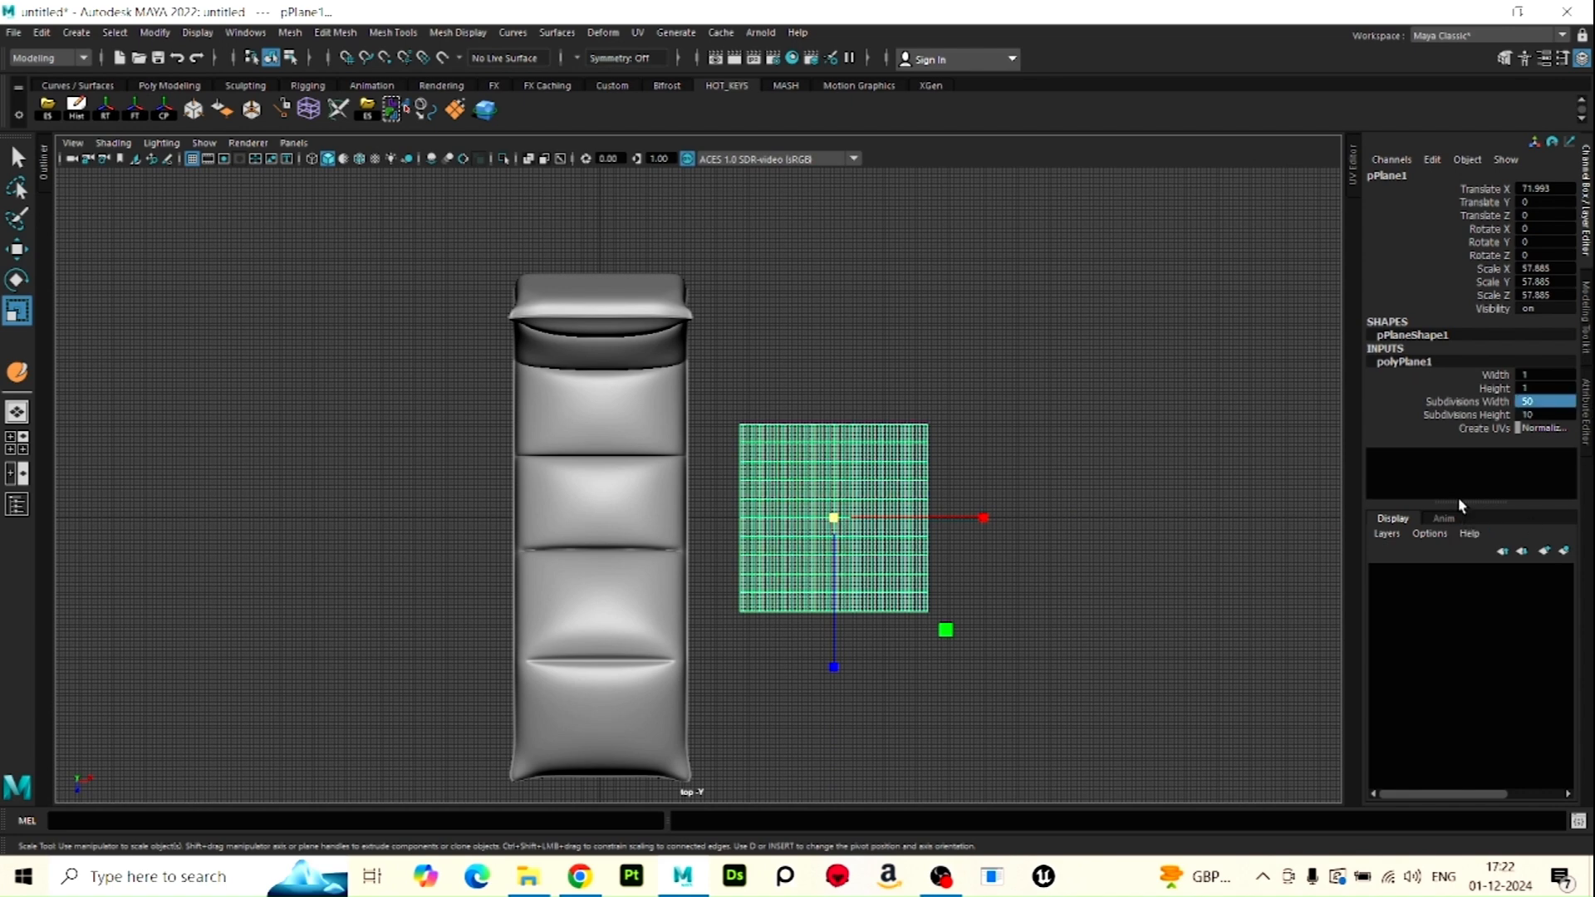
click(1547, 413)
key(Return)
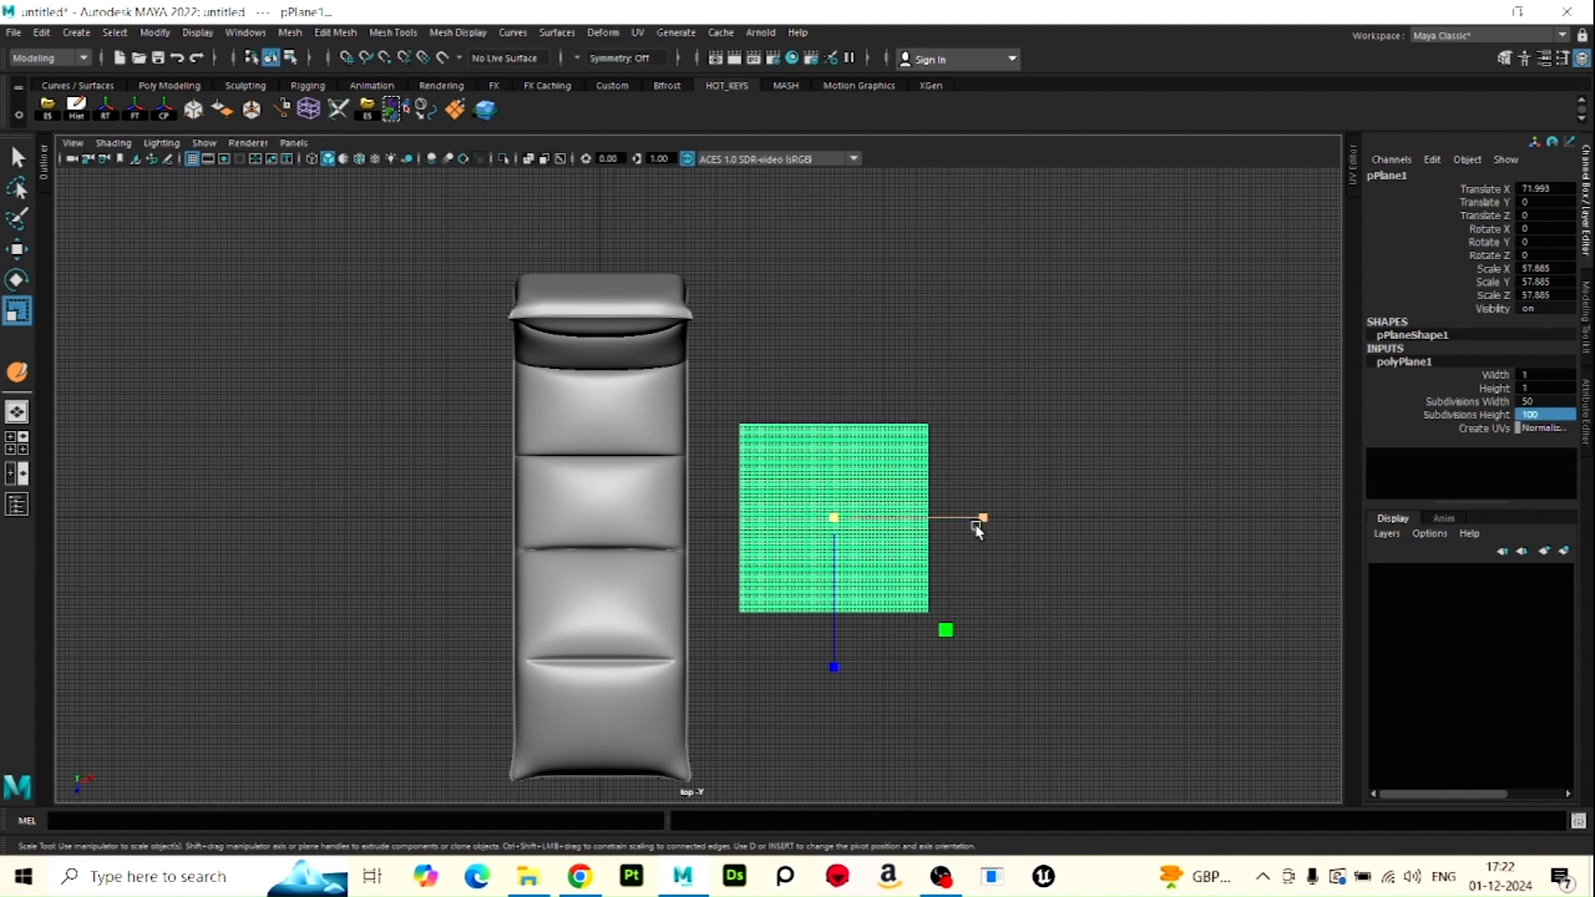
Move the plane back to X 0 over the cushion and scale it to about 59.5 in X and 159.8 in Z
key(w)
drag(989, 521, 756, 520)
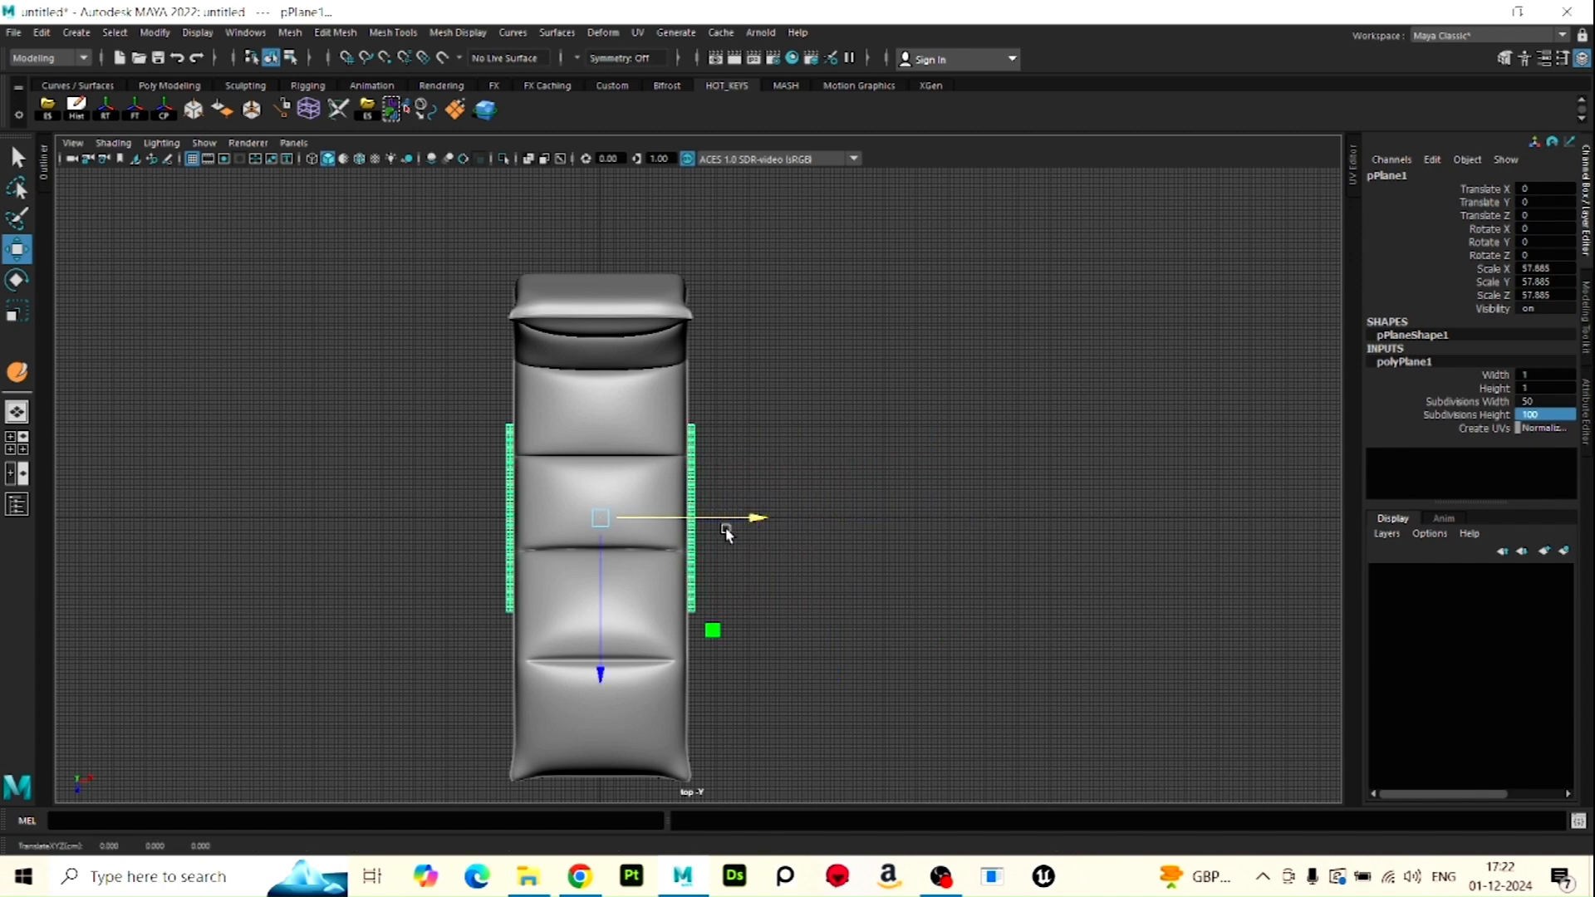
key(r)
alt+middle_drag(745, 567, 794, 524)
drag(860, 490, 864, 491)
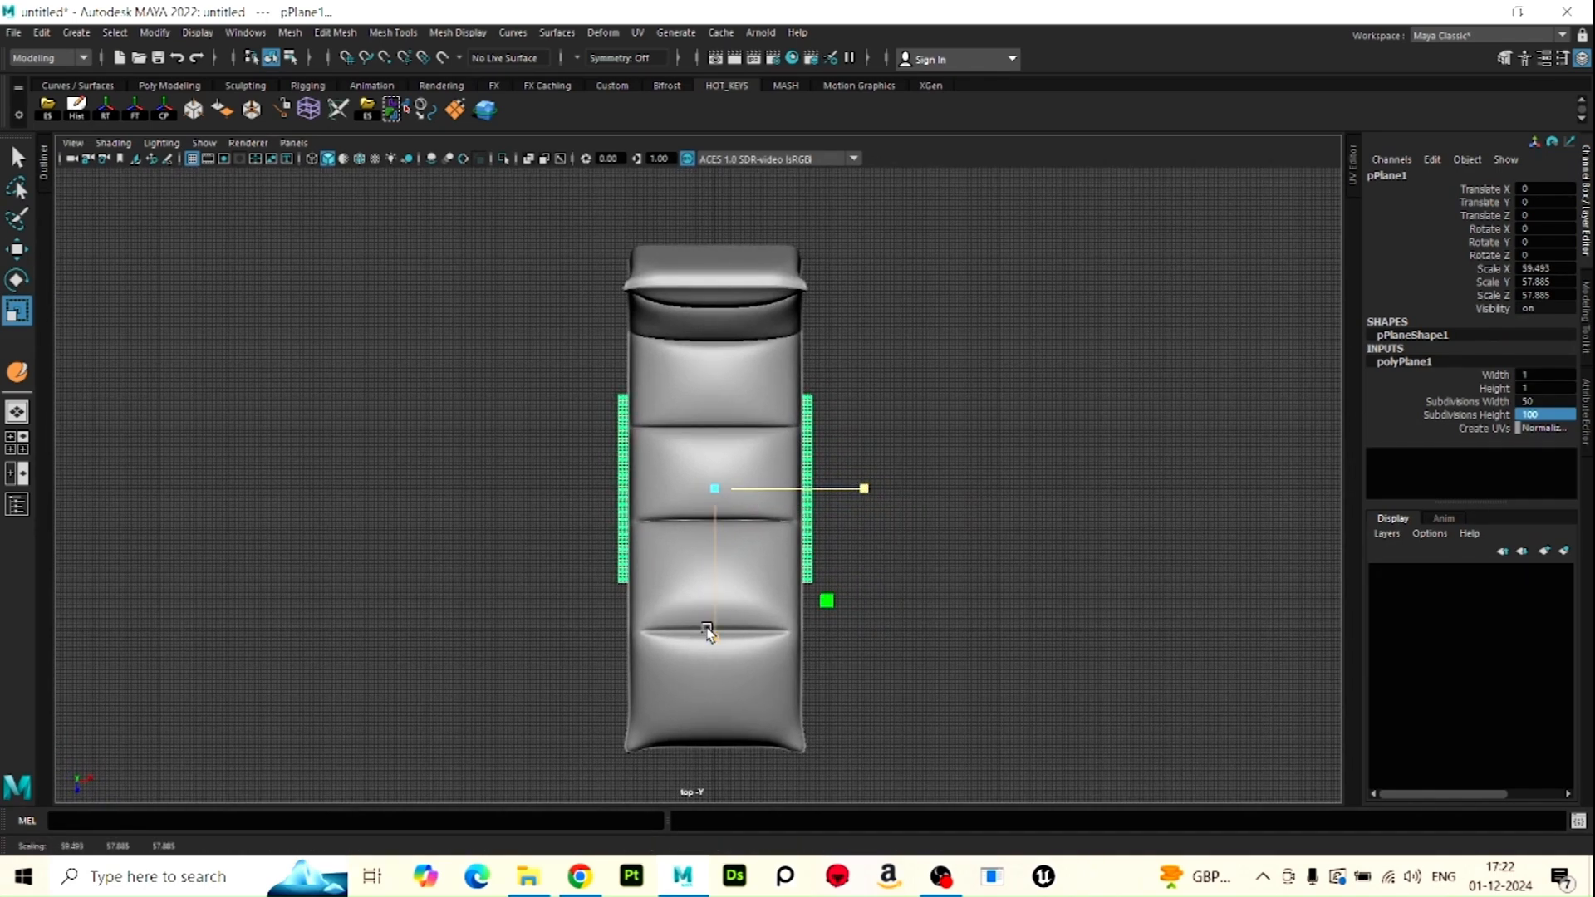
drag(712, 636, 709, 892)
Shift the plane to about 3.07 in Z and narrow its X scale to about 58.2 around the cushion
key(w)
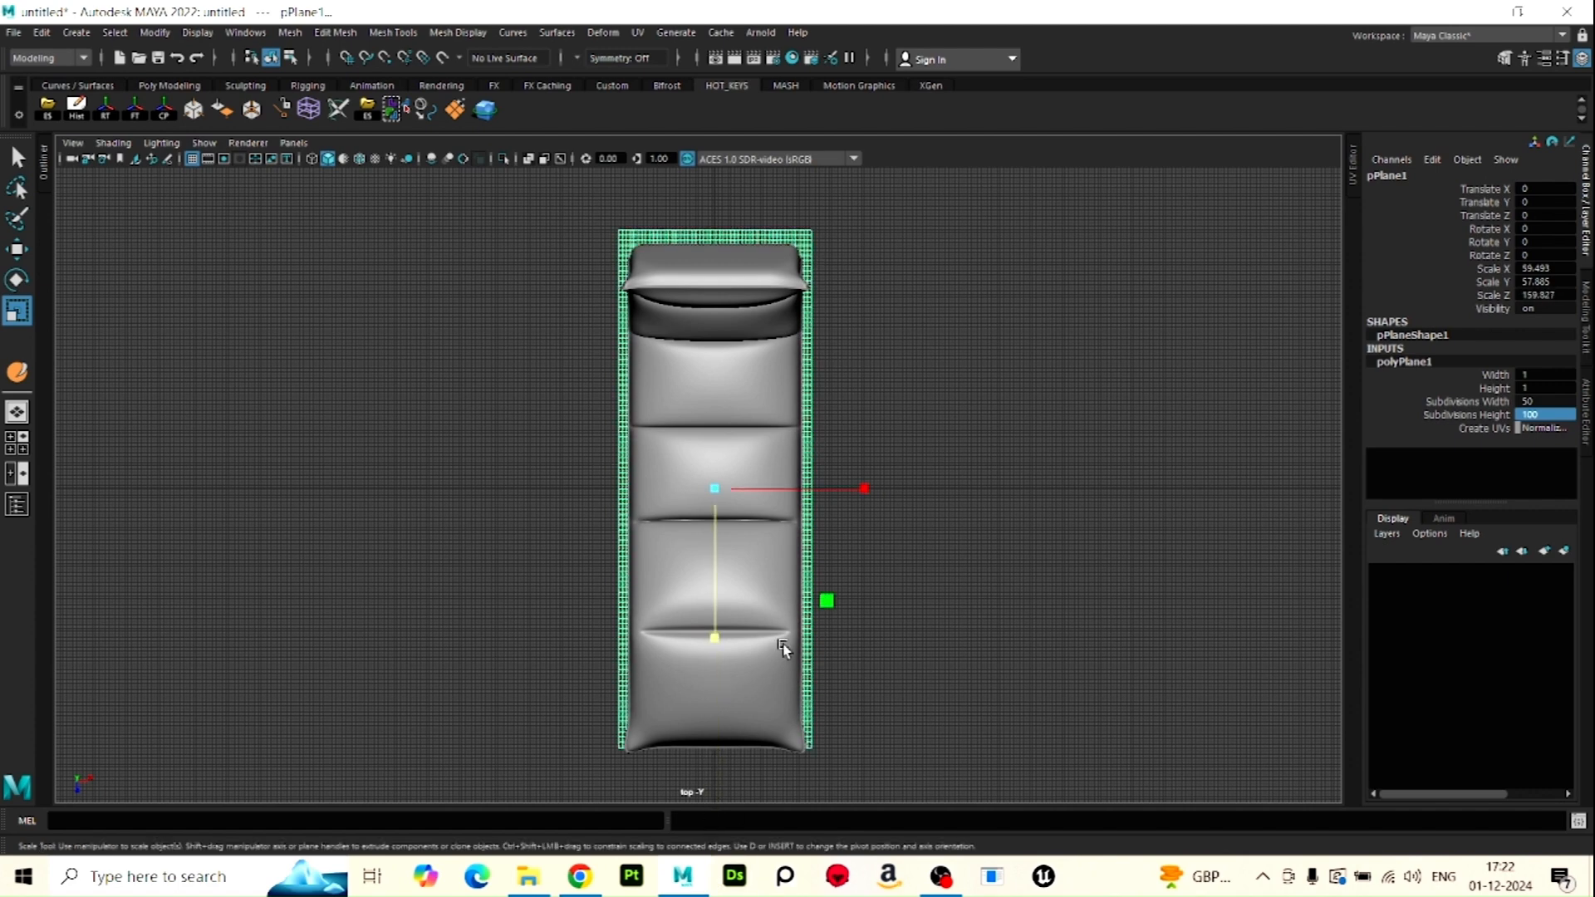
drag(720, 581, 719, 591)
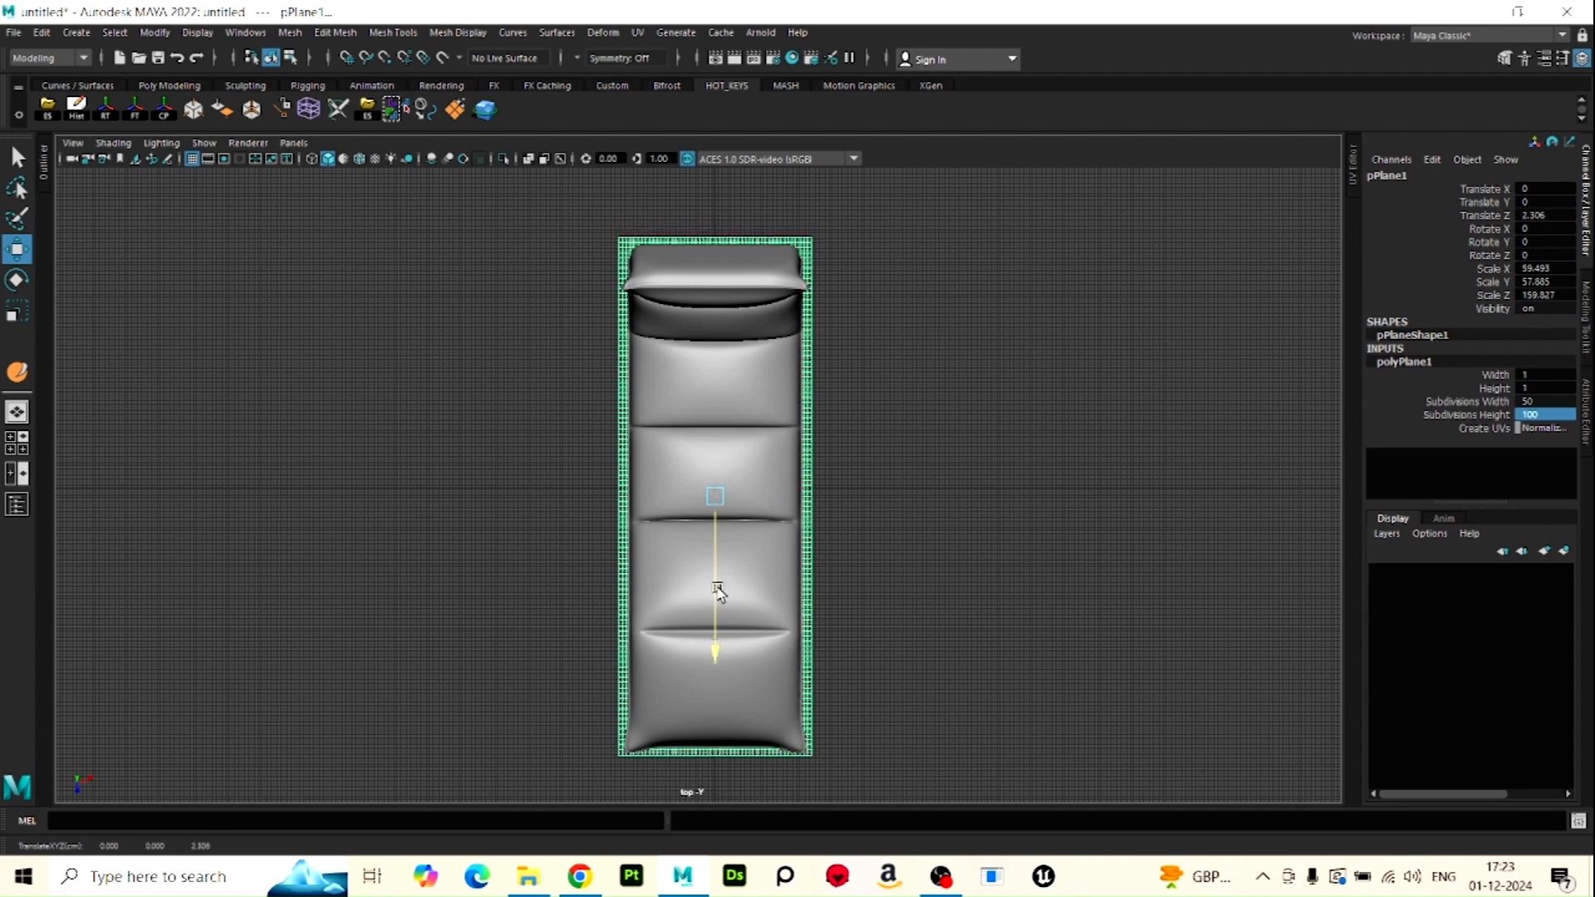
drag(719, 591, 720, 594)
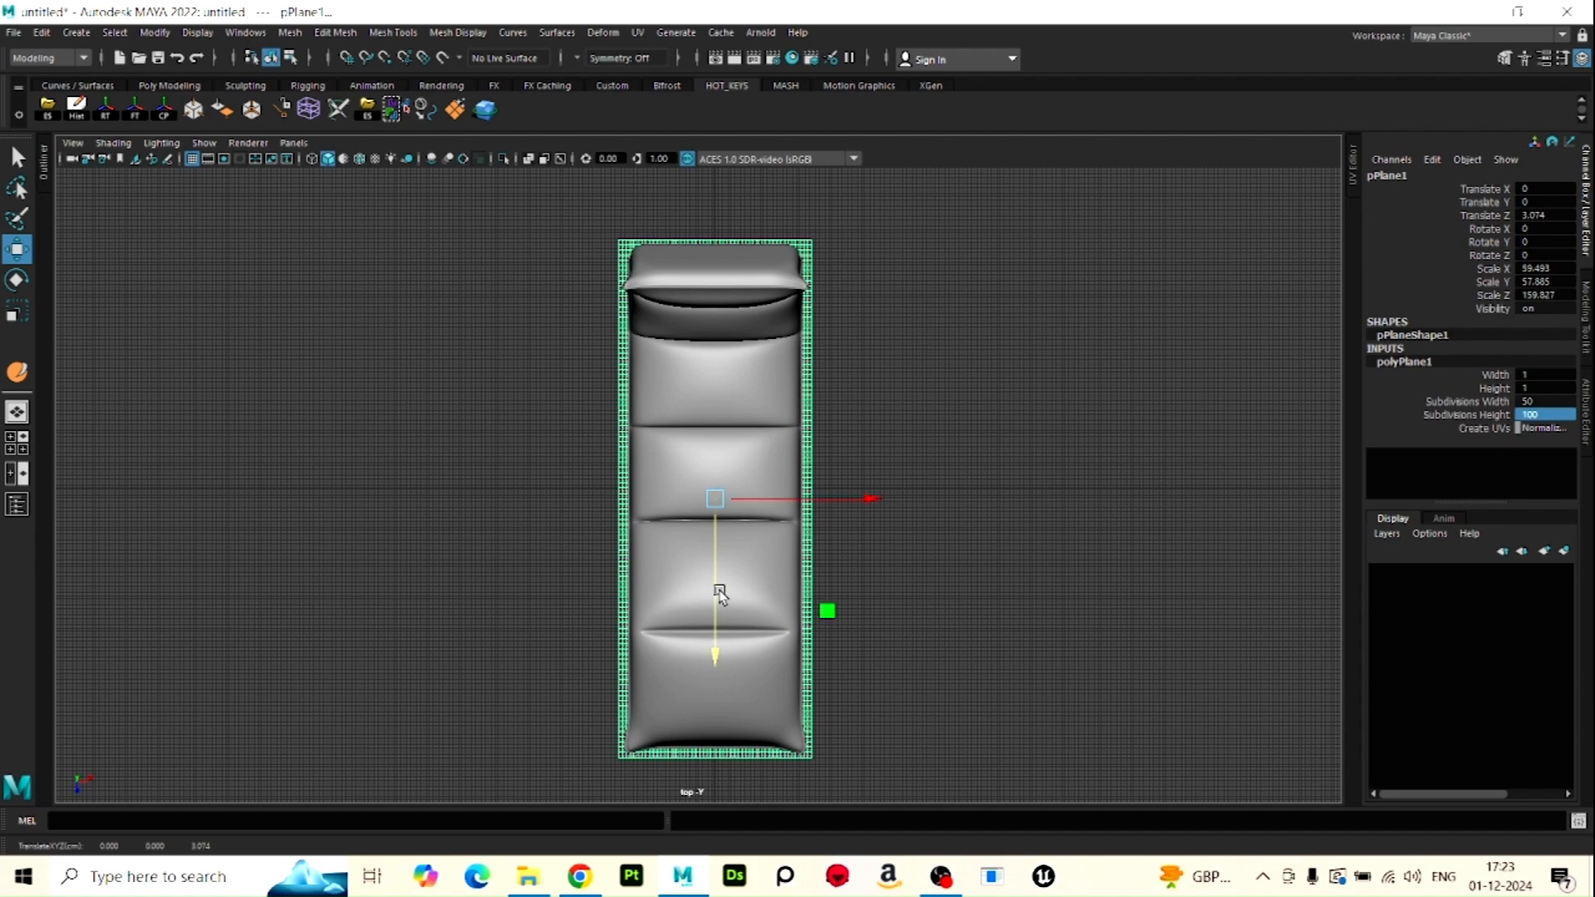
scroll(720, 592, up, 3)
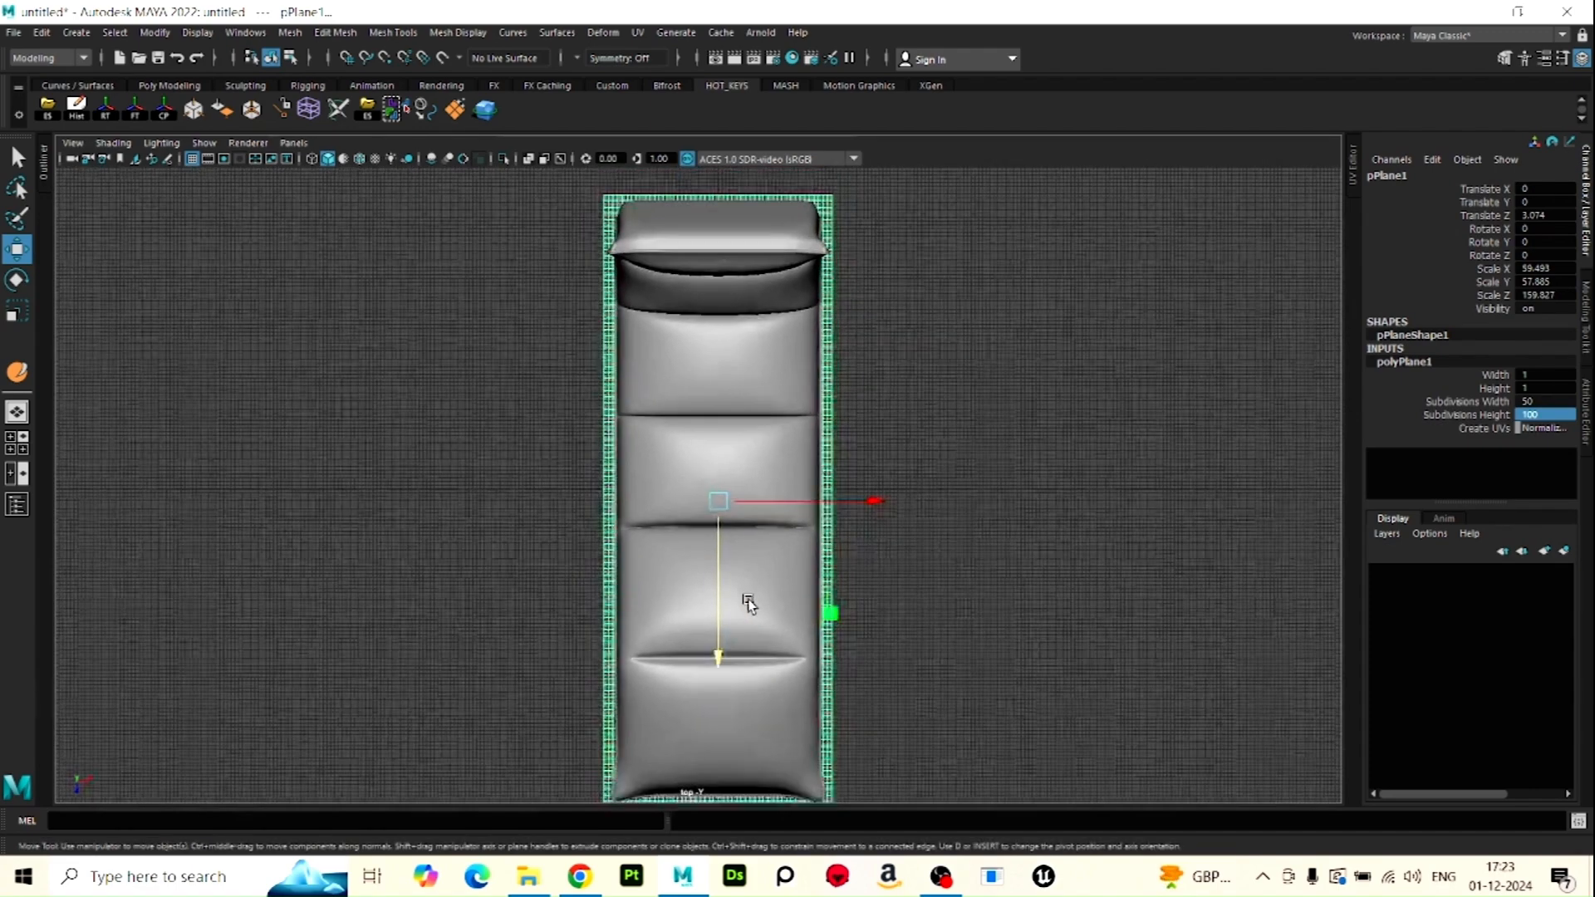
key(r)
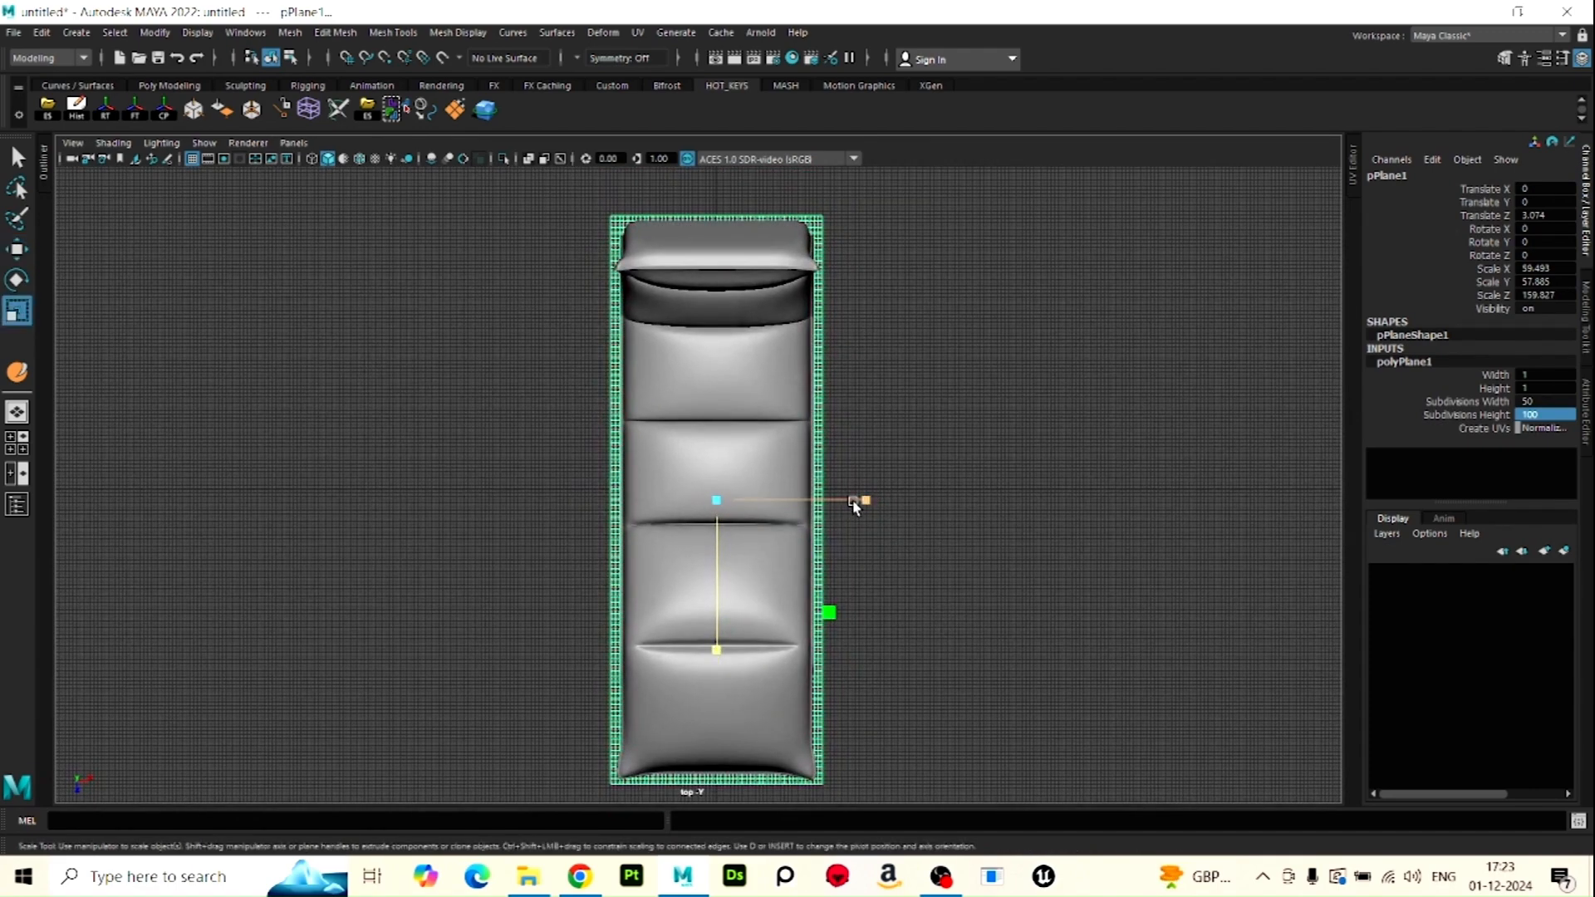
drag(854, 504, 851, 504)
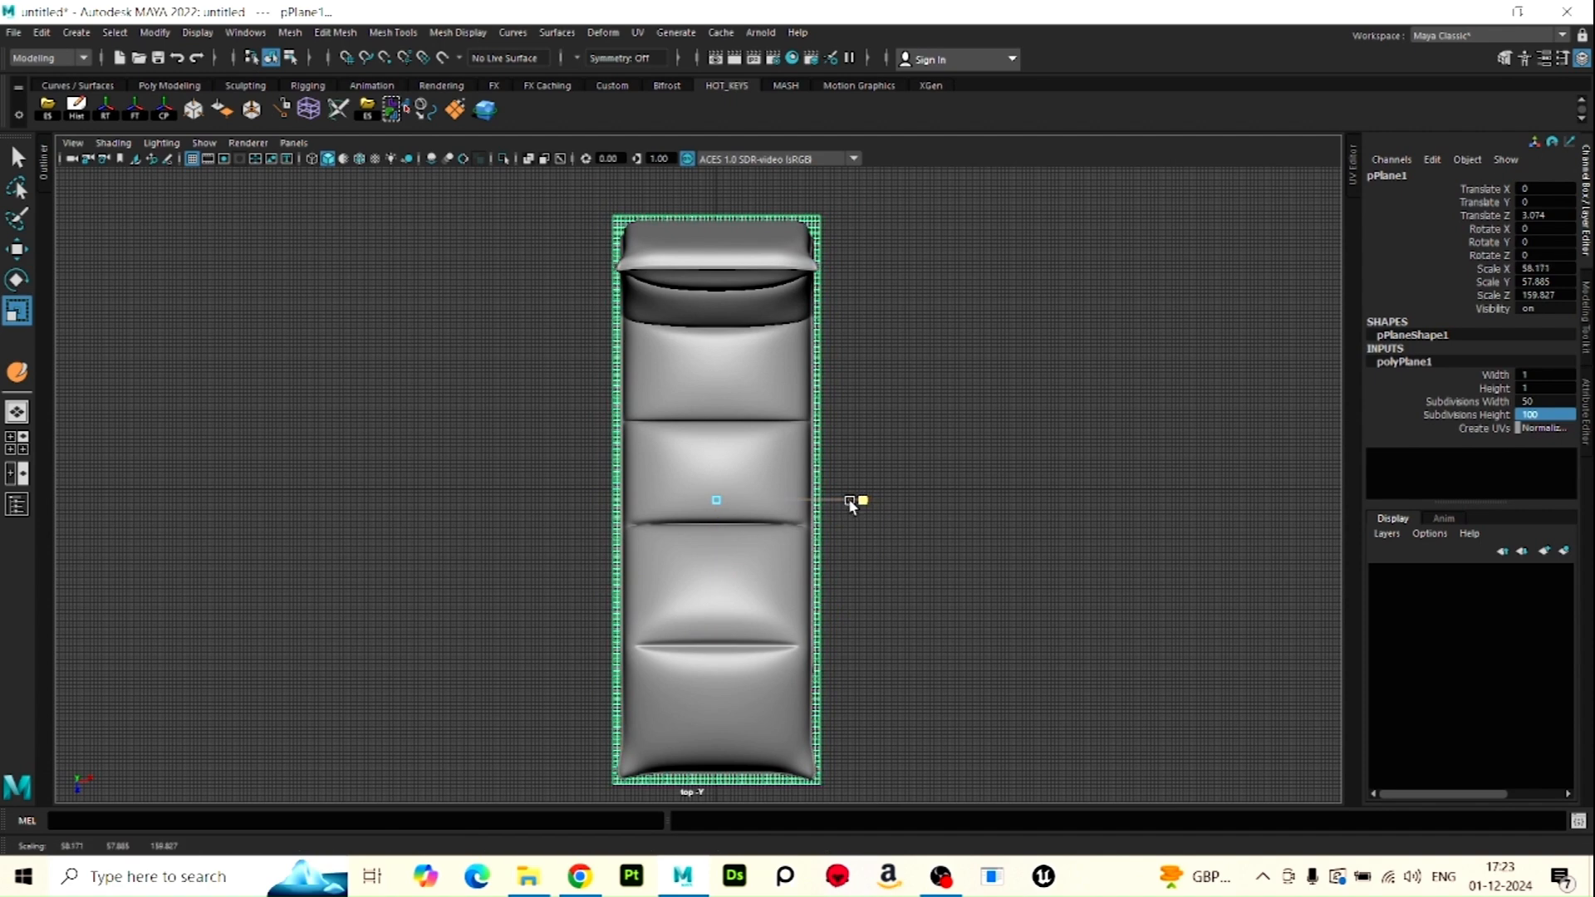
Check the plane's margin around the cushion's headrest corners and front end in the top view
scroll(687, 262, up, 7)
alt+middle_drag(712, 381, 846, 849)
scroll(735, 711, up, 7)
alt+middle_drag(755, 695, 732, 370)
scroll(706, 432, up, 3)
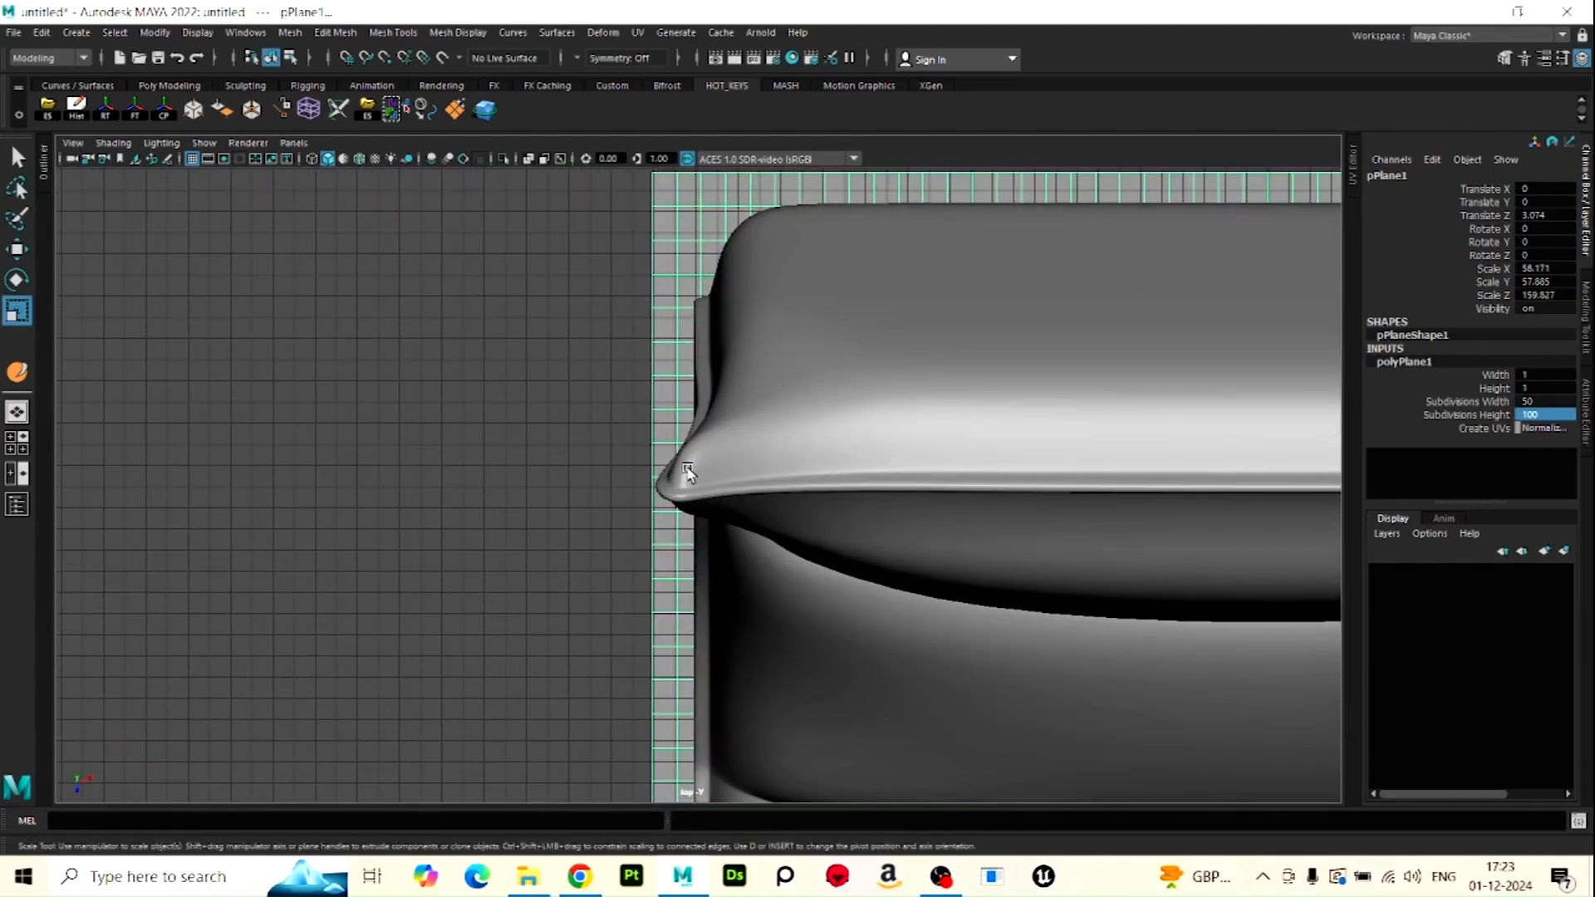
scroll(901, 492, down, 4)
alt+middle_drag(935, 498, 257, 471)
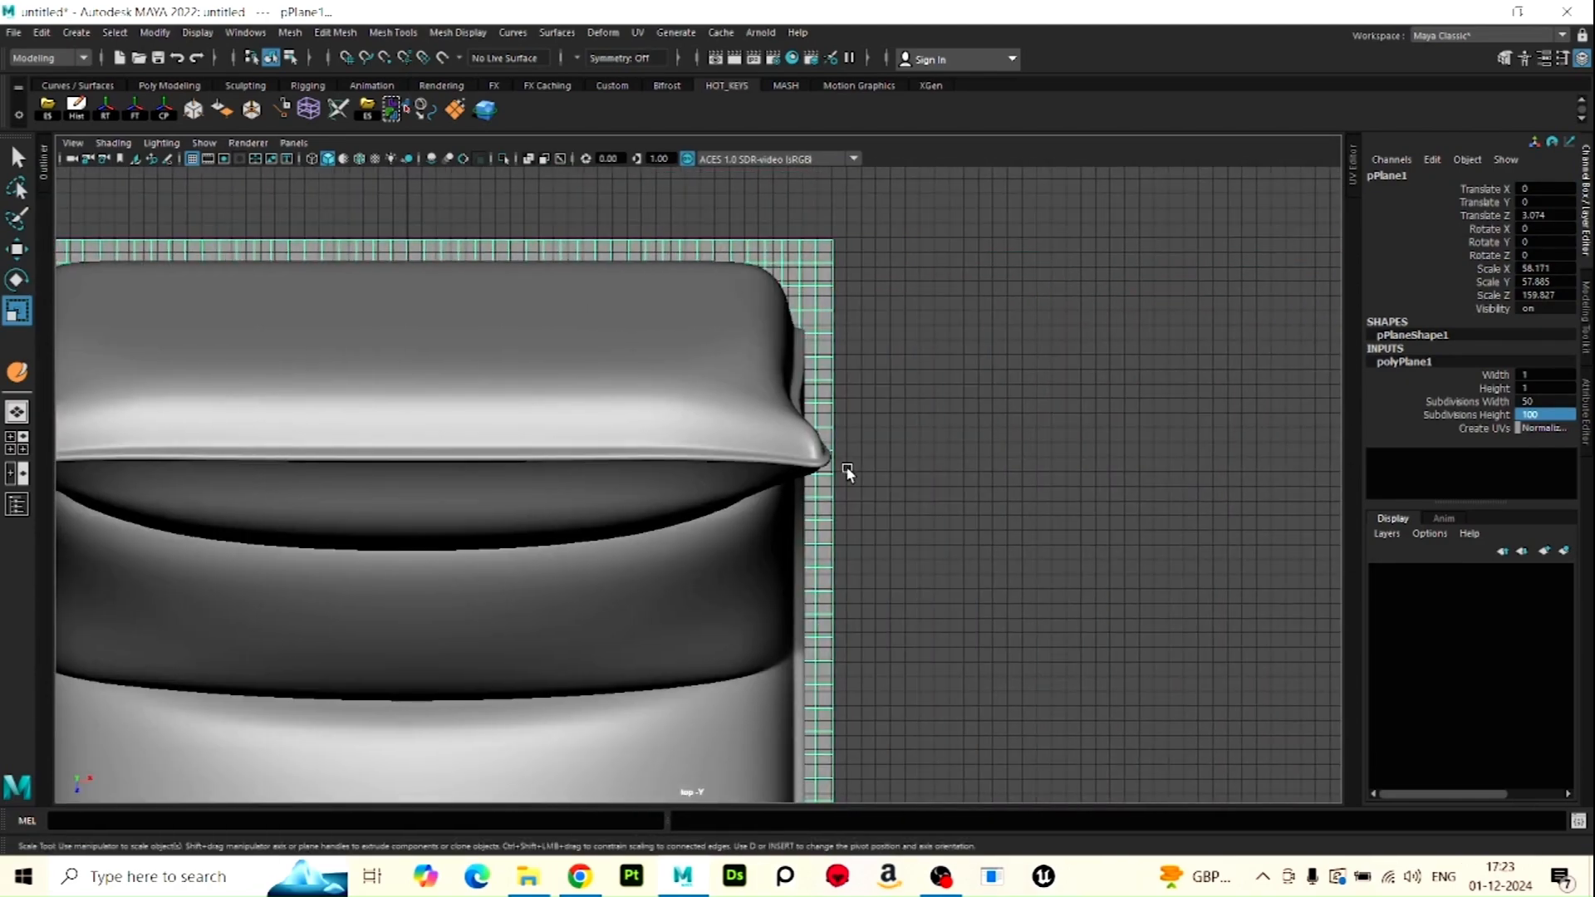
scroll(864, 475, up, 5)
scroll(929, 456, down, 13)
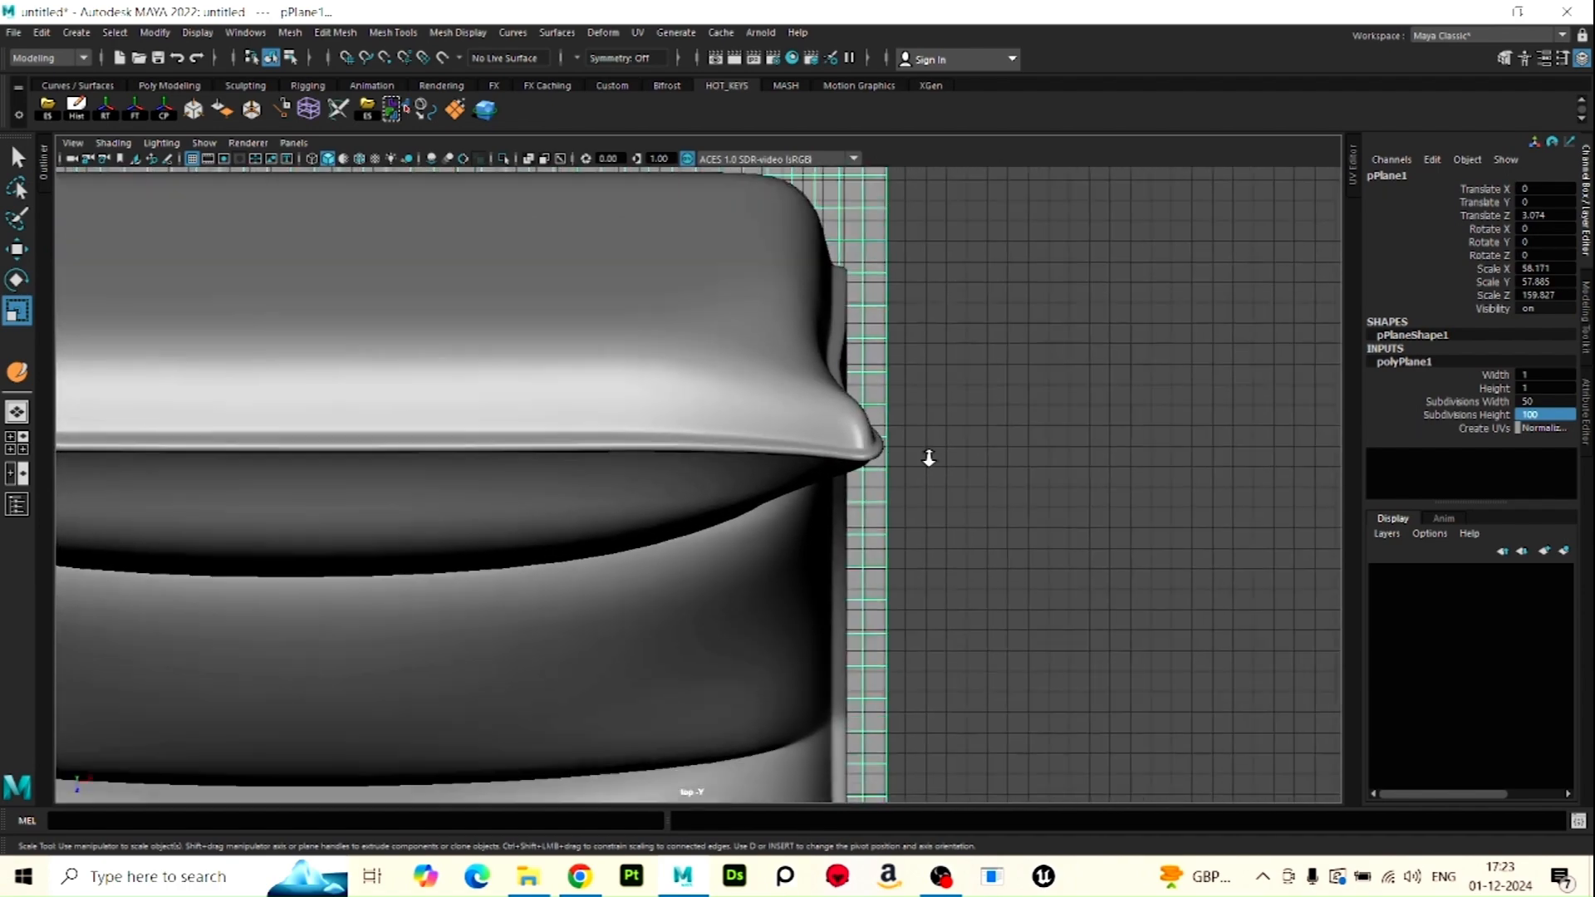
alt+middle_drag(559, 601, 716, 86)
scroll(706, 86, up, 1)
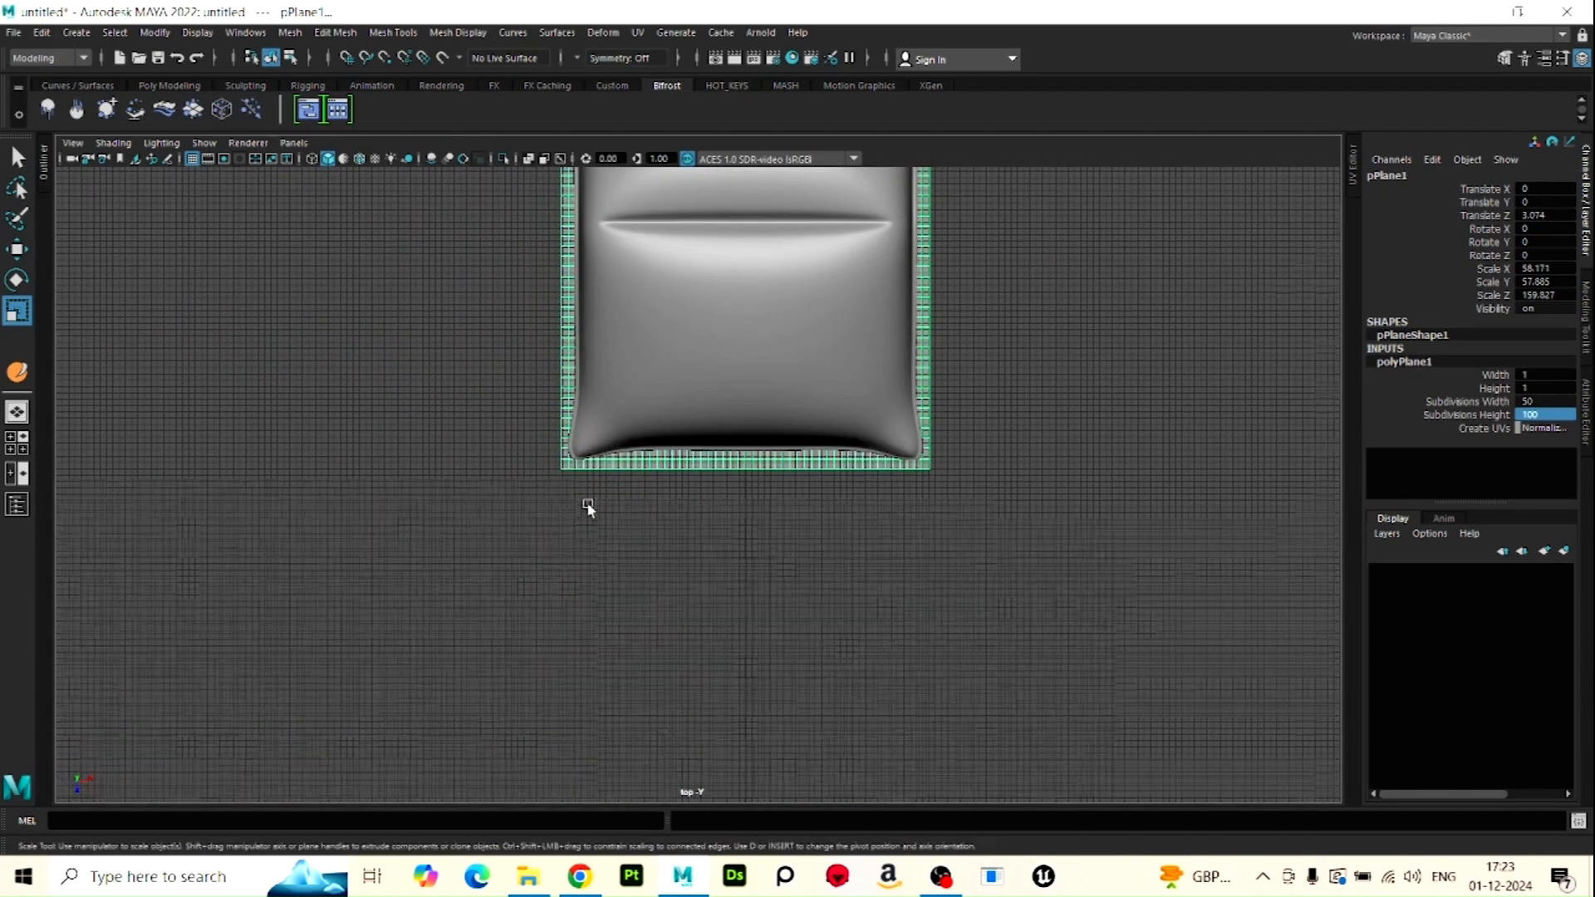
Move the plane off the cushion to about 63.5 in X so it sits beside it
scroll(499, 449, up, 7)
alt+middle_drag(916, 526, 817, 807)
scroll(873, 527, down, 11)
alt+middle_drag(801, 365, 656, 584)
scroll(655, 584, down, 4)
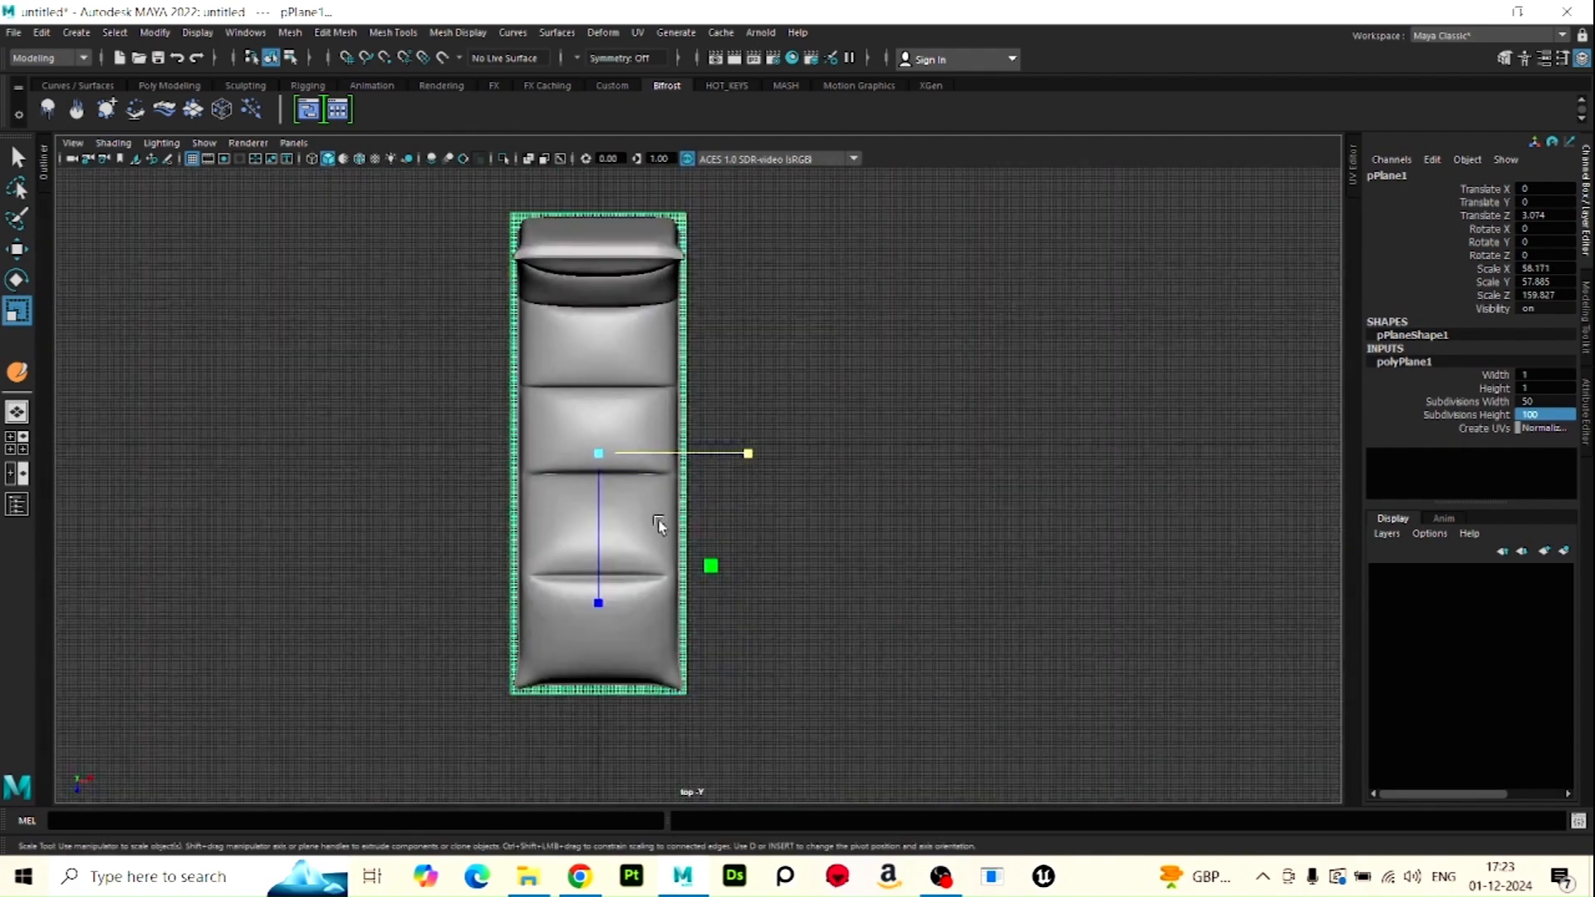
key(w)
drag(746, 452, 940, 456)
scroll(936, 480, down, 3)
alt+middle_drag(936, 480, 848, 570)
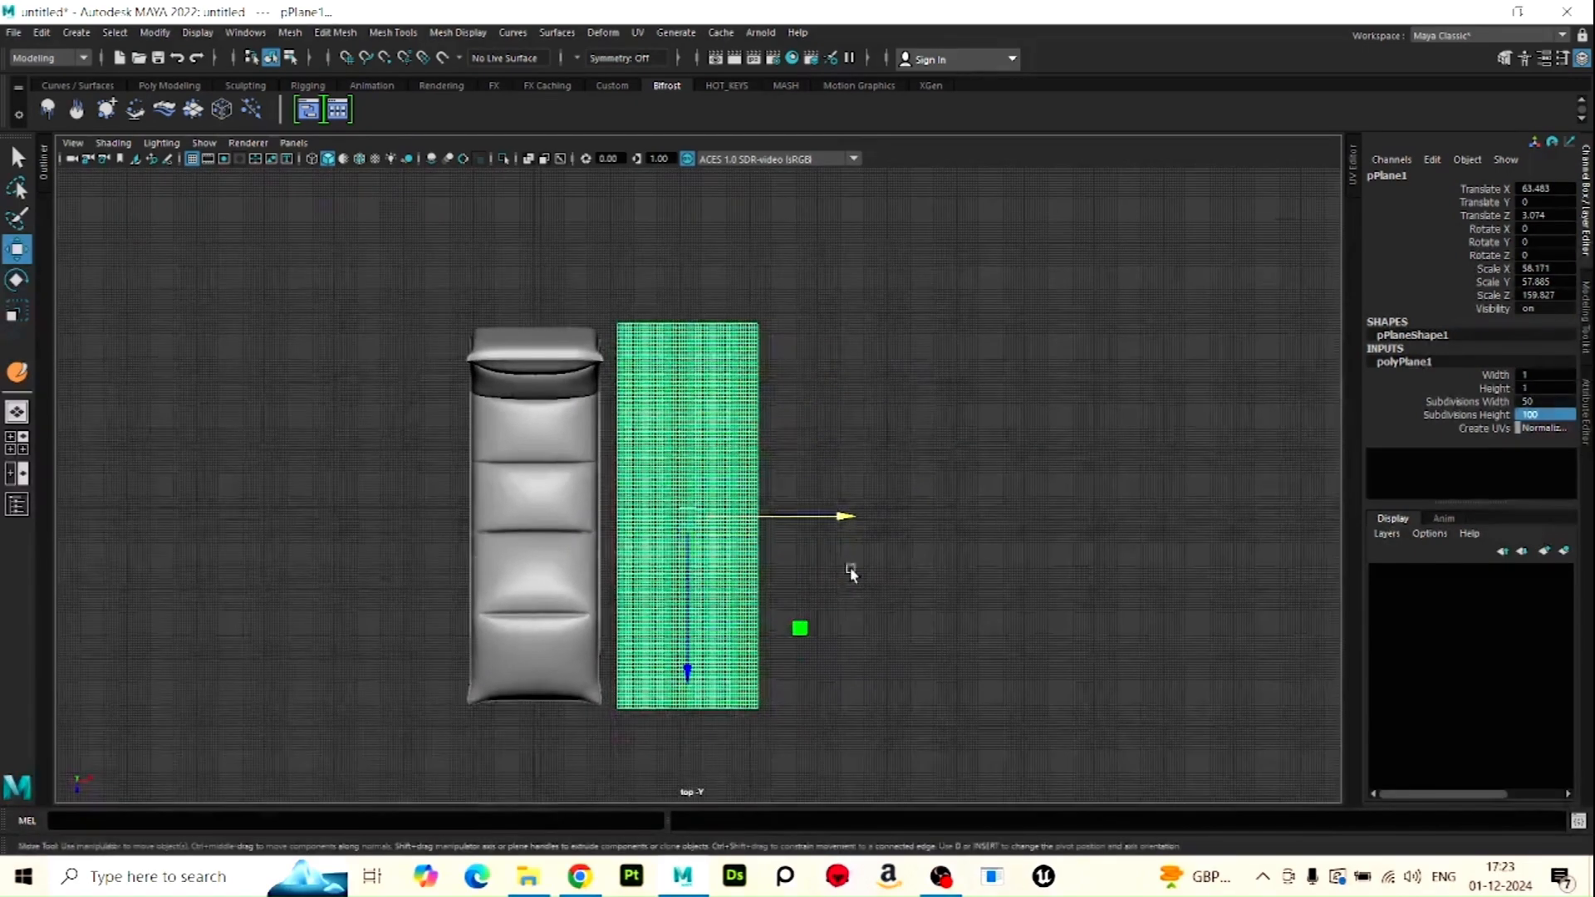
Duplicate the plane, placing the copy at about 132.2 in X, and combine the two planes into one mesh
key(ctrl+d)
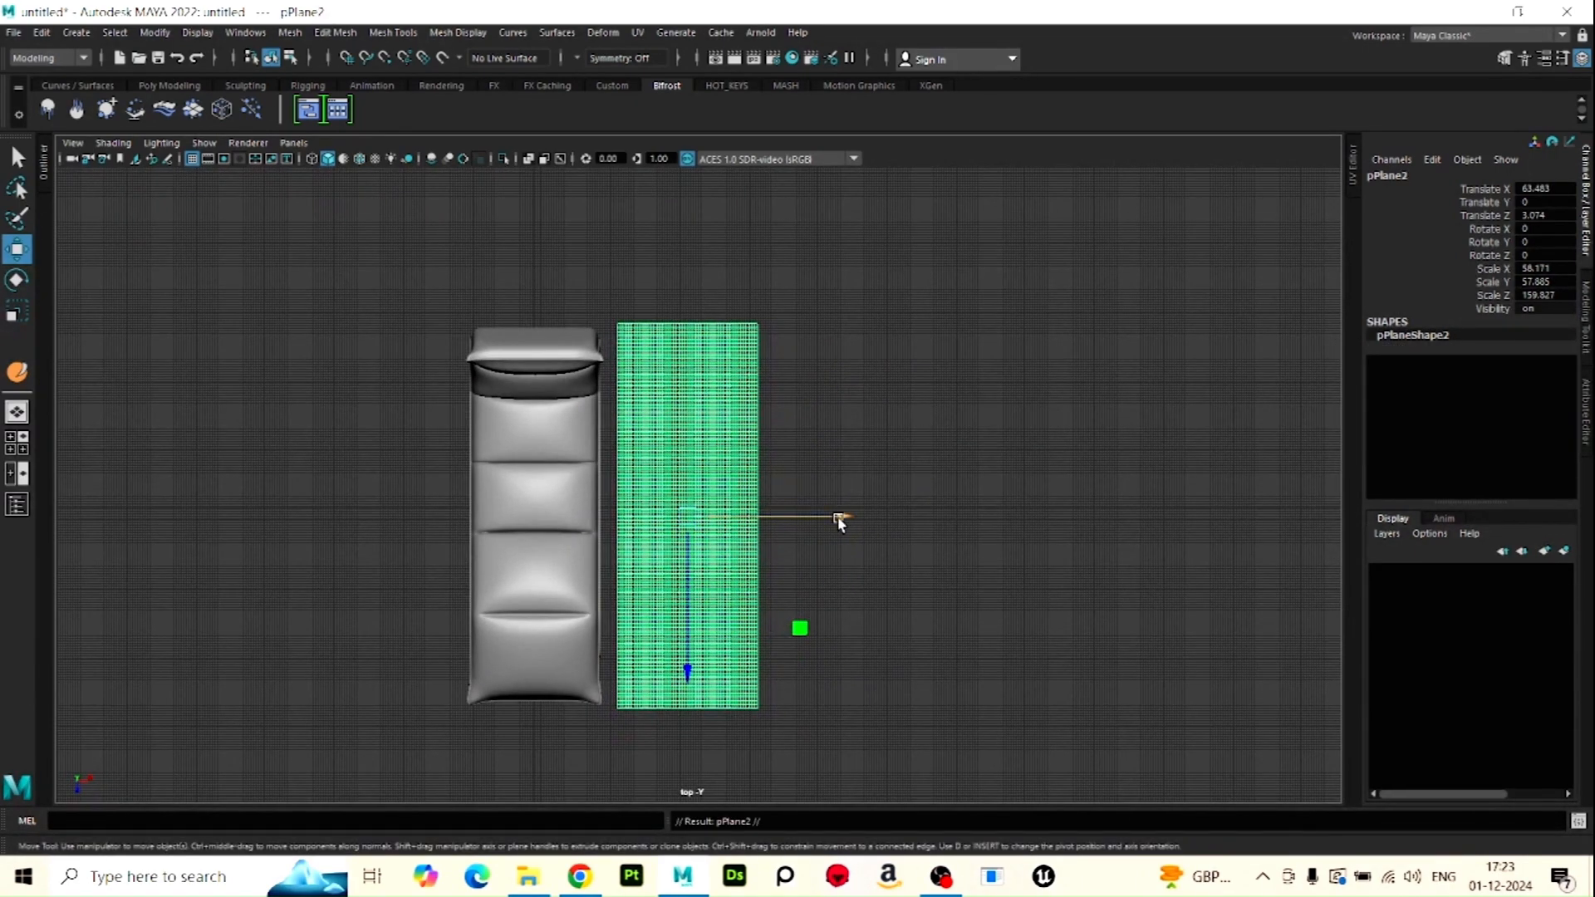
drag(840, 519, 1005, 520)
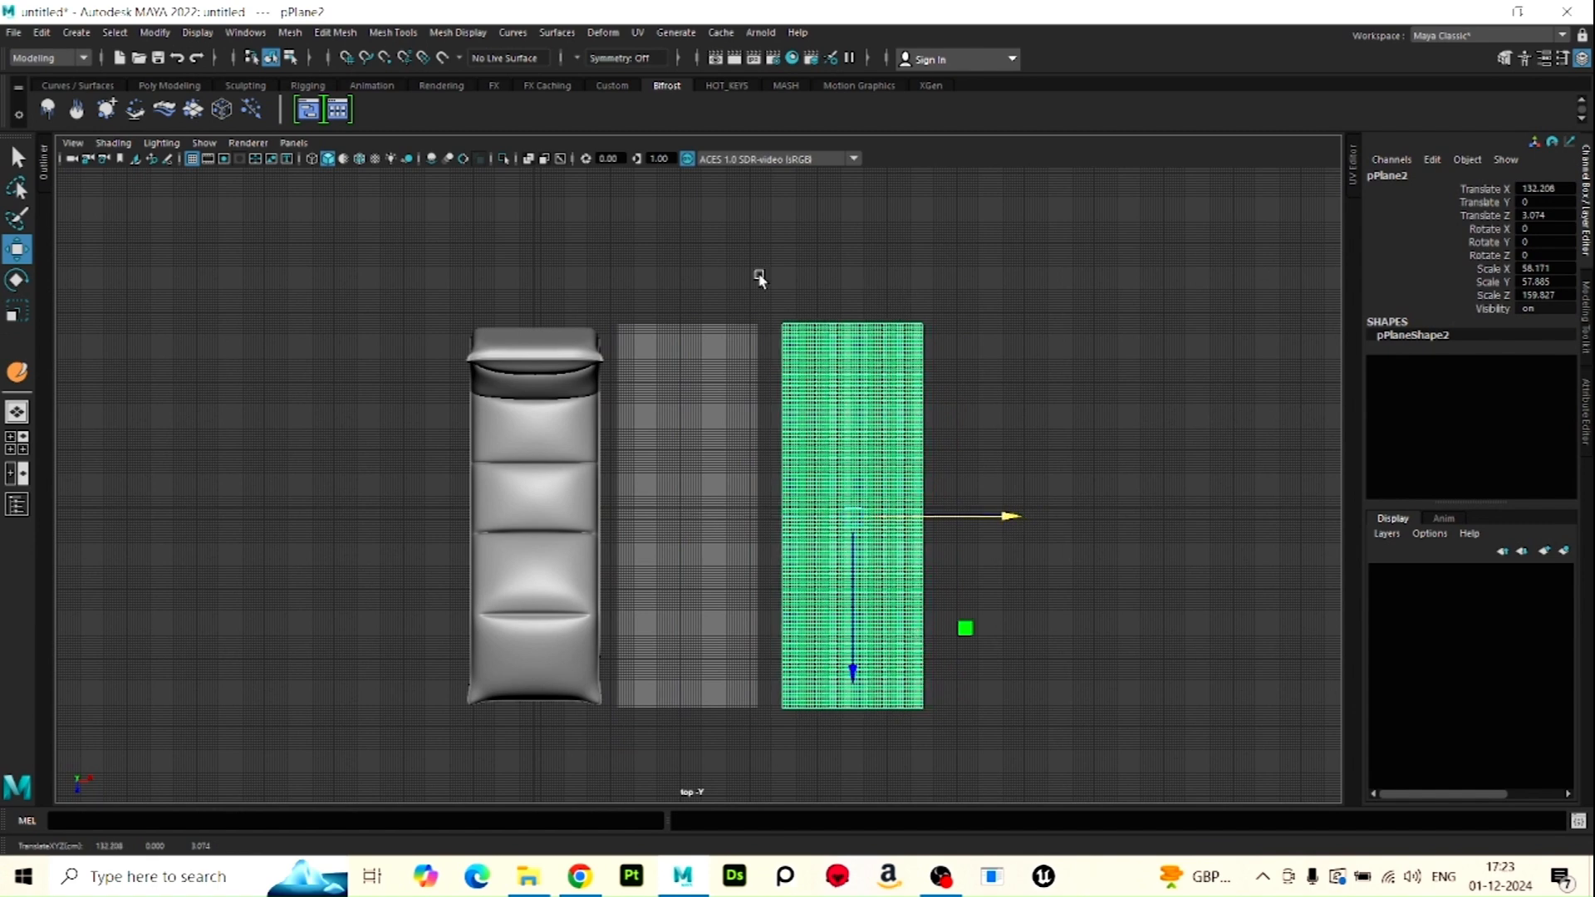
click(721, 328)
shift+right_drag(868, 432, 860, 784)
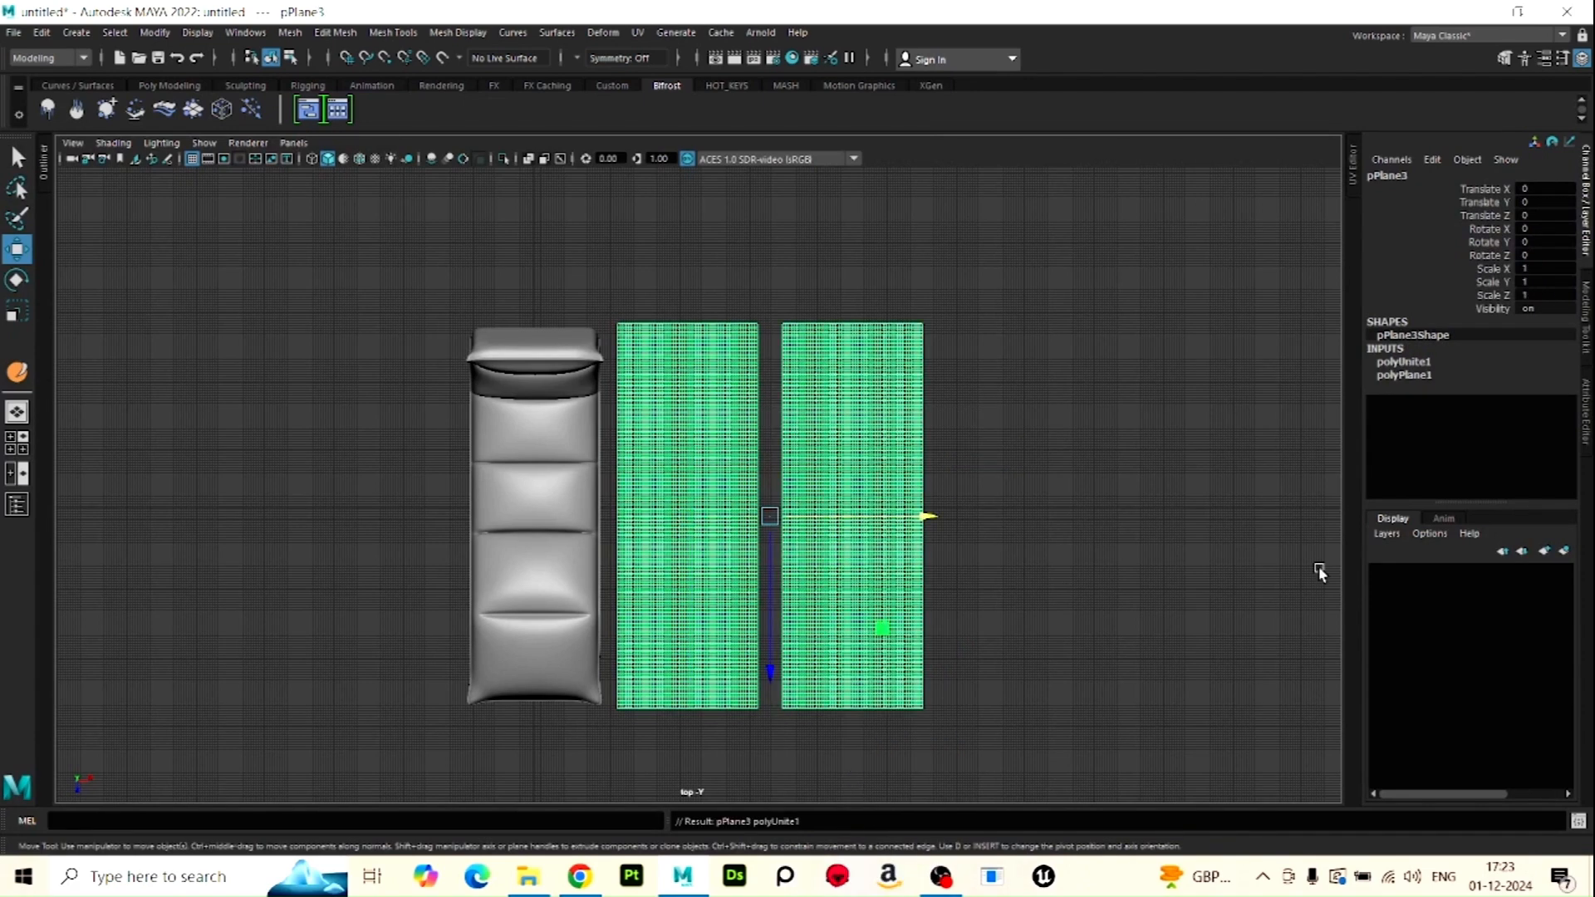
Show the combined planes' UVs in the UV Editor beside the viewport
click(1352, 161)
click(494, 460)
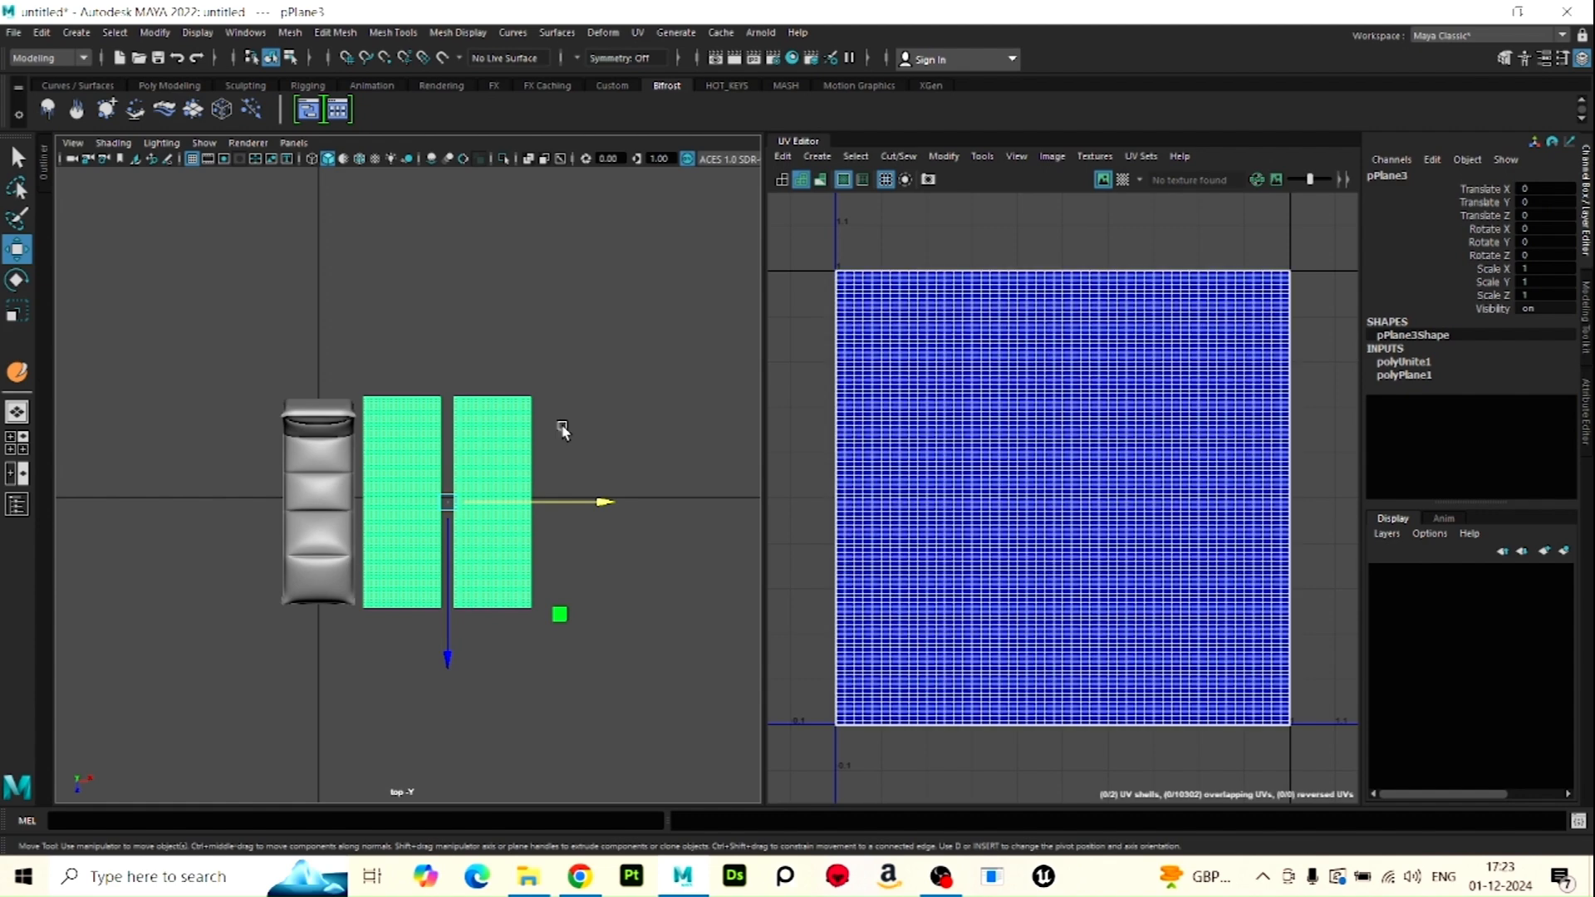
click(560, 429)
click(468, 447)
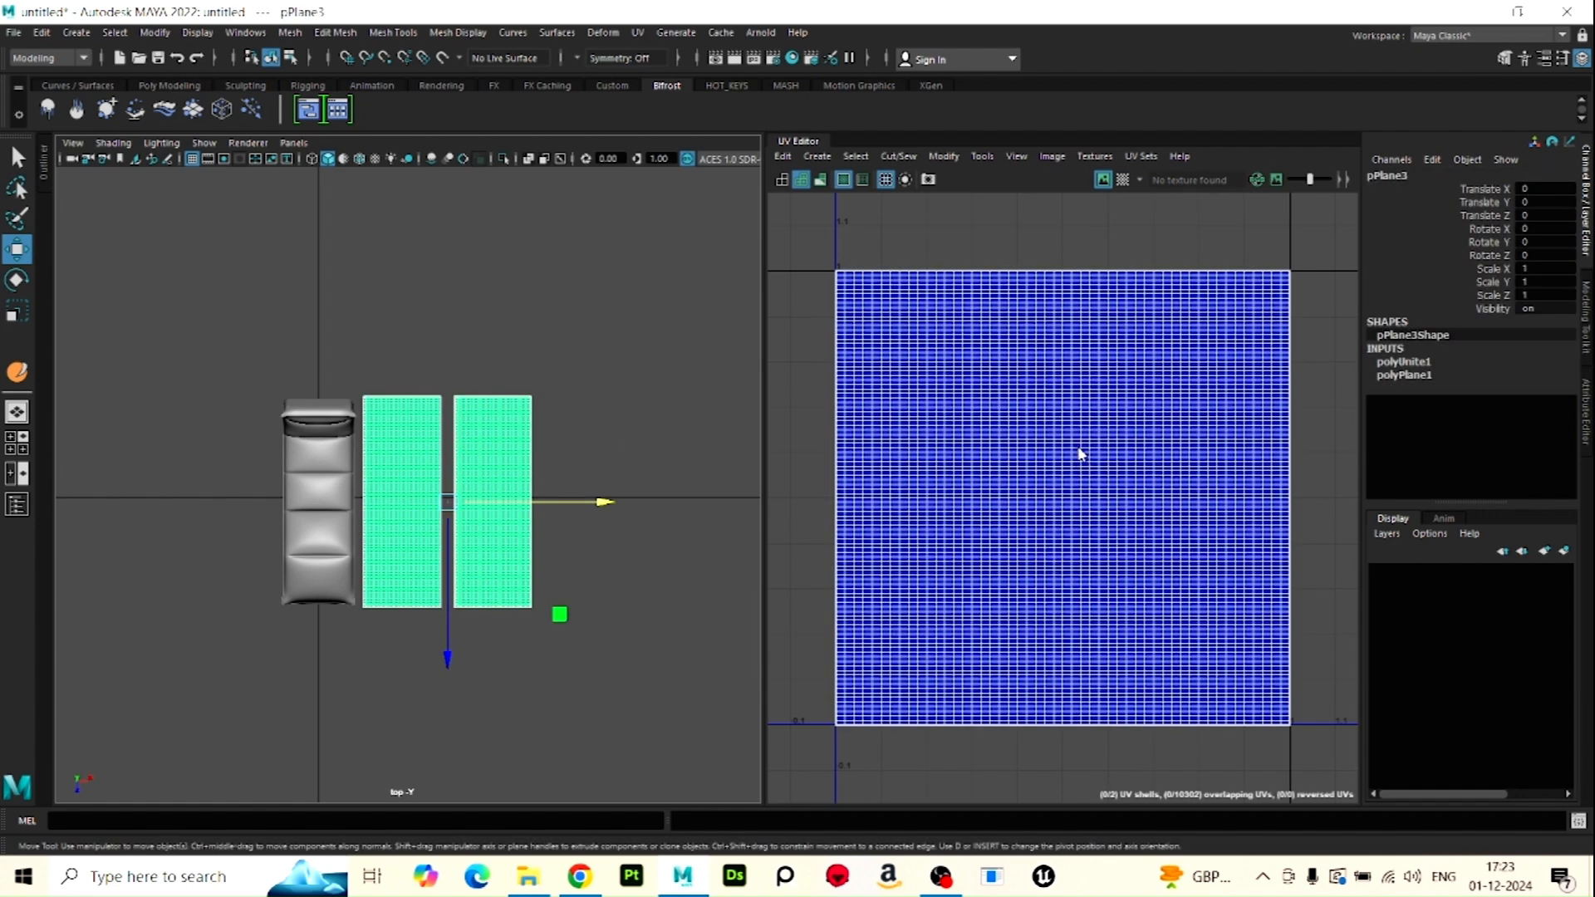
click(1078, 448)
Select both overlapping UV shells of the combined planes and convert the selection to UVs
right_drag(411, 423, 410, 461)
right_click(482, 457)
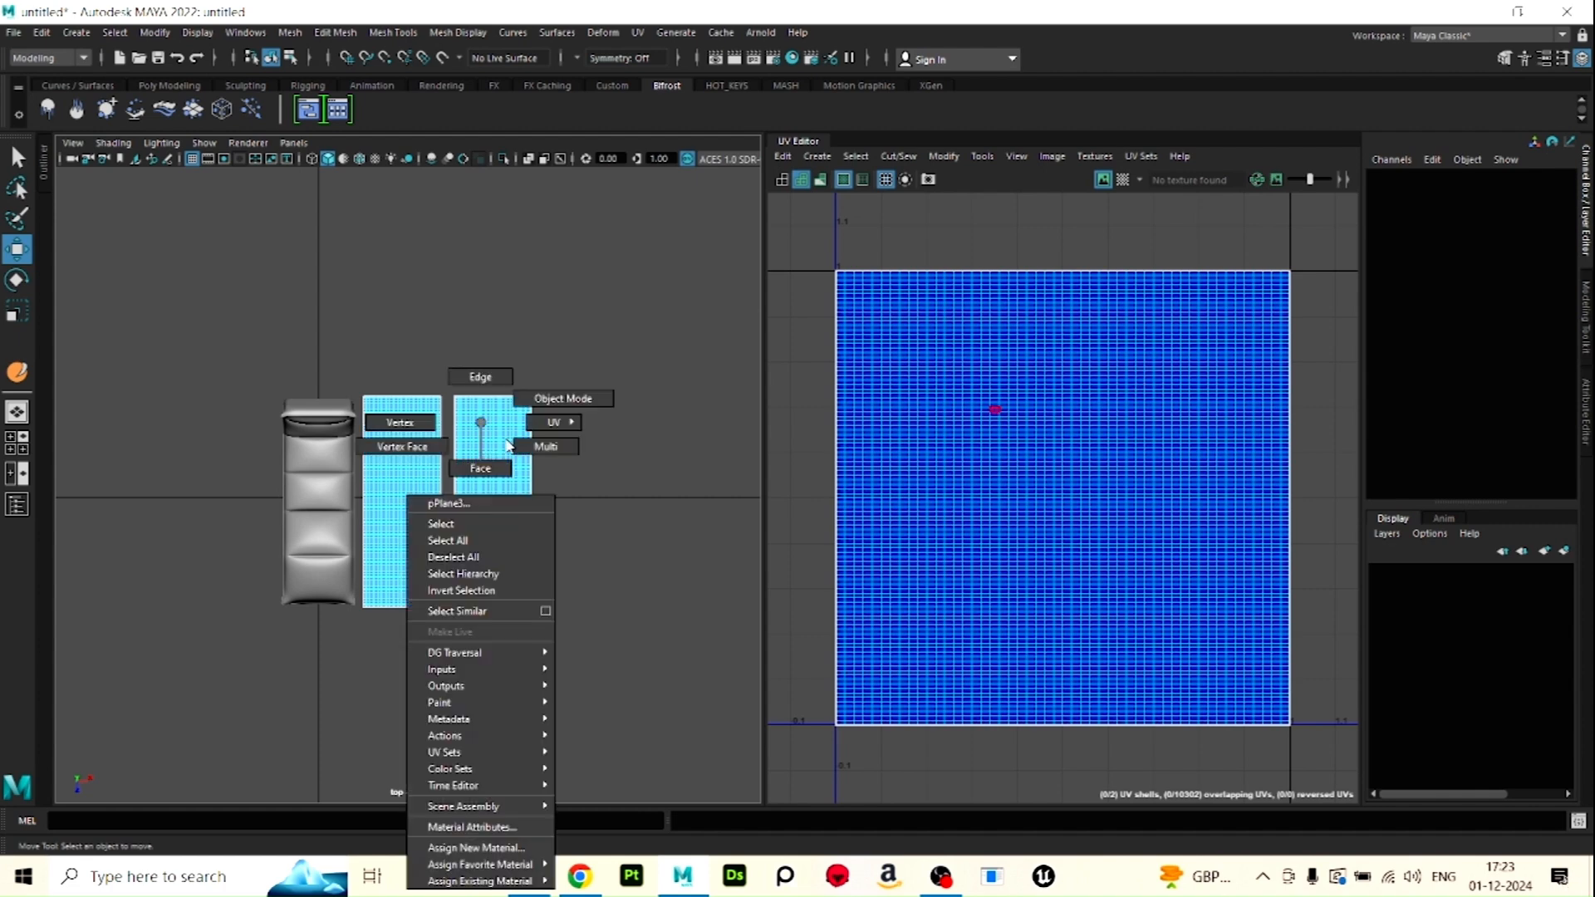
right_drag(561, 394, 639, 343)
click(947, 431)
right_drag(961, 403, 804, 326)
drag(831, 270, 1351, 735)
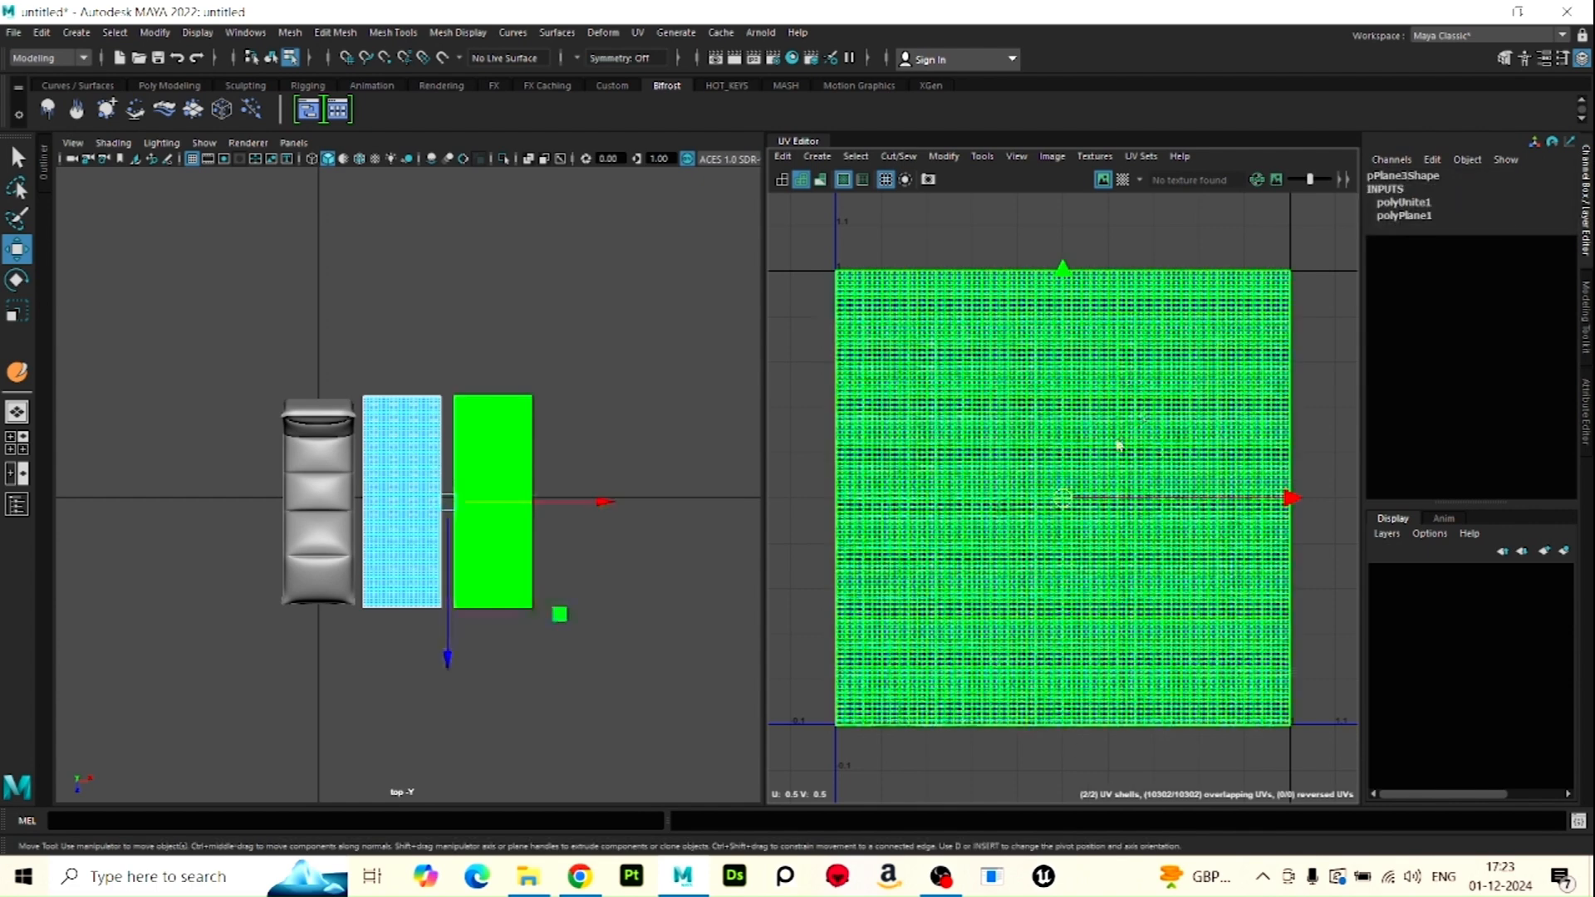
shift+right_click(981, 442)
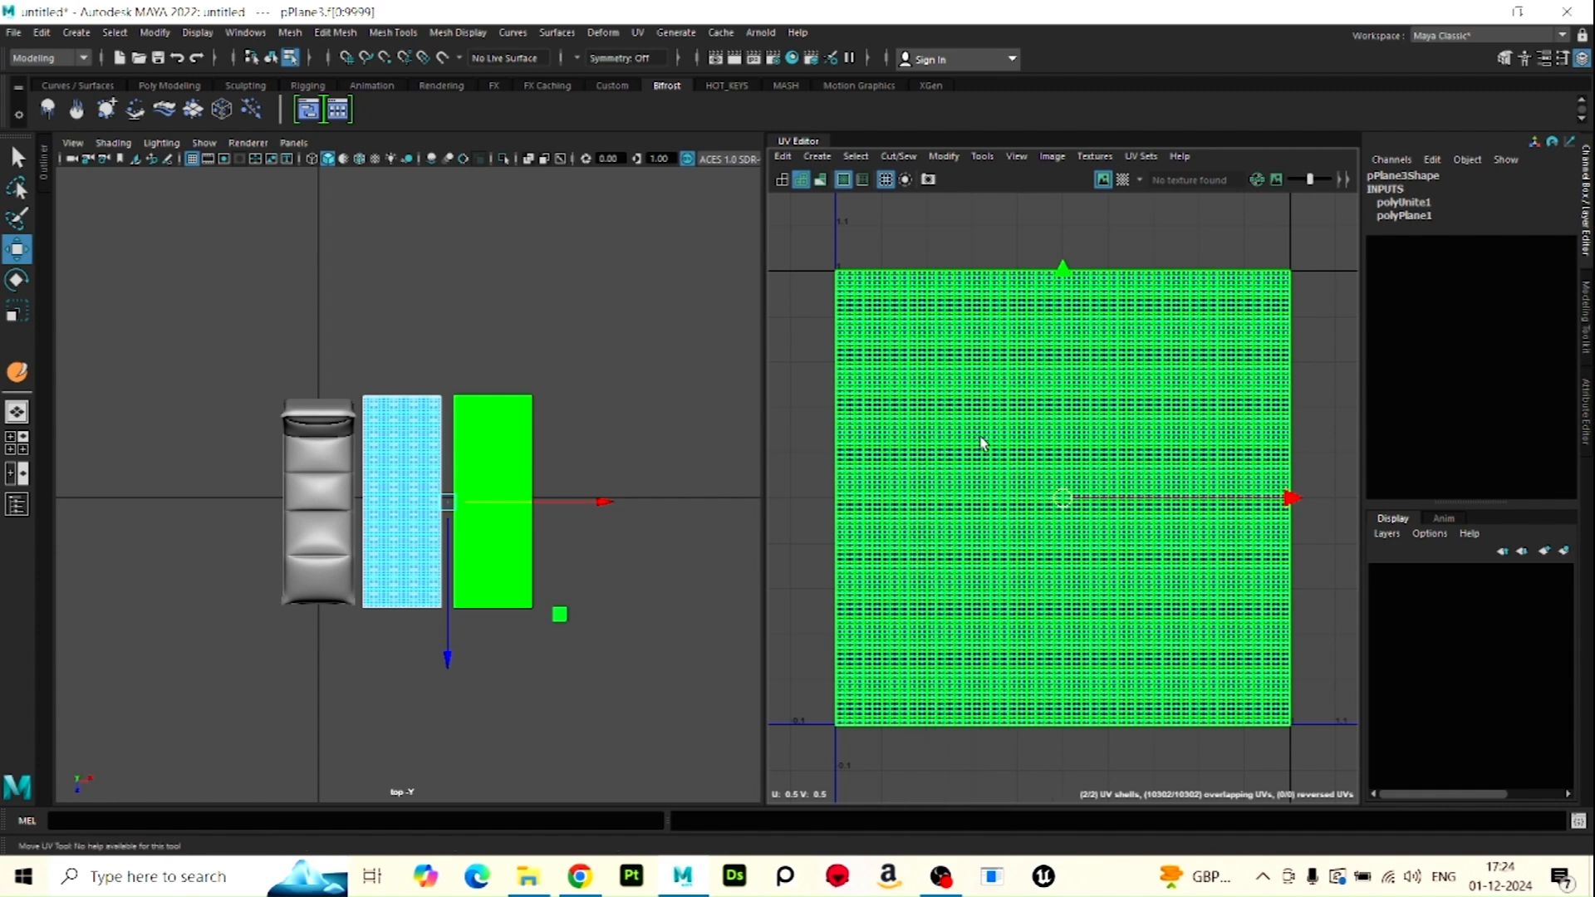
ctrl+right_drag(981, 440, 1164, 438)
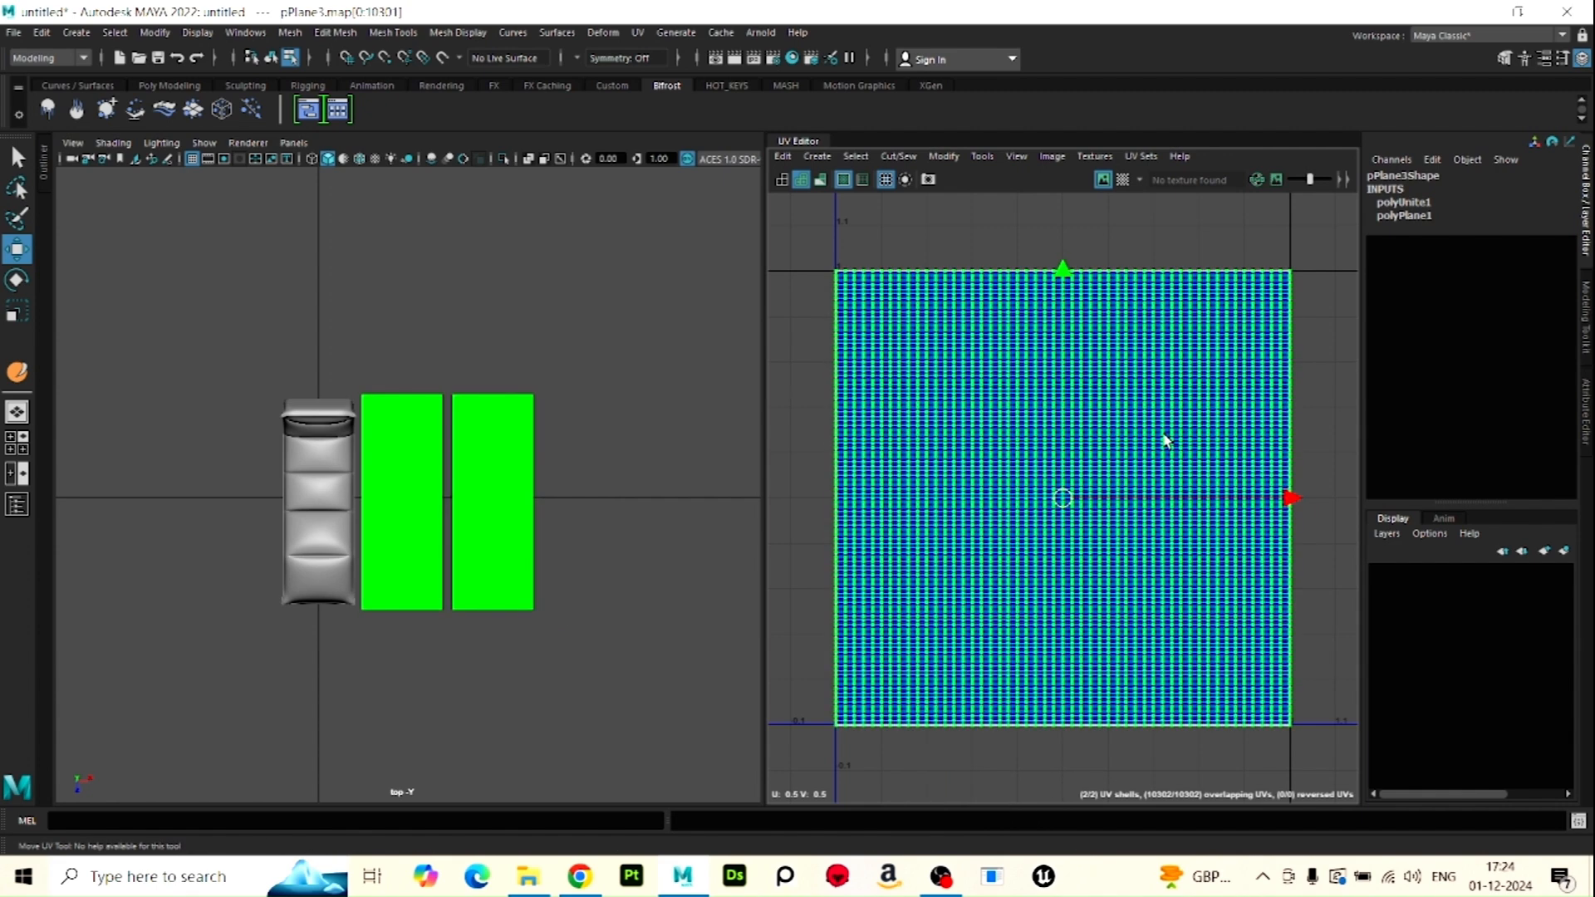
Unfold all the UVs of the two selected plane shells
scroll(904, 374, down, 3)
drag(842, 265, 1171, 641)
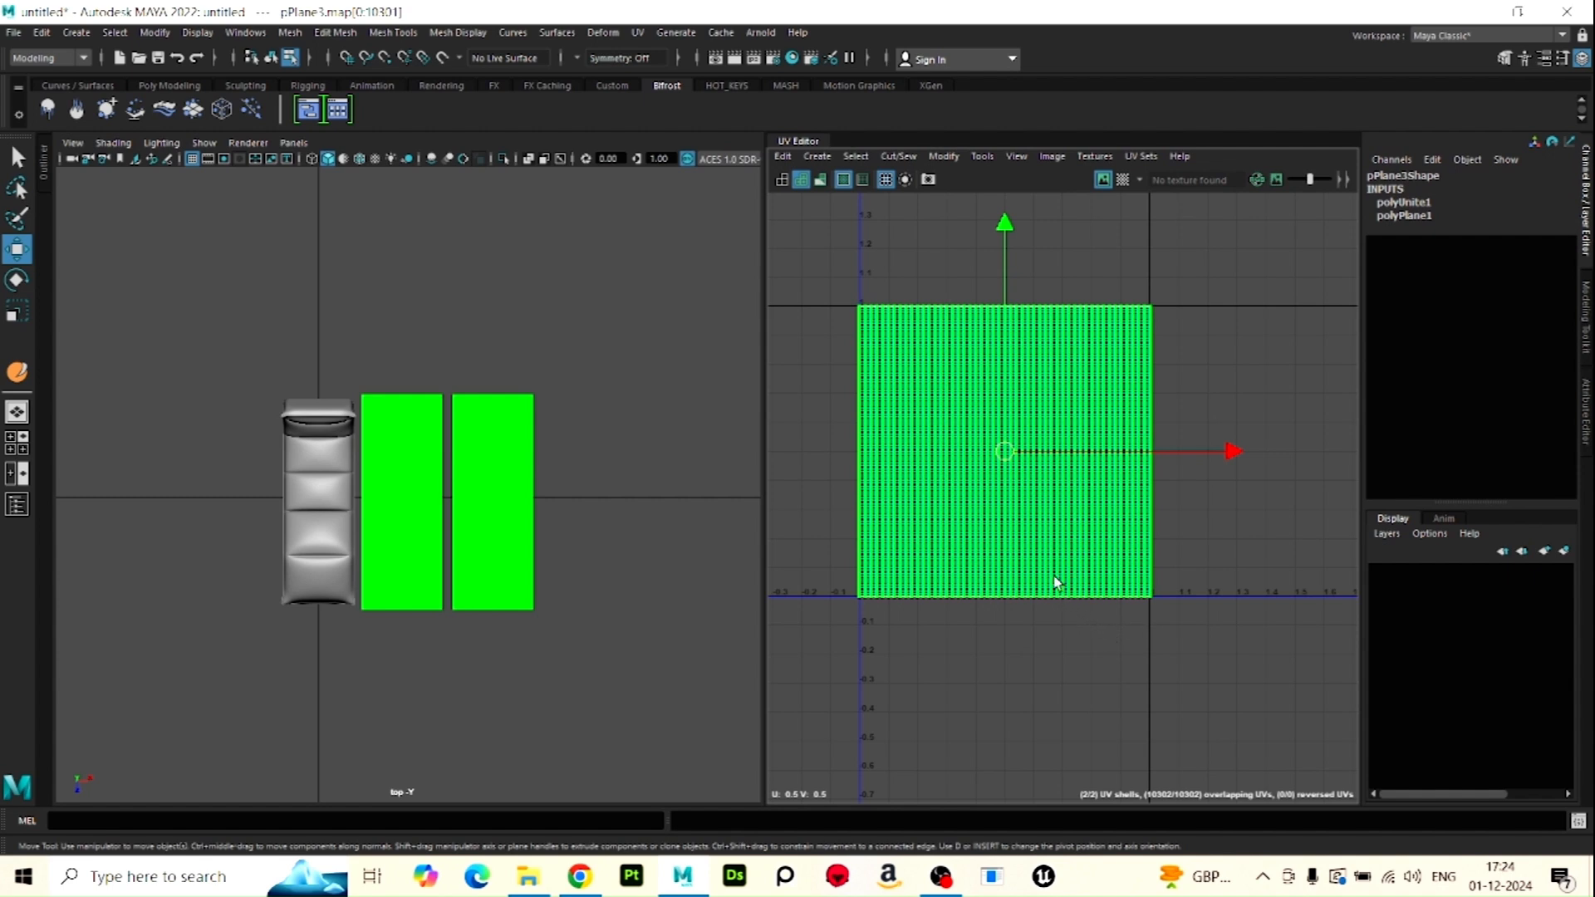
key(ctrl+u)
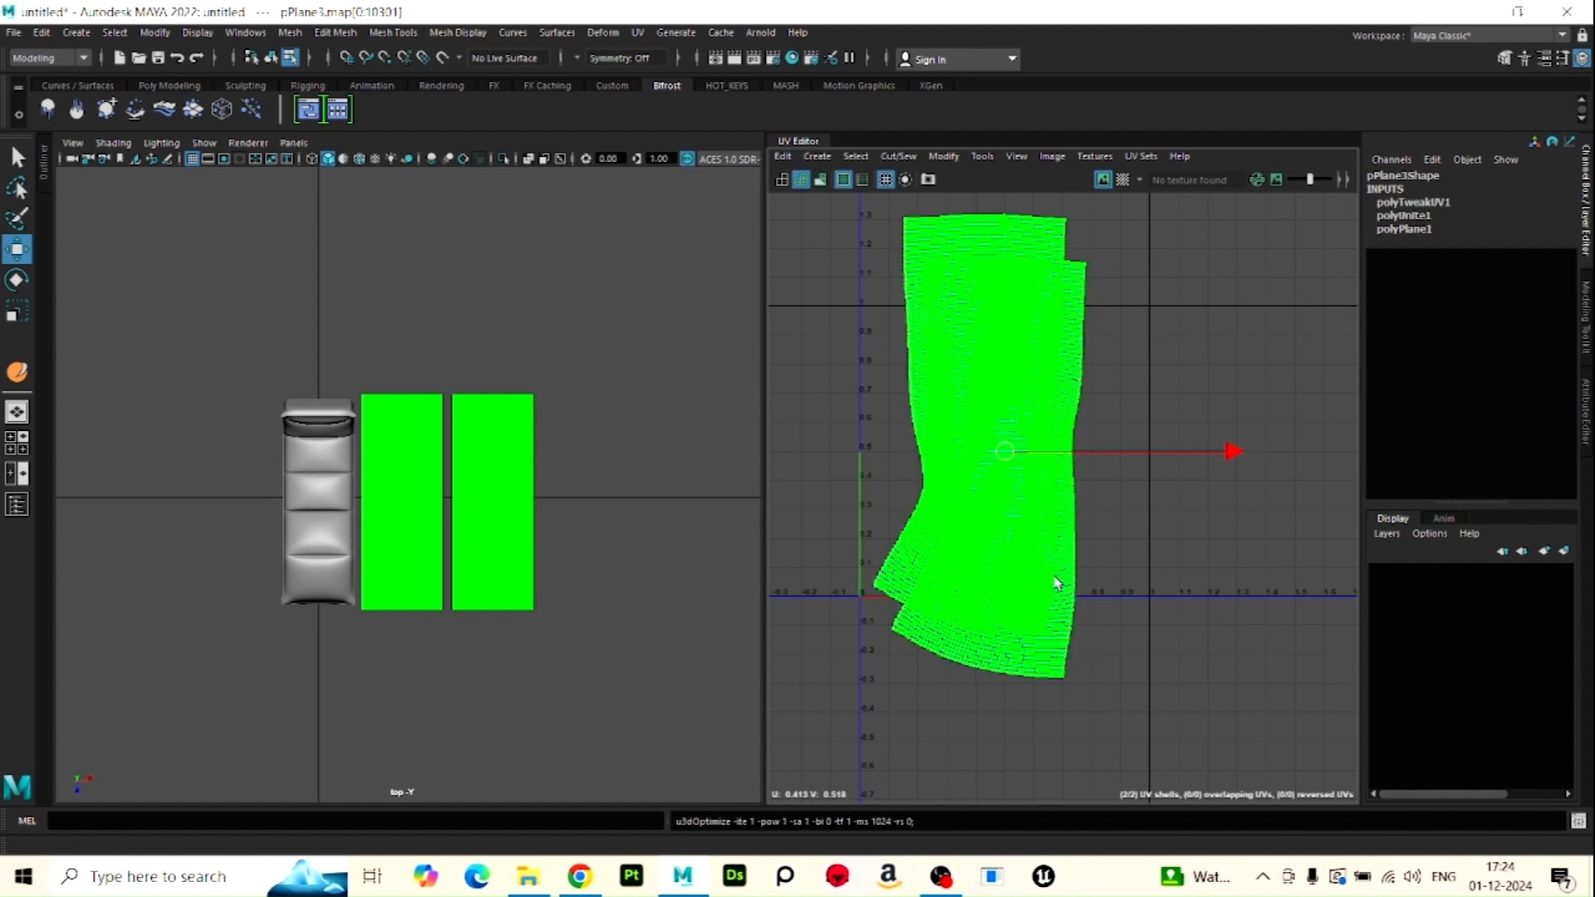
Repeat the unfold and optimize operations on both plane shells to straighten their curved sides
key(g)
key(g)
key(g)
key(g)
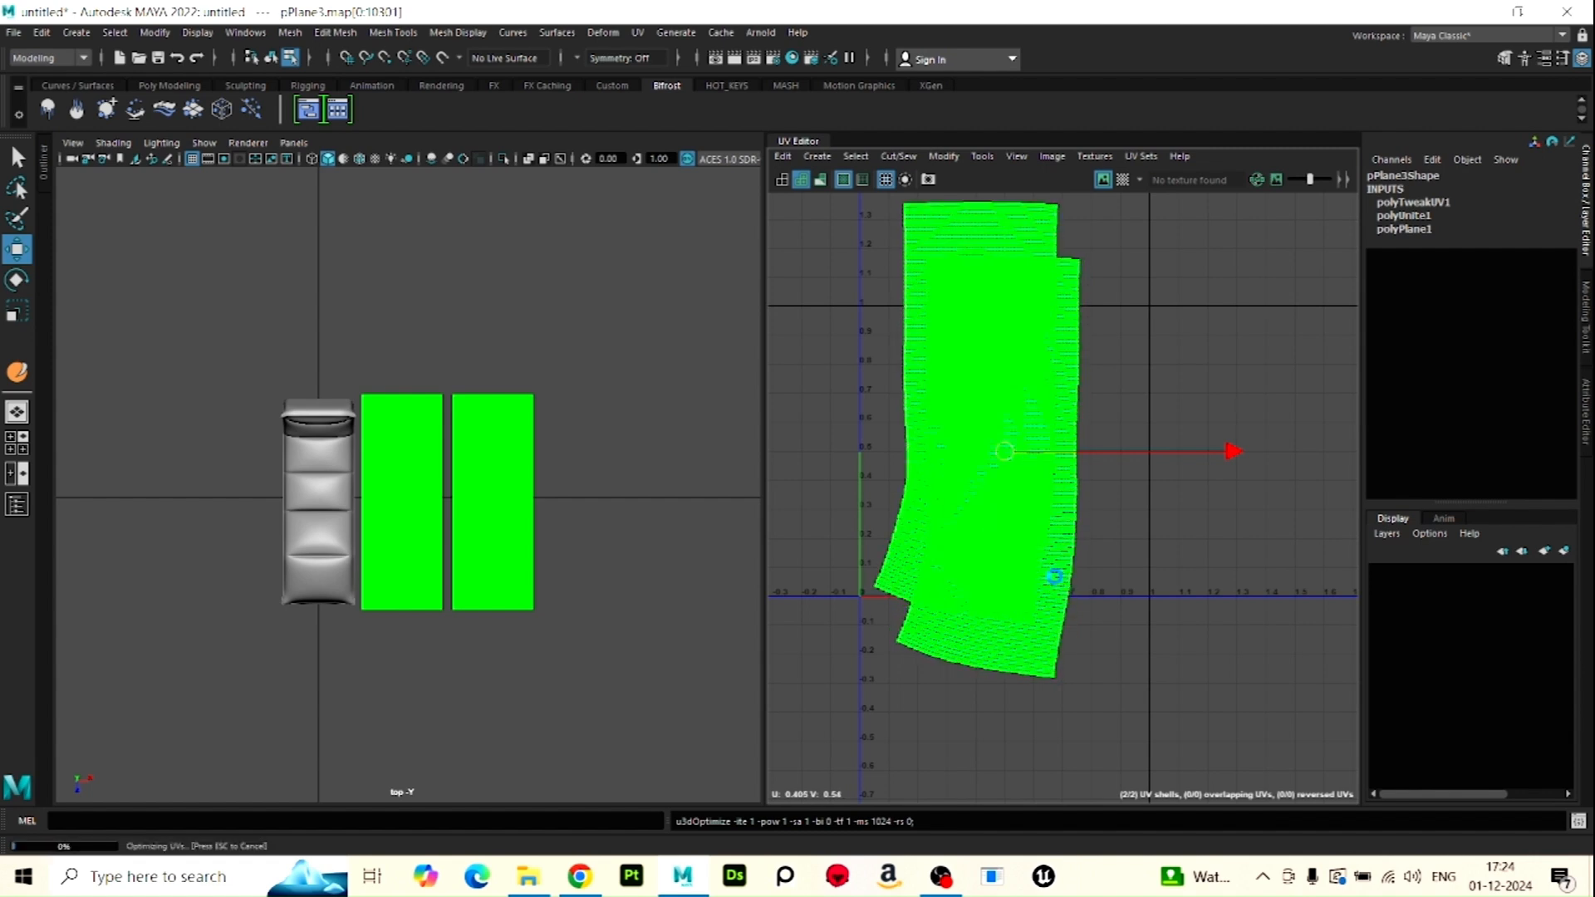
key(g)
key(g)
key(g)
key(g)
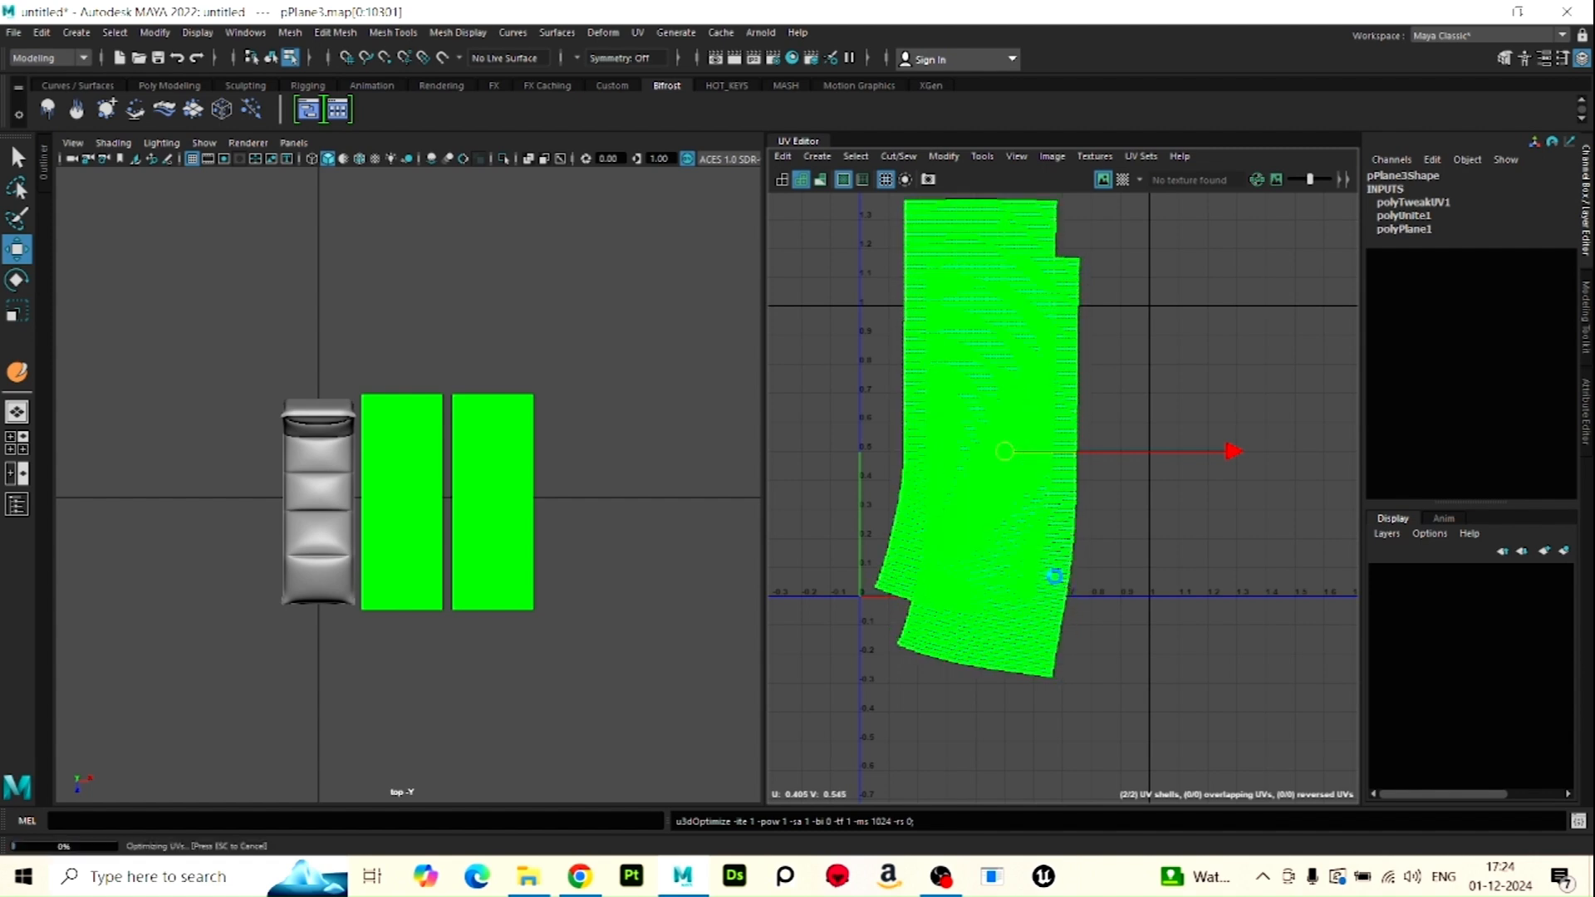
key(g)
key(g)
key(g)
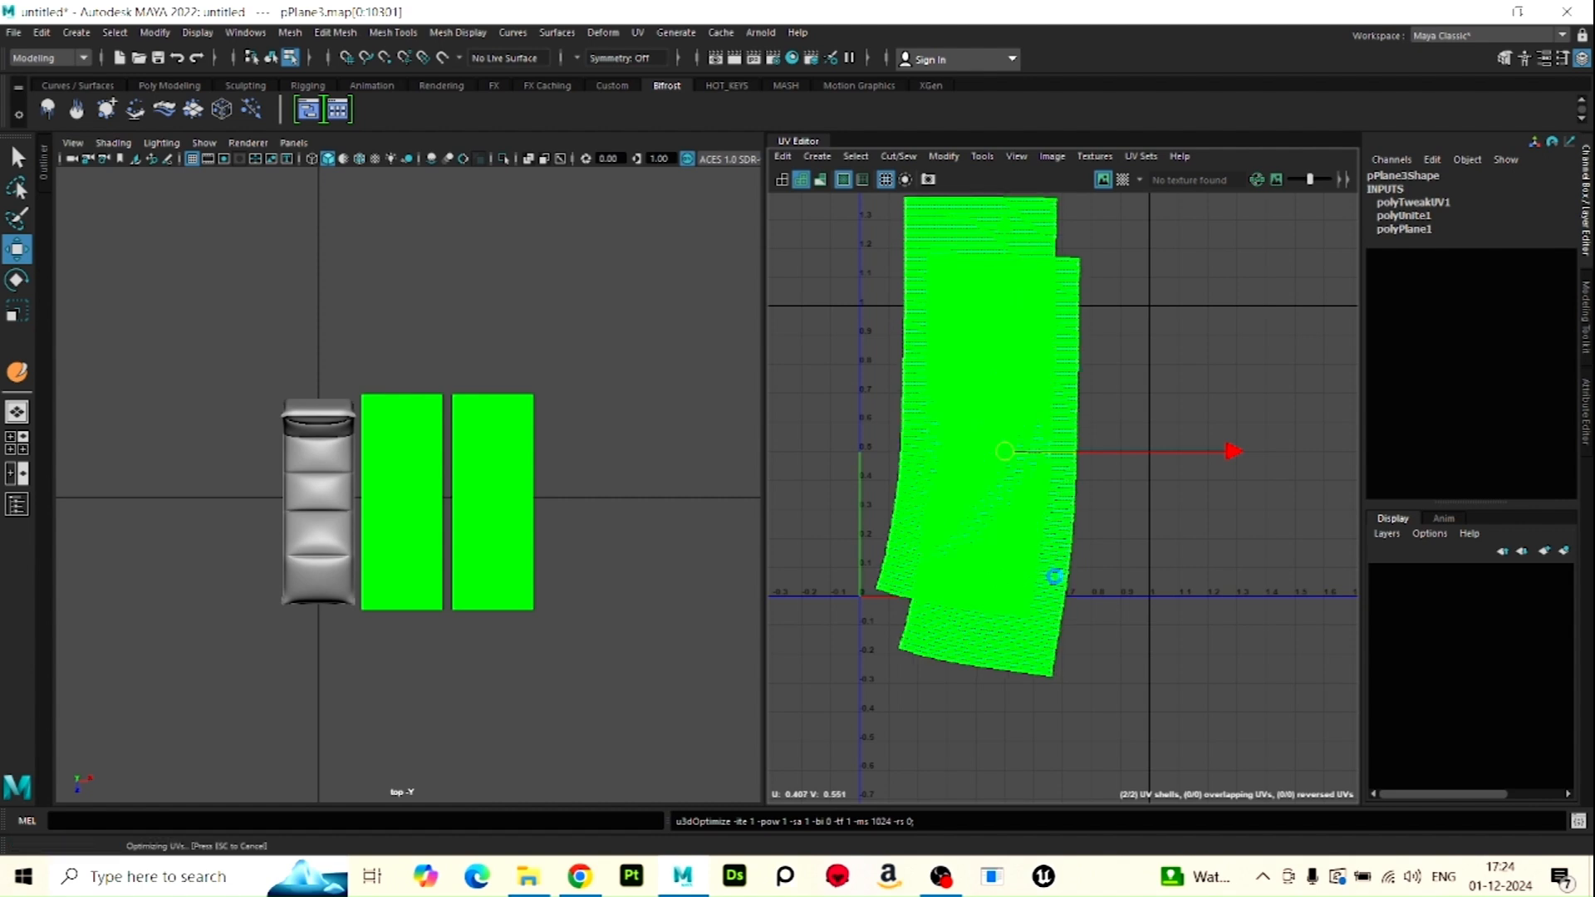
key(g)
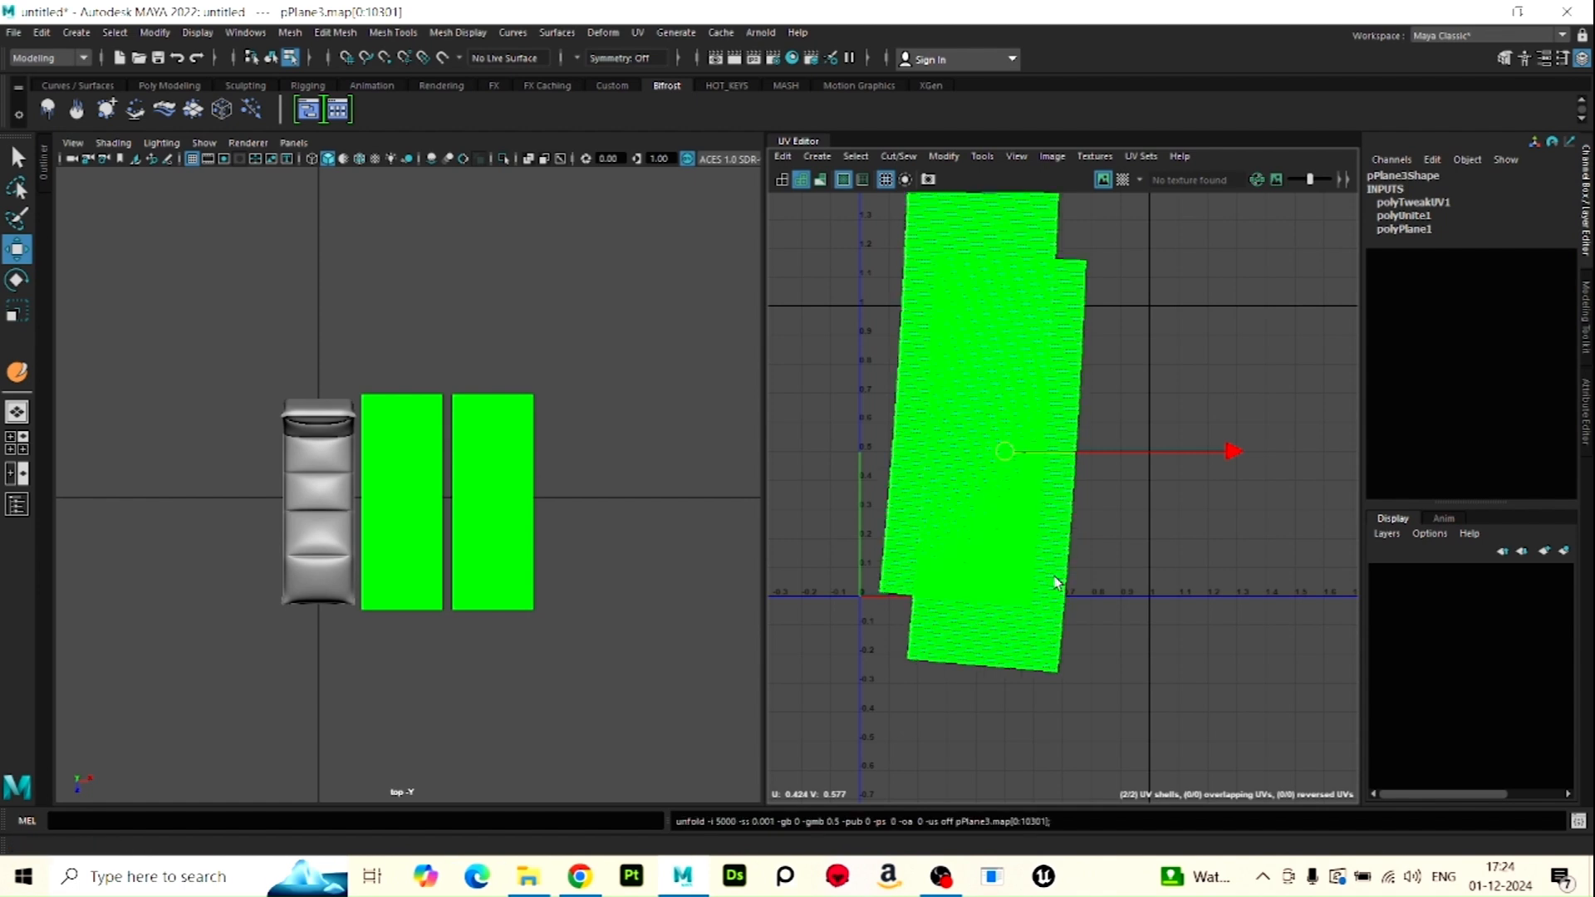
Lay out the two plane shells side by side inside the 0–1 UV tile
key(ctrl+l)
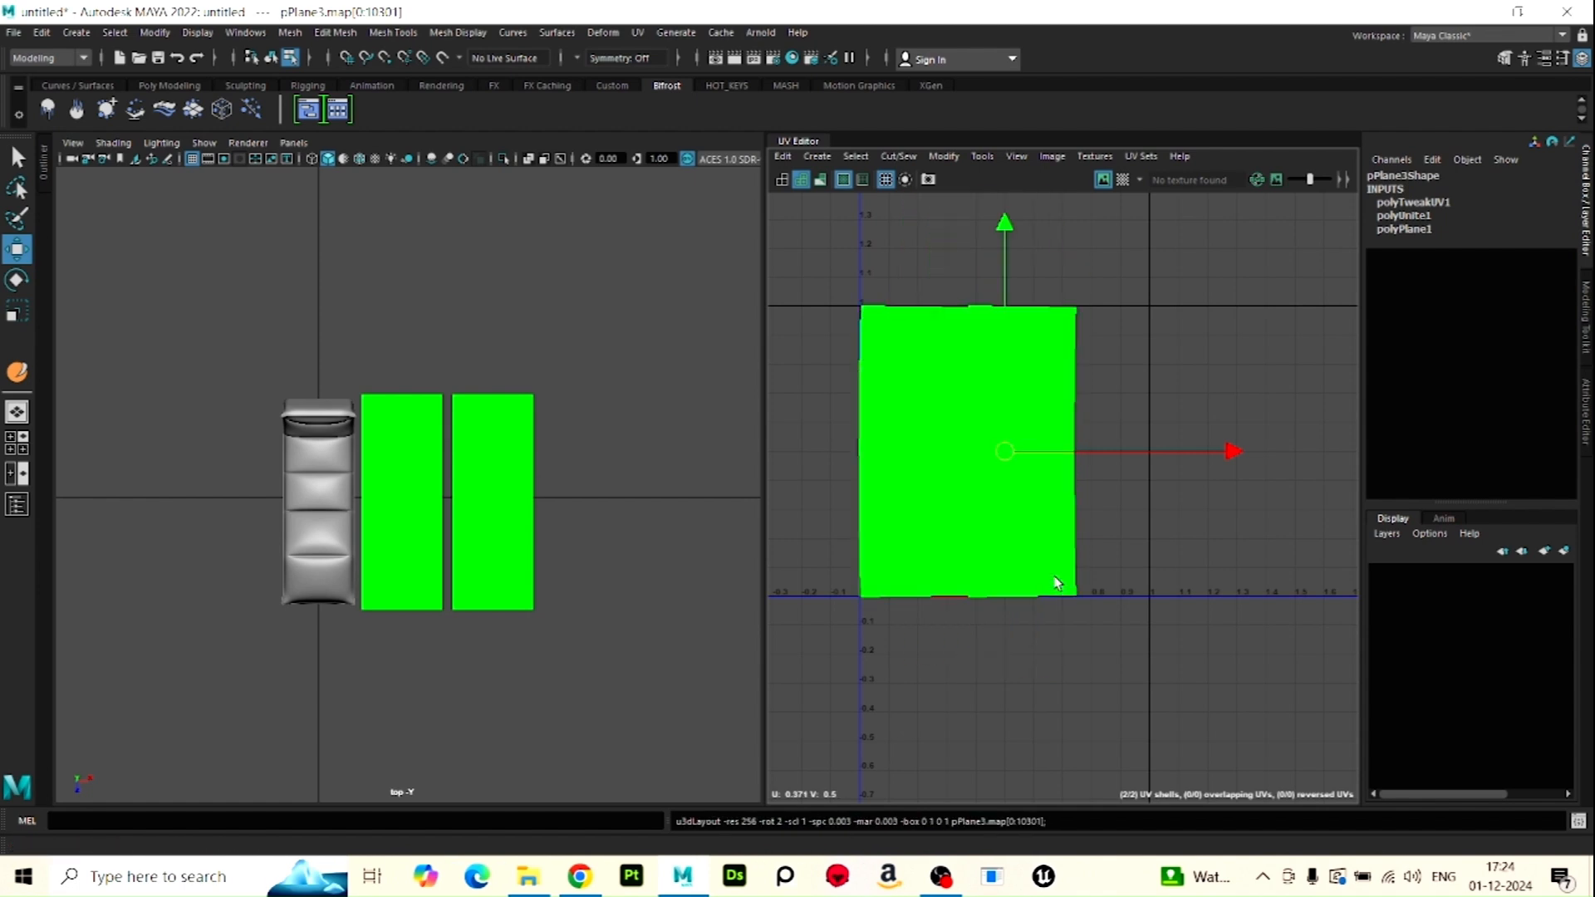
scroll(1030, 425, up, 4)
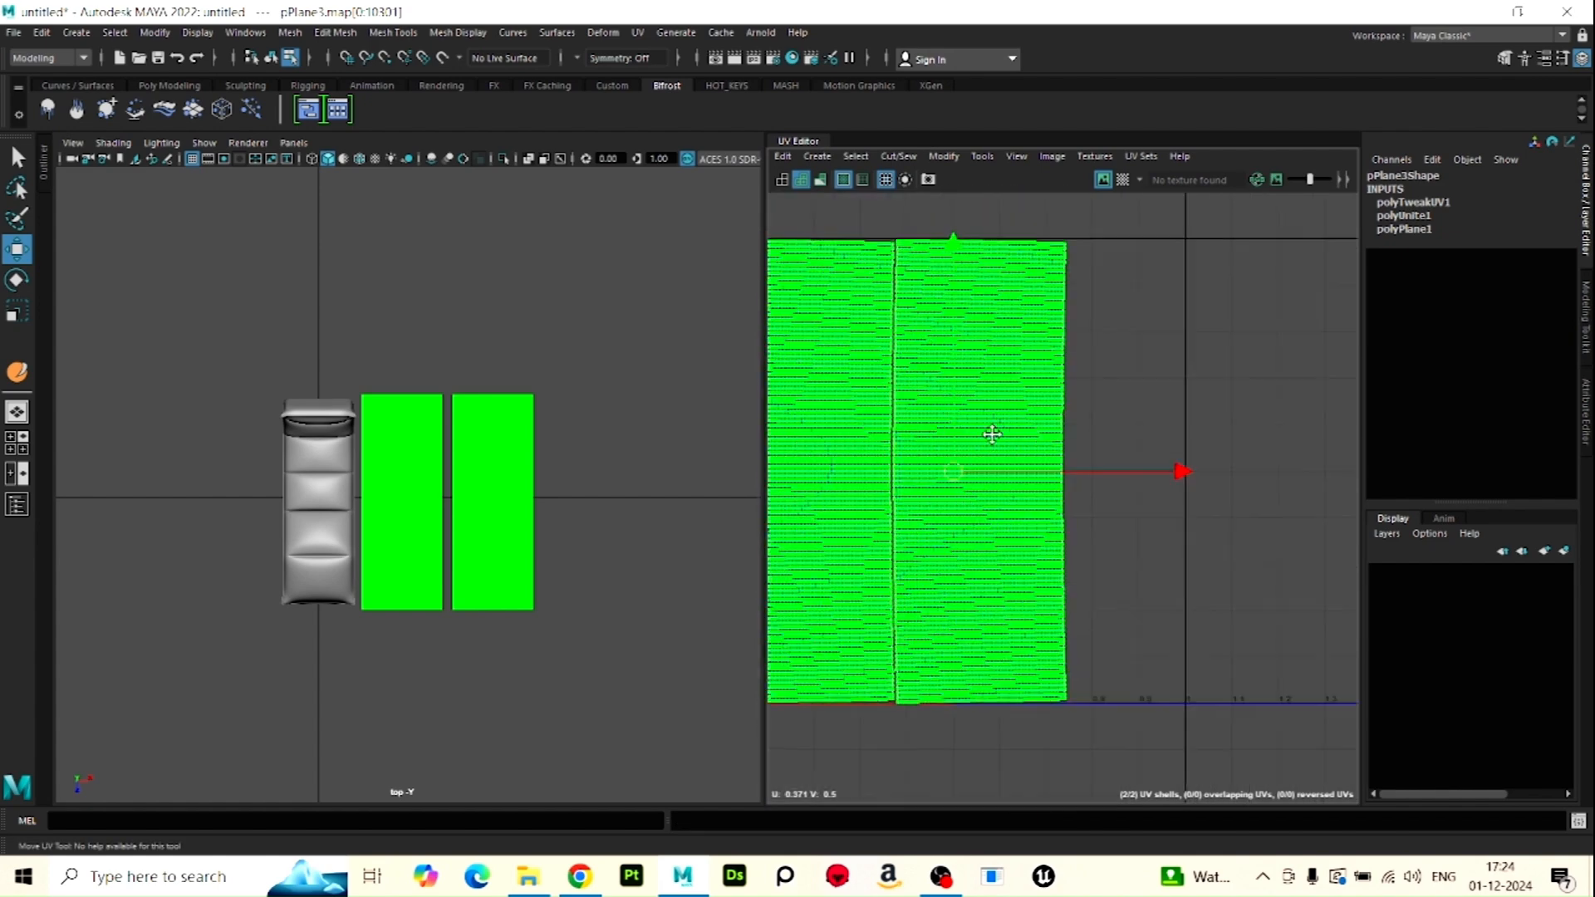
alt+middle_drag(995, 435, 1093, 453)
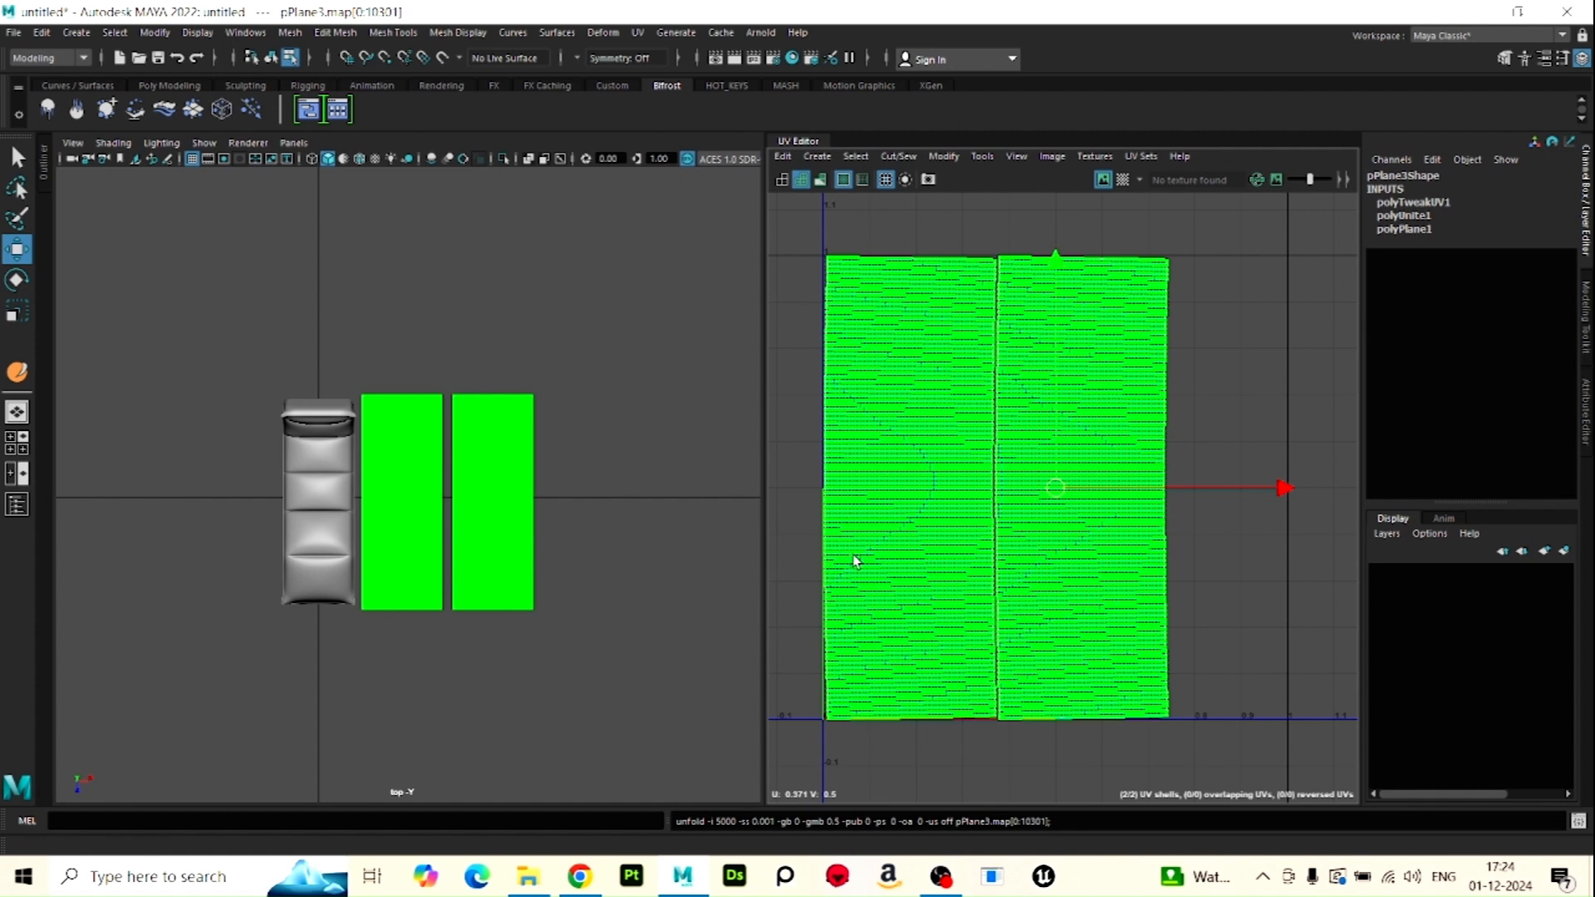
Optimize the laid-out plane shells repeatedly to even out their UV grid and straighten their edges
key(g)
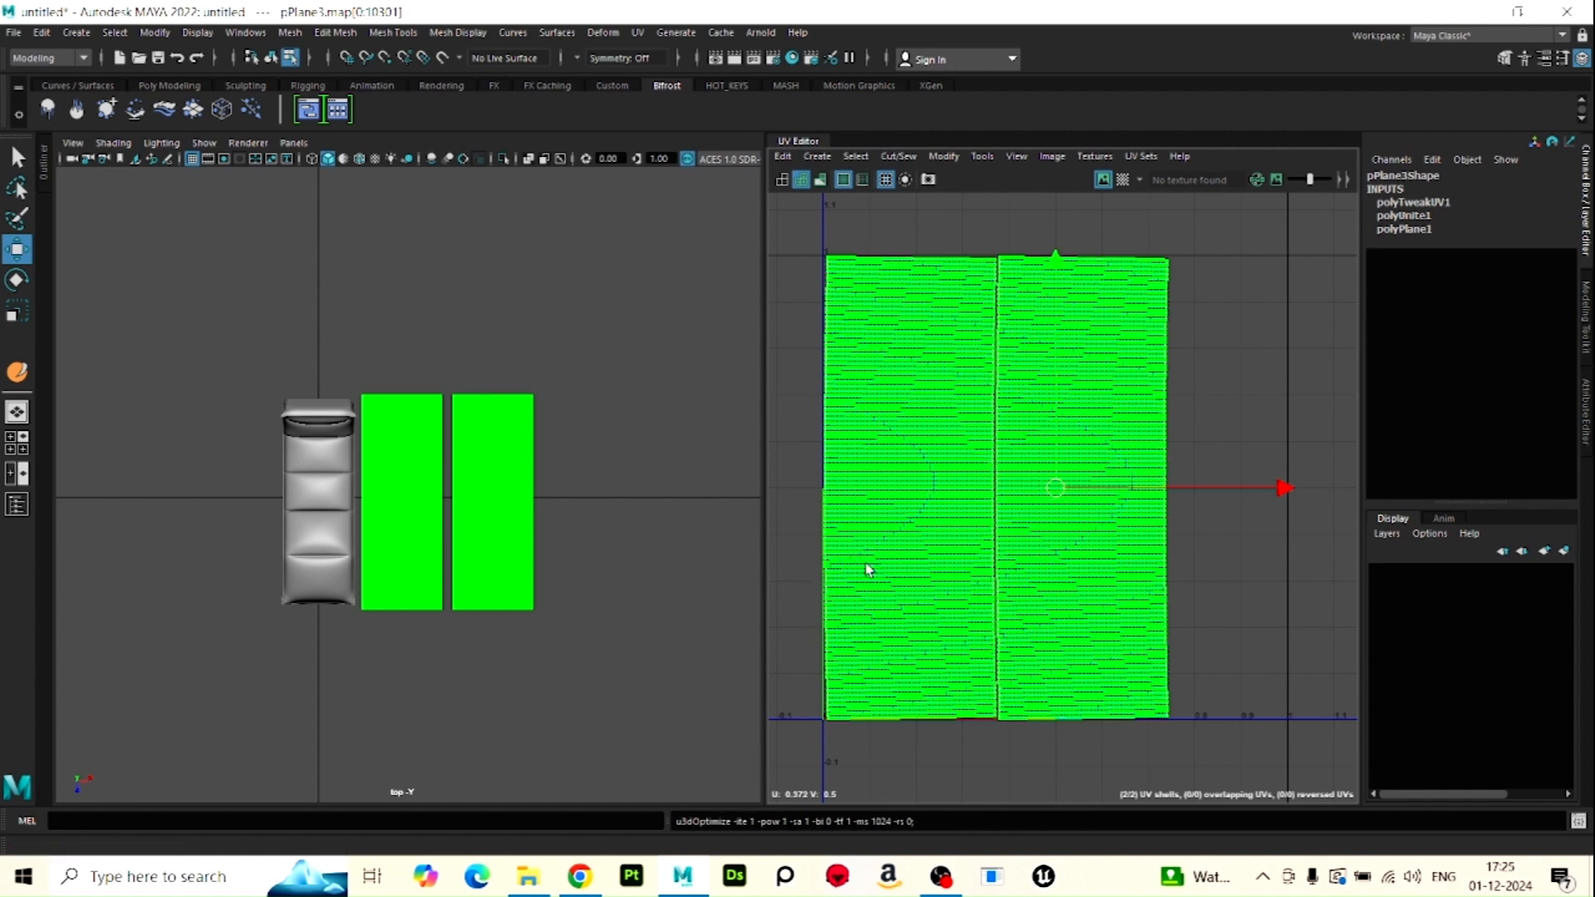
key(g)
key(g)
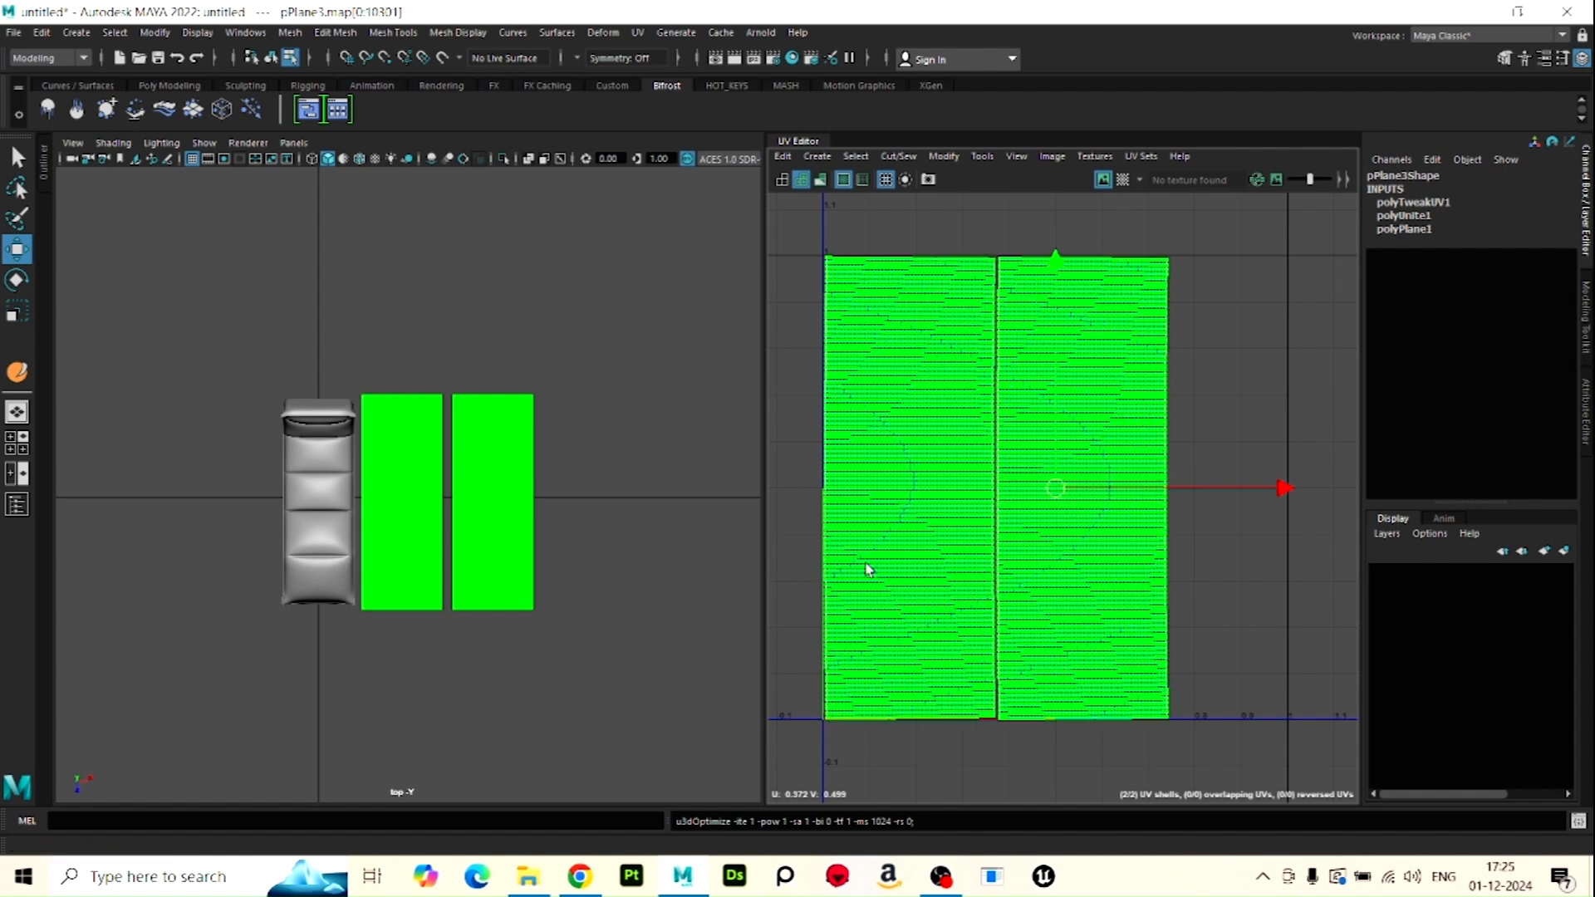
key(g)
key(g)
key(g)
key(g)
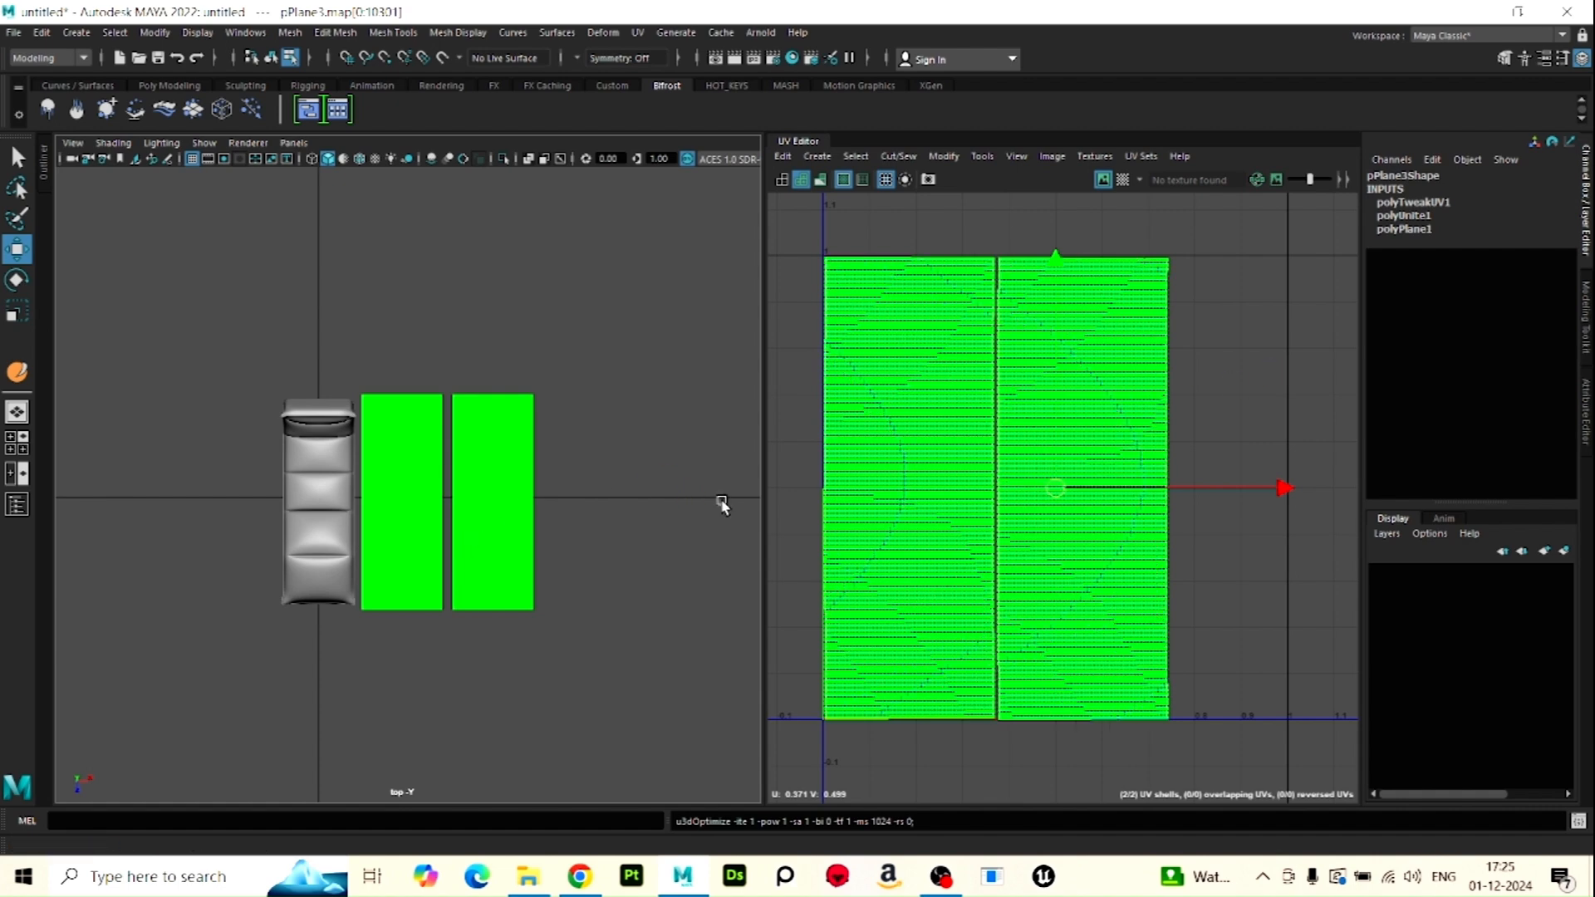
Return to object mode, select the cushion with both planes, and combine them into one mesh
click(552, 474)
scroll(336, 419, up, 3)
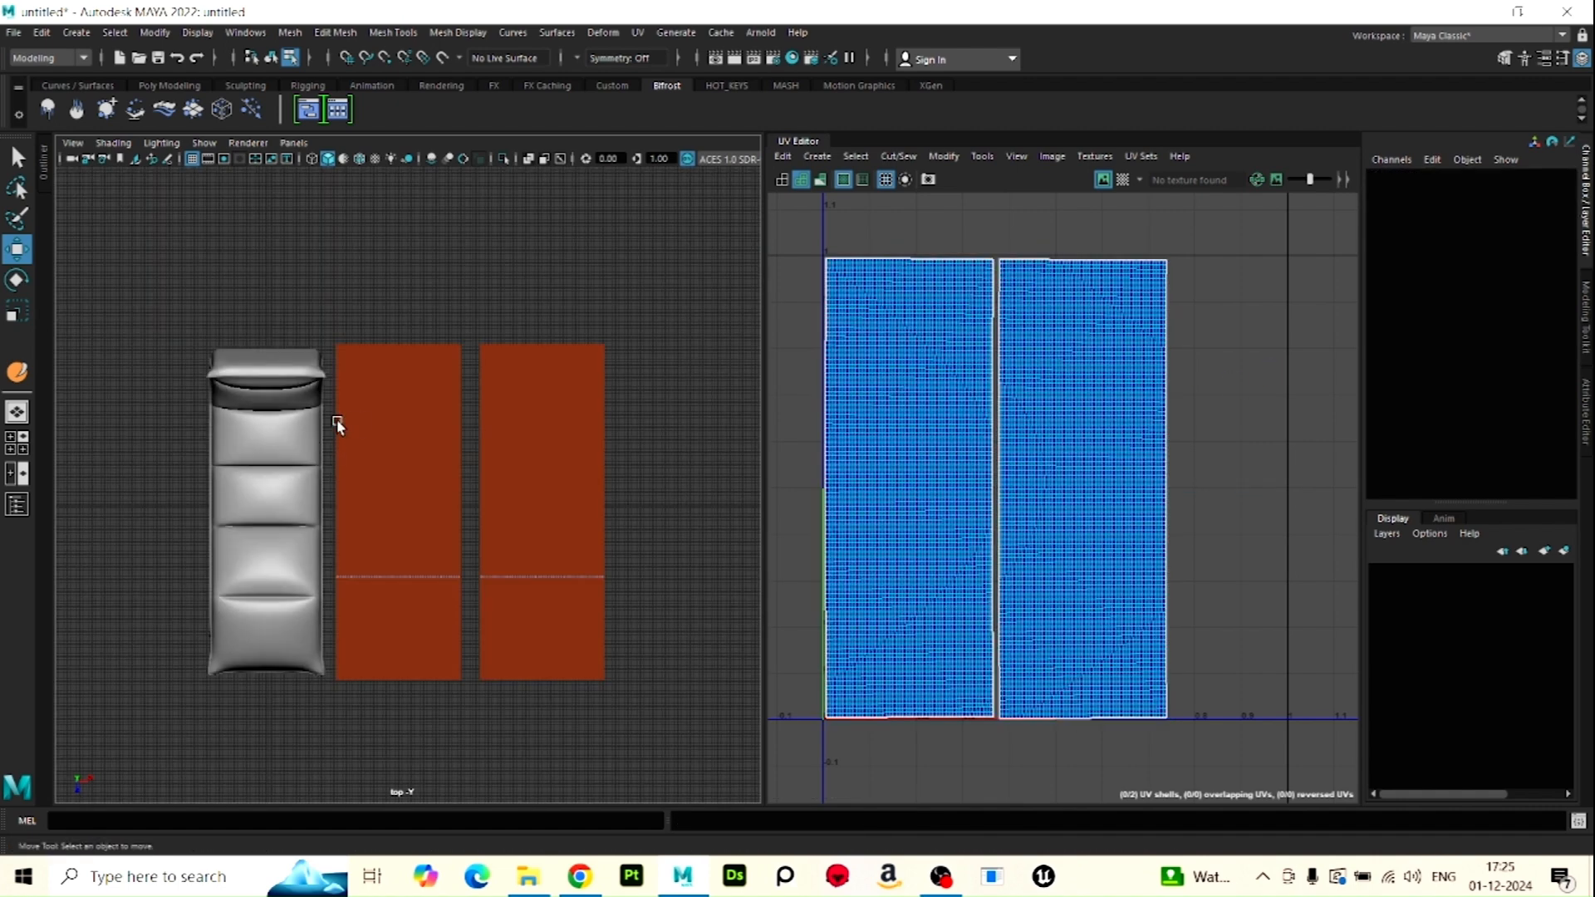
right_drag(358, 419, 503, 347)
click(551, 276)
drag(168, 337, 762, 555)
shift+right_drag(558, 434, 554, 786)
scroll(906, 515, up, 1)
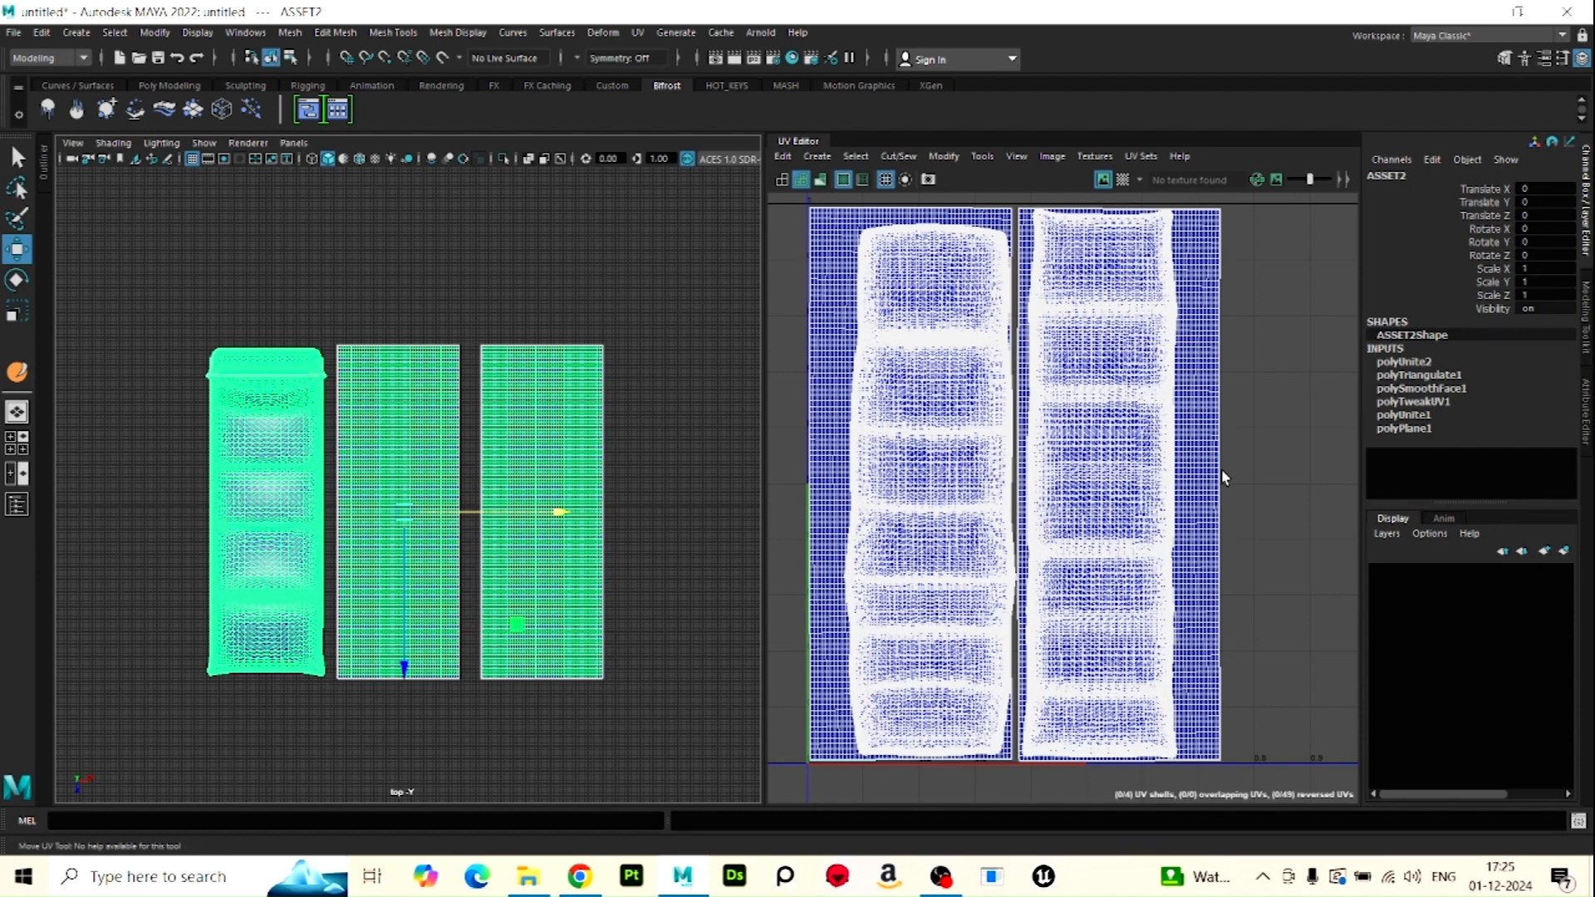
Move the second cushion shell and its plane shell together to about 0.72 in U, away from the first pair
scroll(1223, 477, down, 2)
right_drag(1127, 444, 1028, 415)
click(1167, 403)
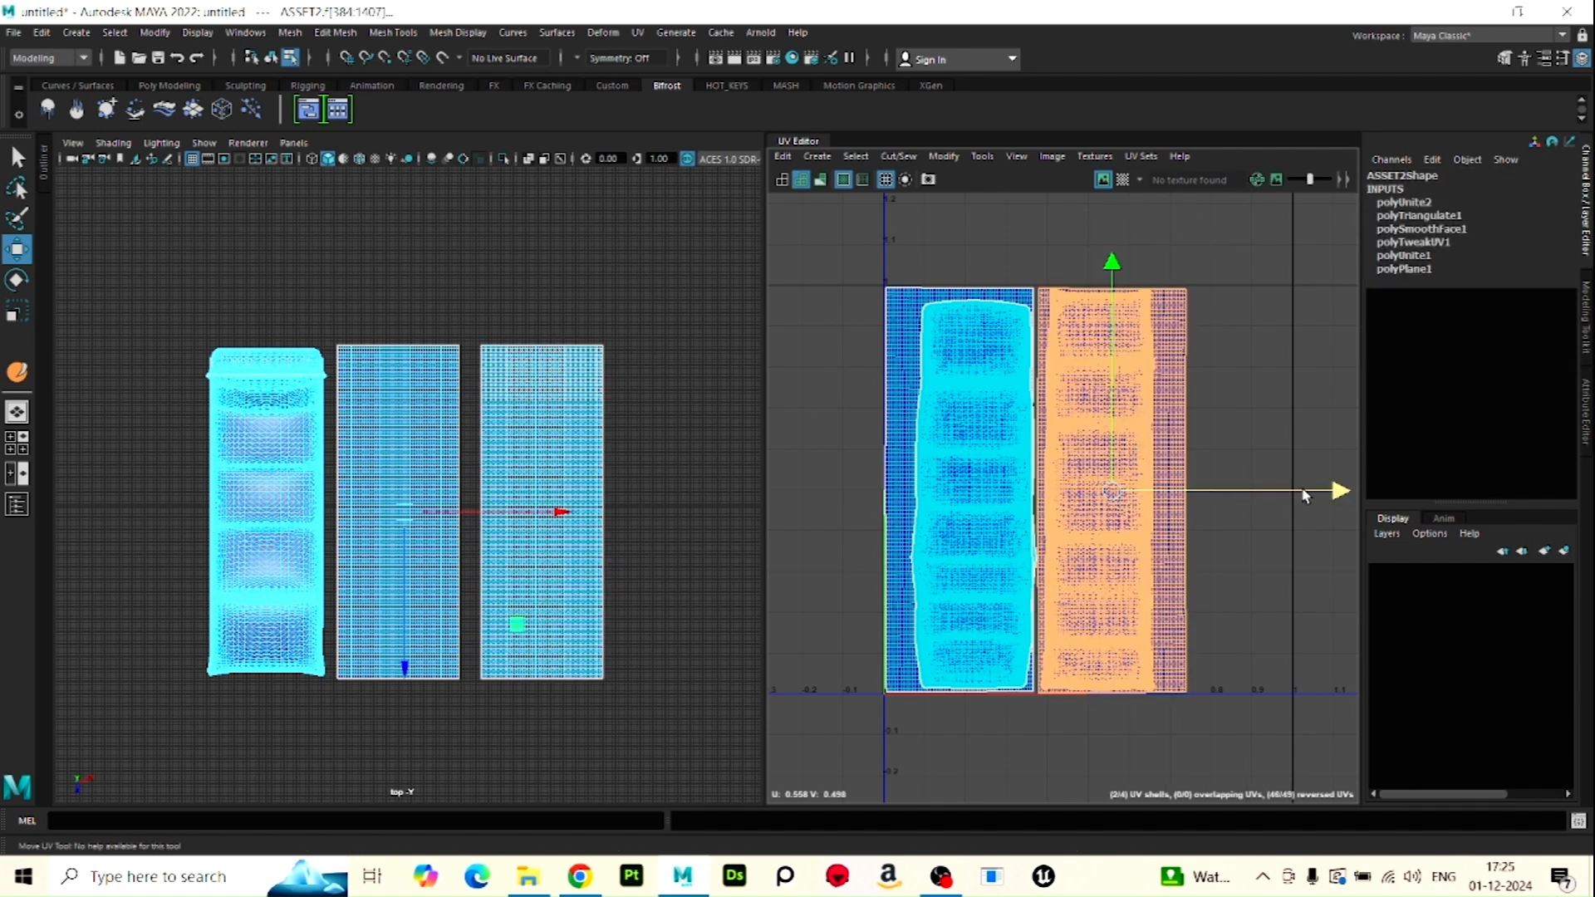
drag(1305, 496, 1310, 491)
scroll(967, 550, up, 3)
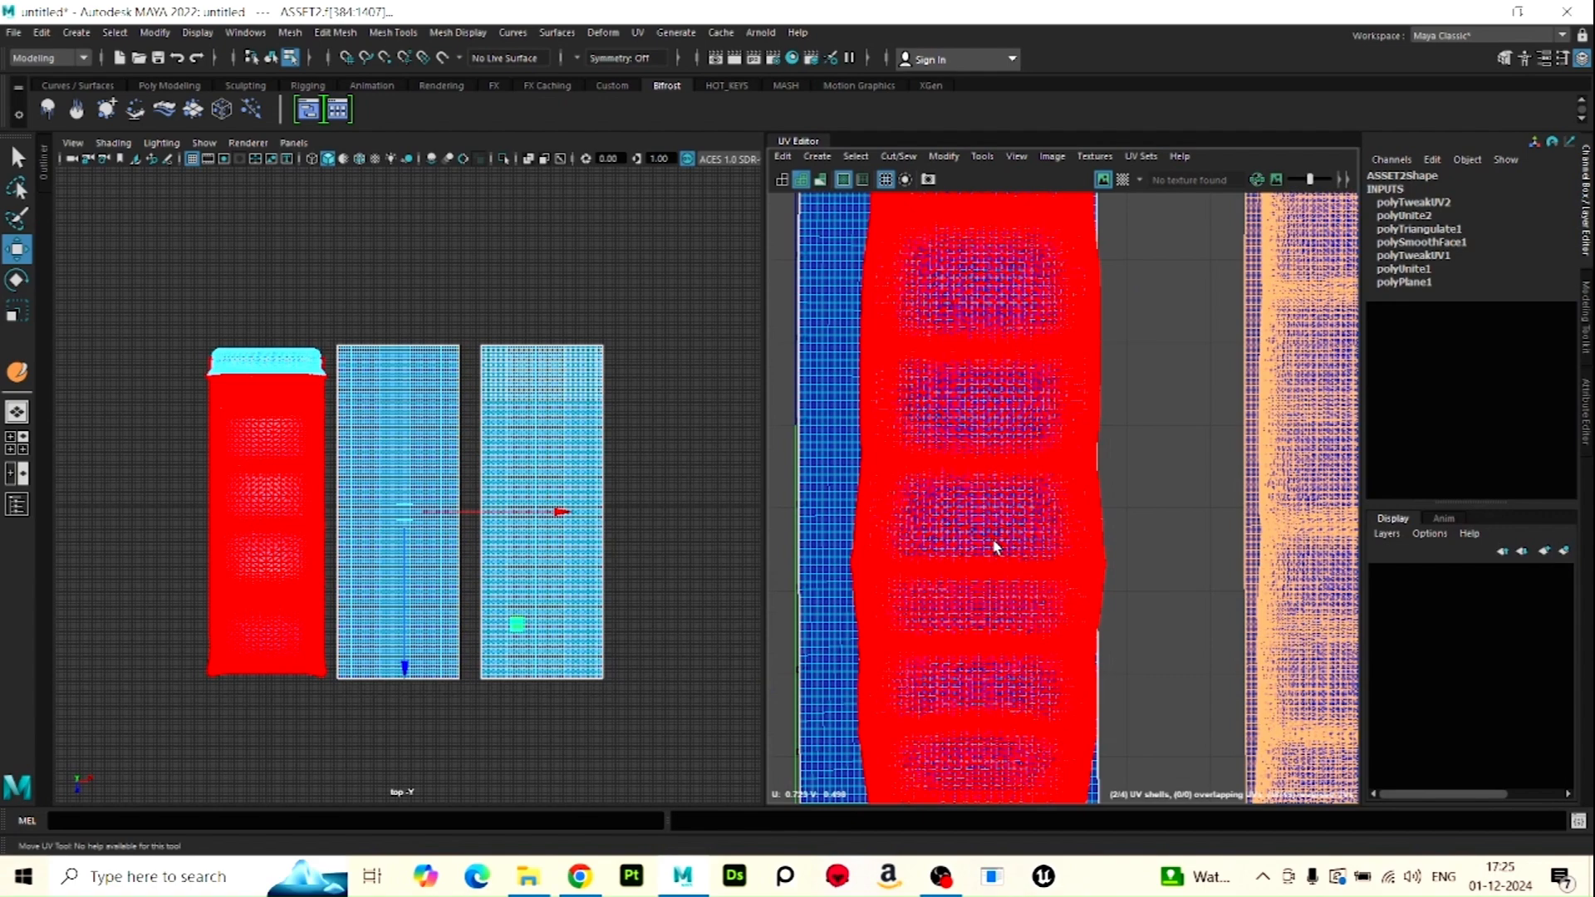
scroll(995, 542, down, 1)
scroll(960, 474, down, 1)
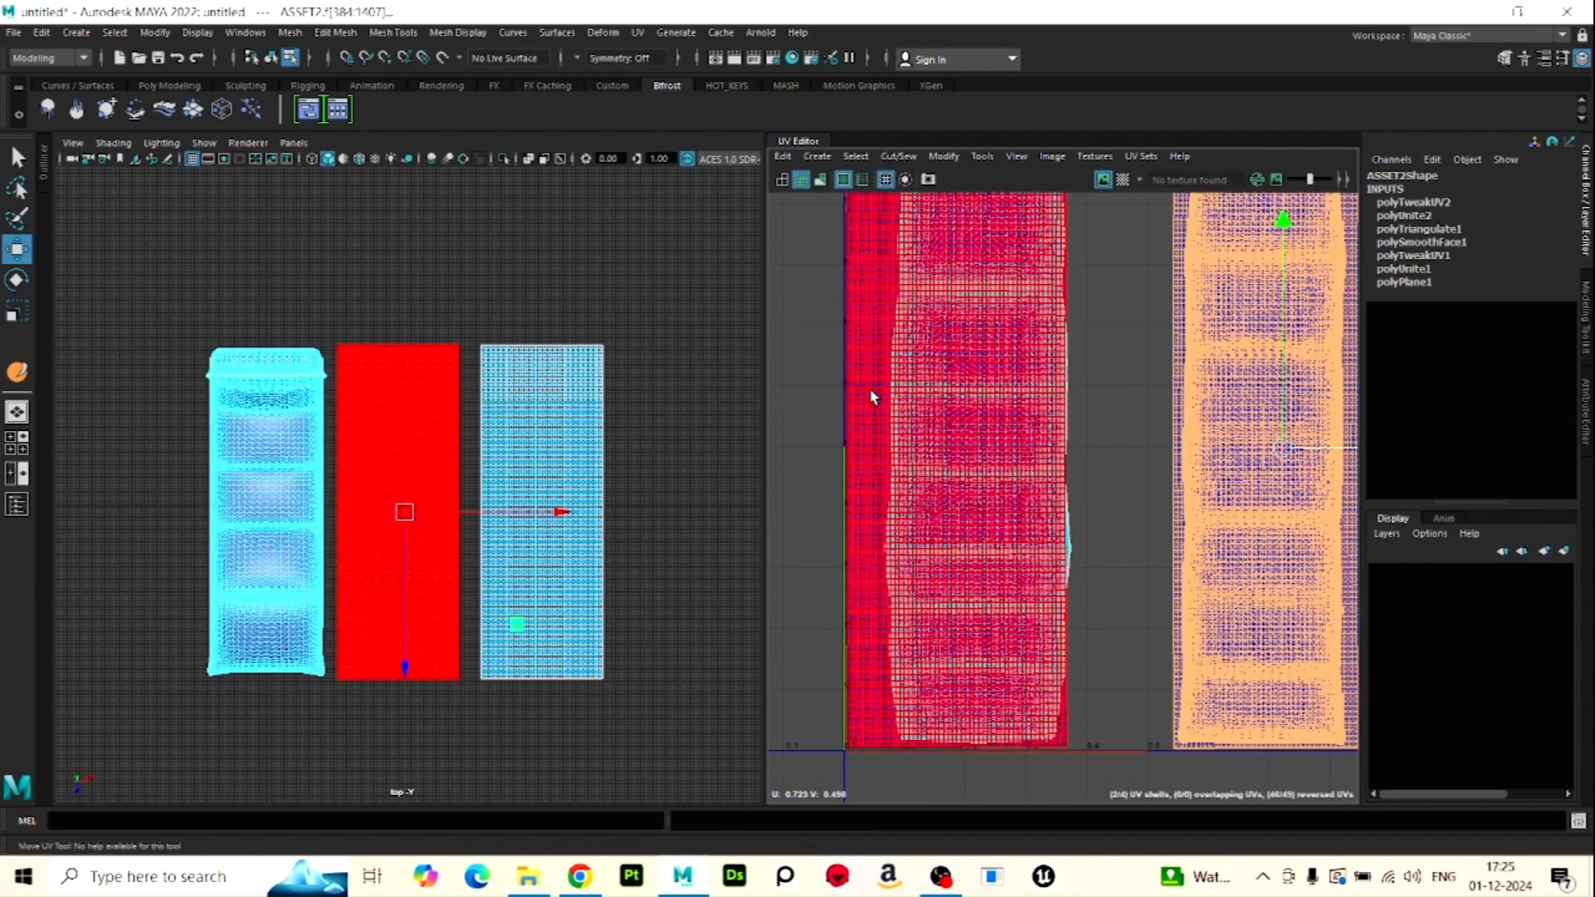
Centre the first plane's UV shell over its cushion shell at about 0.22 in U and narrow its width slightly
click(872, 397)
drag(1119, 454, 1137, 453)
alt+middle_drag(1000, 498, 953, 534)
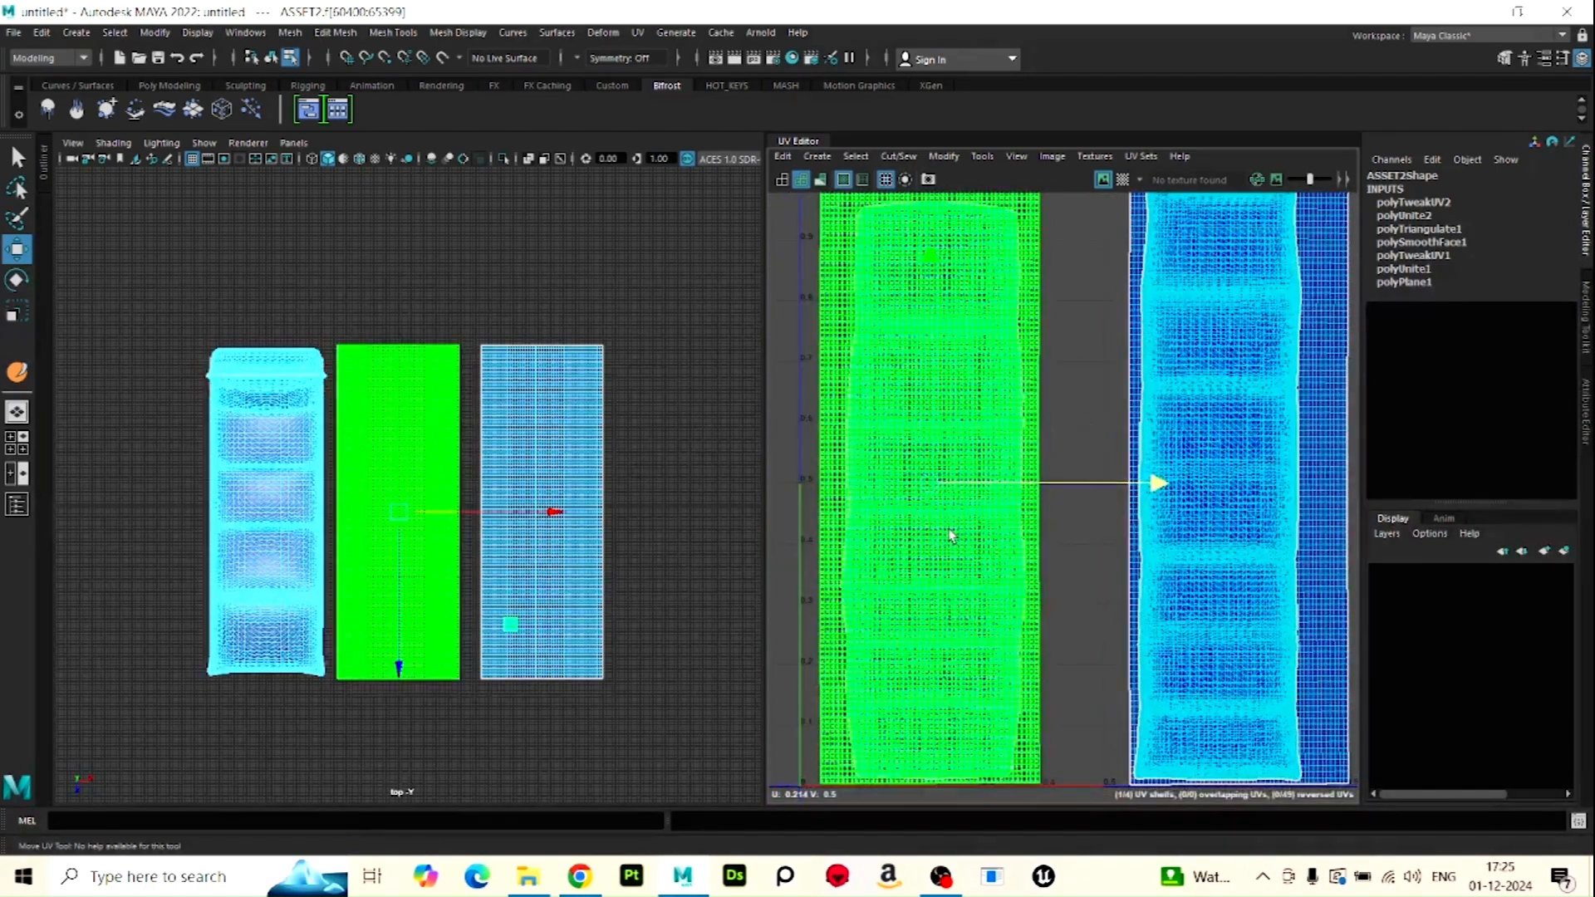
key(r)
drag(1106, 484, 1092, 488)
key(w)
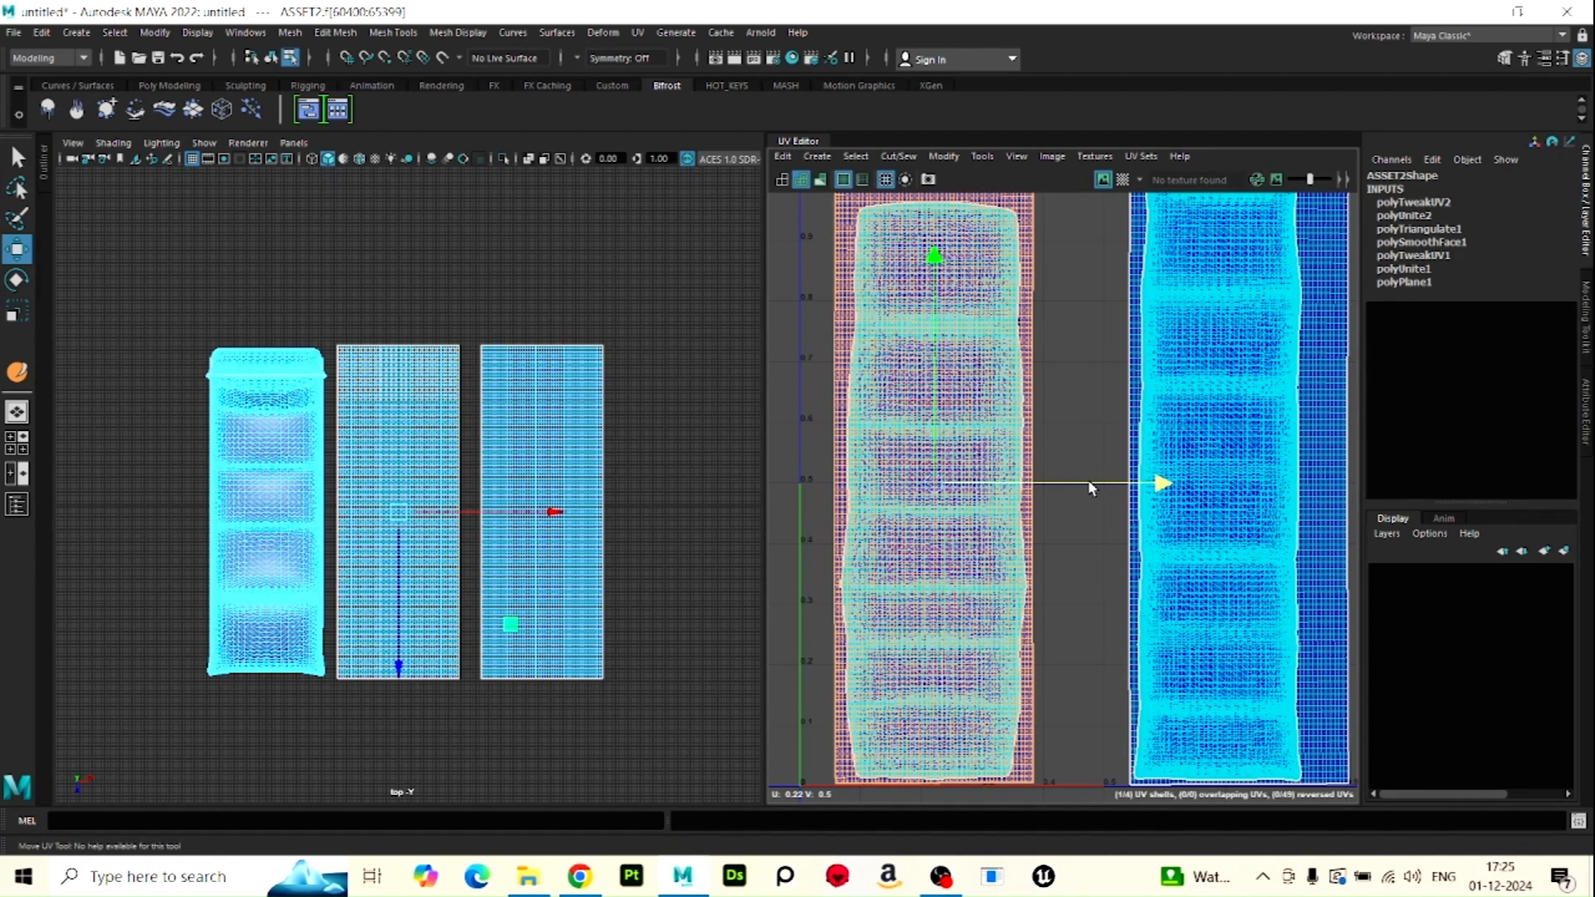
Shrink the first plane's UV shell slightly in V and lower it to about 0.487 in V over the cushion shell
key(r)
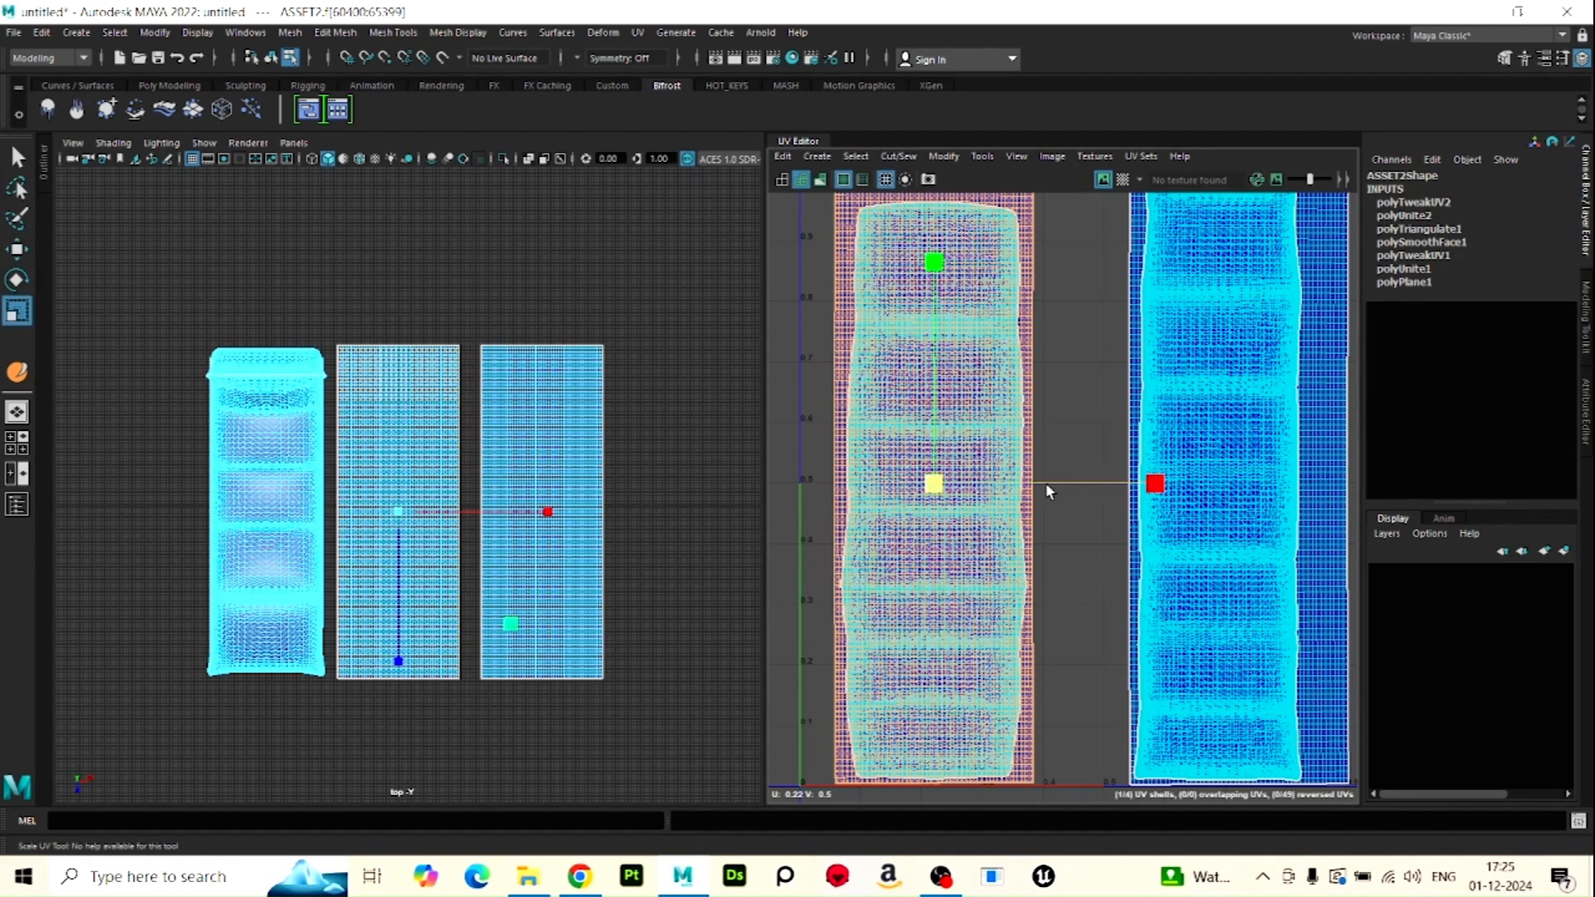
scroll(1045, 482, down, 2)
drag(965, 264, 1011, 520)
scroll(1012, 521, down, 4)
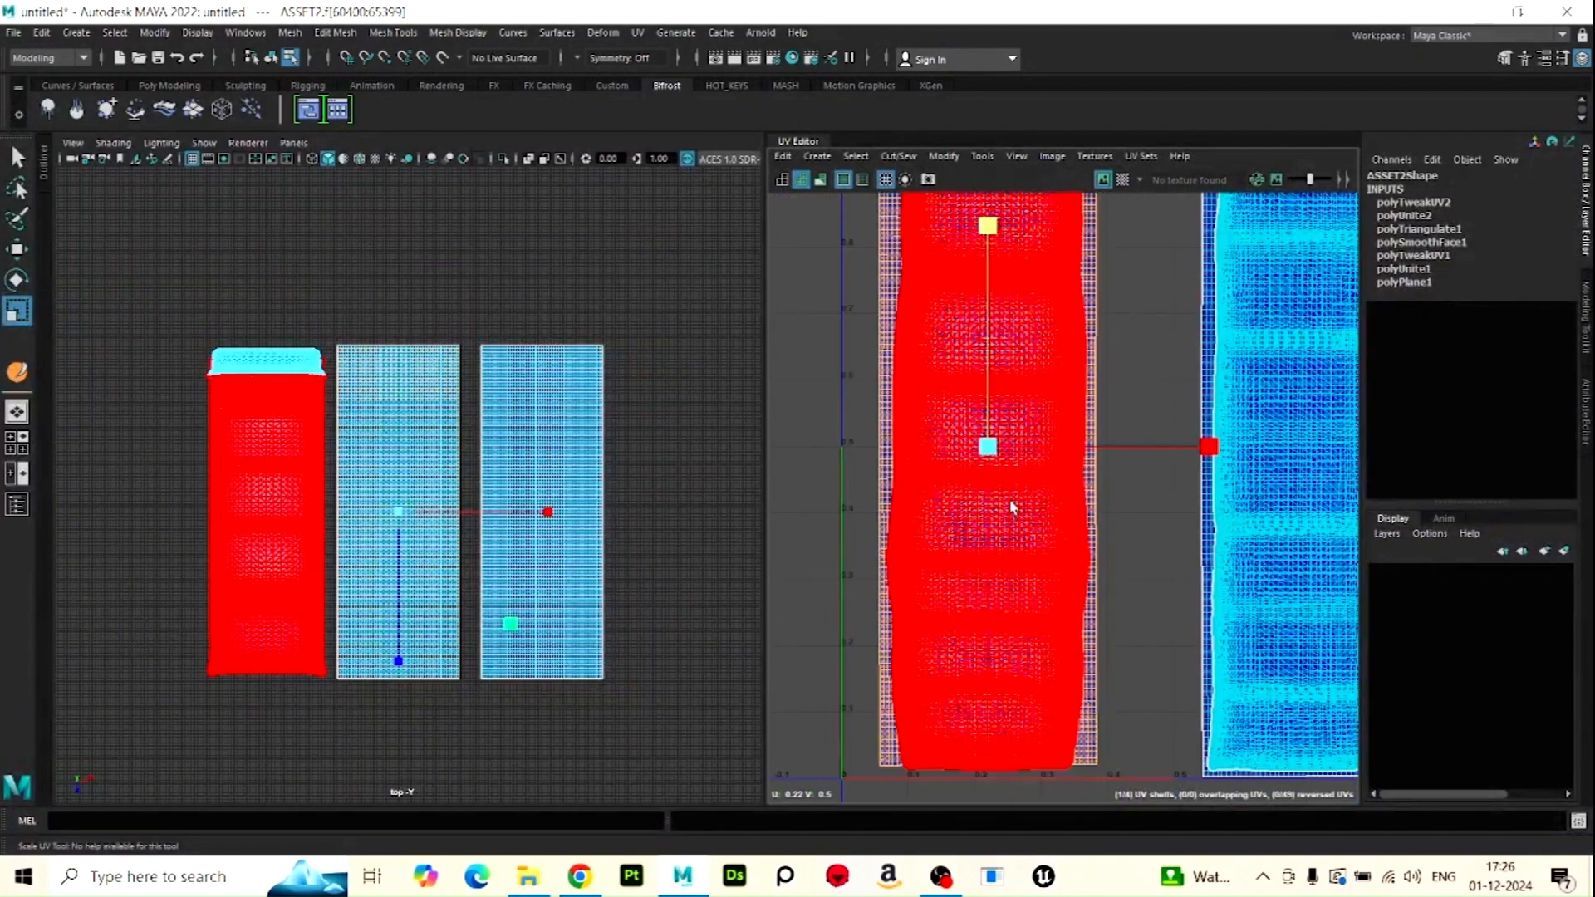
scroll(1003, 497, down, 3)
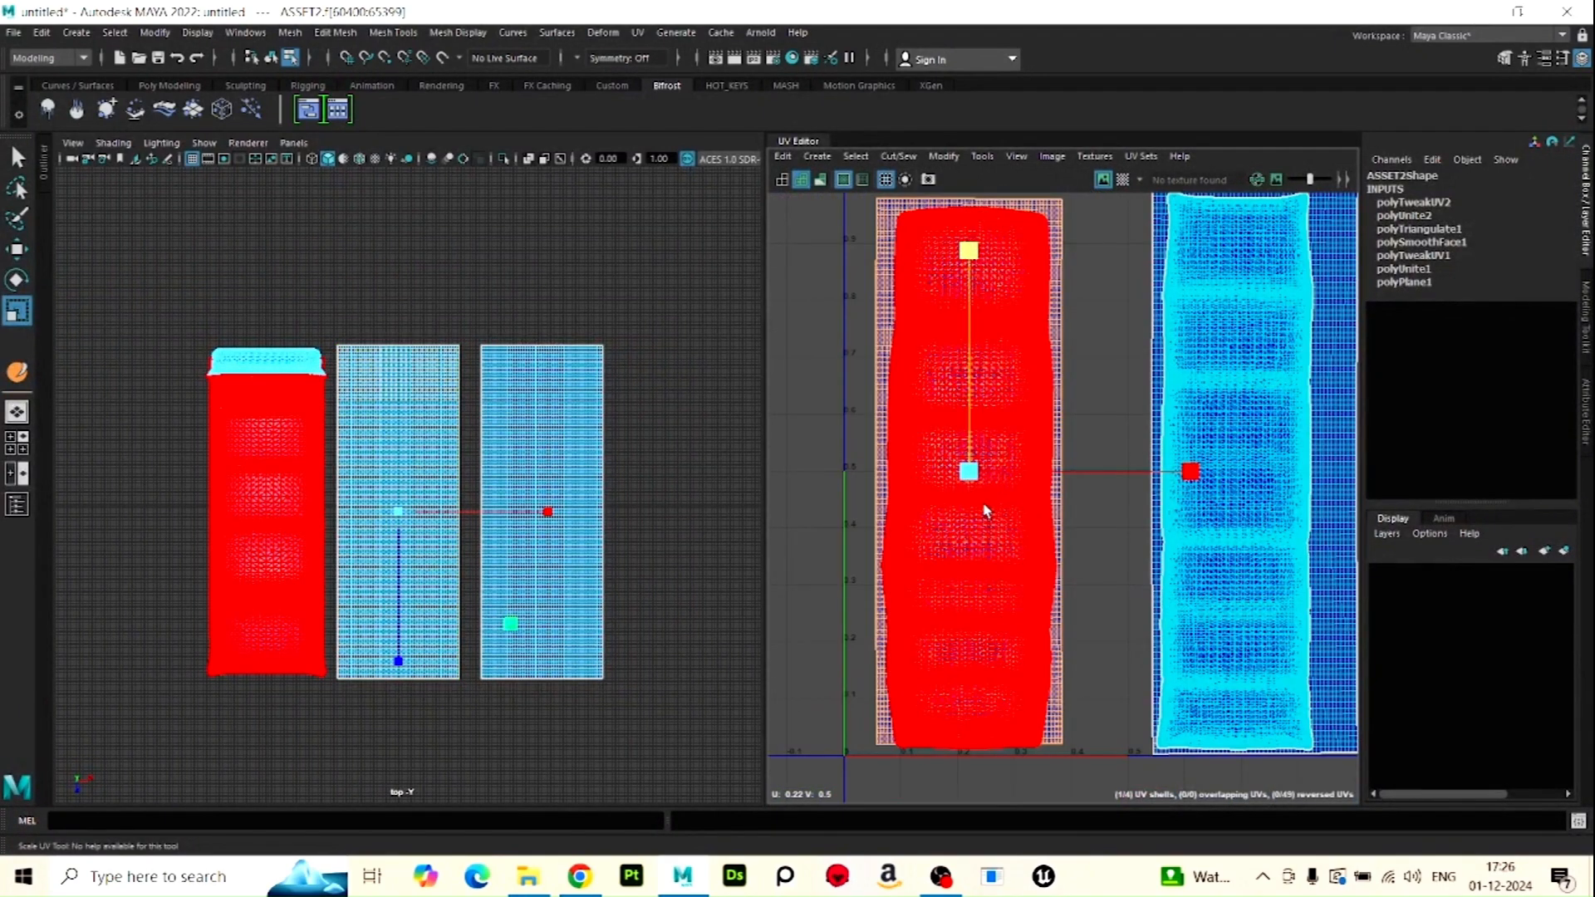
key(w)
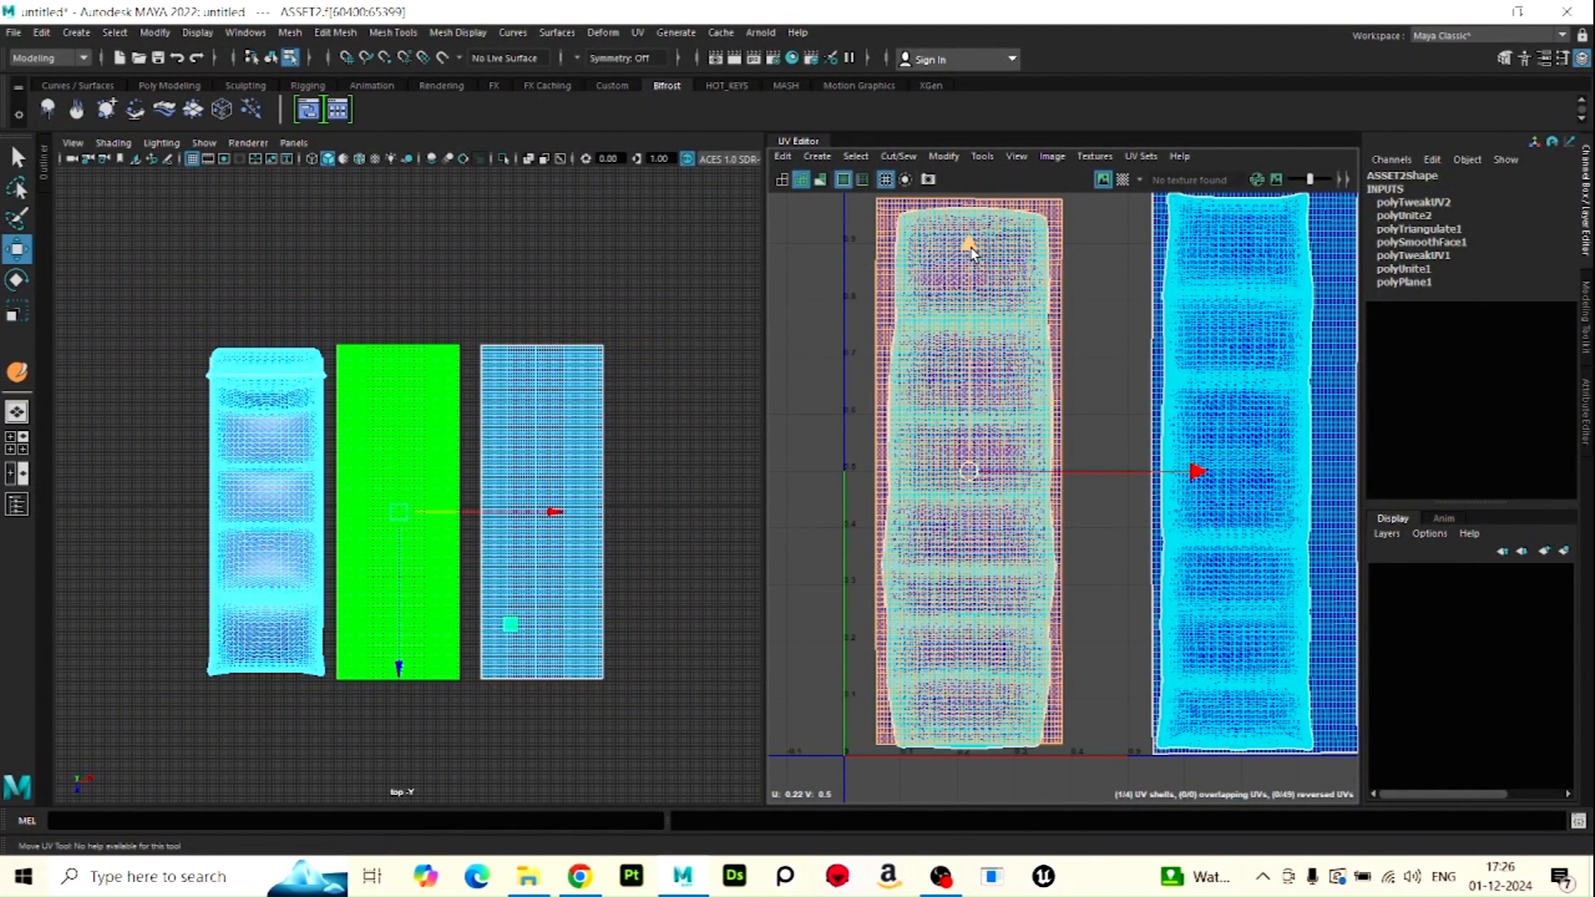
drag(971, 249, 971, 253)
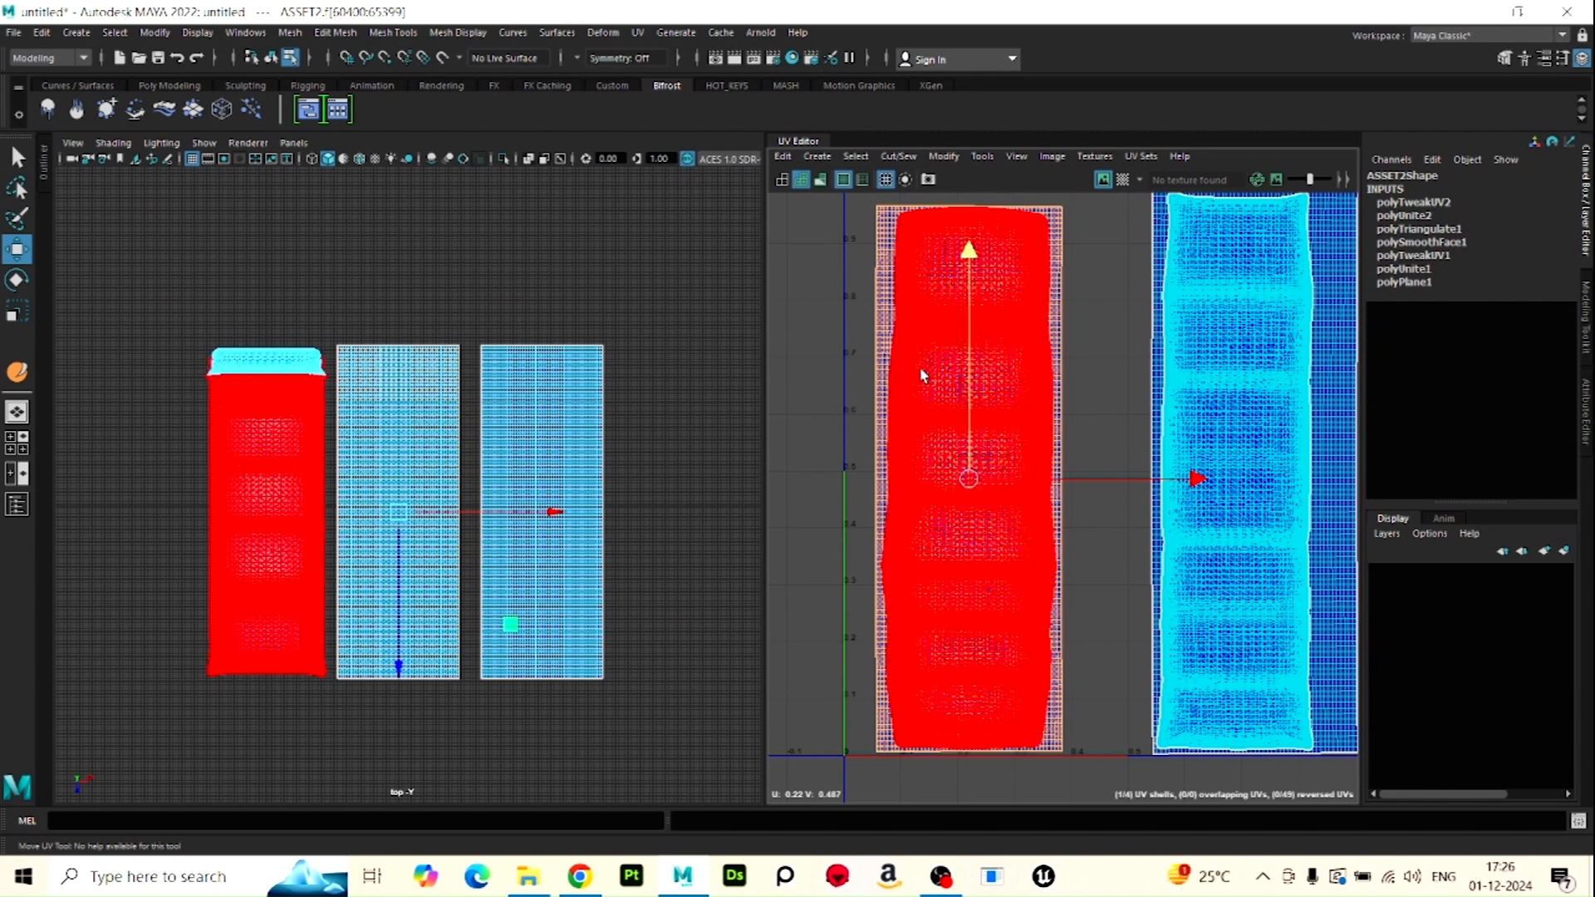
Examine how the first plane's UV shell covers the outline and corners of its cushion shell
click(888, 221)
click(977, 733)
click(880, 748)
click(1035, 765)
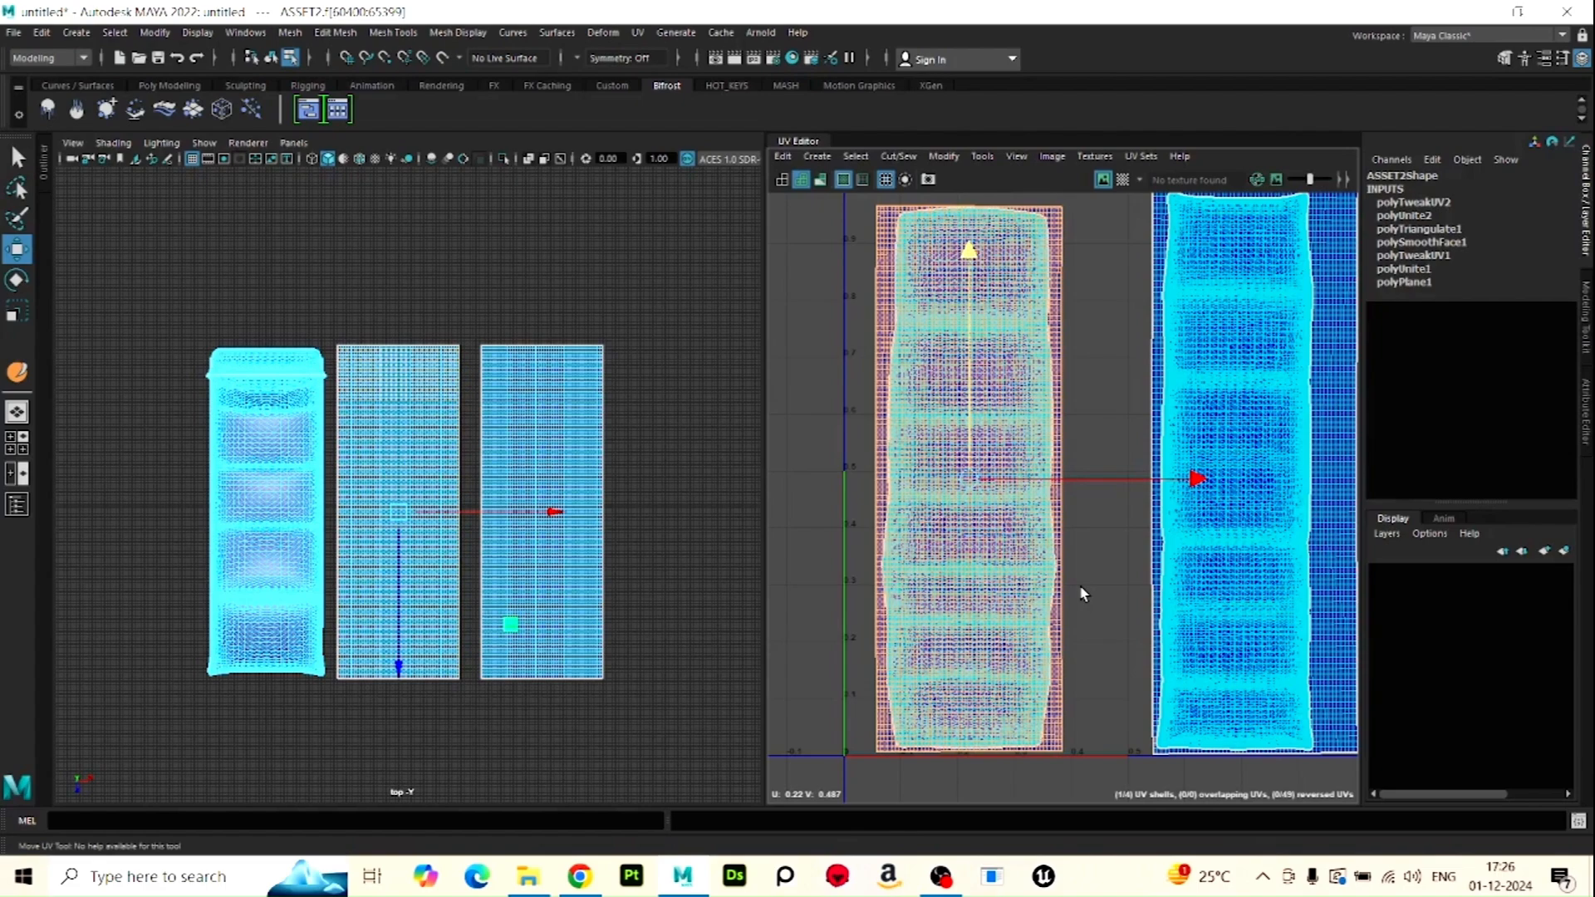
scroll(1180, 461, up, 3)
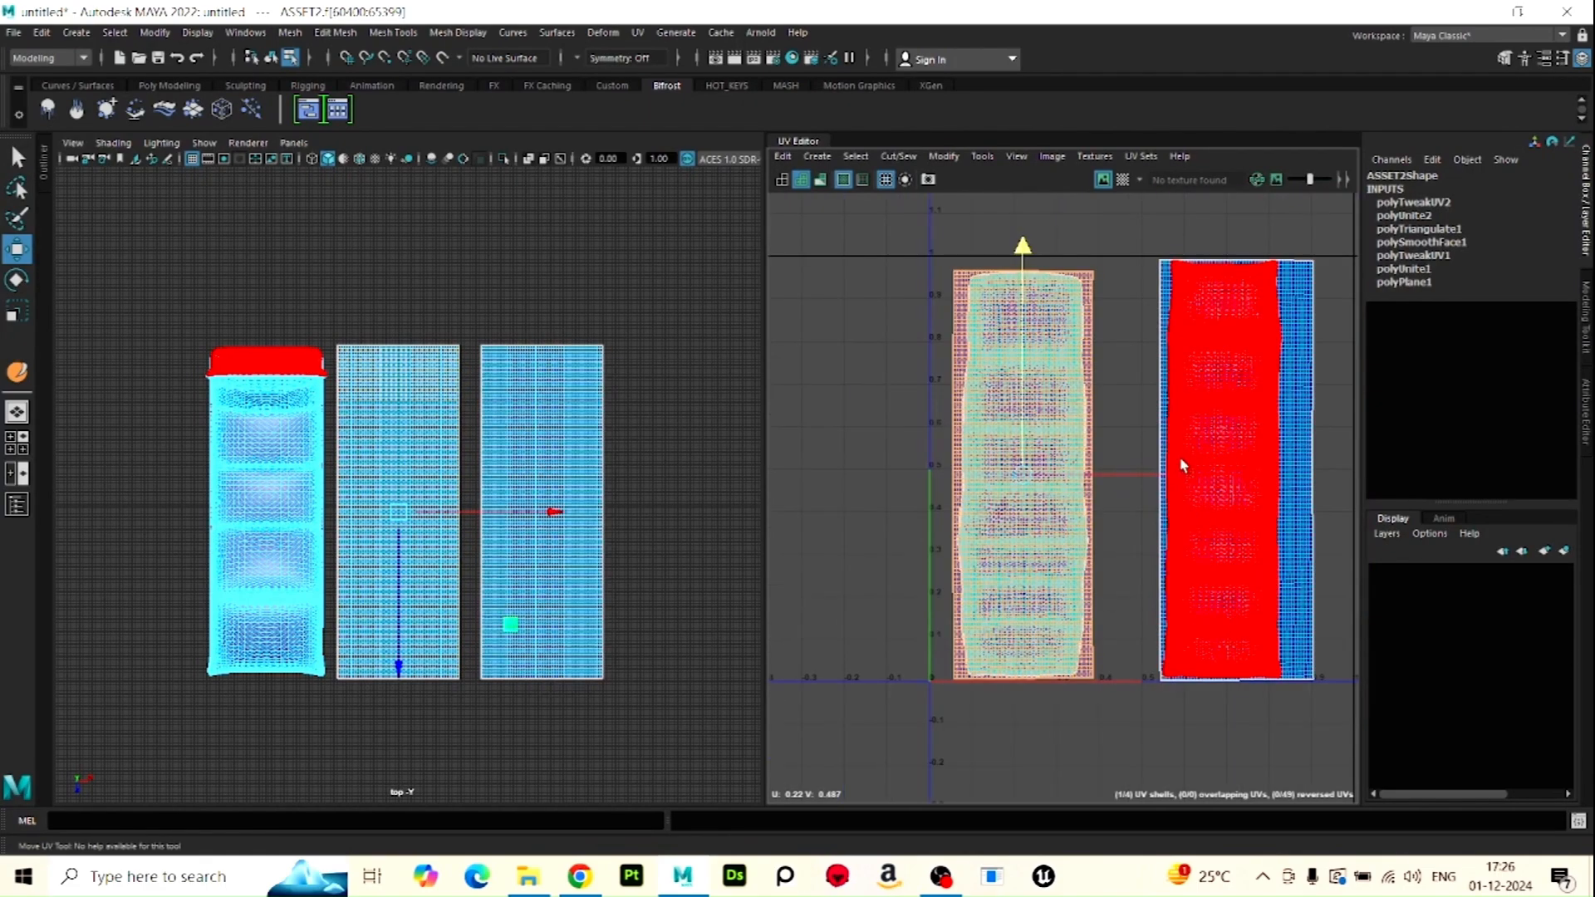
click(964, 532)
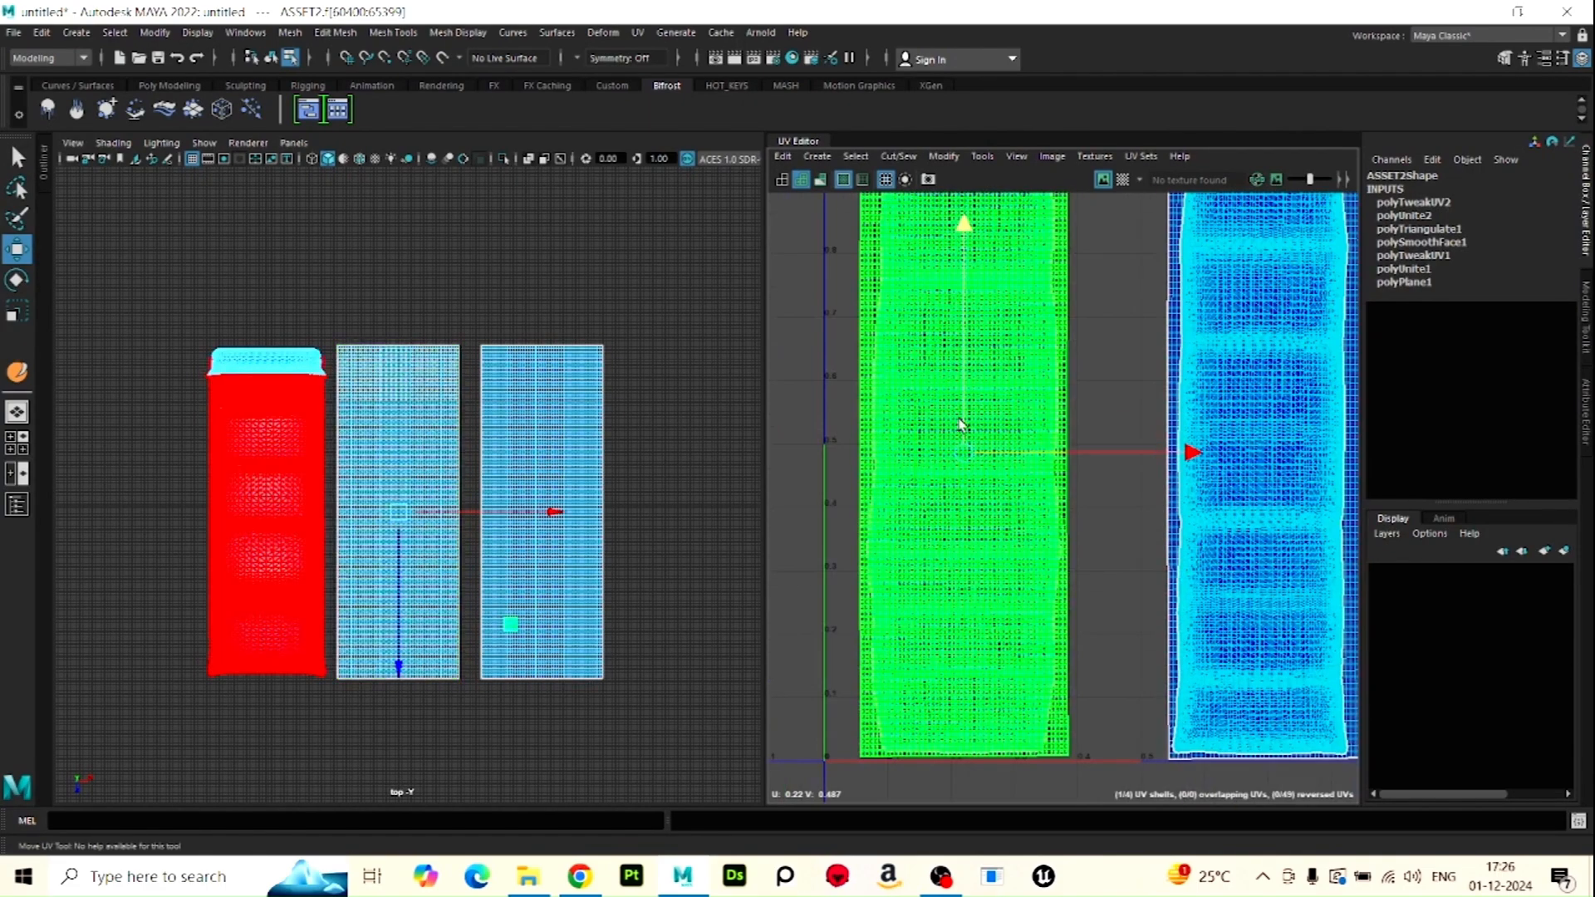
scroll(964, 580, down, 2)
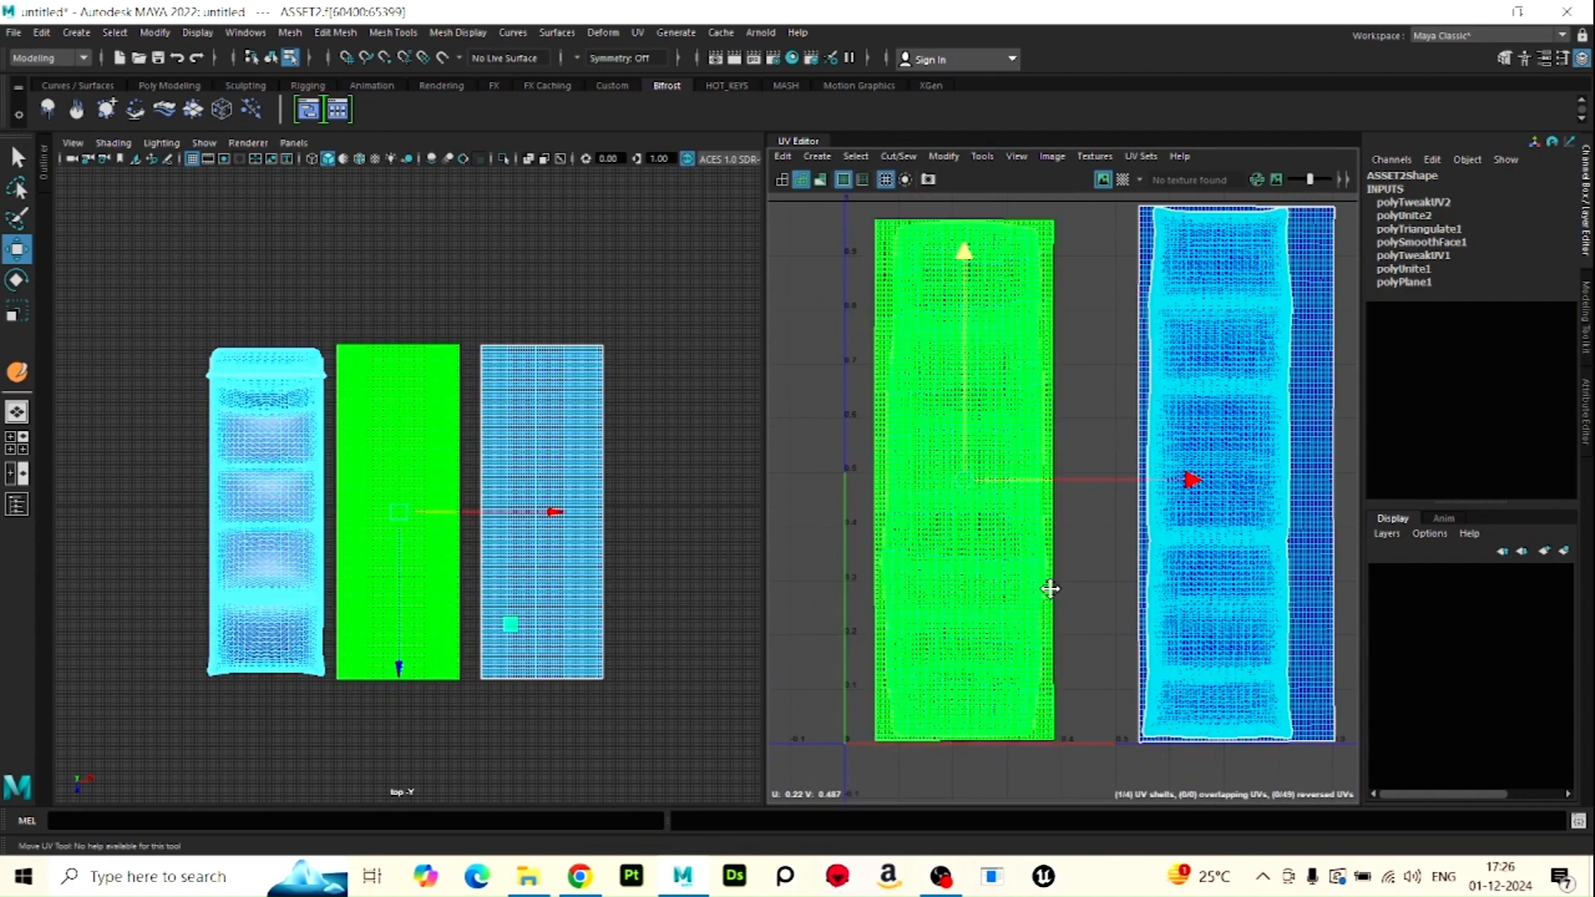
alt+middle_drag(1050, 588, 1020, 601)
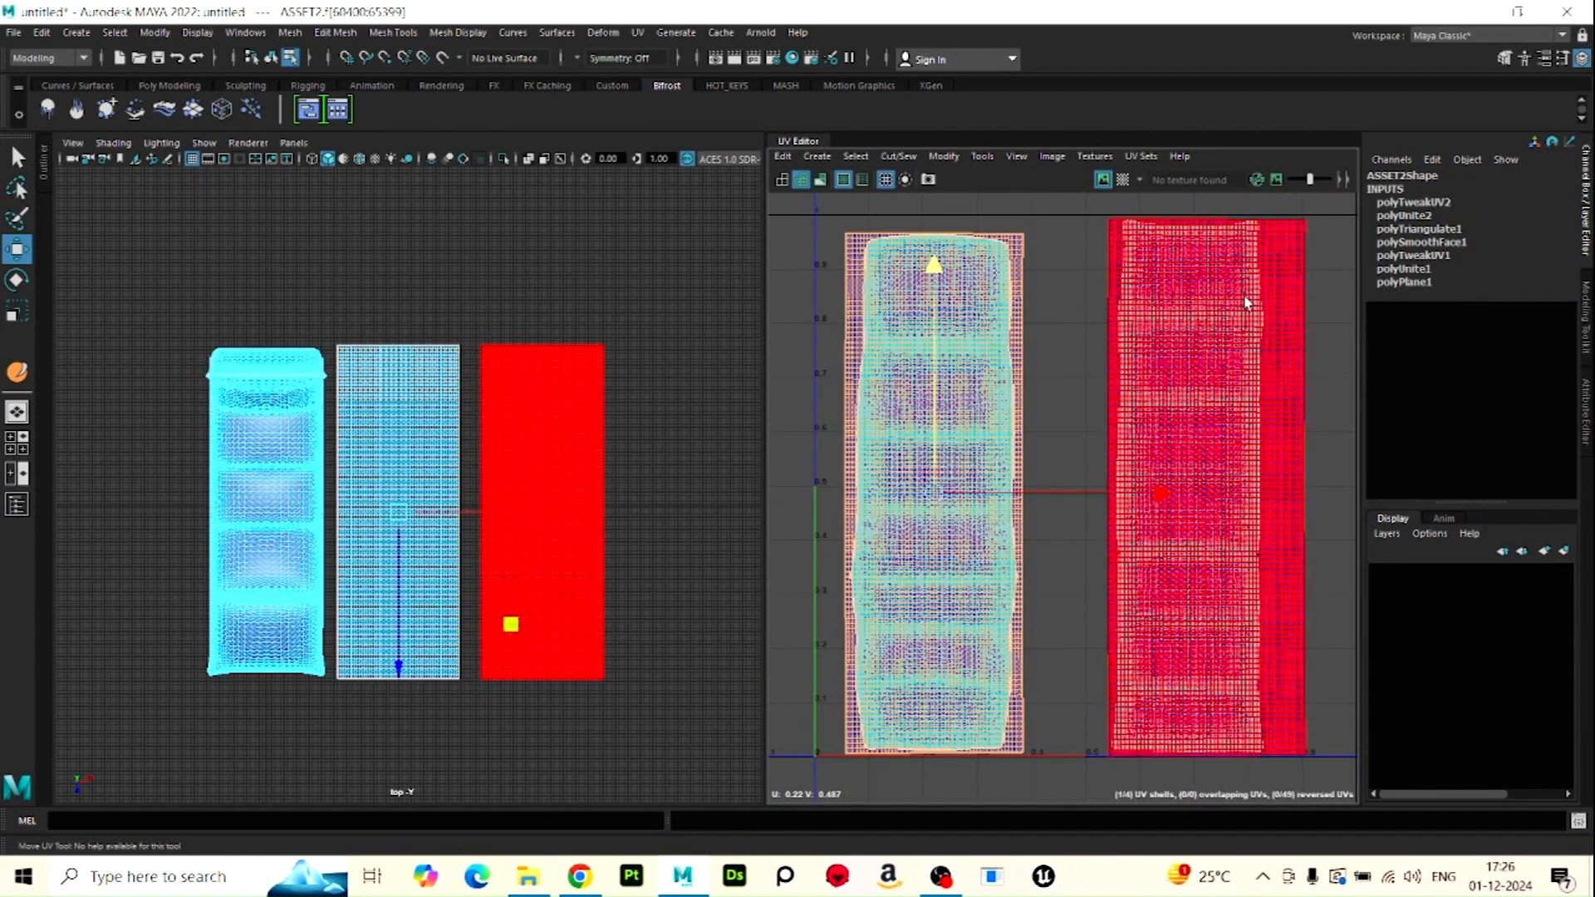
Centre the second plane's UV shell horizontally over its cushion shell at about 0.686 in U
click(1275, 292)
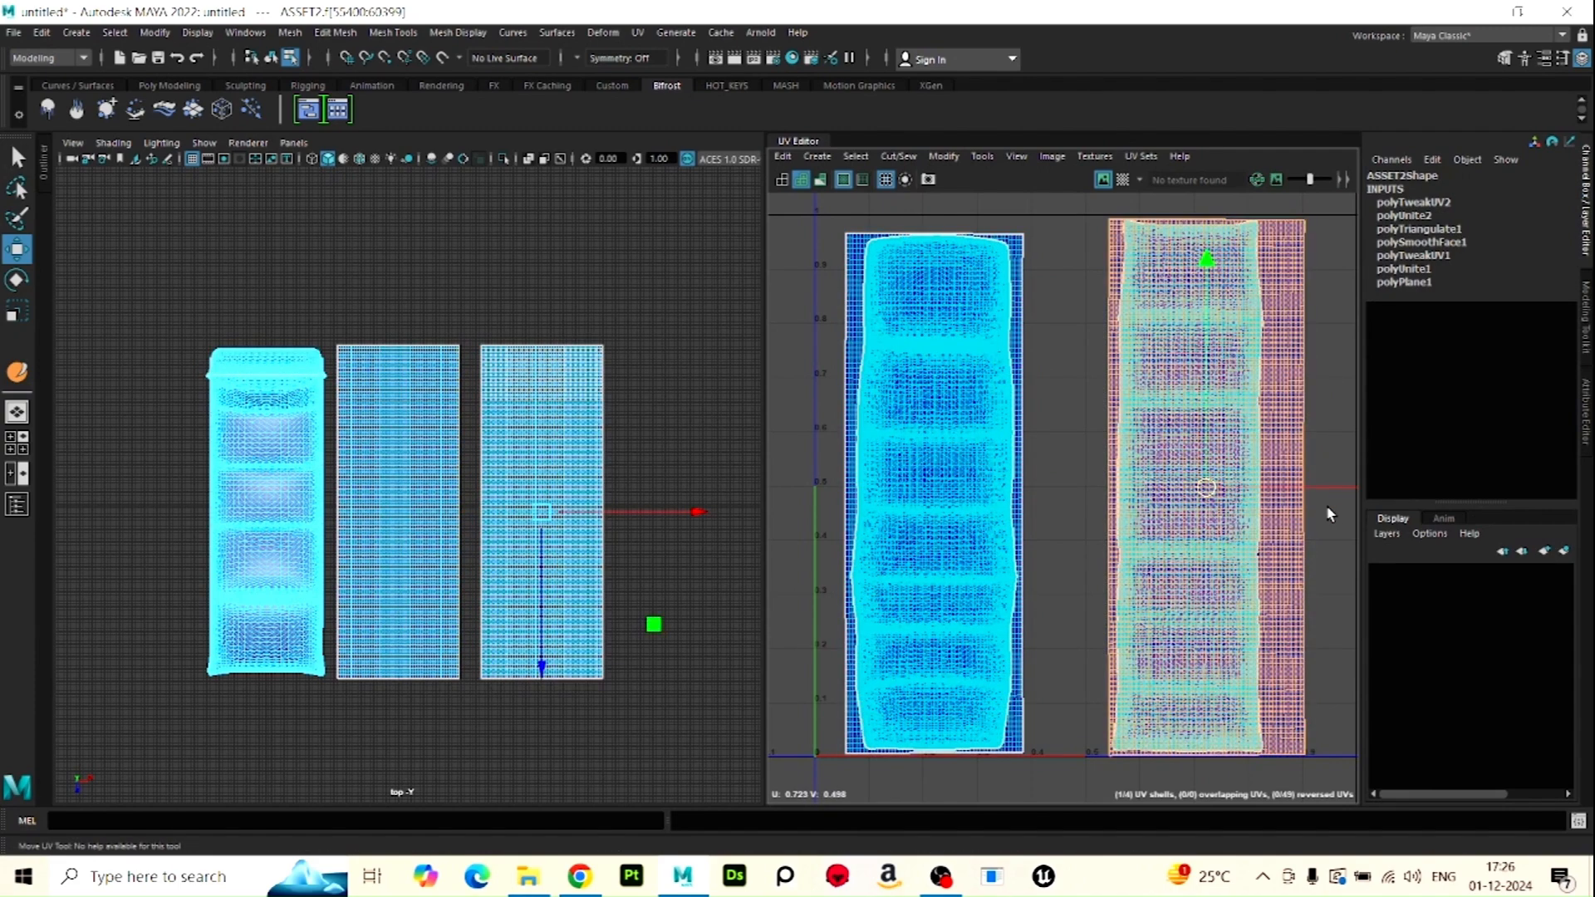
drag(1326, 487, 1308, 492)
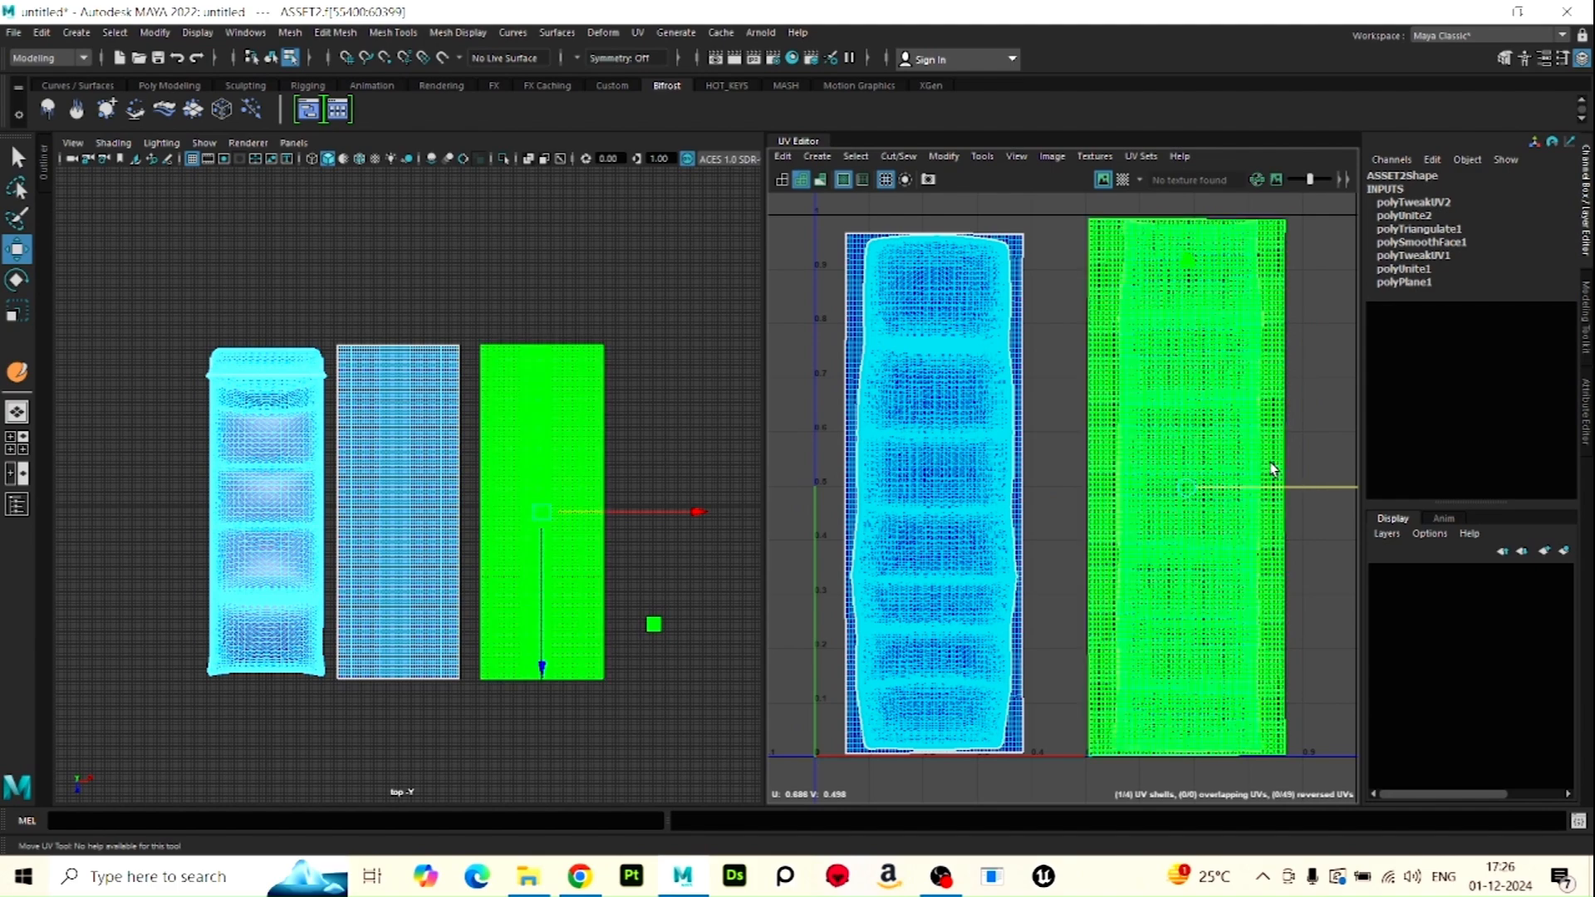
scroll(1264, 456, up, 1)
alt+middle_drag(1268, 497, 1128, 504)
scroll(1176, 474, down, 2)
scroll(1100, 277, up, 7)
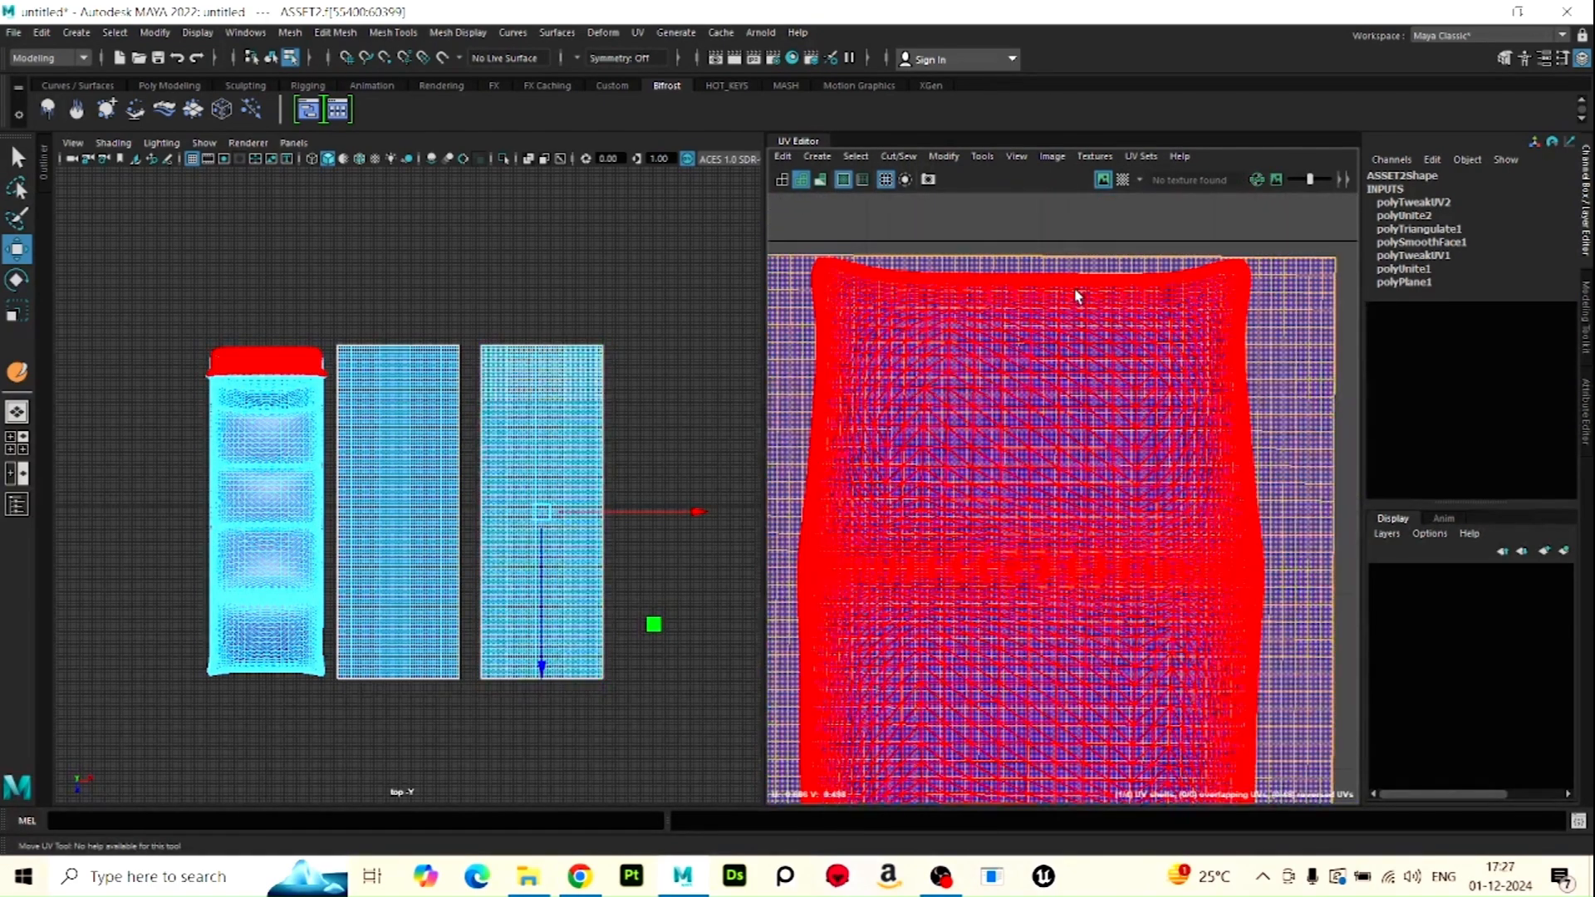
scroll(1078, 296, down, 5)
scroll(1129, 492, down, 1)
alt+middle_drag(1130, 491, 1144, 303)
scroll(1143, 303, down, 2)
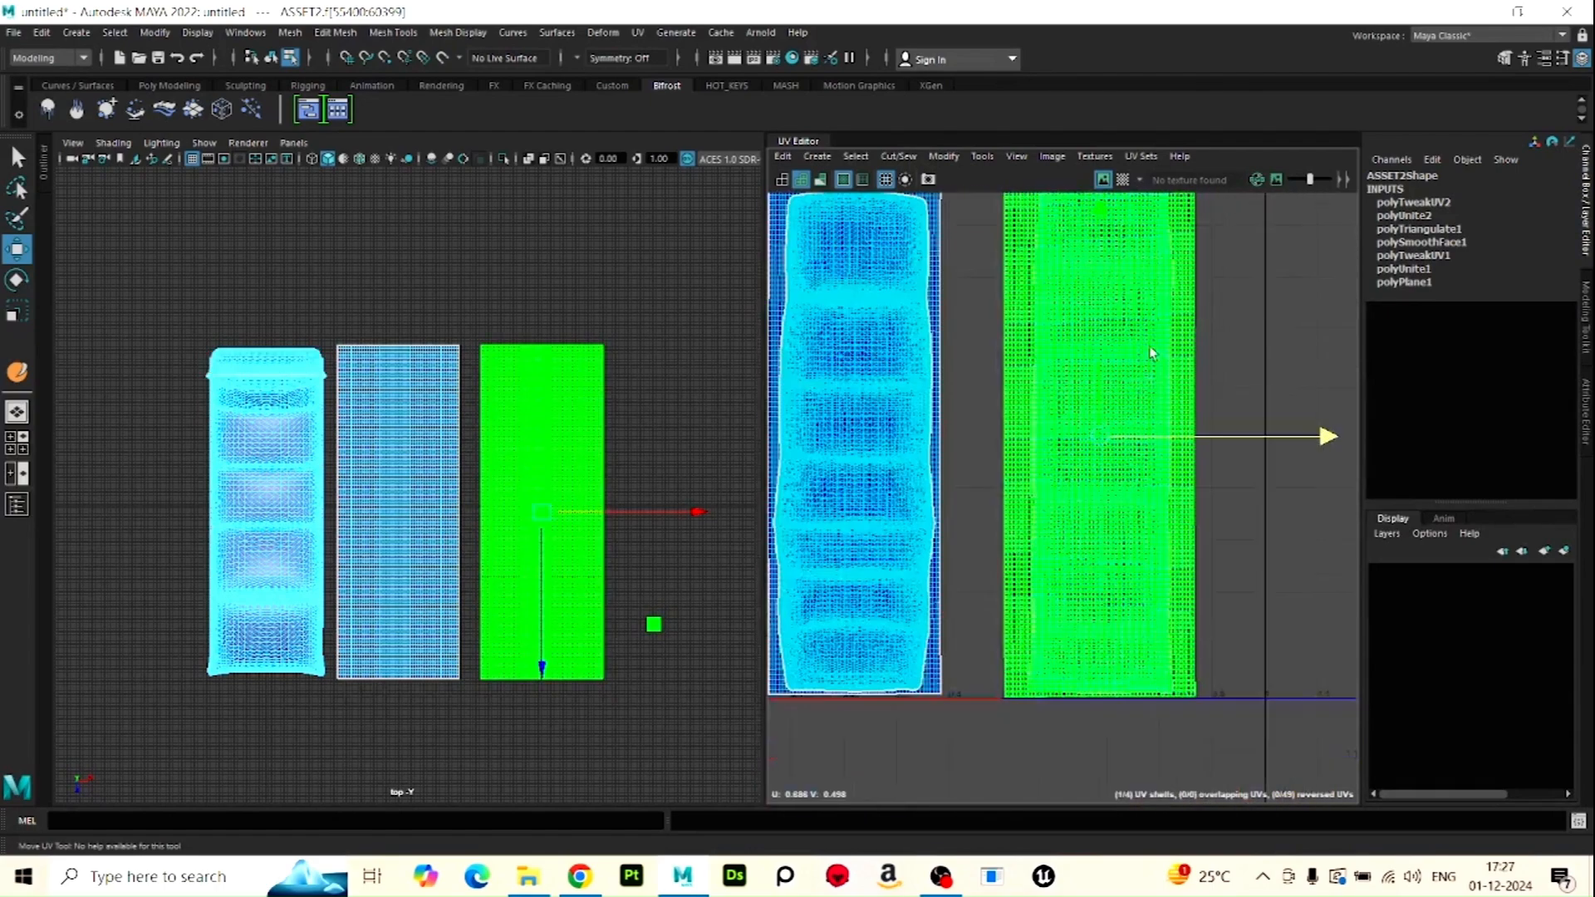
alt+middle_drag(1107, 476, 1095, 519)
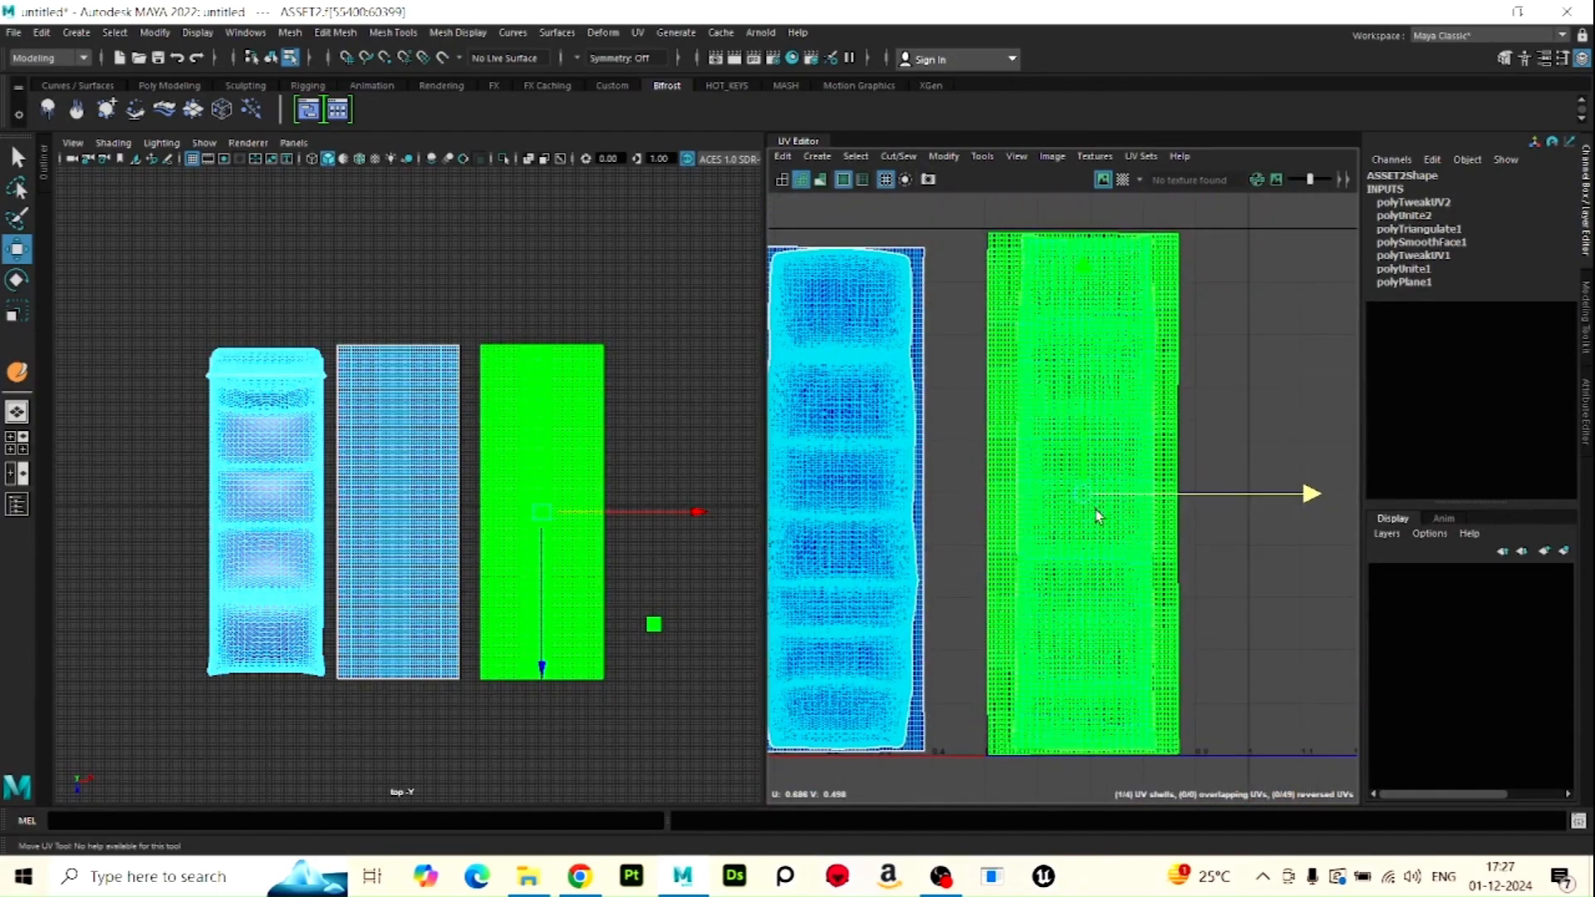
Raise the second plane's UV shell to about 0.499 in V and narrow its width to fit closely around the cushion shell
click(1094, 508)
key(e)
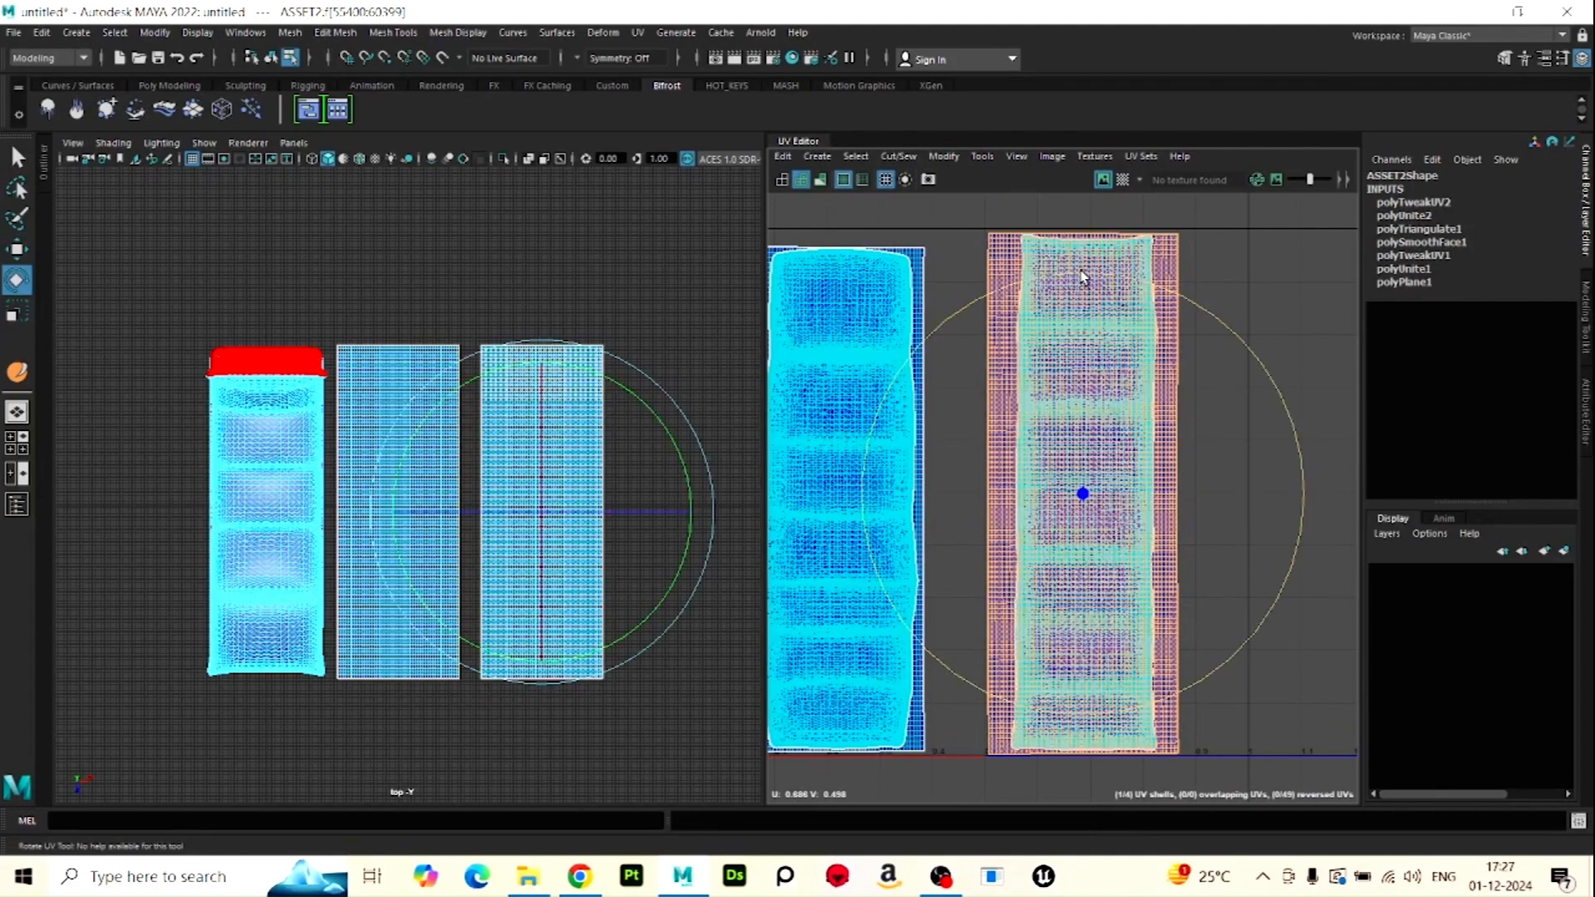
key(w)
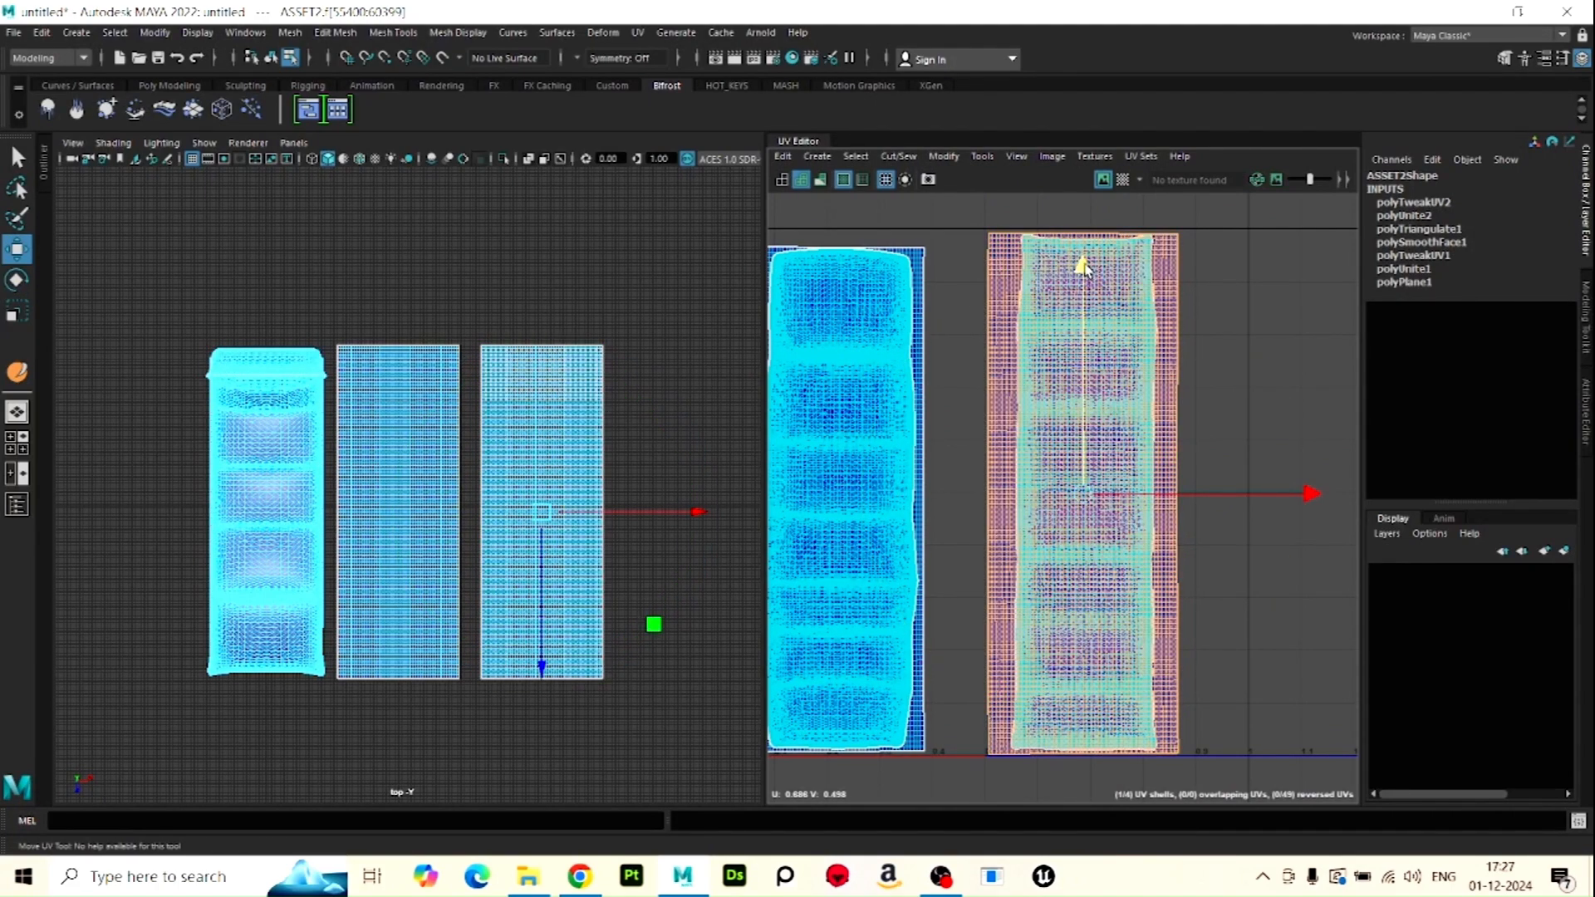
drag(1085, 269, 1085, 267)
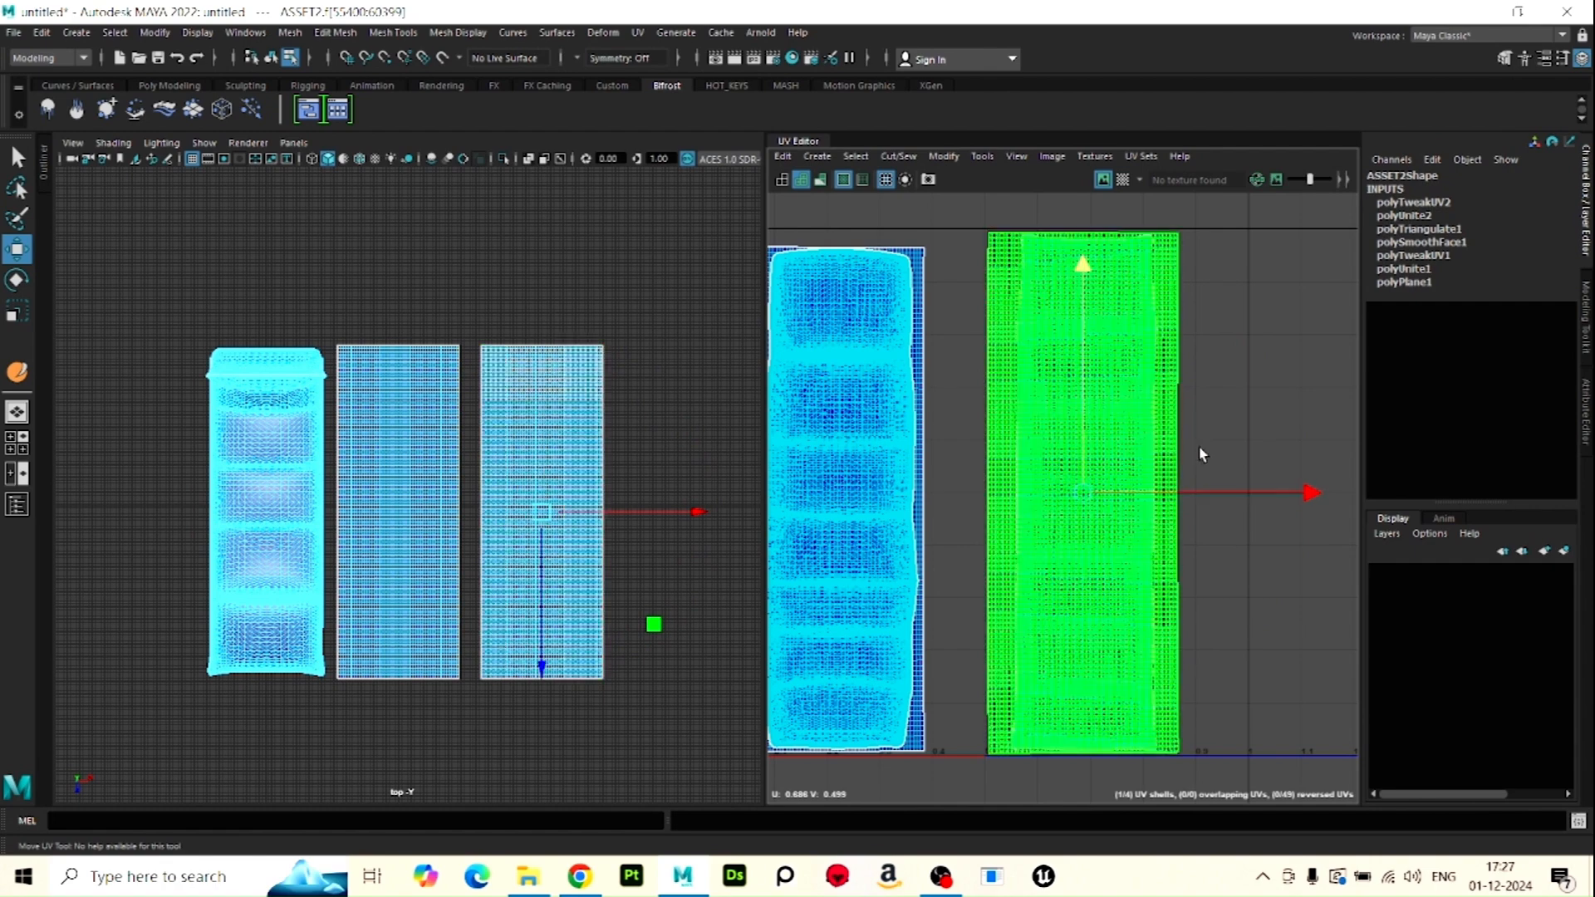
key(r)
drag(1303, 494, 1268, 496)
key(w)
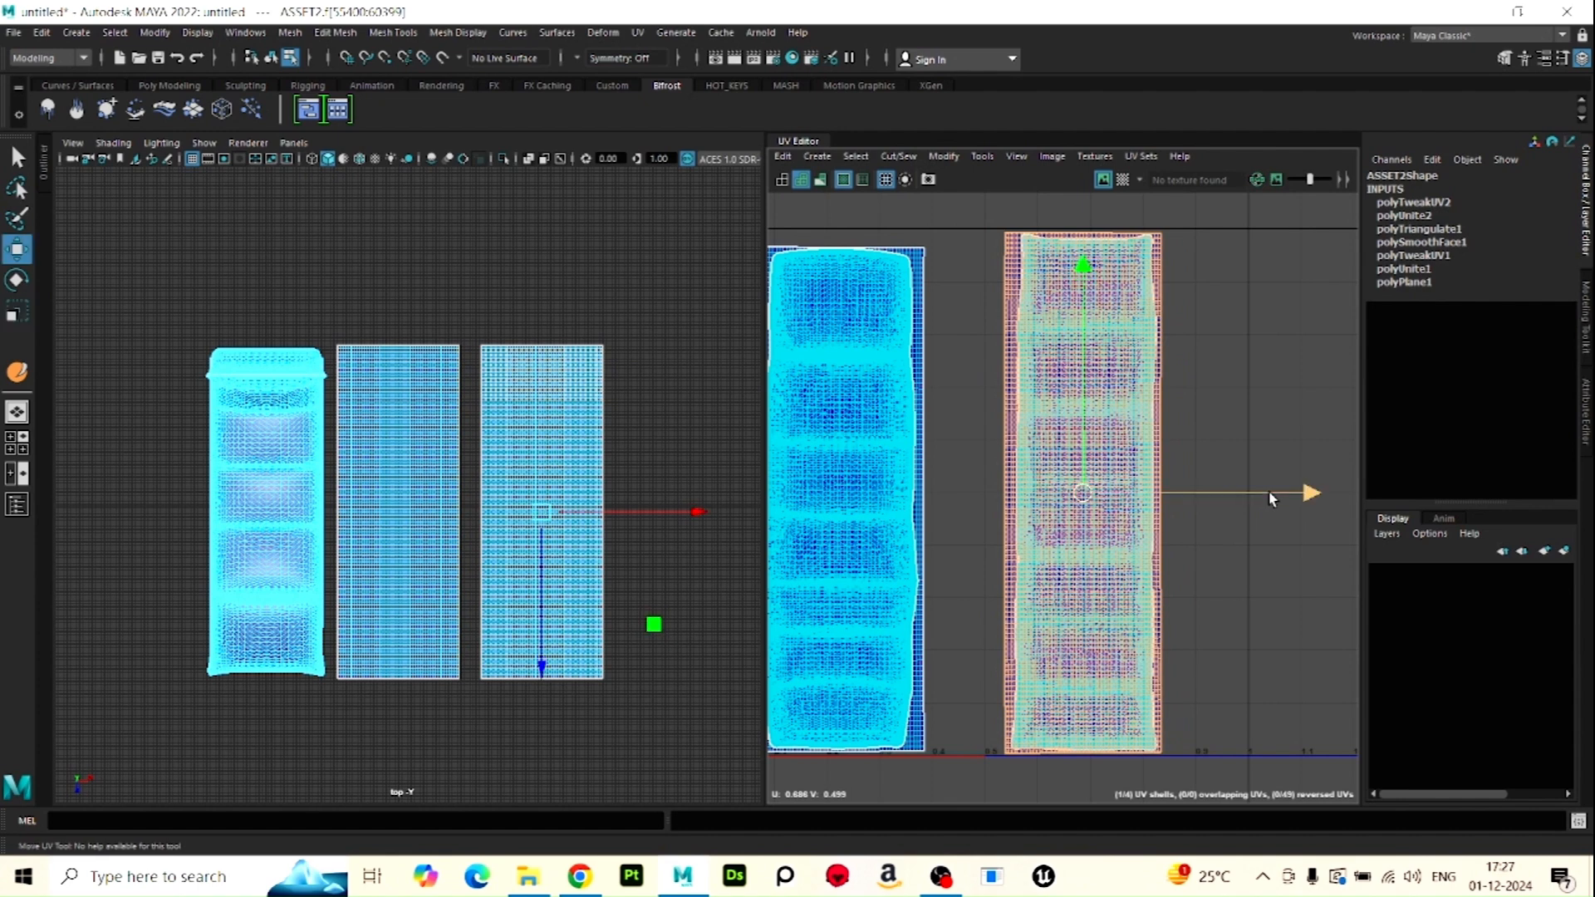
drag(1294, 497, 1296, 497)
scroll(1069, 474, down, 2)
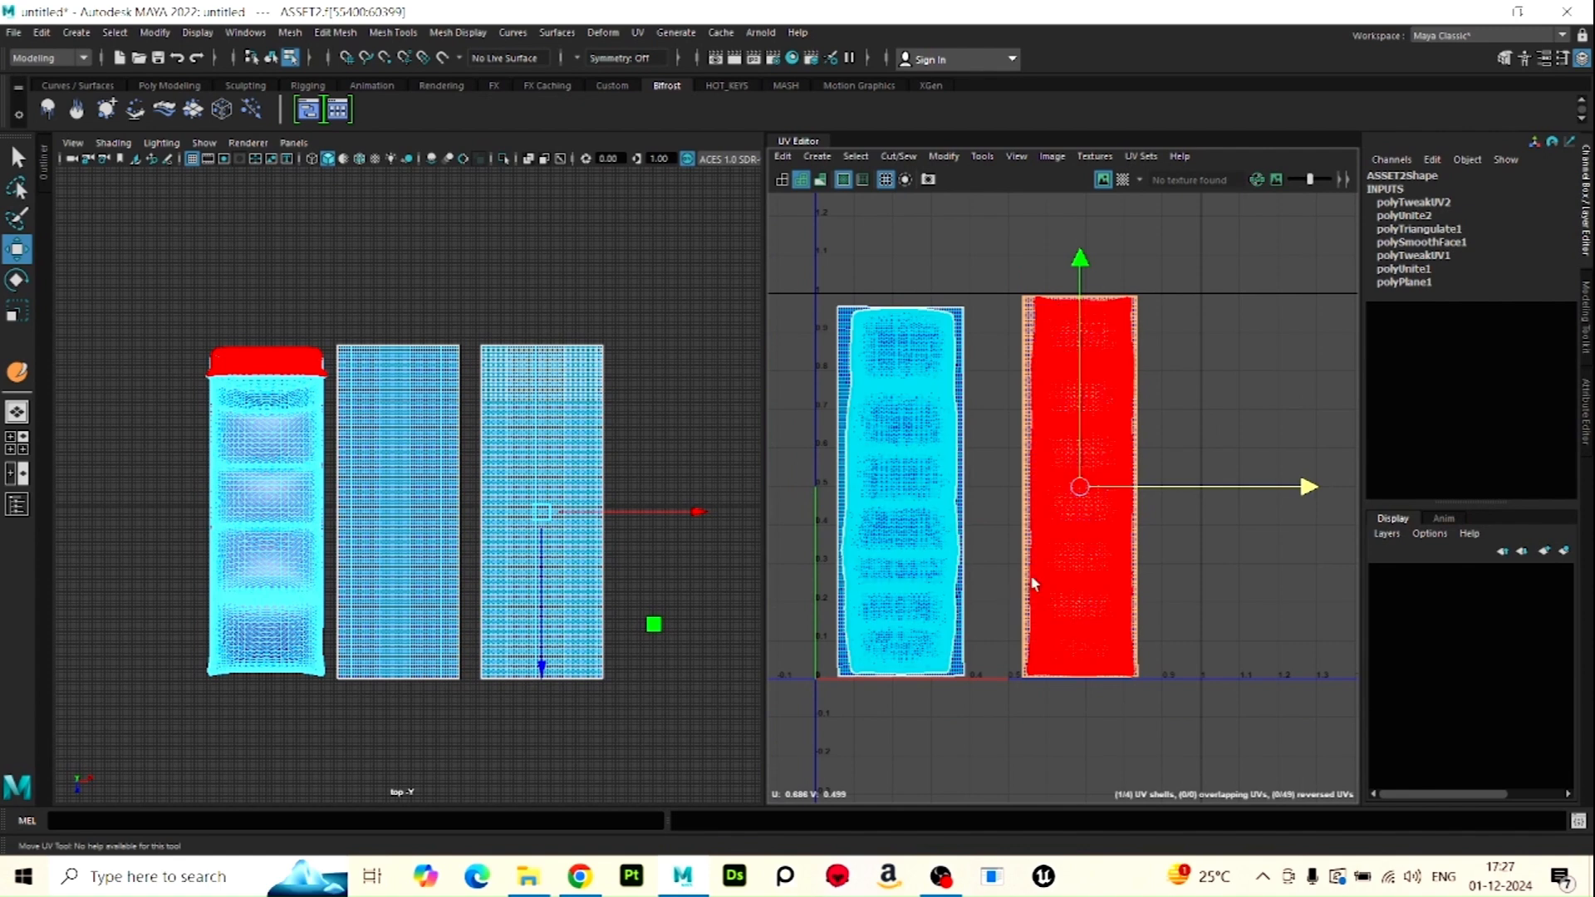
alt+middle_drag(1031, 580, 1149, 592)
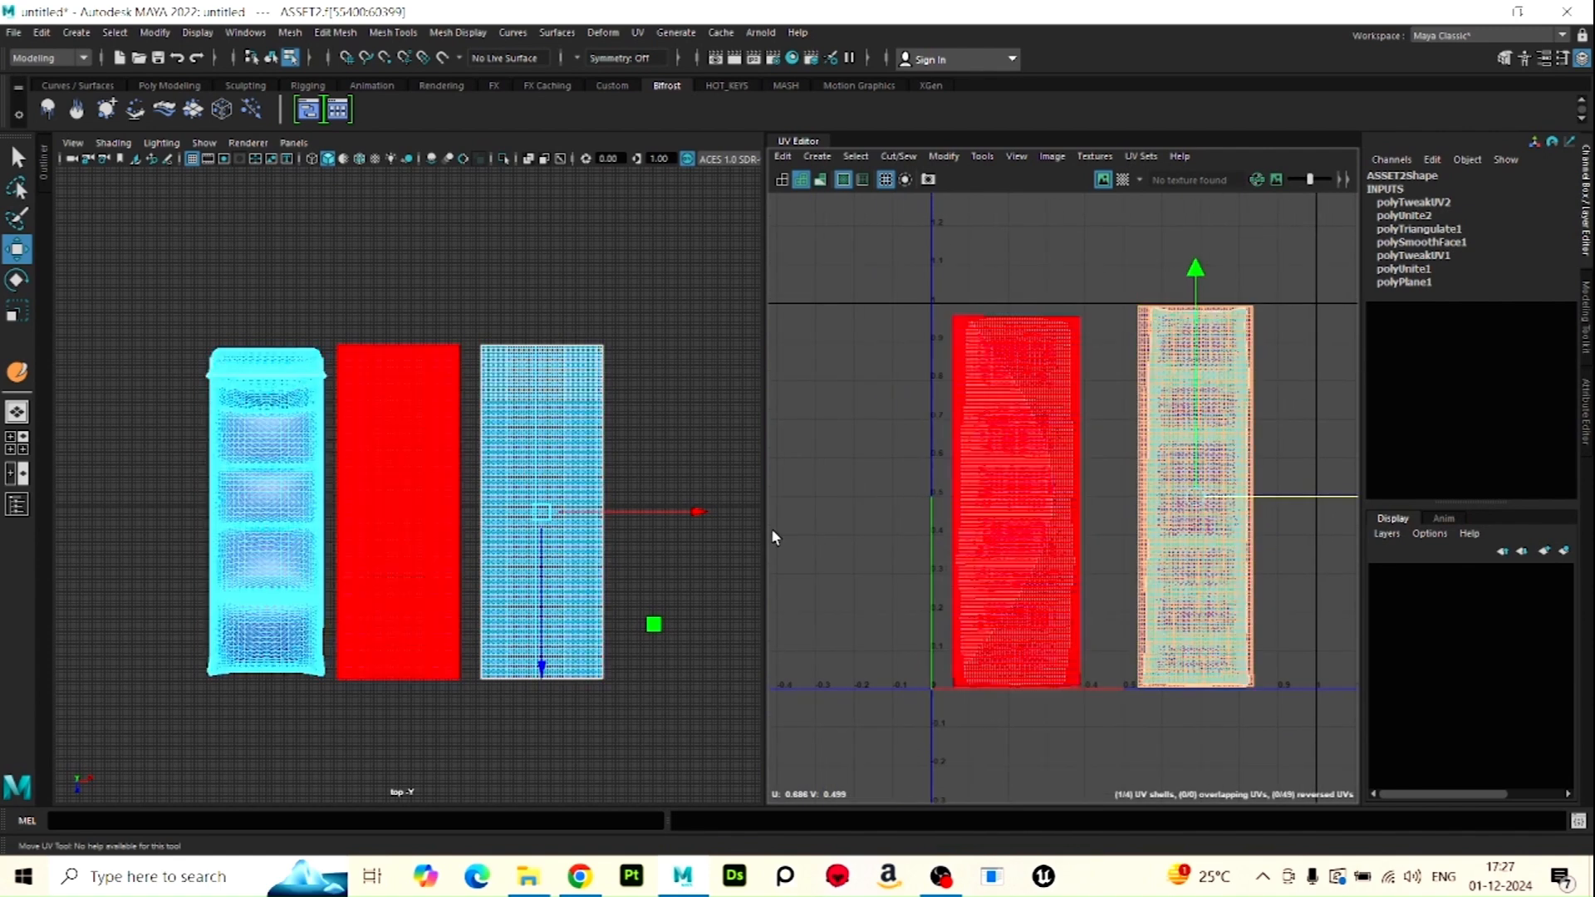
Collapse the UV Editor, return the combined mesh to object mode, and clear the selection
click(816, 139)
alt+right_drag(1026, 471, 944, 471)
right_drag(770, 434, 855, 391)
mouse_move(1062, 356)
alt+right_down()
mouse_move(677, 432)
mouse_move(676, 781)
mouse_move(677, 758)
alt+right_up()
click(677, 432)
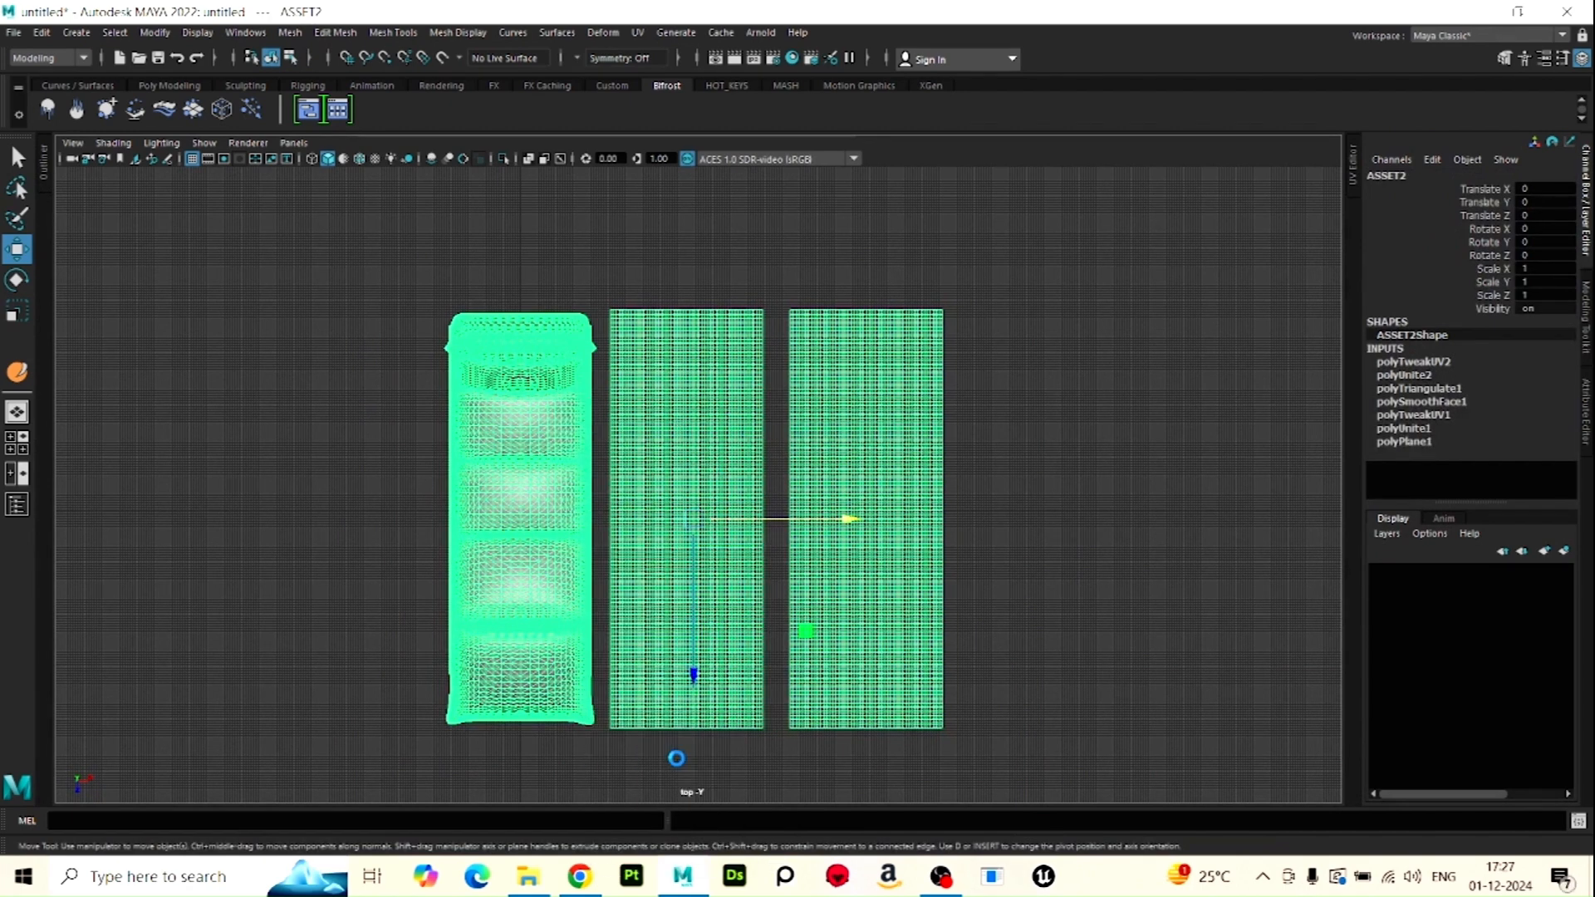
click(1193, 527)
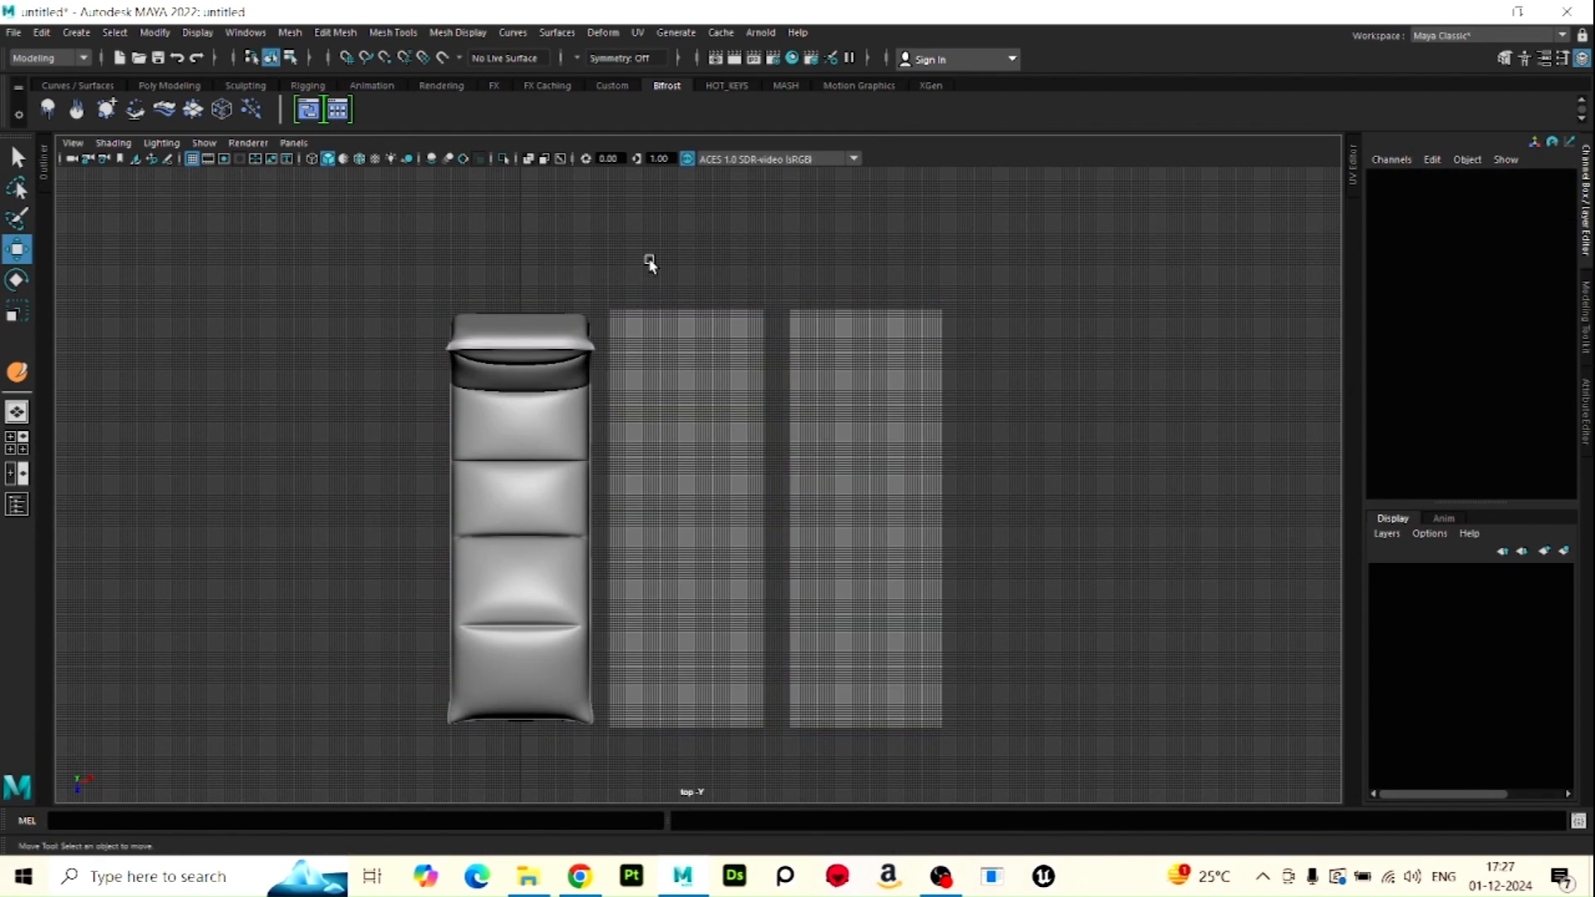
Select the combined mesh and separate it into the cushion and the two planes
drag(648, 260, 895, 441)
shift+right_drag(1025, 366, 1005, 706)
click(1057, 405)
click(493, 339)
Delete the construction history of the cushion and both planes, then clear the selection
drag(381, 266, 1039, 538)
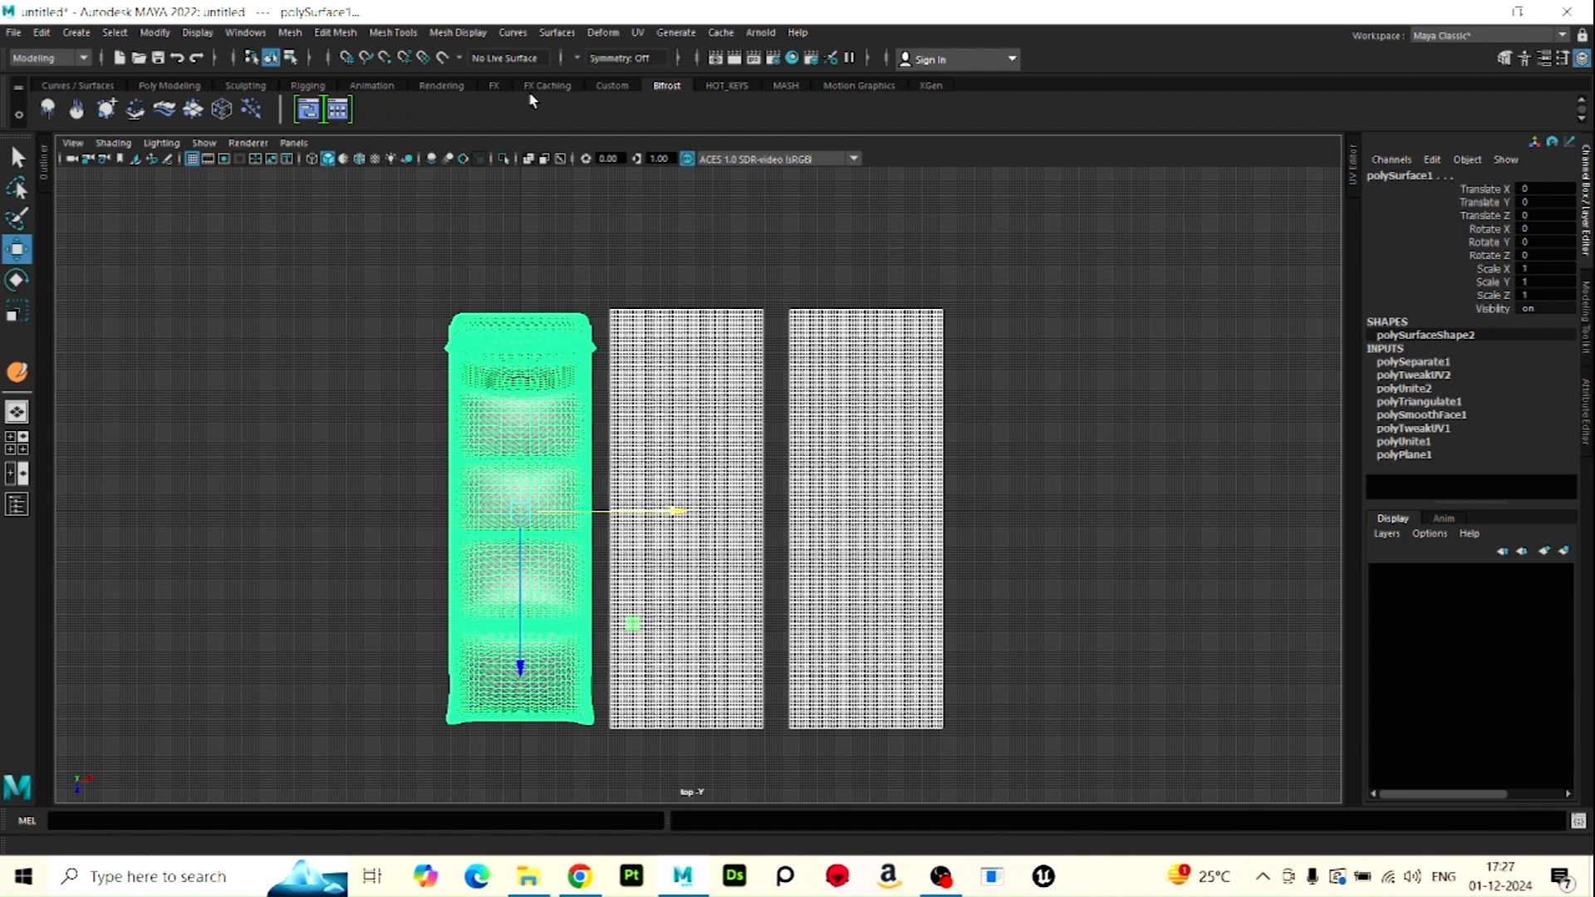
click(731, 85)
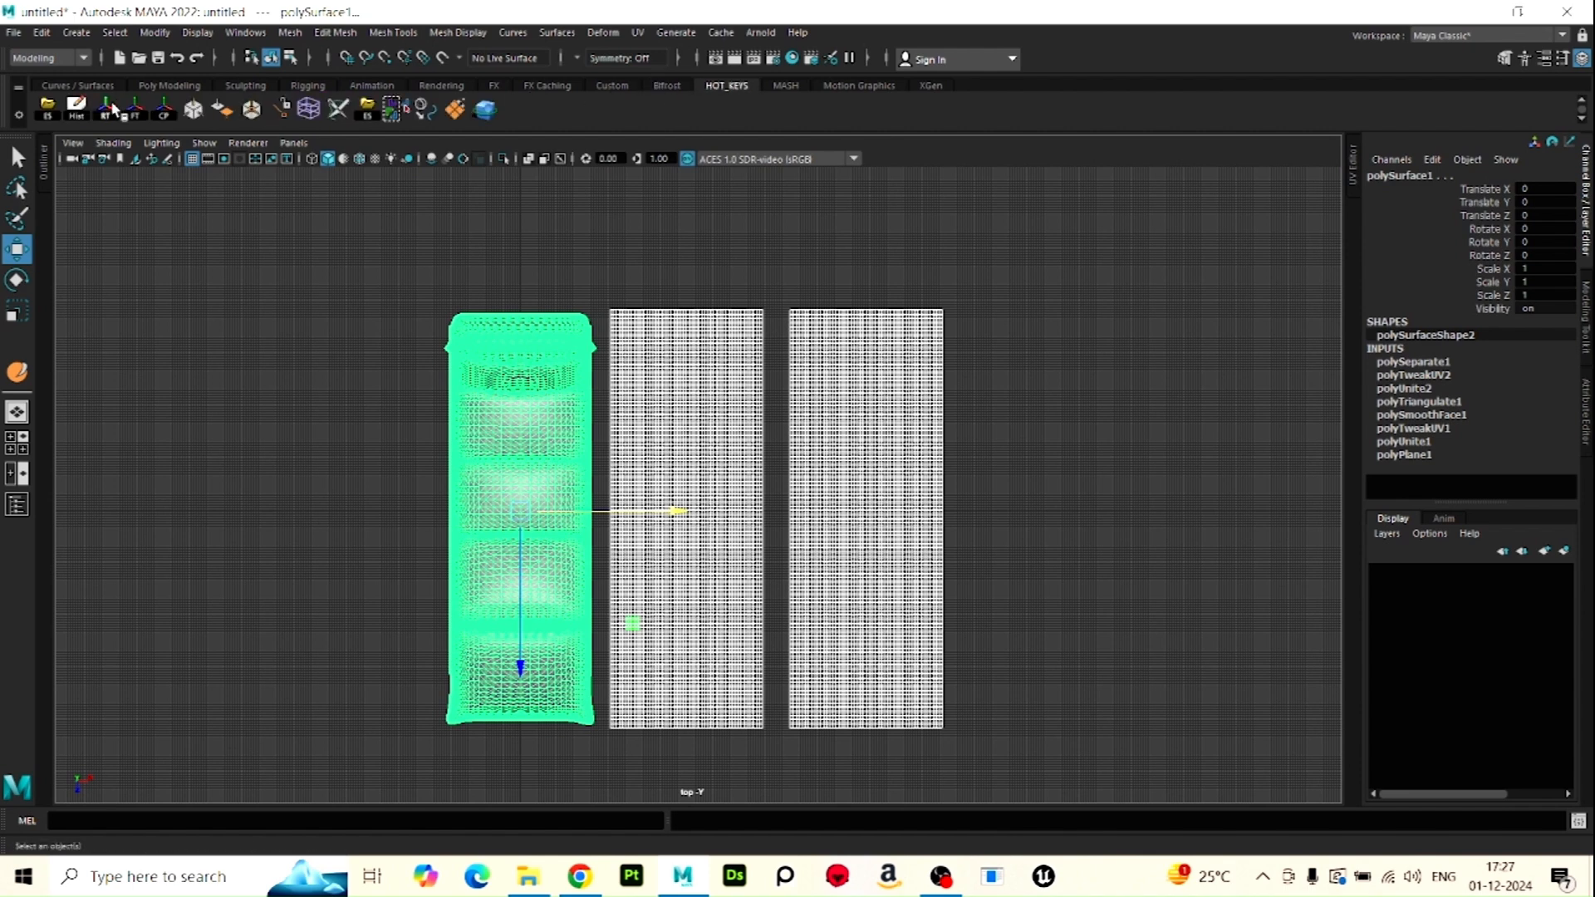
click(80, 109)
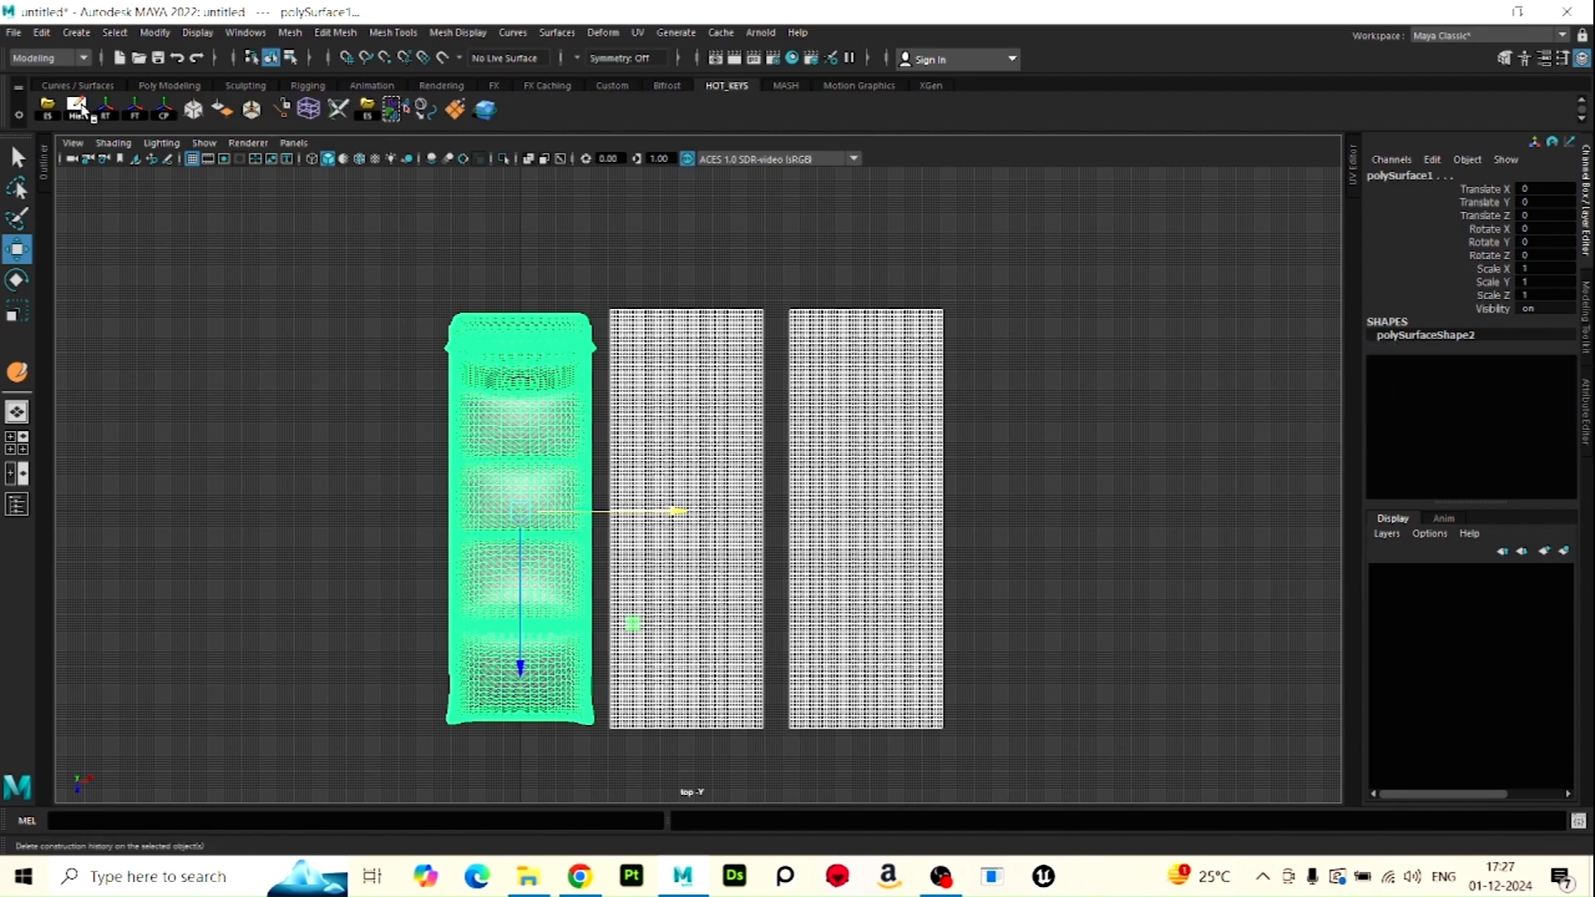
click(1193, 538)
scroll(730, 477, down, 2)
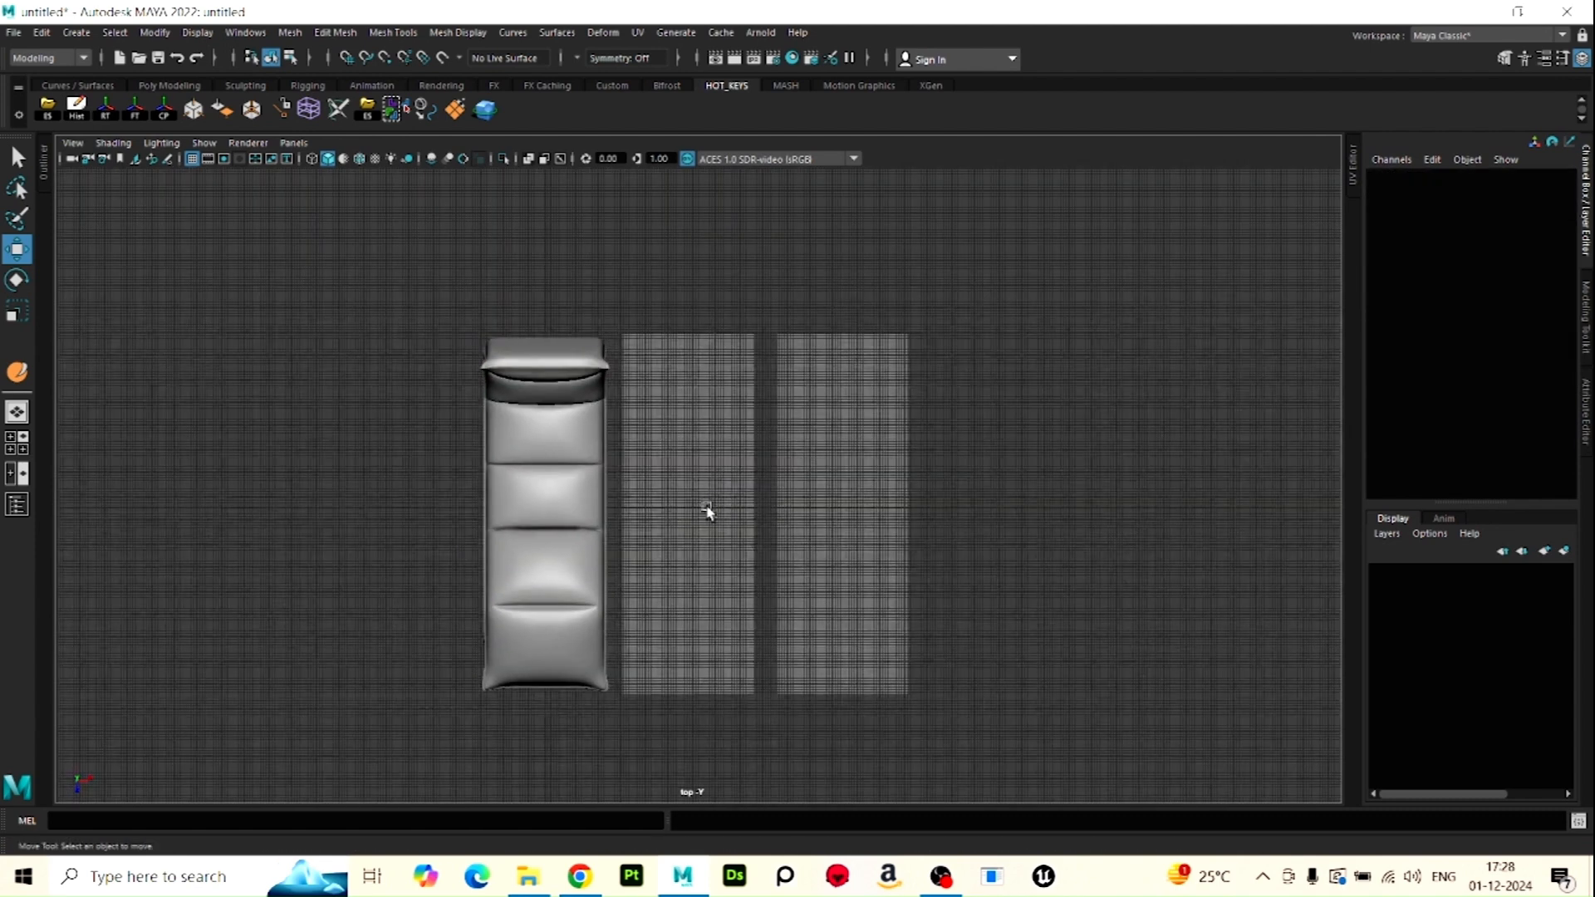
Select the cushion first, add both planes to the selection, and open the Transfer Attributes options
click(544, 431)
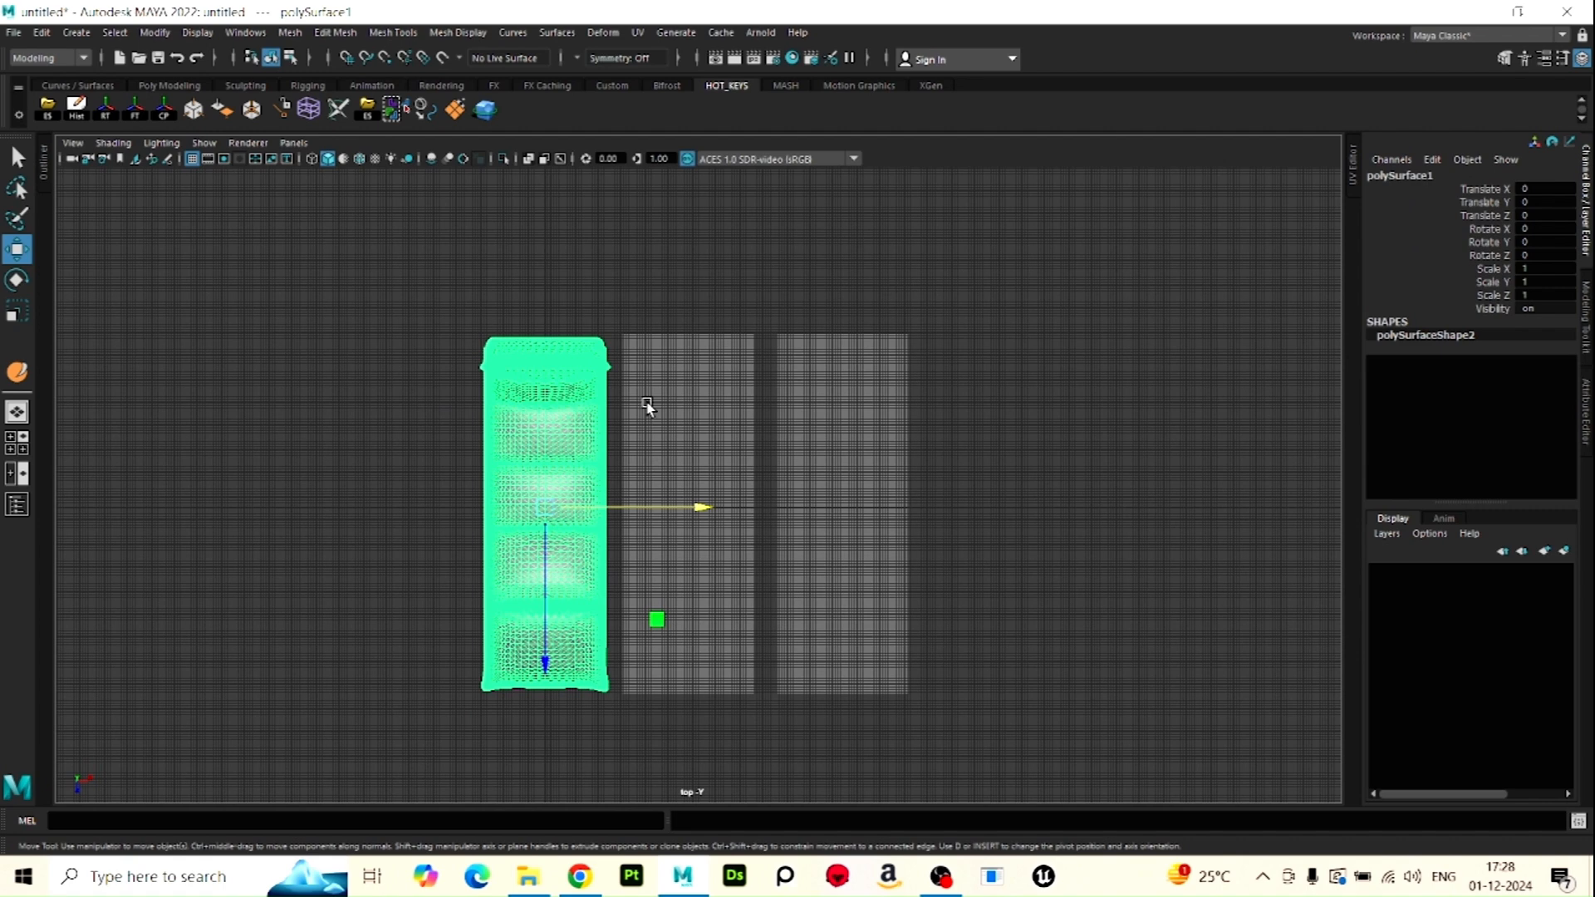
click(703, 432)
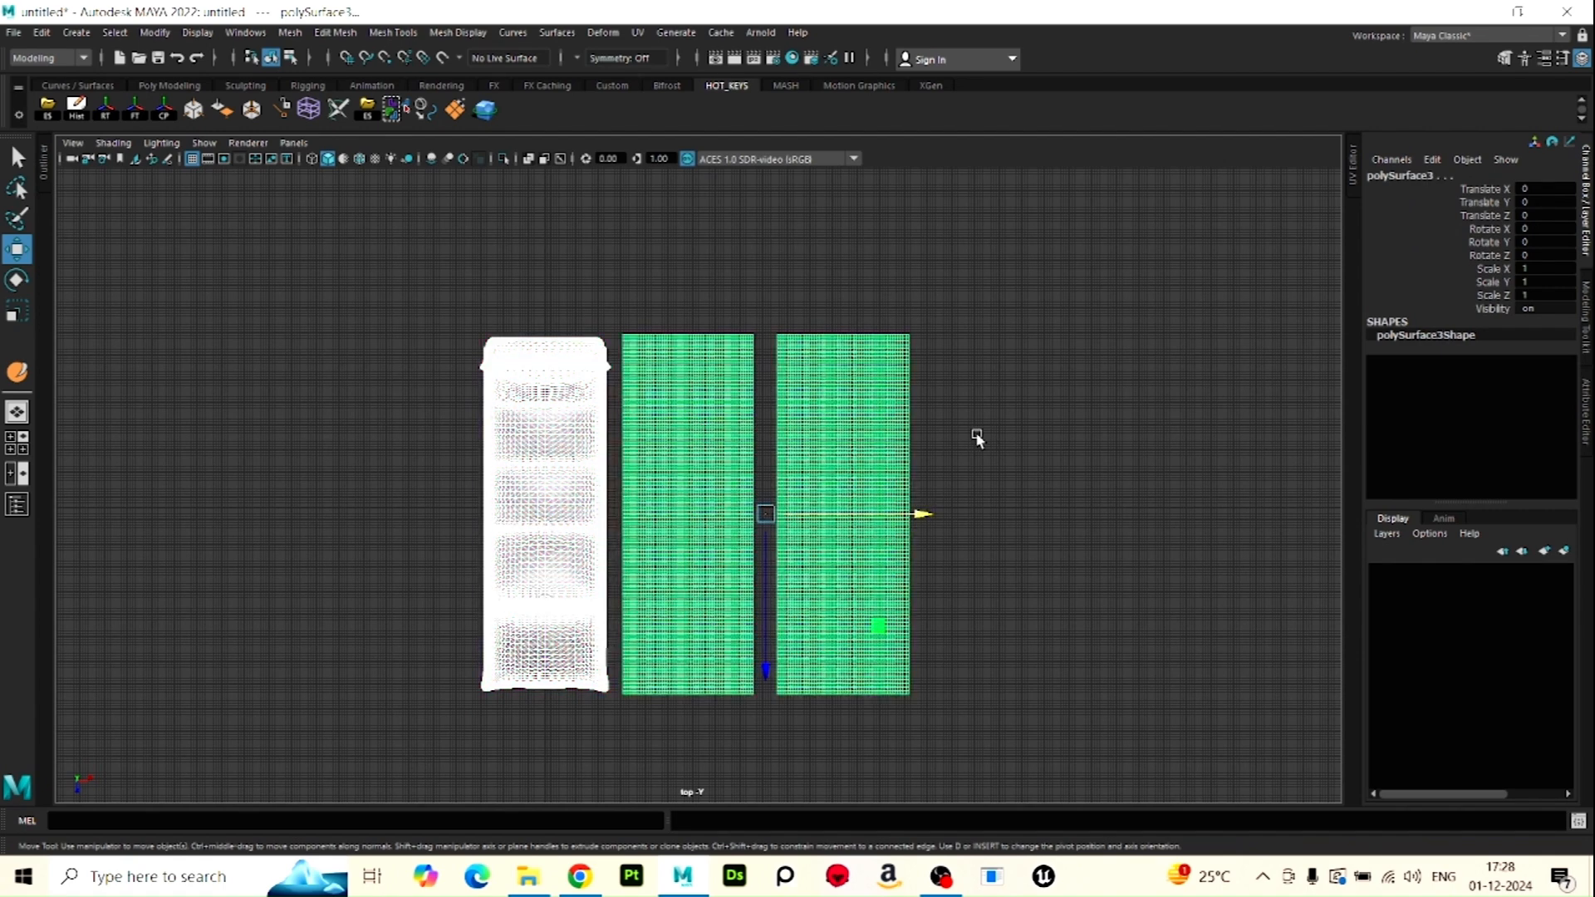
key(space)
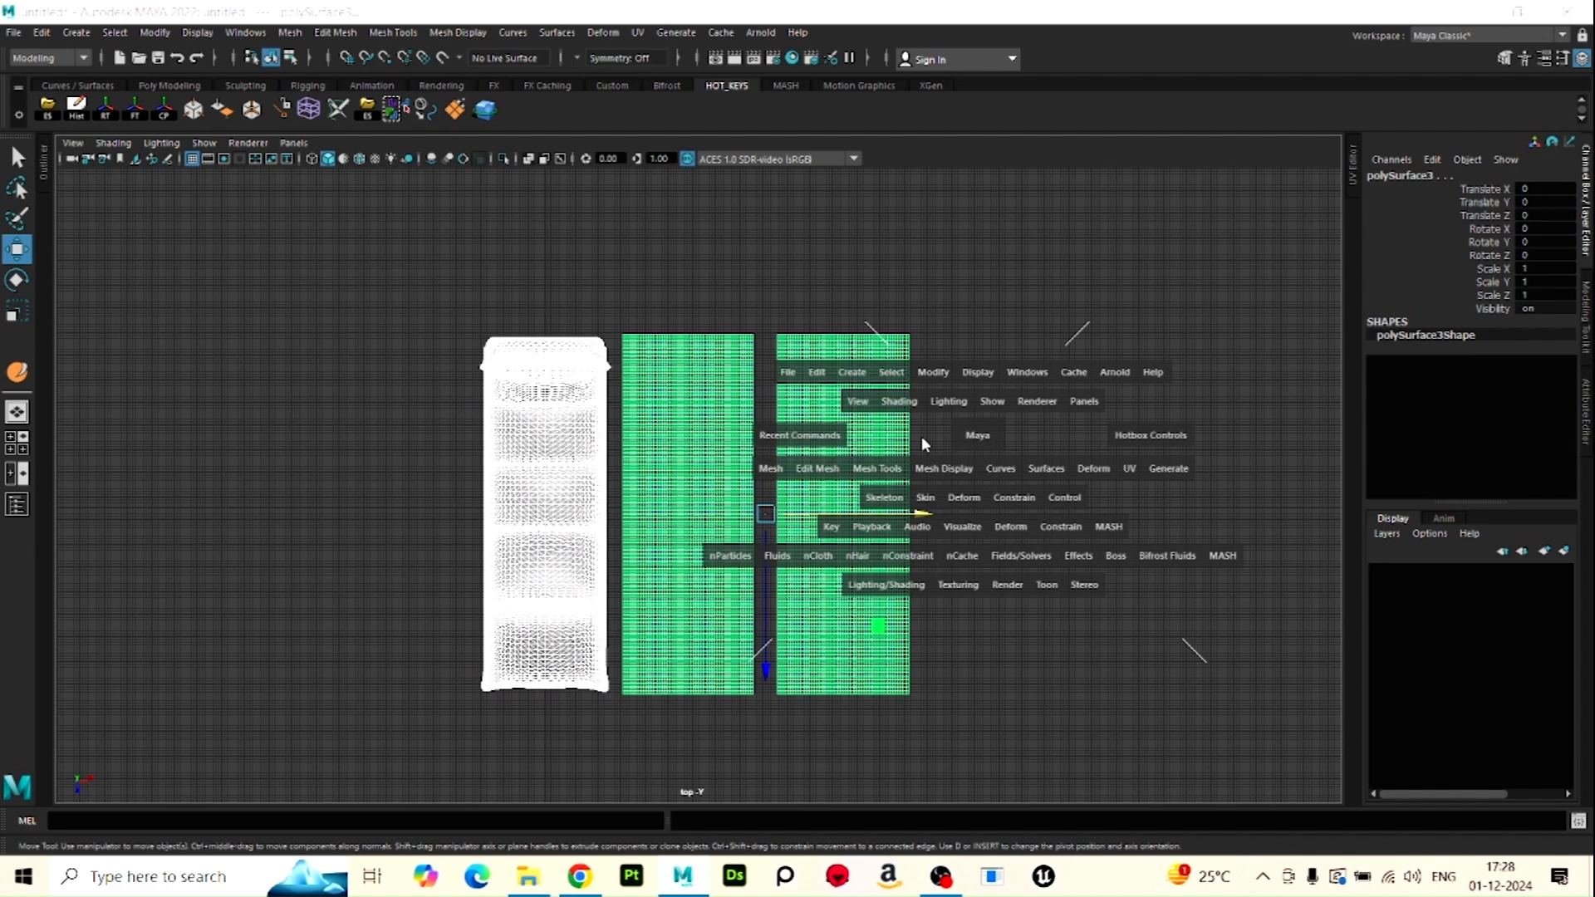
click(770, 470)
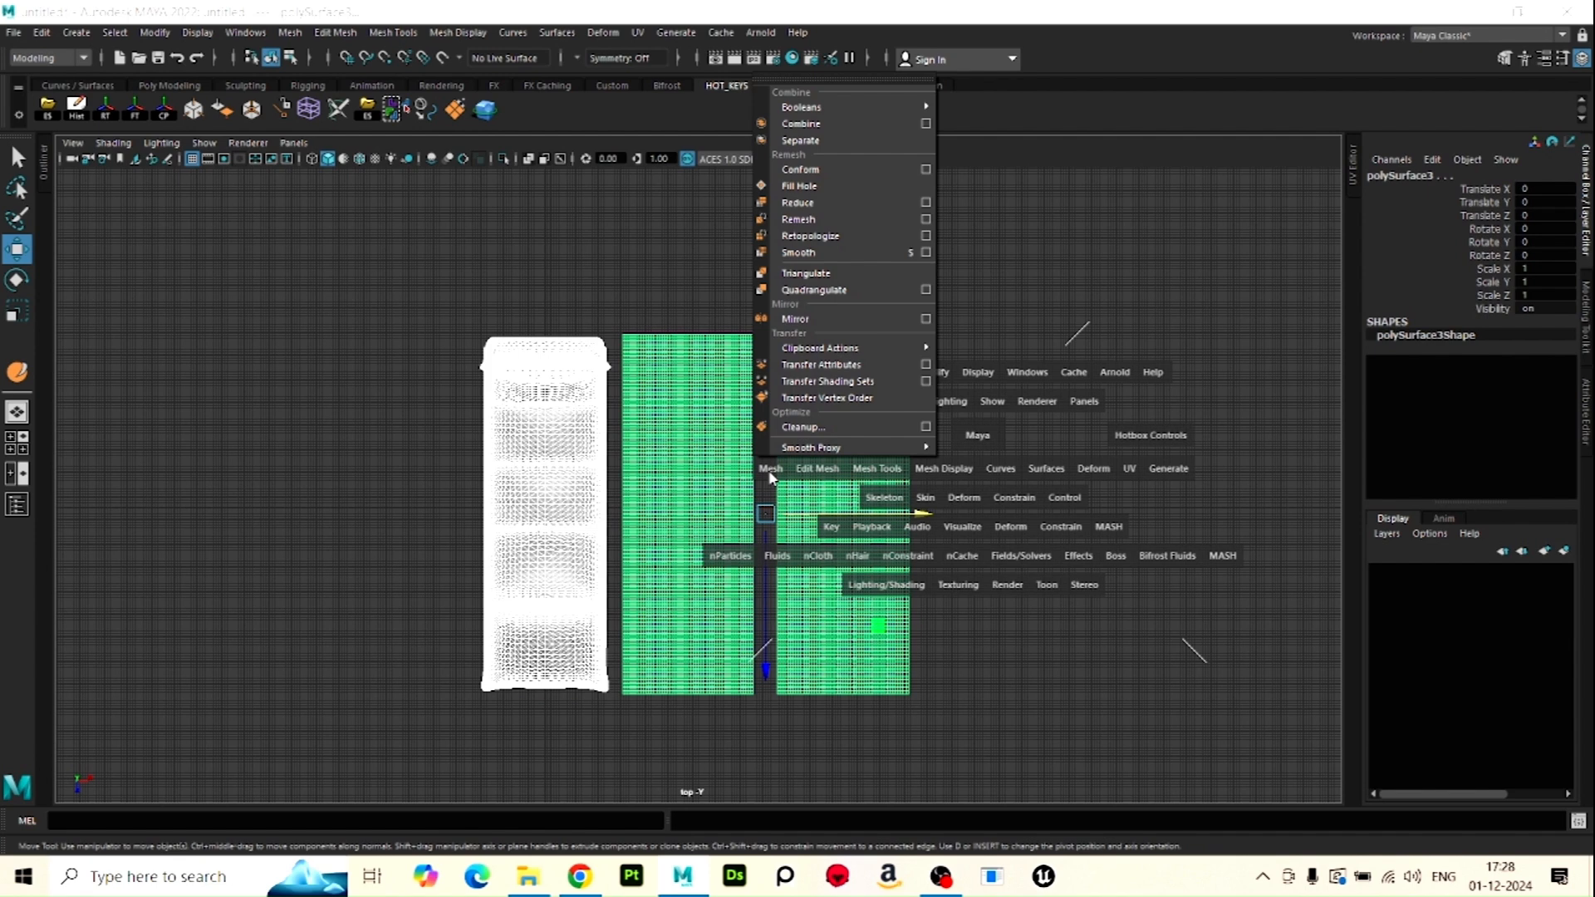
click(927, 368)
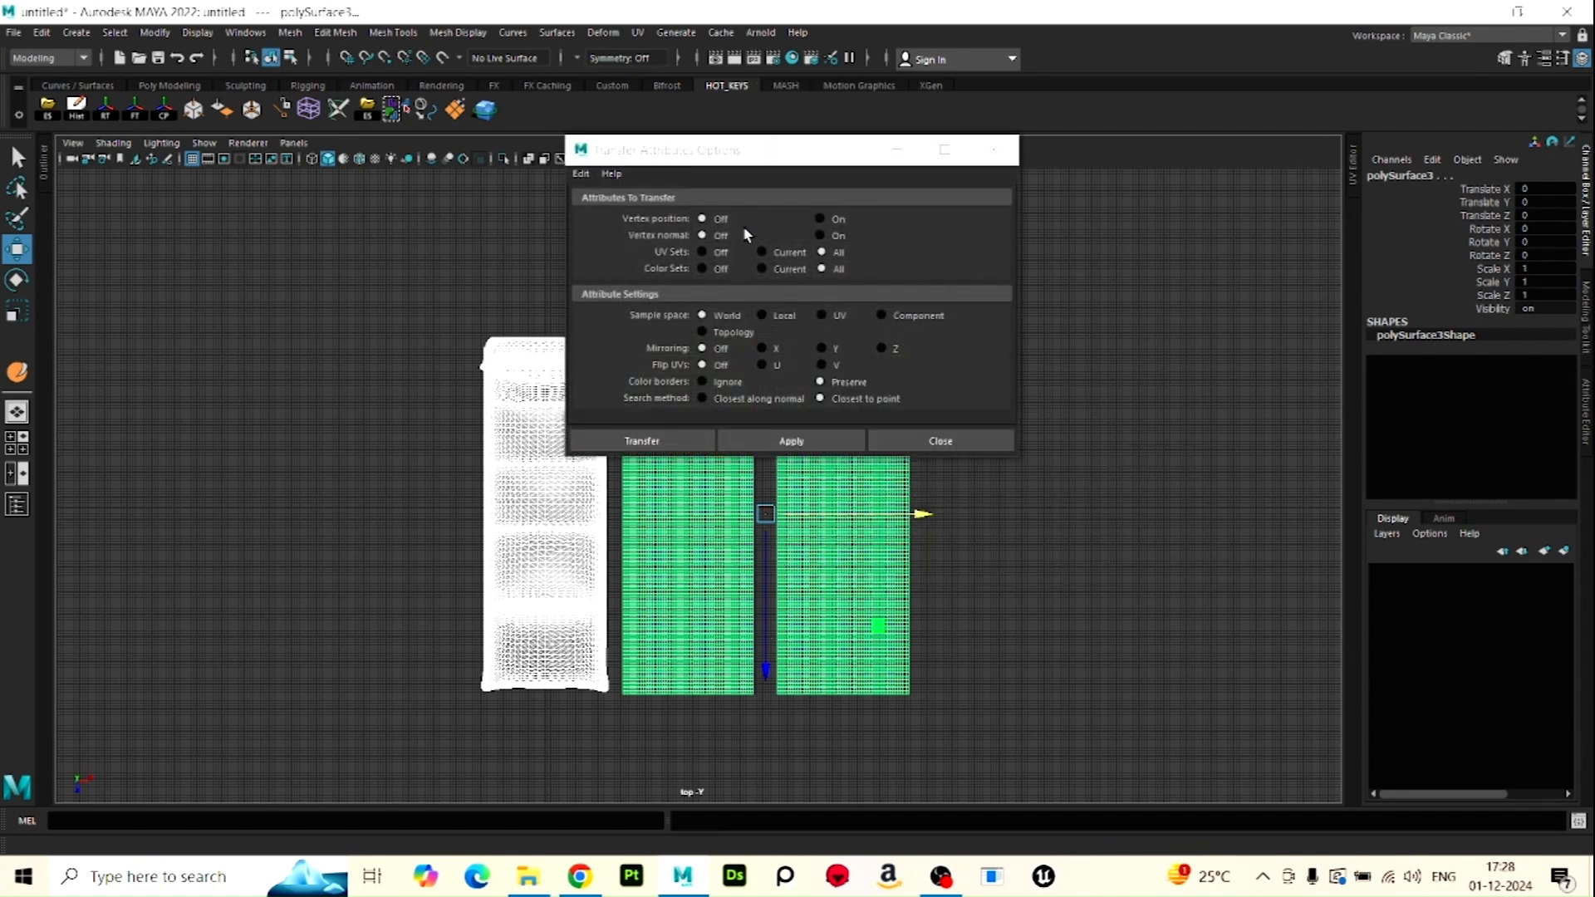
Reset the Transfer Attributes options to their default settings
drag(664, 166, 922, 350)
click(837, 358)
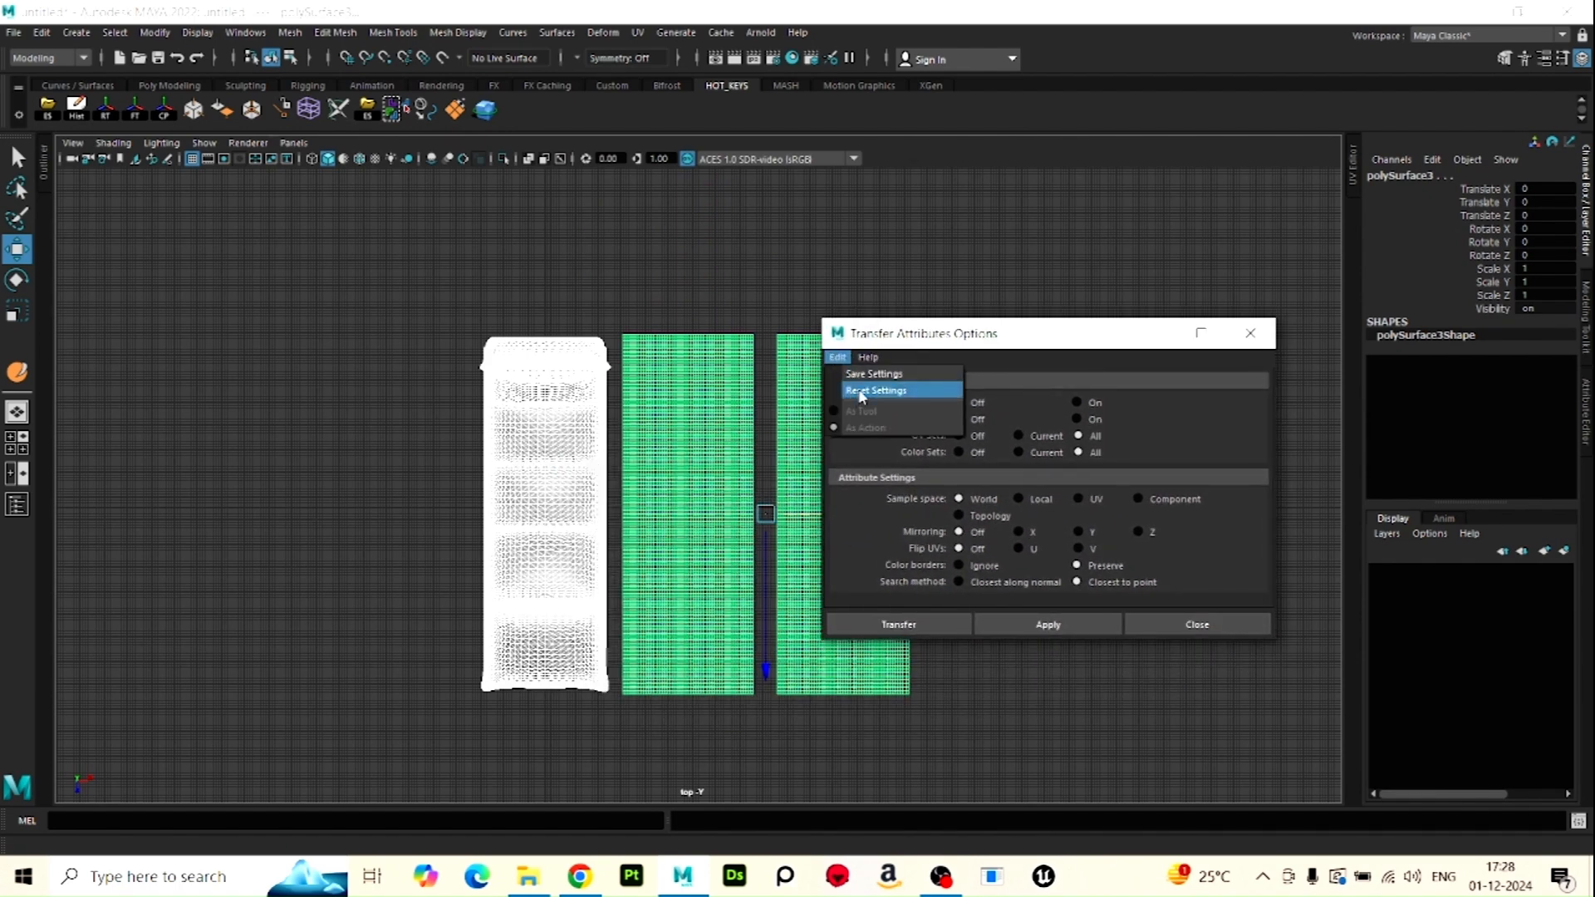
click(861, 396)
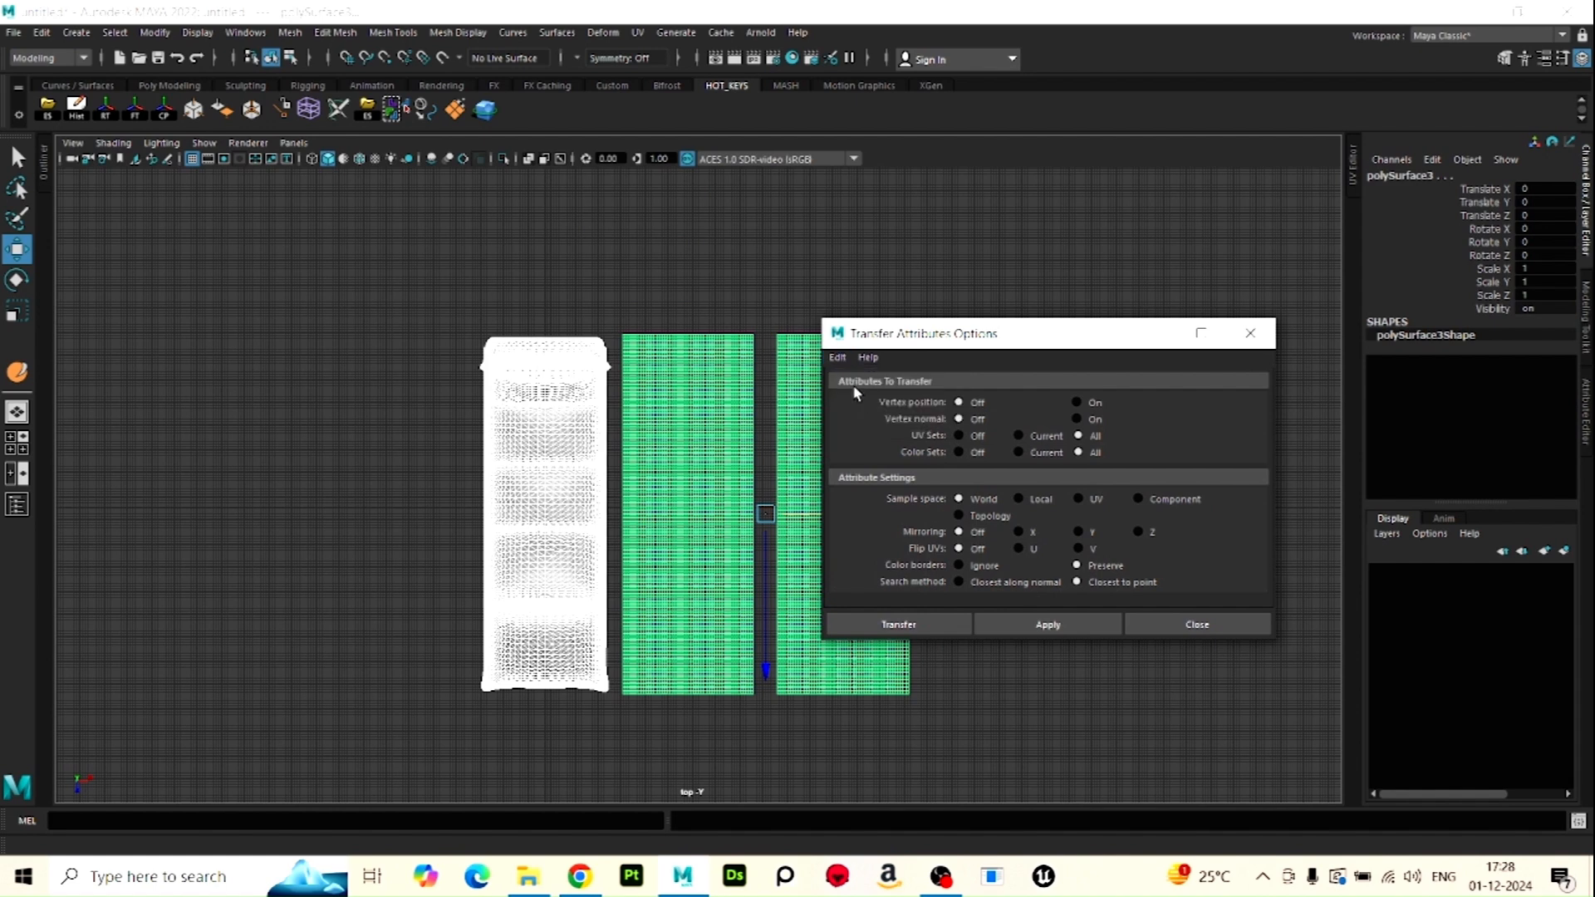
click(836, 357)
click(862, 396)
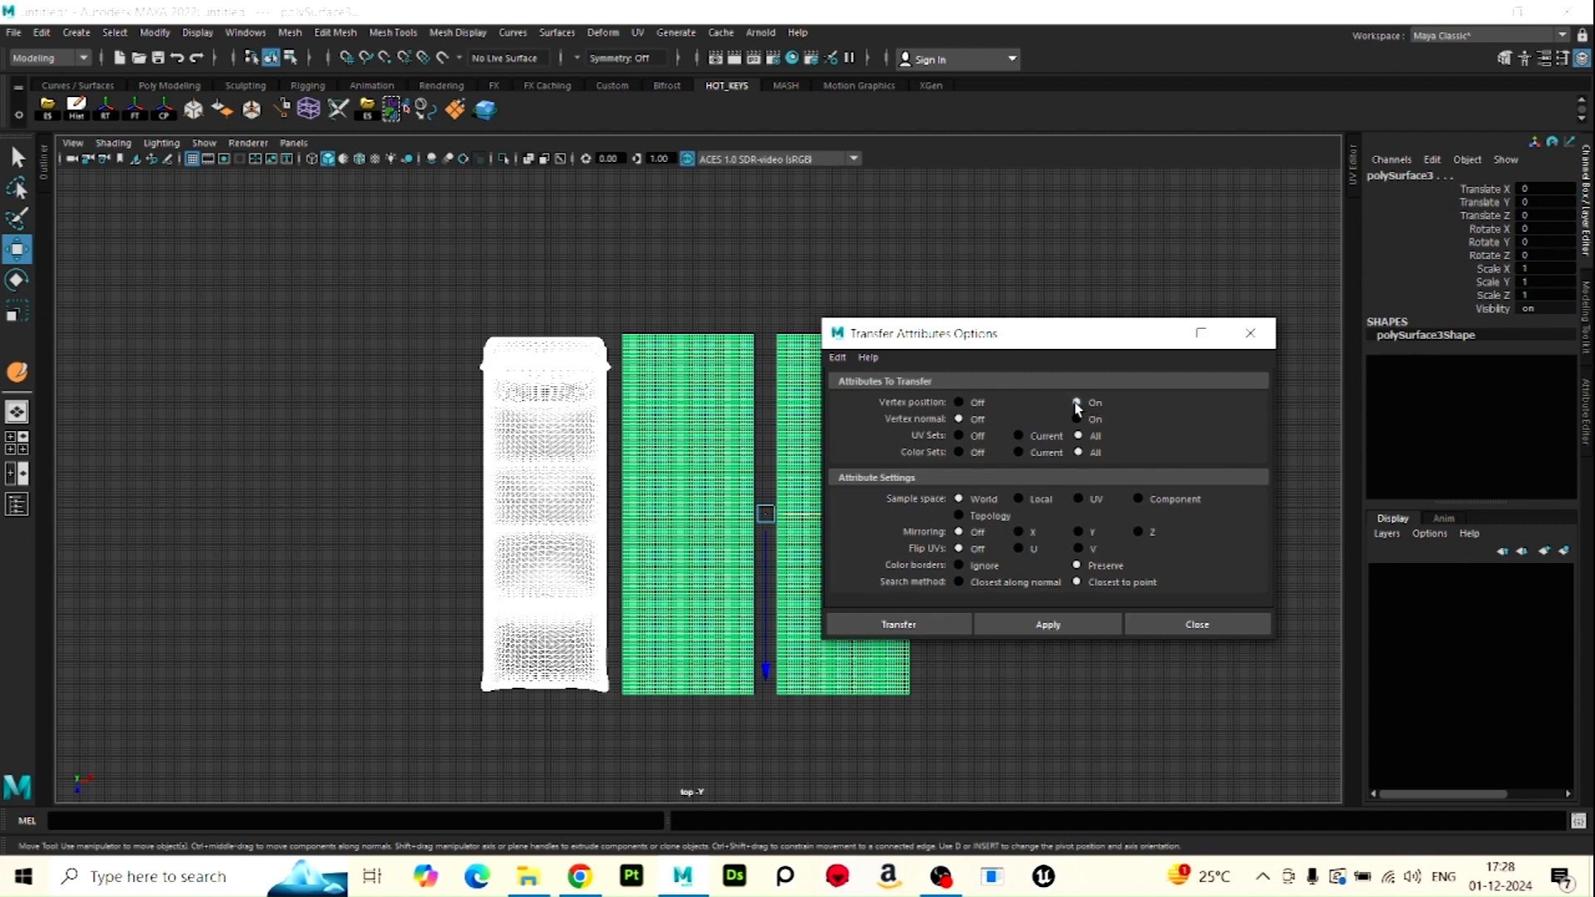
Set Vertex position and Vertex normal to On, UV Sets and Color Sets to Off, and Sample space to UV for the attribute transfer
click(960, 436)
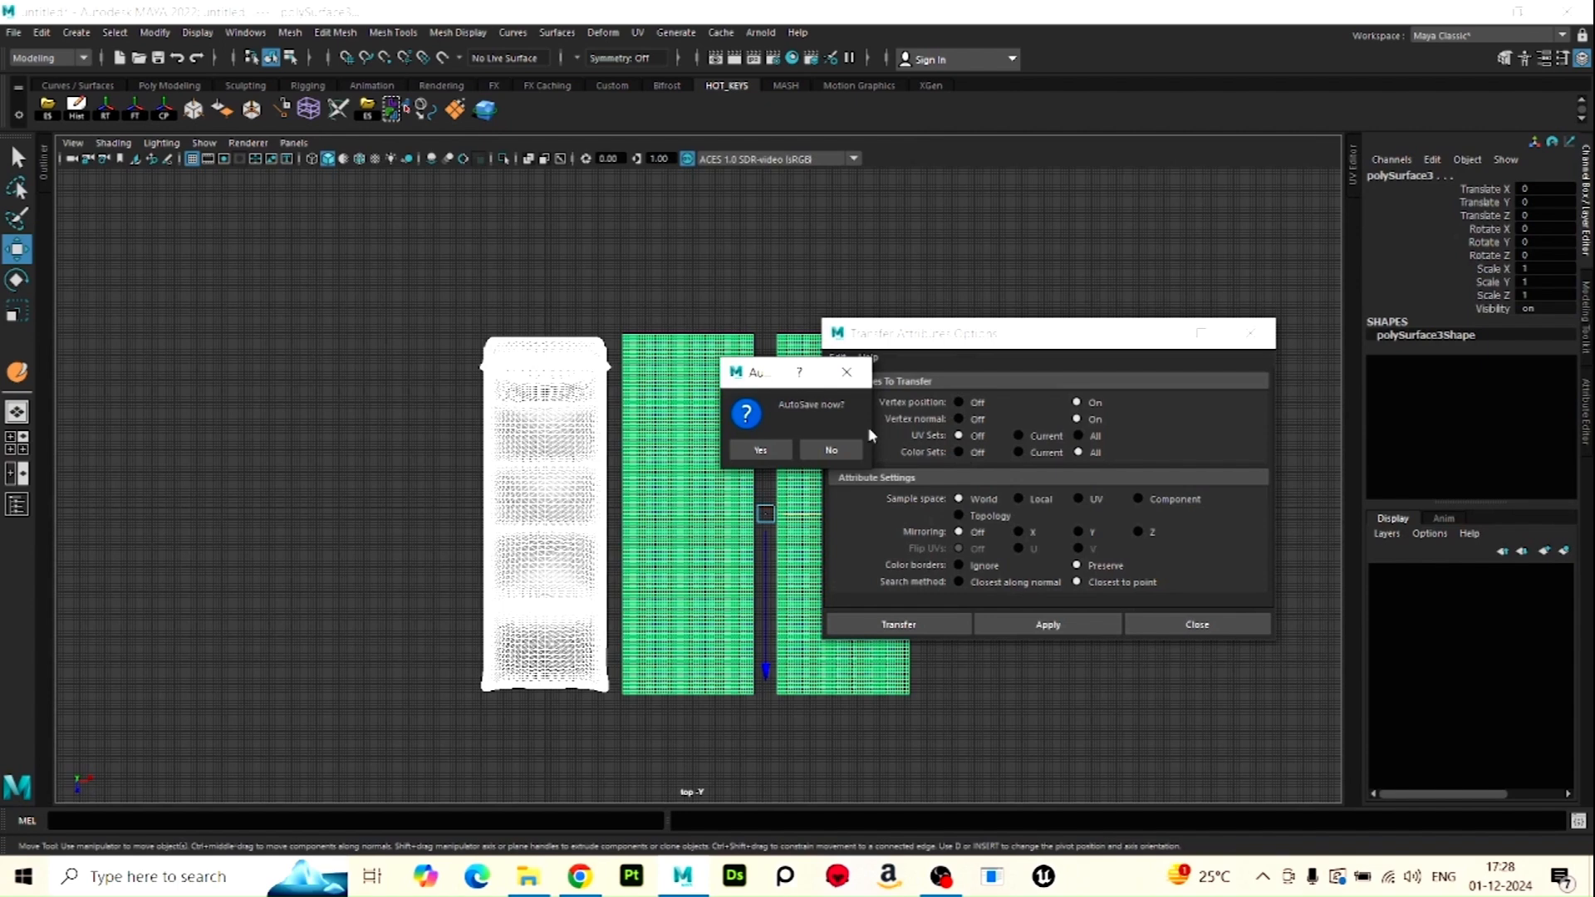
click(853, 376)
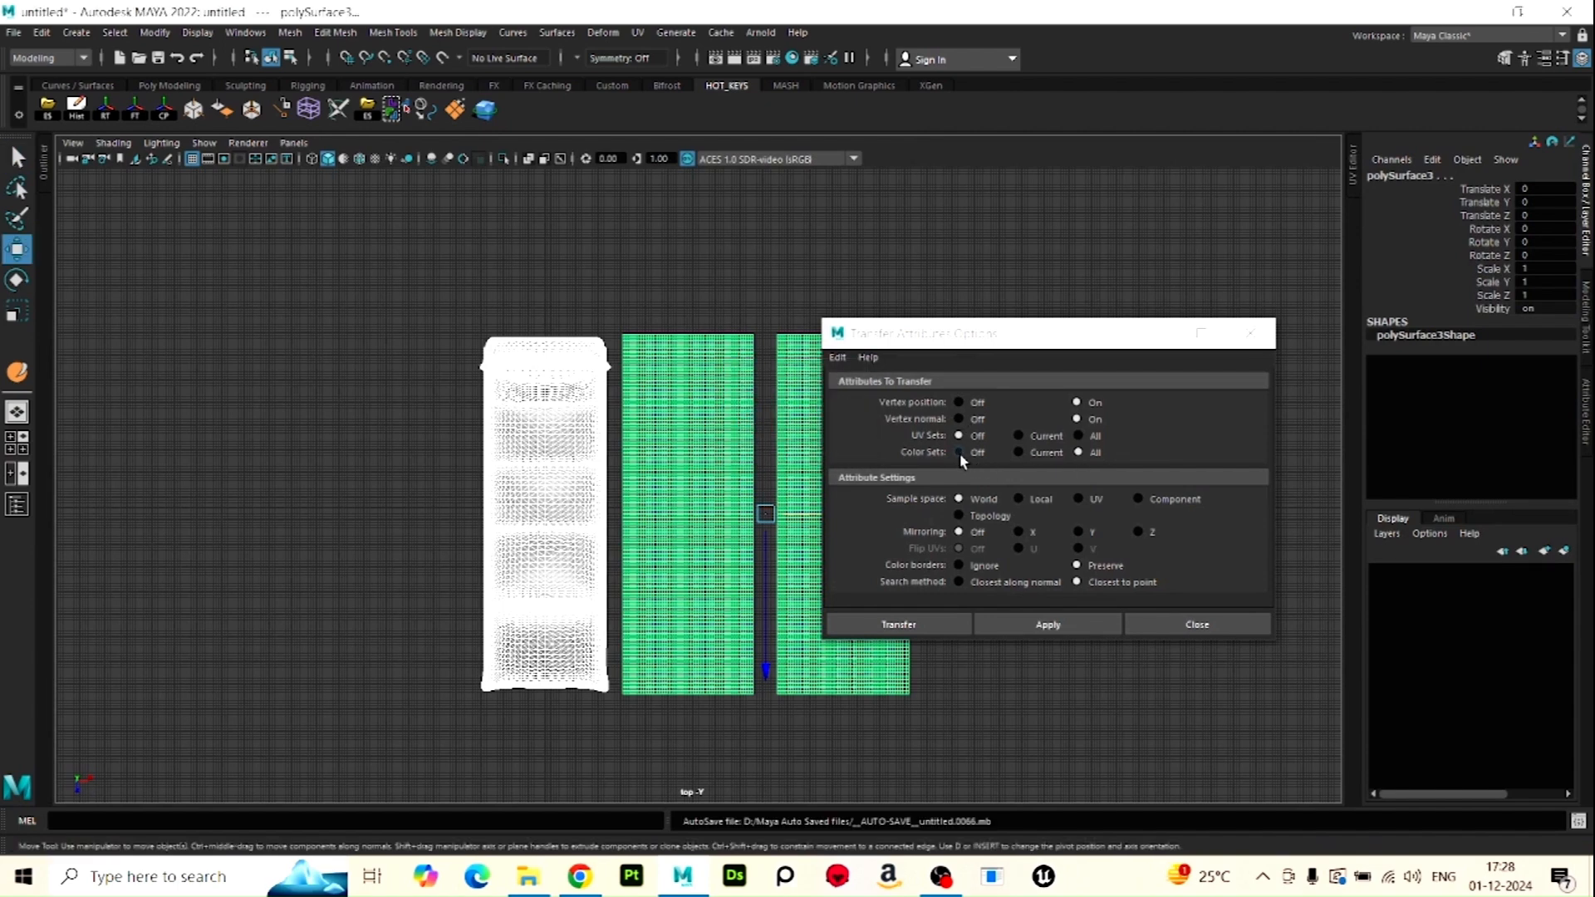
click(960, 454)
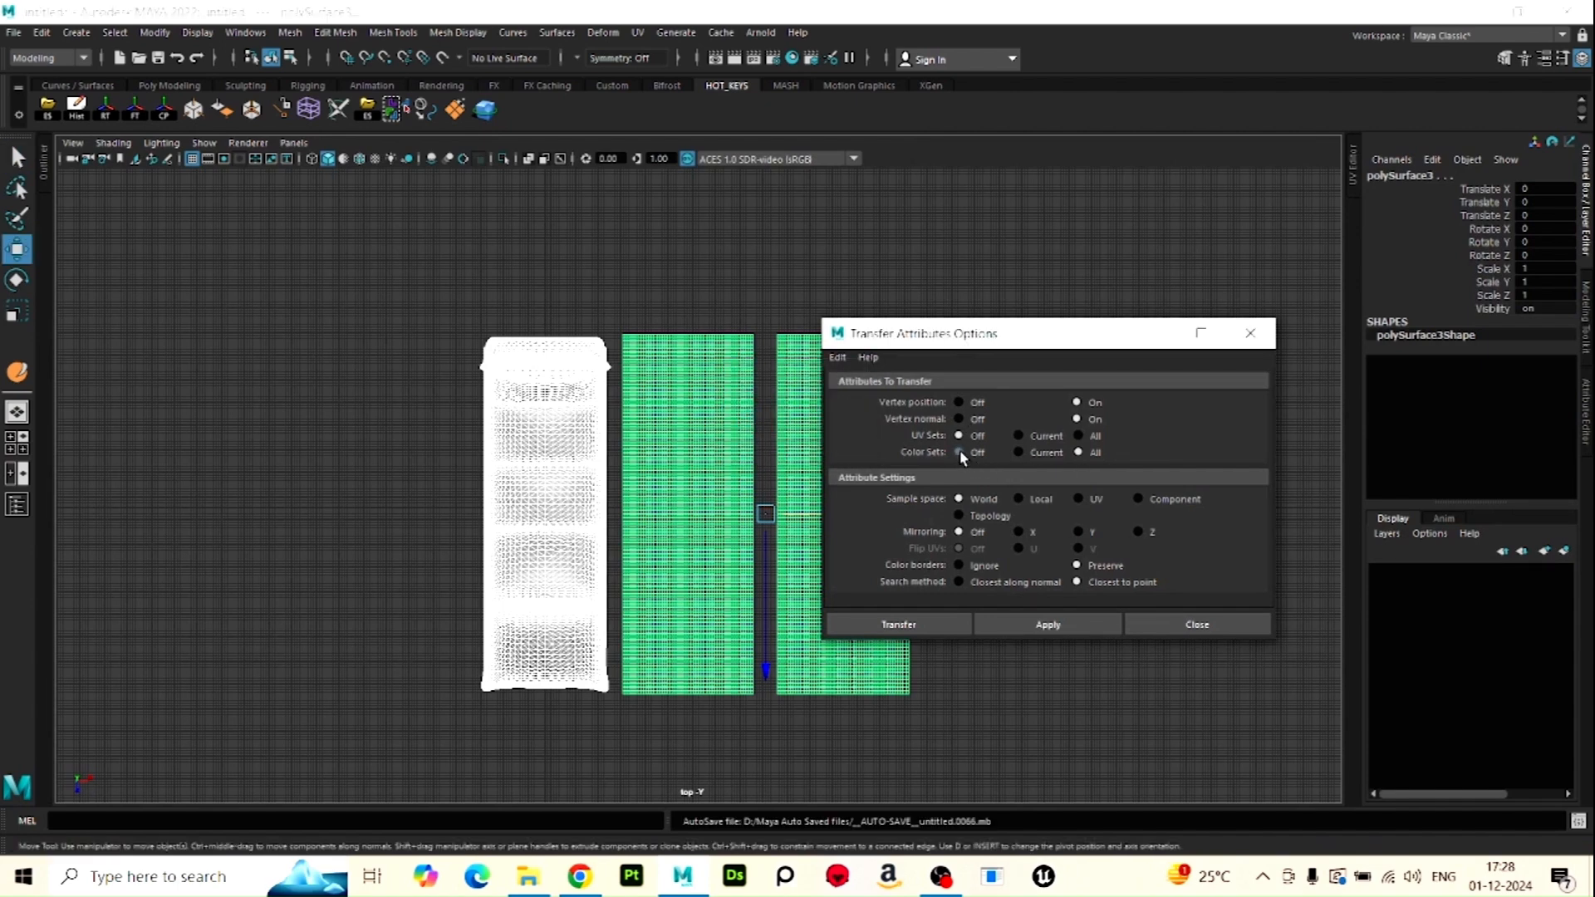
click(1079, 498)
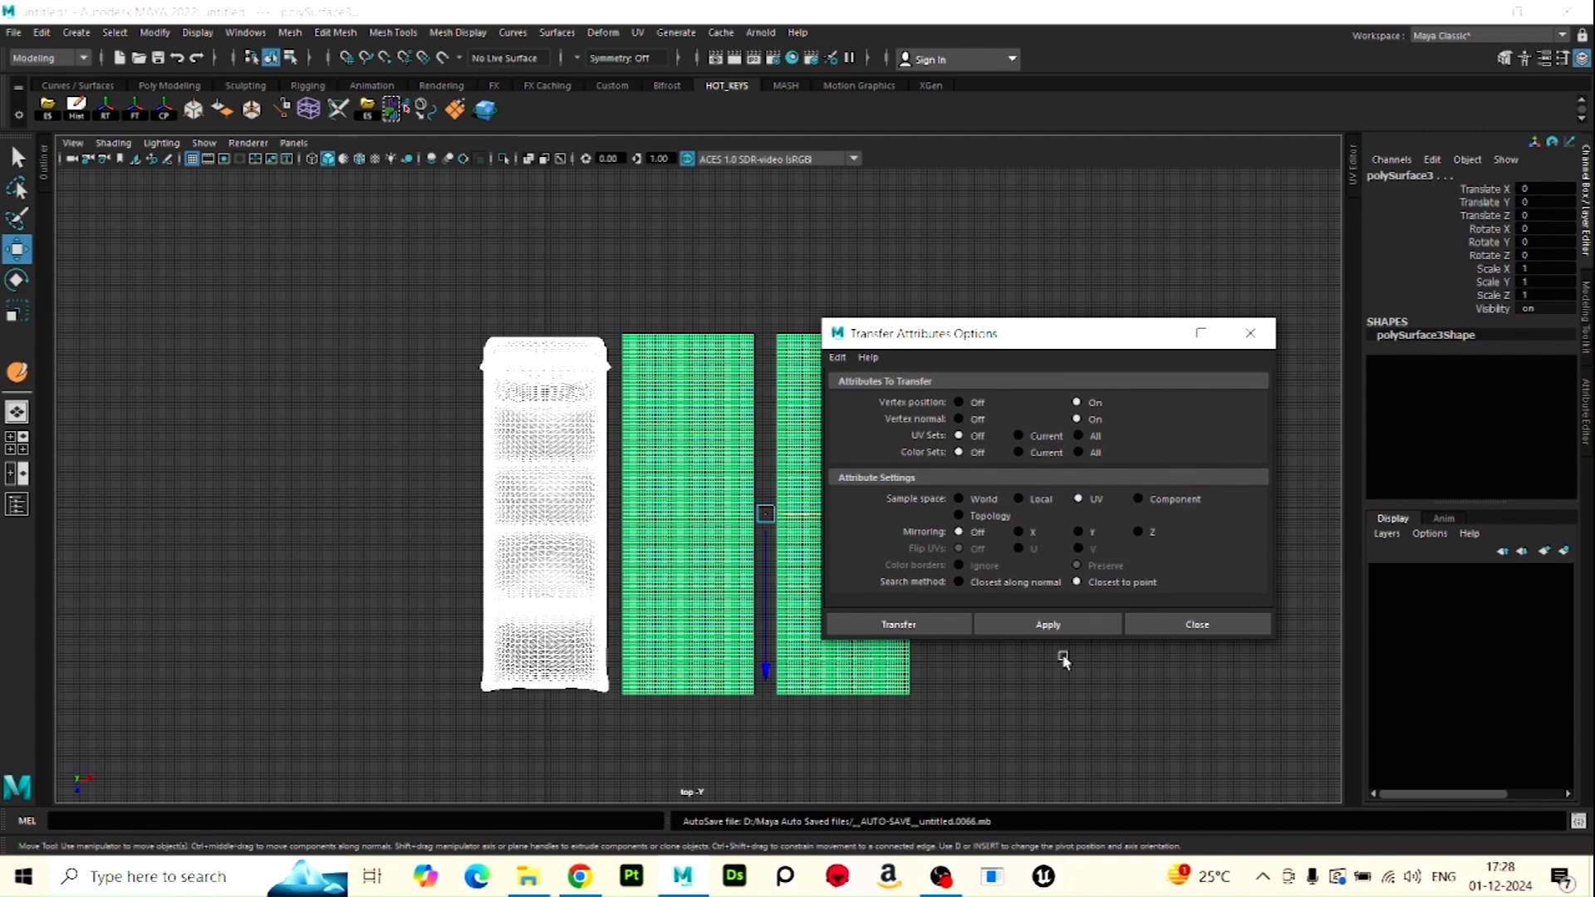
drag(1012, 347, 1094, 270)
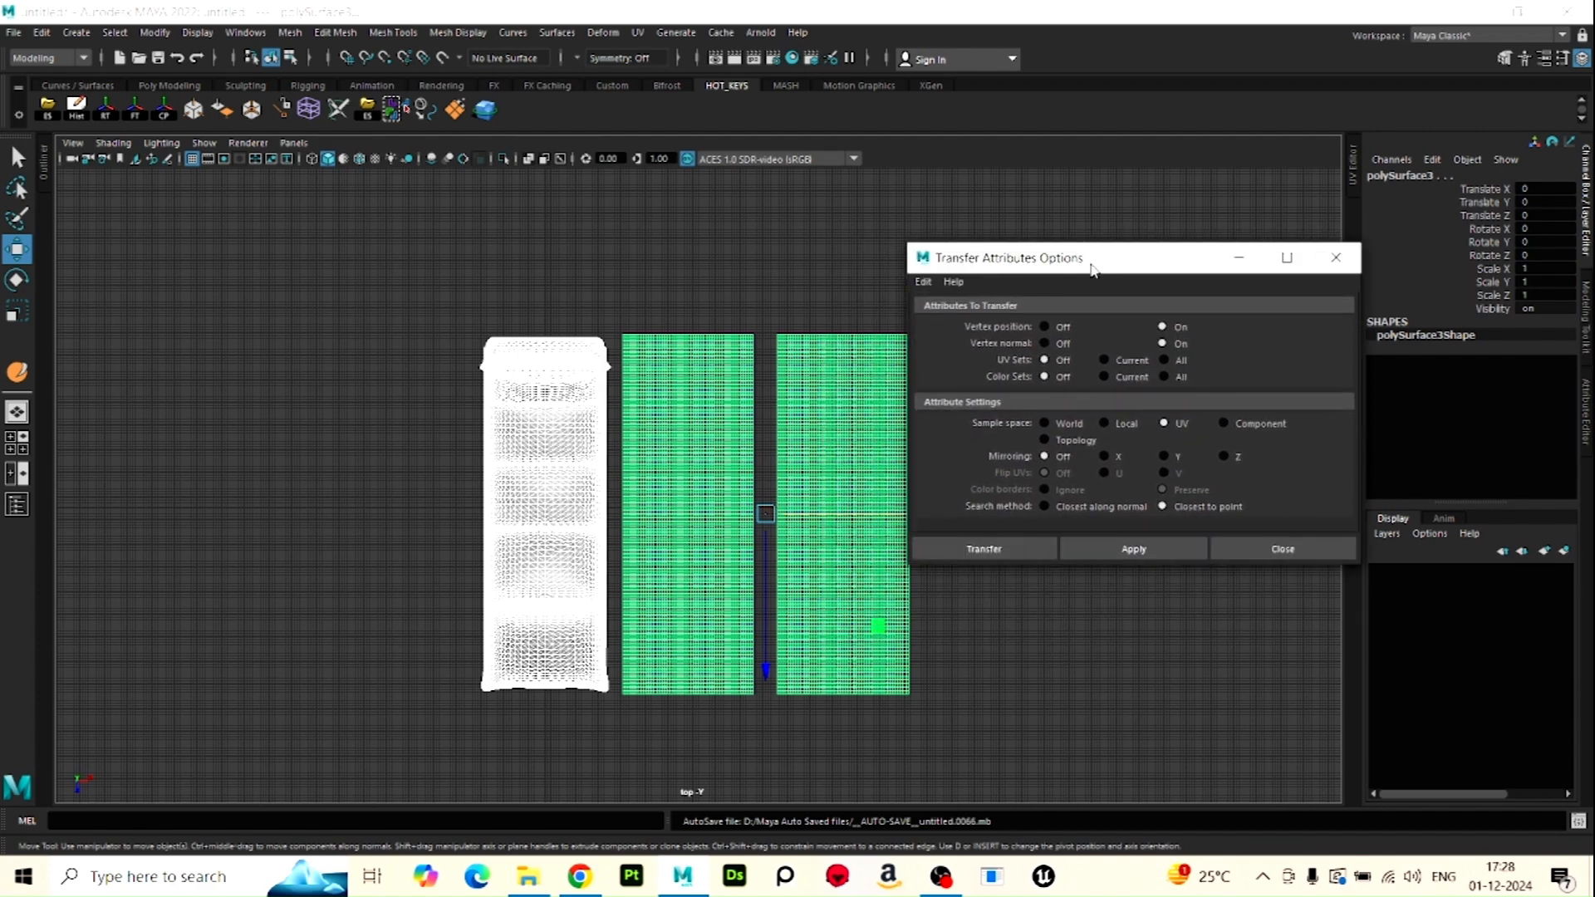
Apply the attribute transfer with the current settings, close its options, and return to the perspective view
click(1135, 549)
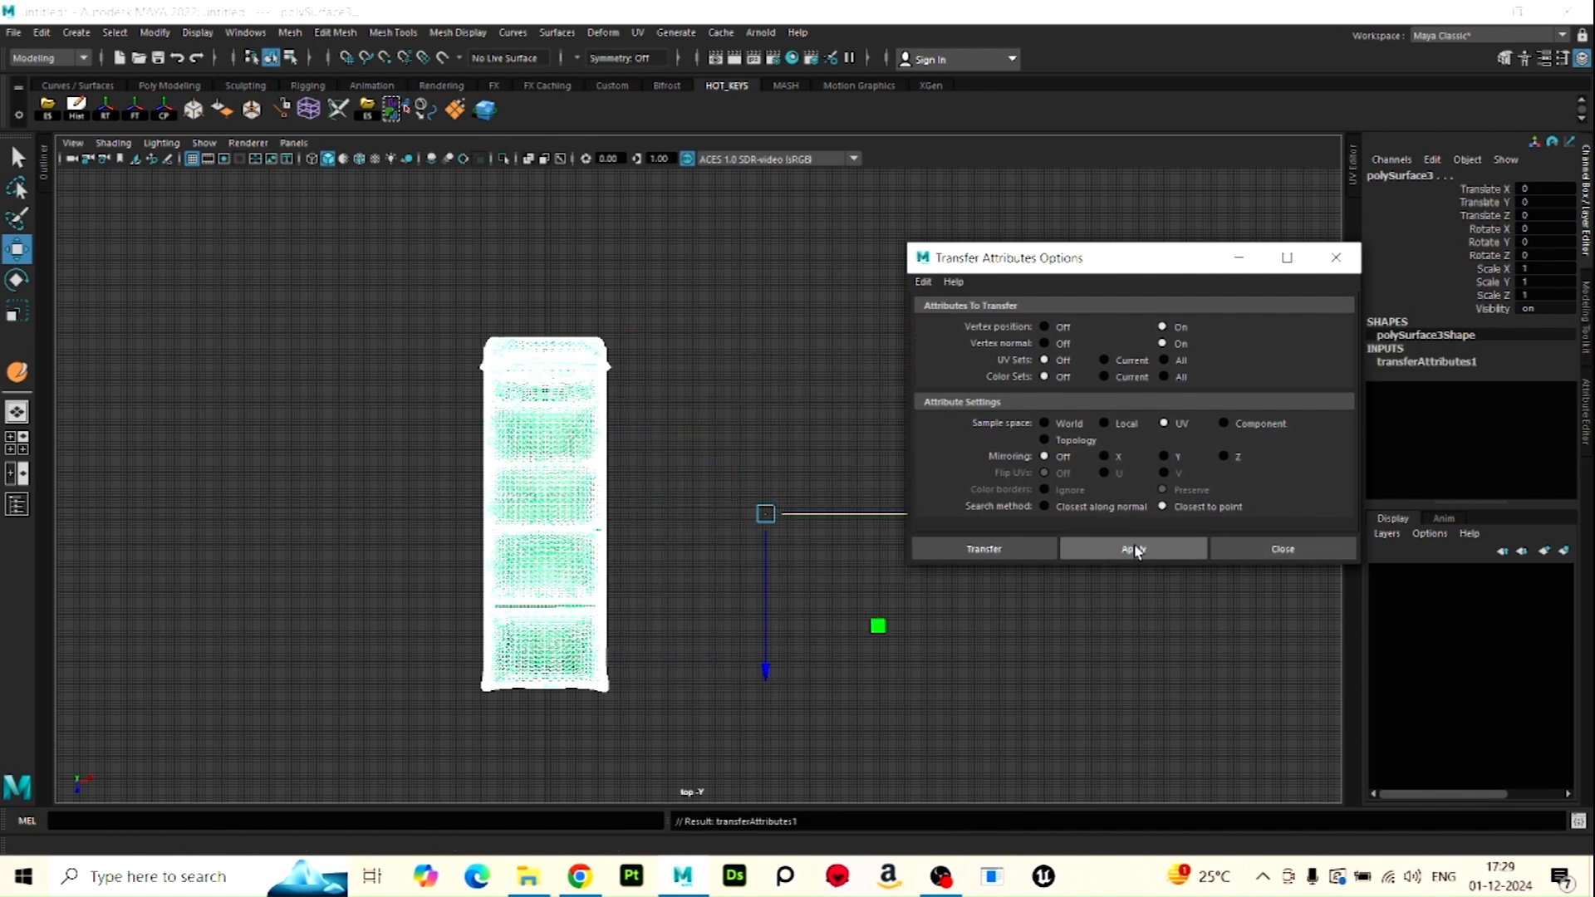
click(1336, 258)
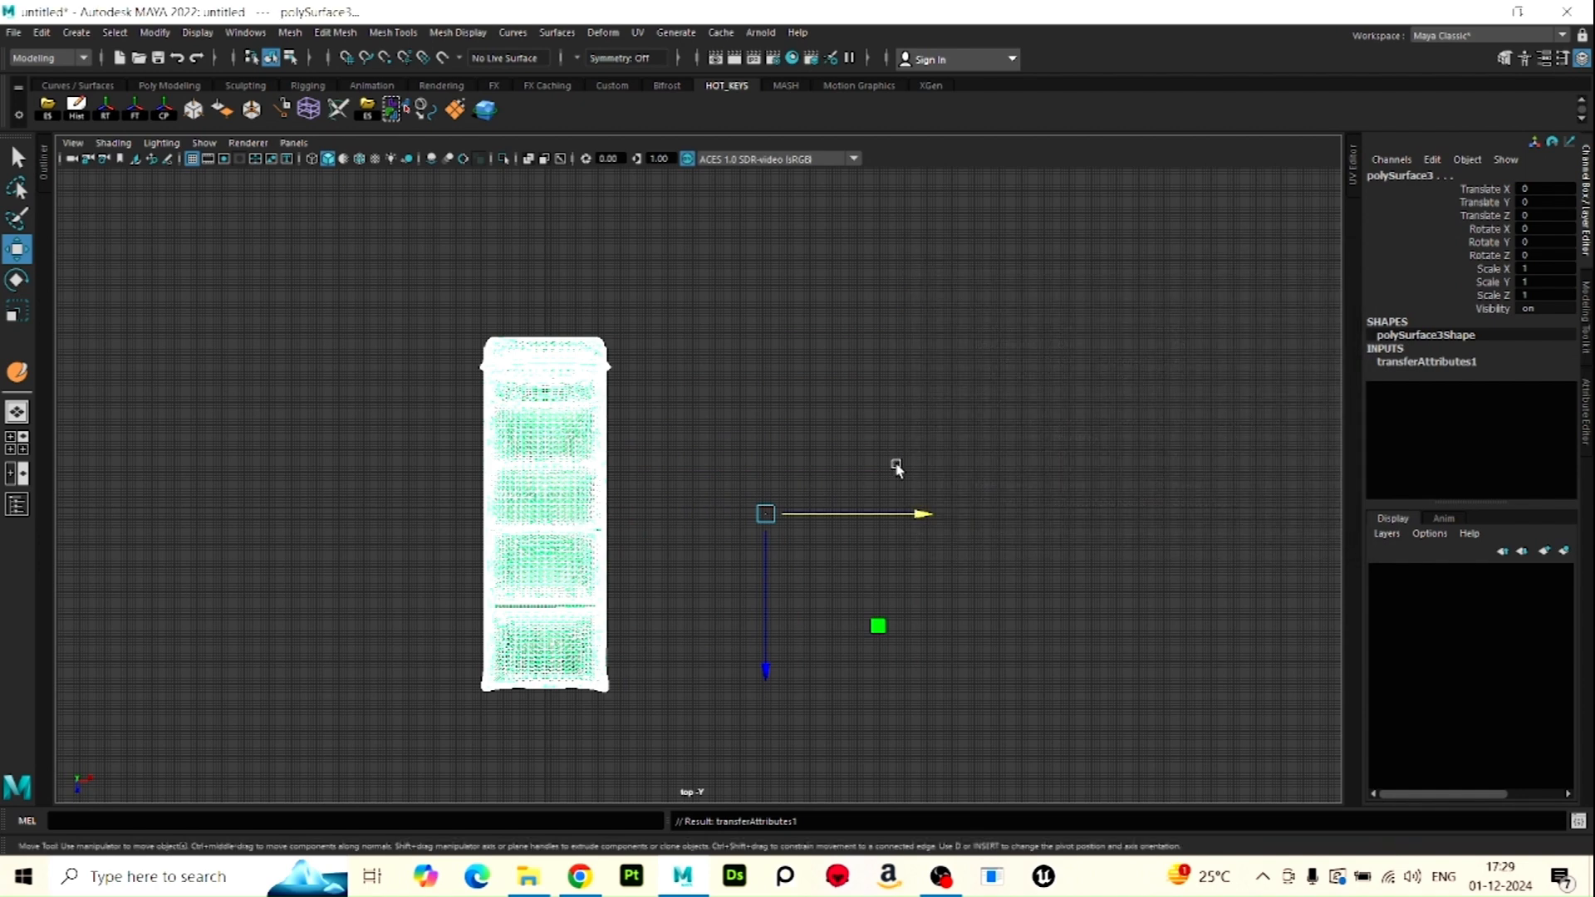
key(space)
key(space)
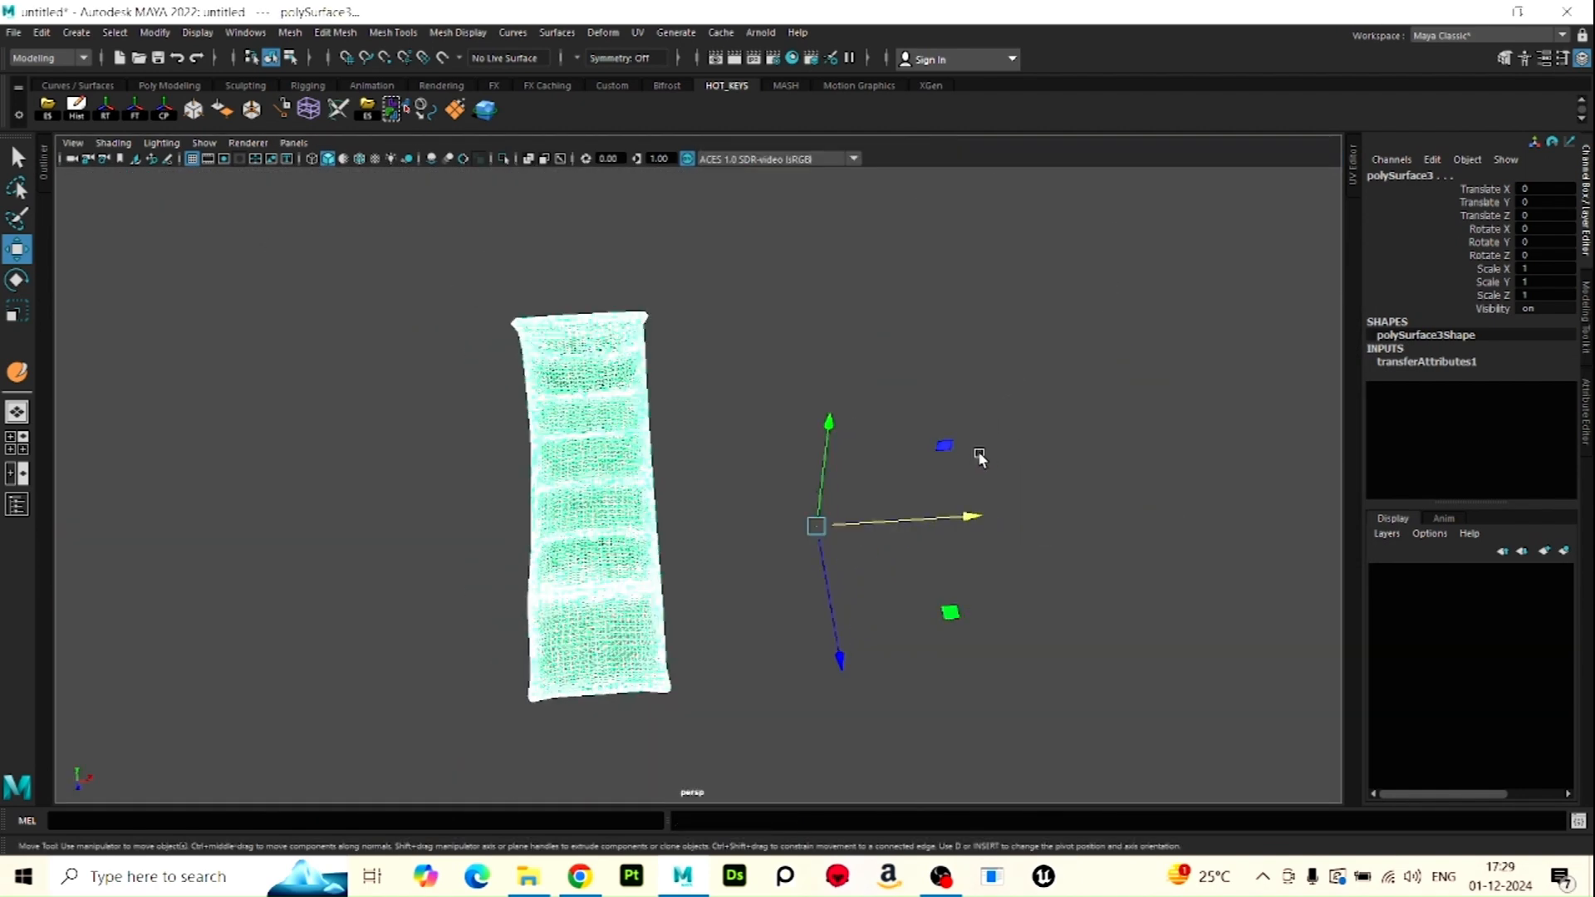
Clear the selection and select only the newly wrapped quad mesh overlapping the original cushion
click(762, 455)
scroll(754, 482, up, 5)
alt+drag(745, 516, 836, 464)
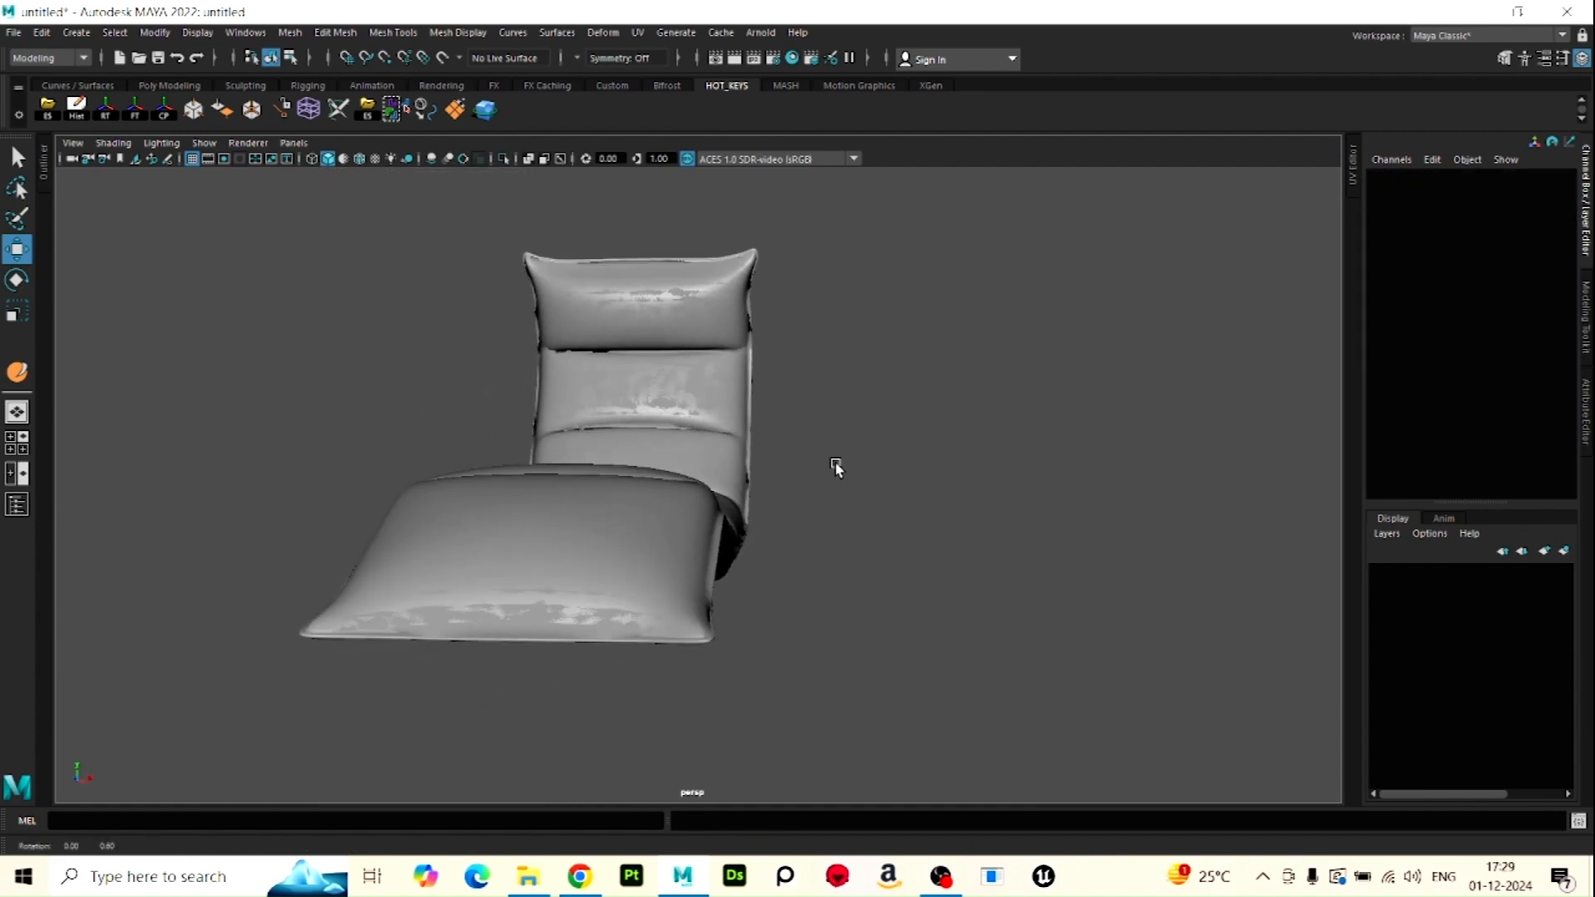
click(695, 399)
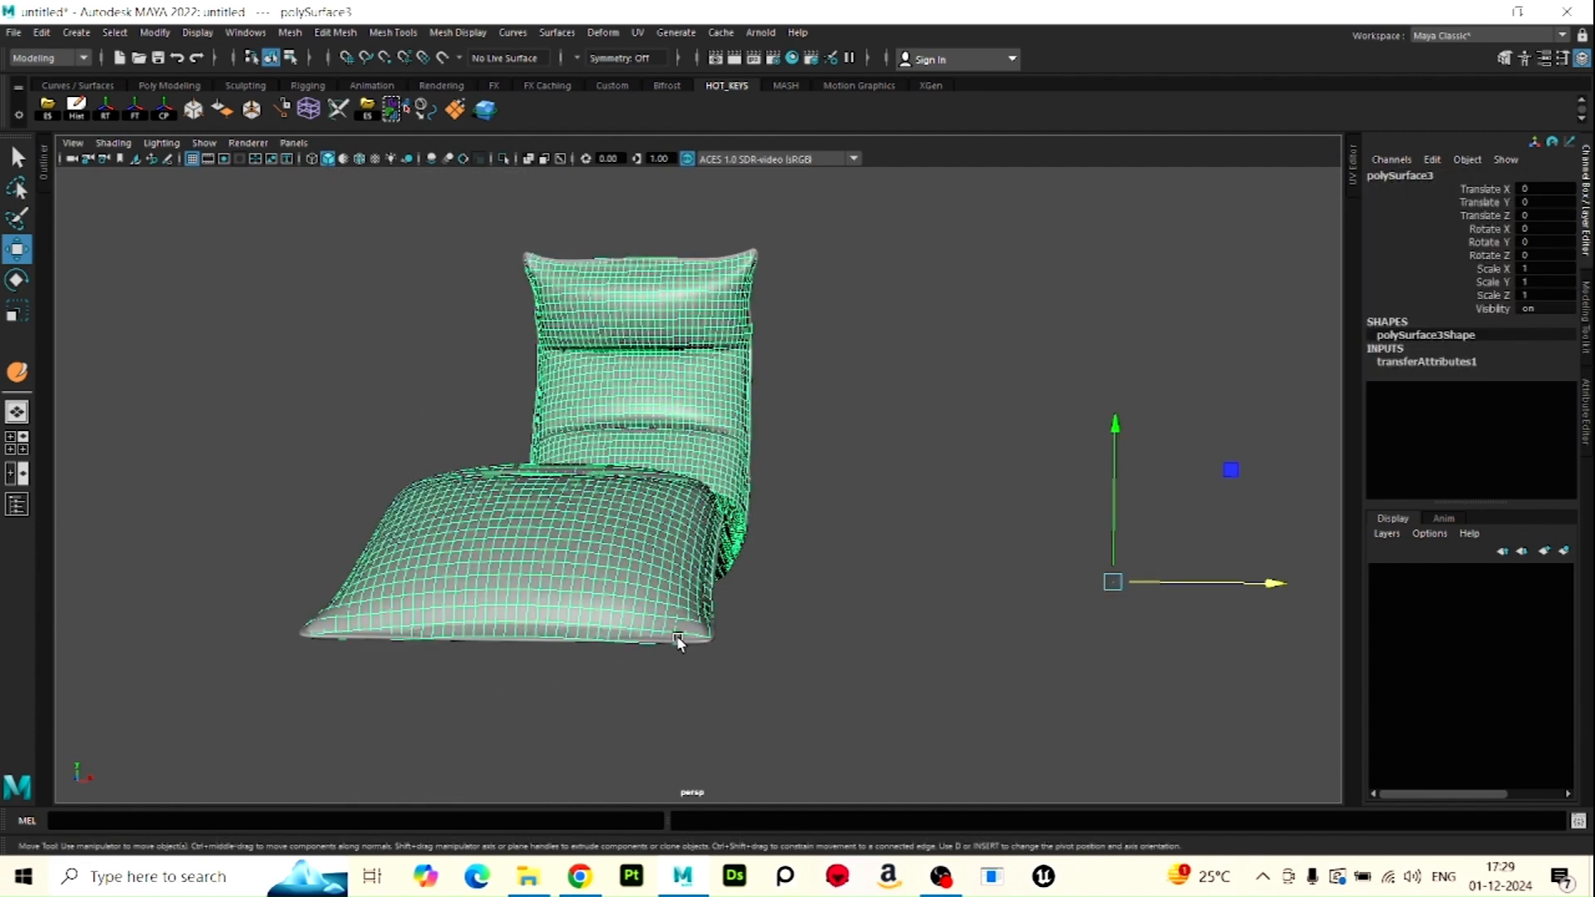
drag(678, 640, 707, 673)
key(ctrl+z)
shift+drag(621, 539, 658, 594)
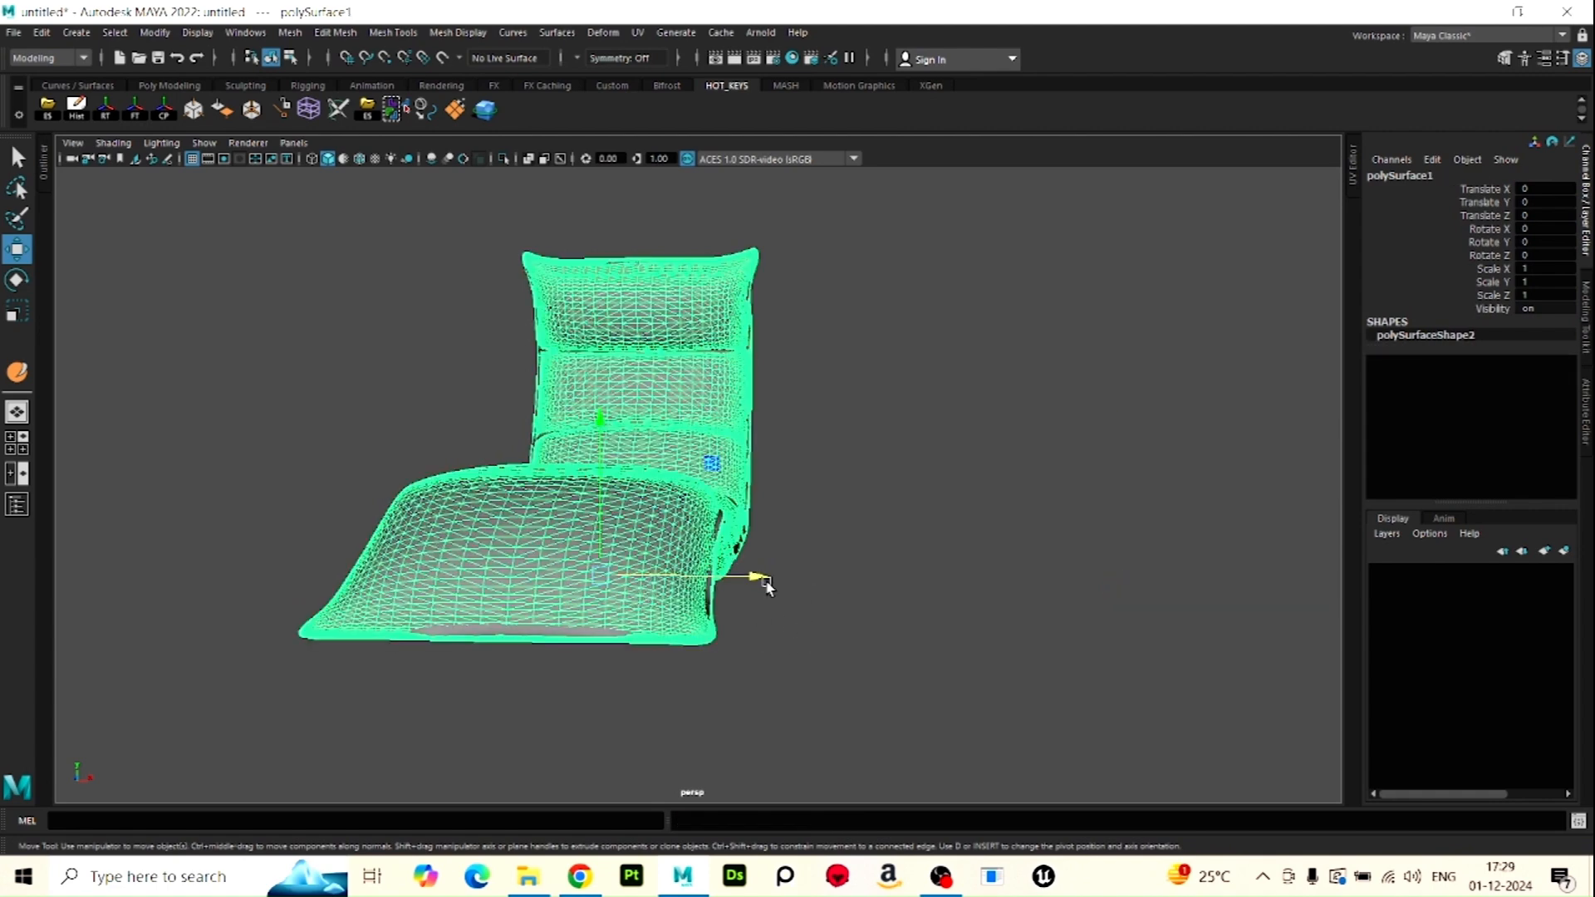
drag(767, 586, 758, 577)
key(ctrl+z)
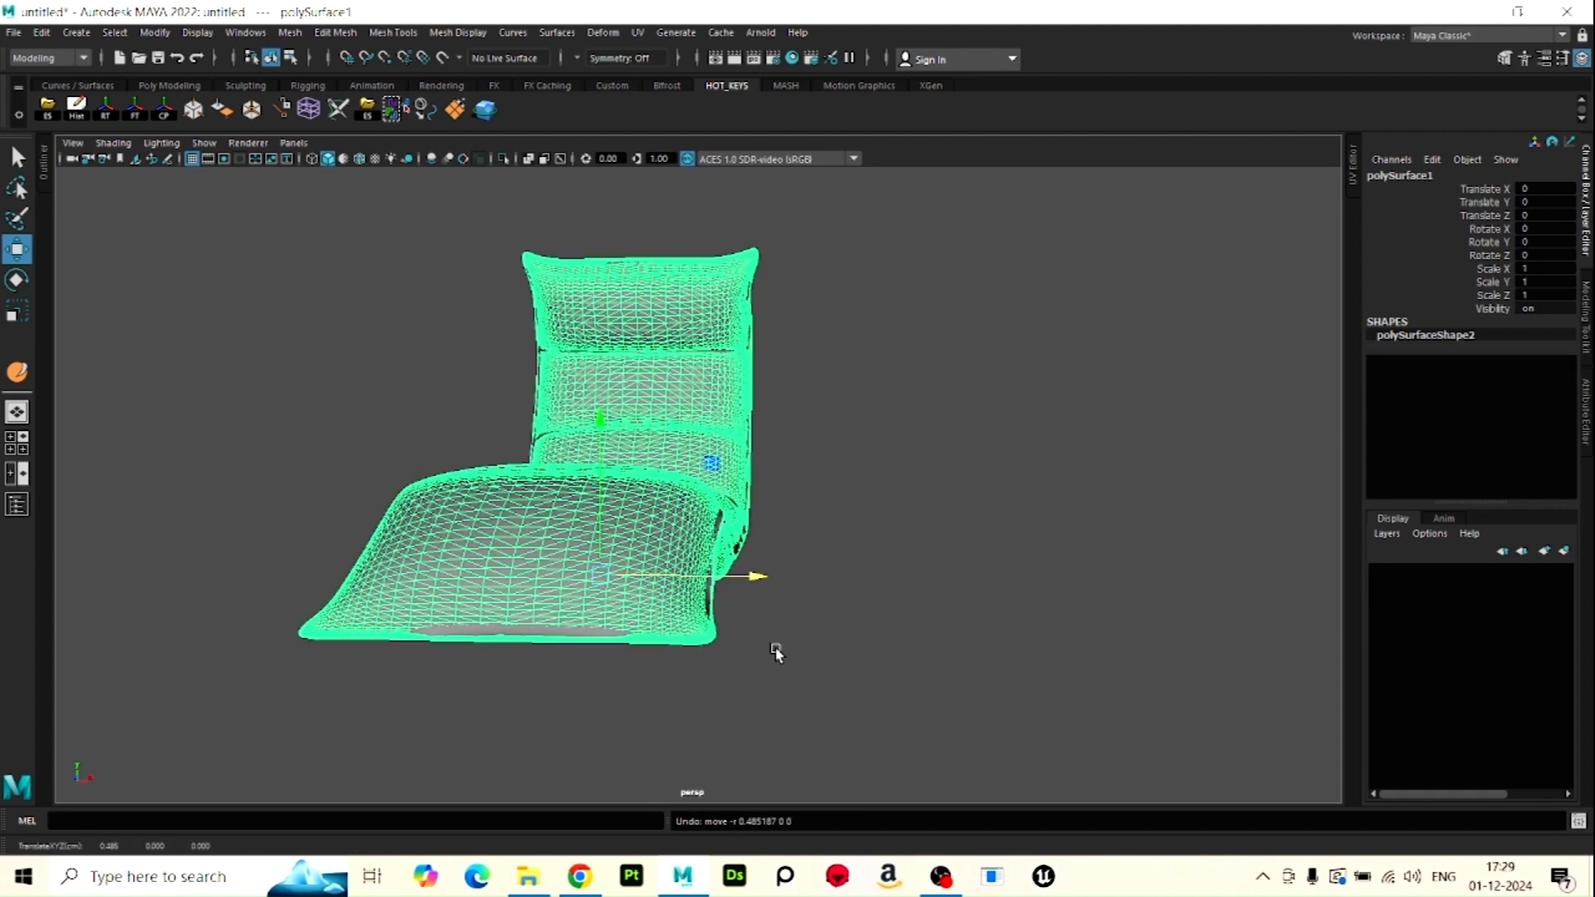
key(ctrl+z)
Move the wrapped mesh along X to a Translate X of about 67.6, beside the original cushion, and deselect it
drag(1105, 584, 1513, 587)
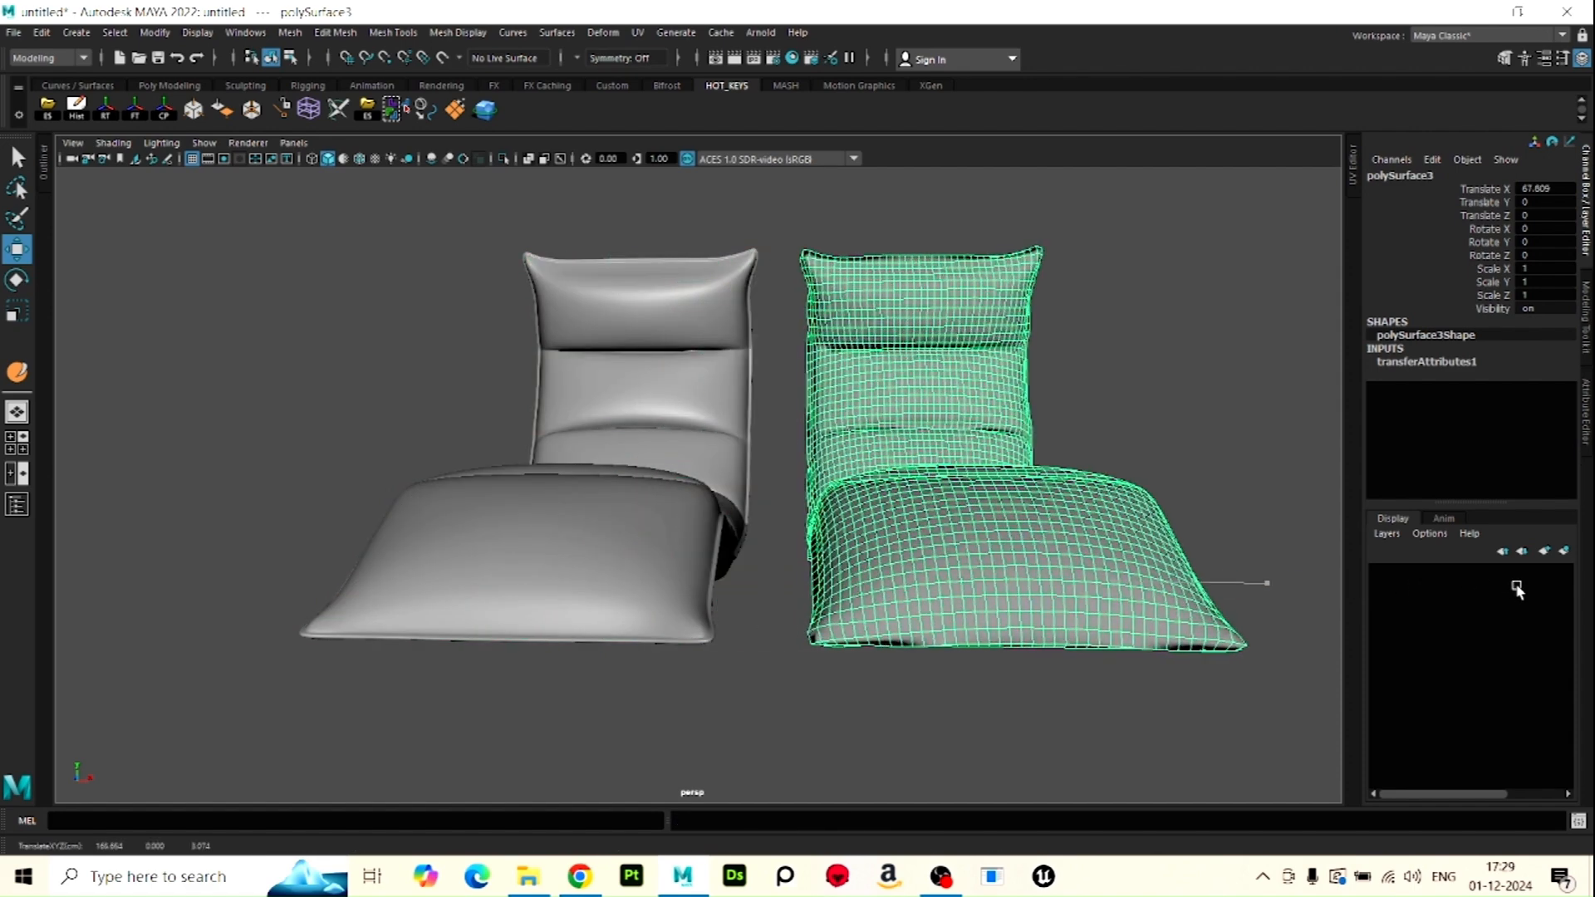
click(1101, 314)
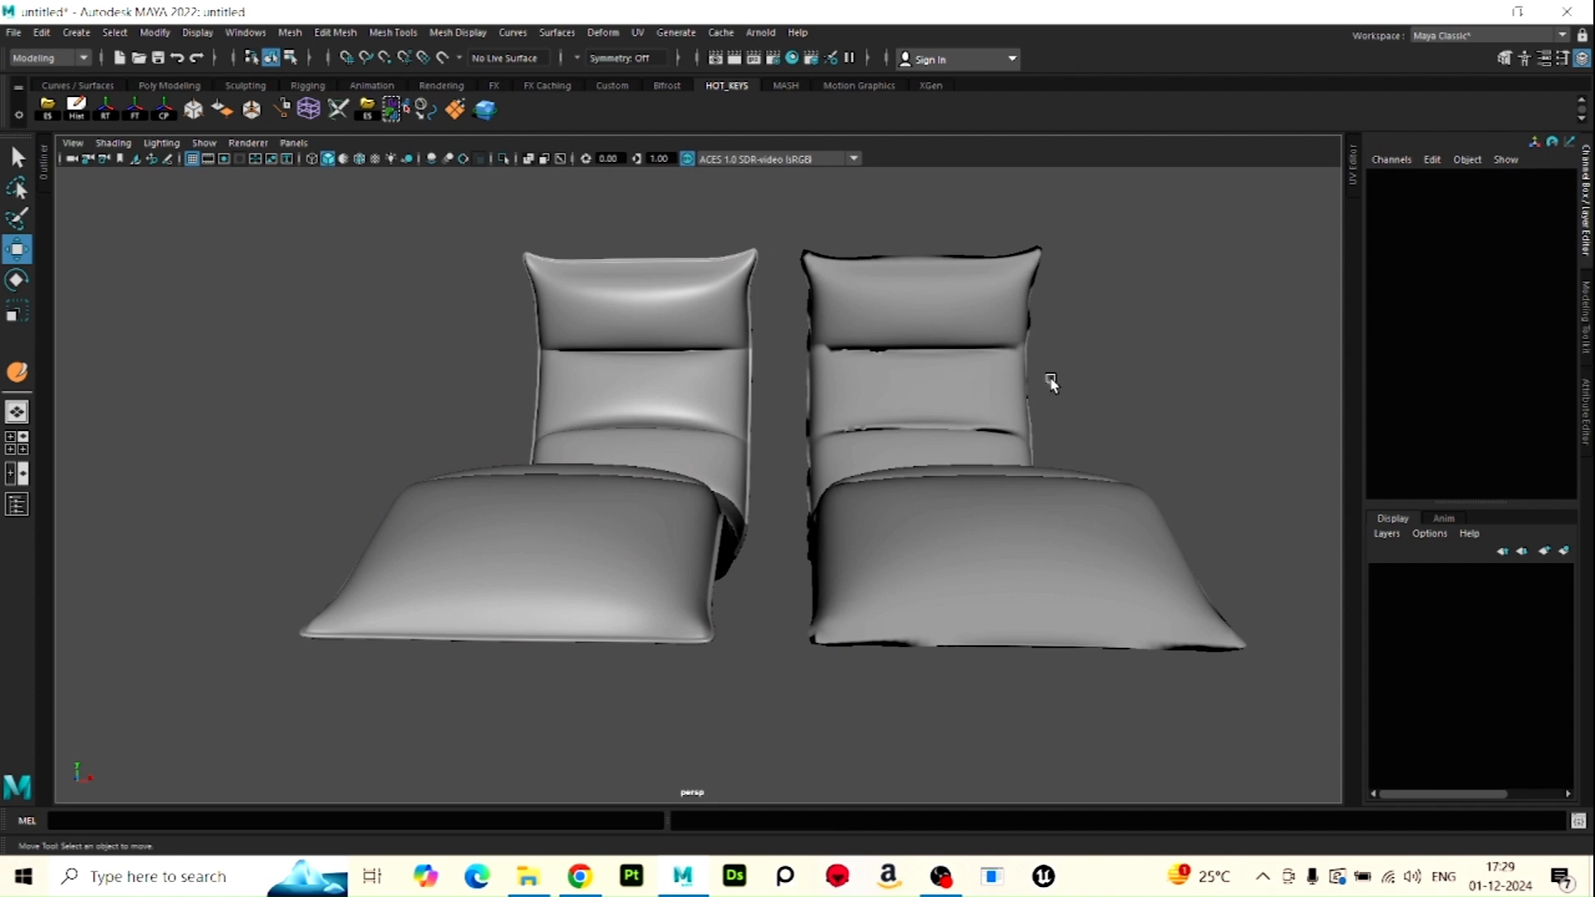
Examine the wrapped mesh's quad topology and the shading along its side edges and creases, with and without the selection wireframe
alt+drag(1084, 413, 790, 535)
click(833, 478)
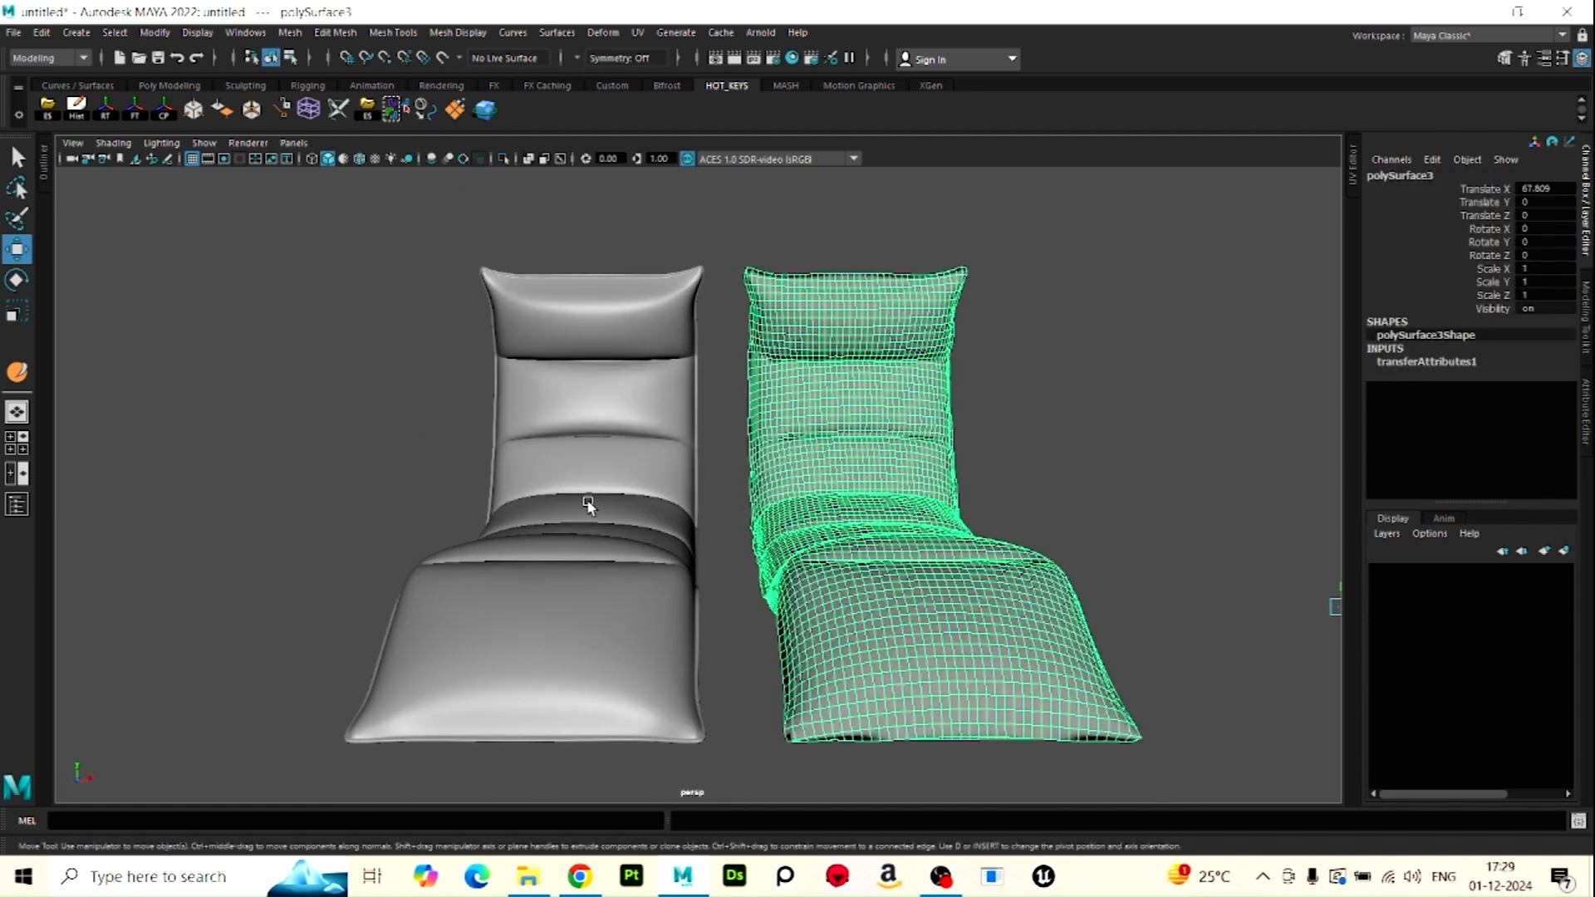
alt+drag(588, 504, 731, 486)
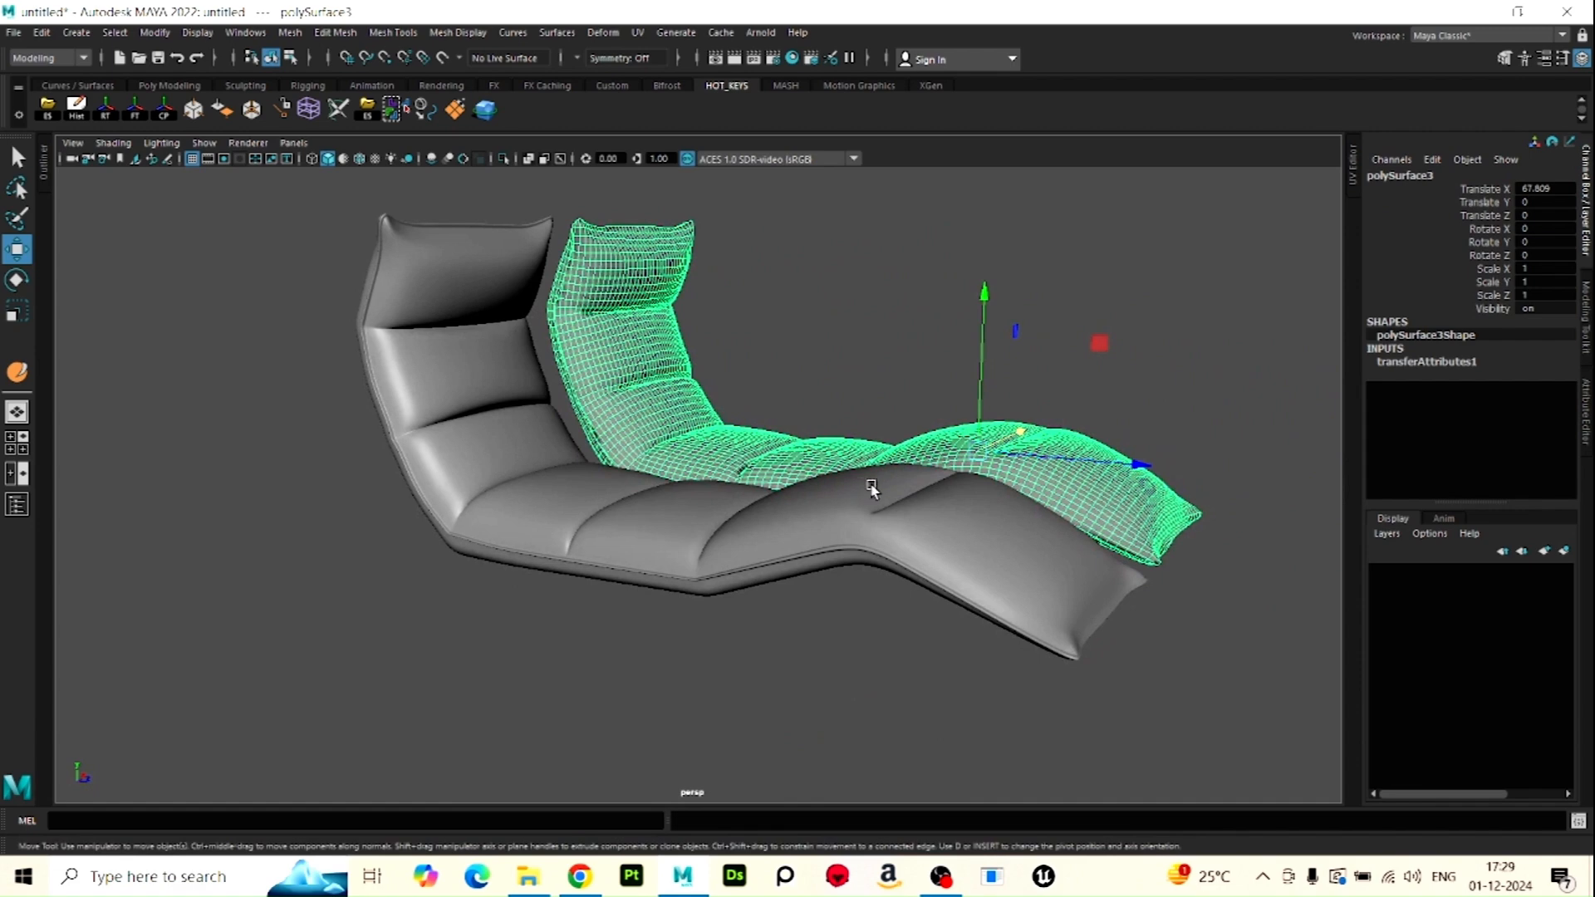
click(867, 463)
click(799, 377)
scroll(584, 405, down, 3)
alt+drag(731, 387, 459, 416)
scroll(840, 559, up, 10)
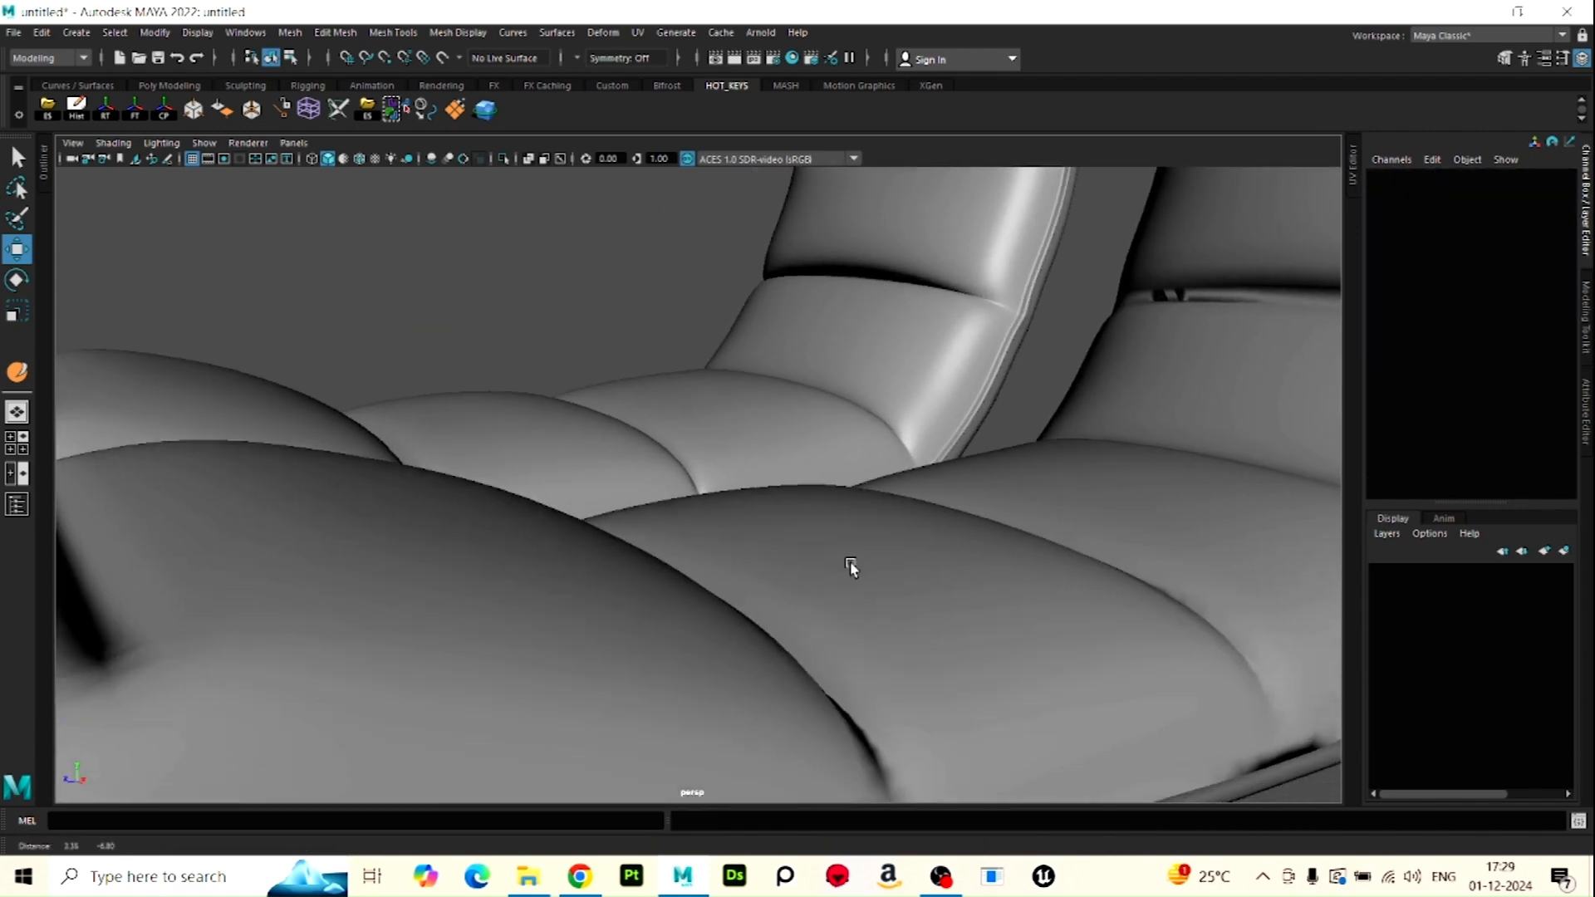
alt+drag(852, 568, 876, 527)
click(797, 597)
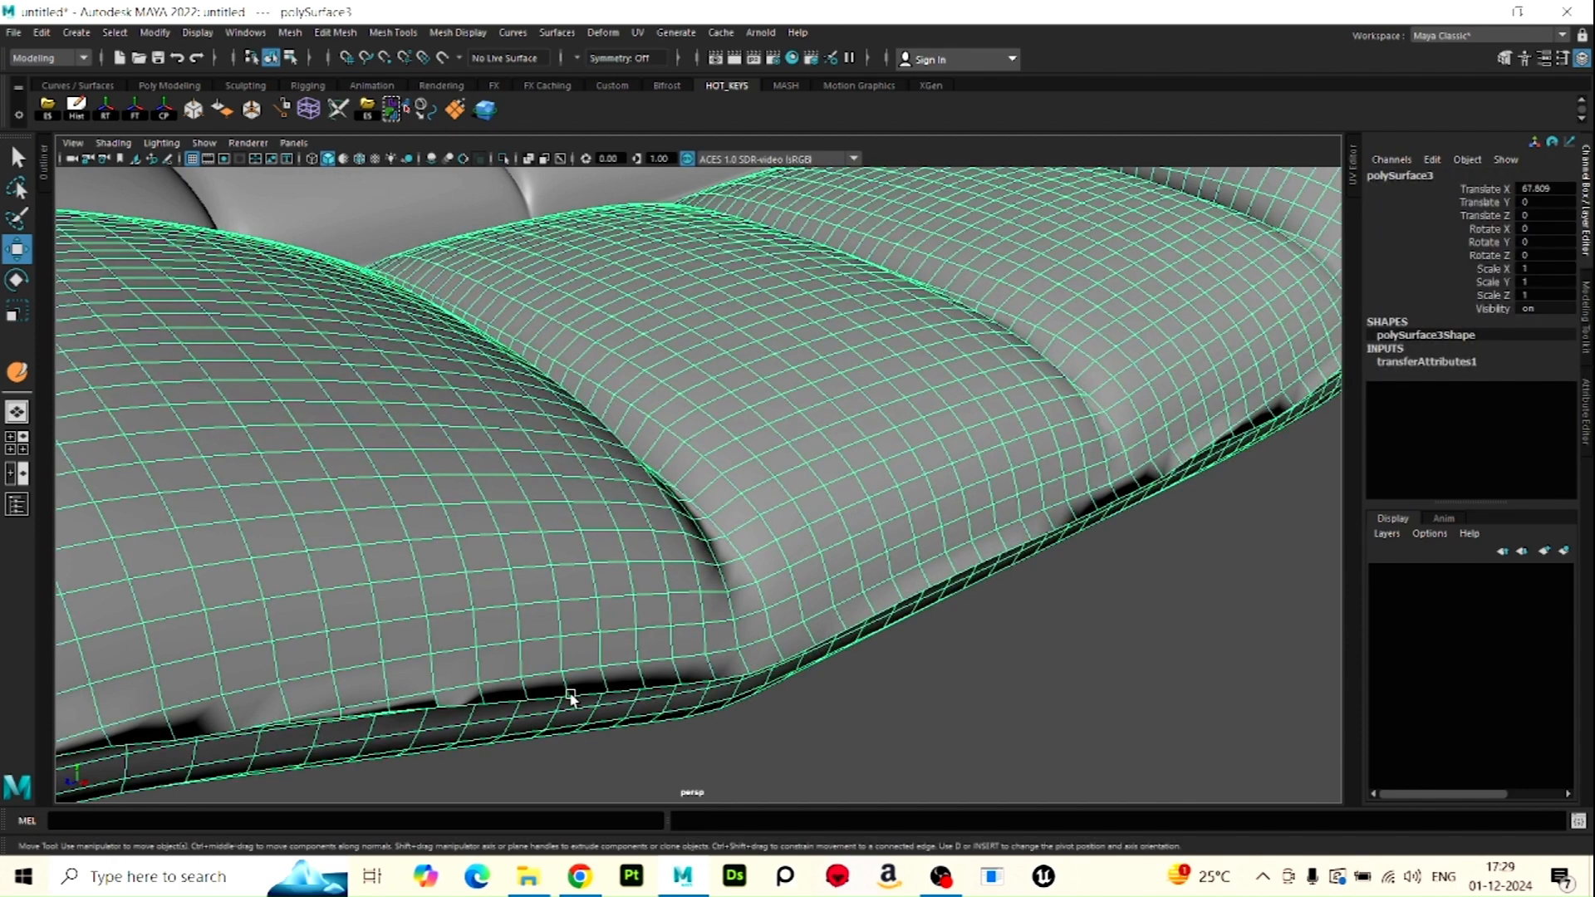
alt+drag(718, 674, 823, 451)
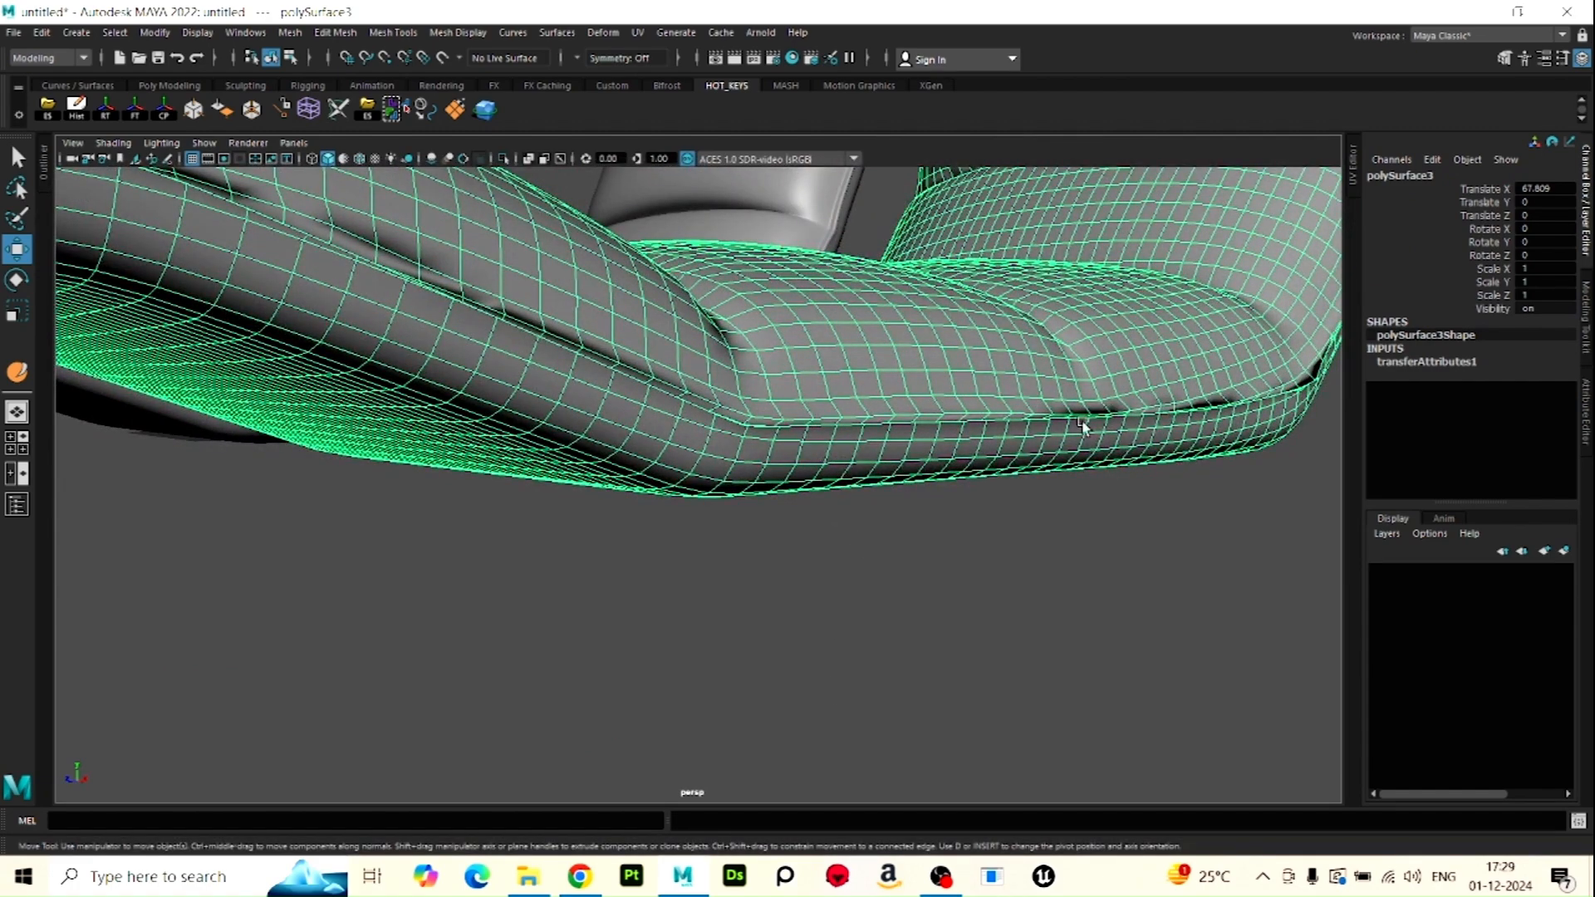
alt+drag(1080, 420, 775, 648)
click(1056, 561)
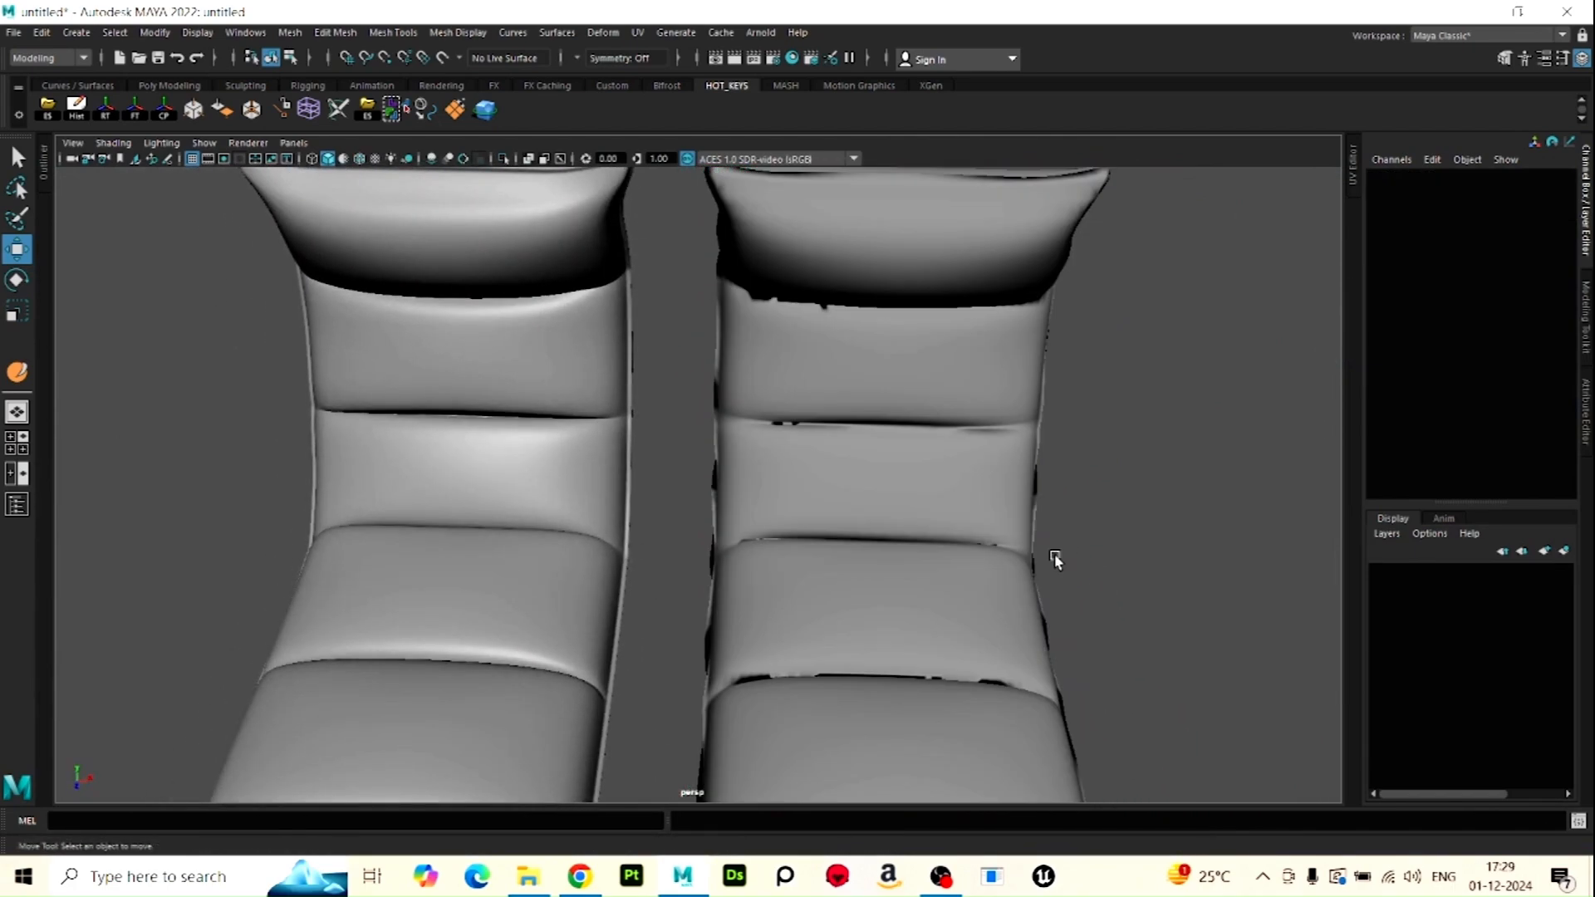
Compare the surface shading of the original cushion and the wrapped mesh from the headrest down to the foot end
scroll(829, 563, down, 3)
alt+middle_drag(823, 542, 840, 477)
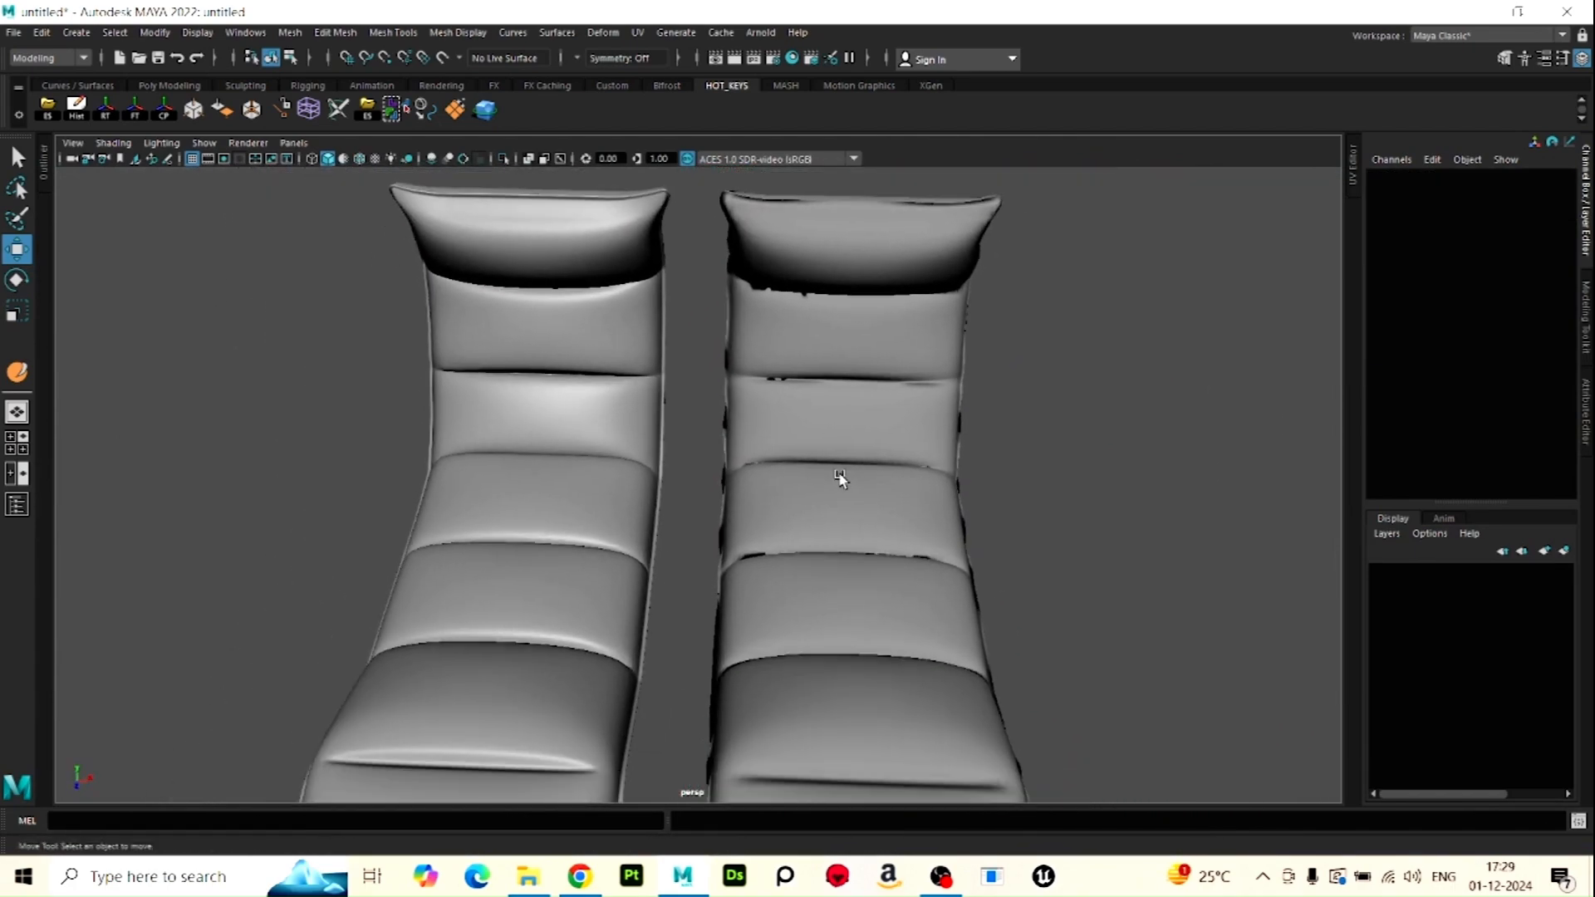
alt+middle_drag(840, 569, 840, 428)
scroll(759, 584, down, 10)
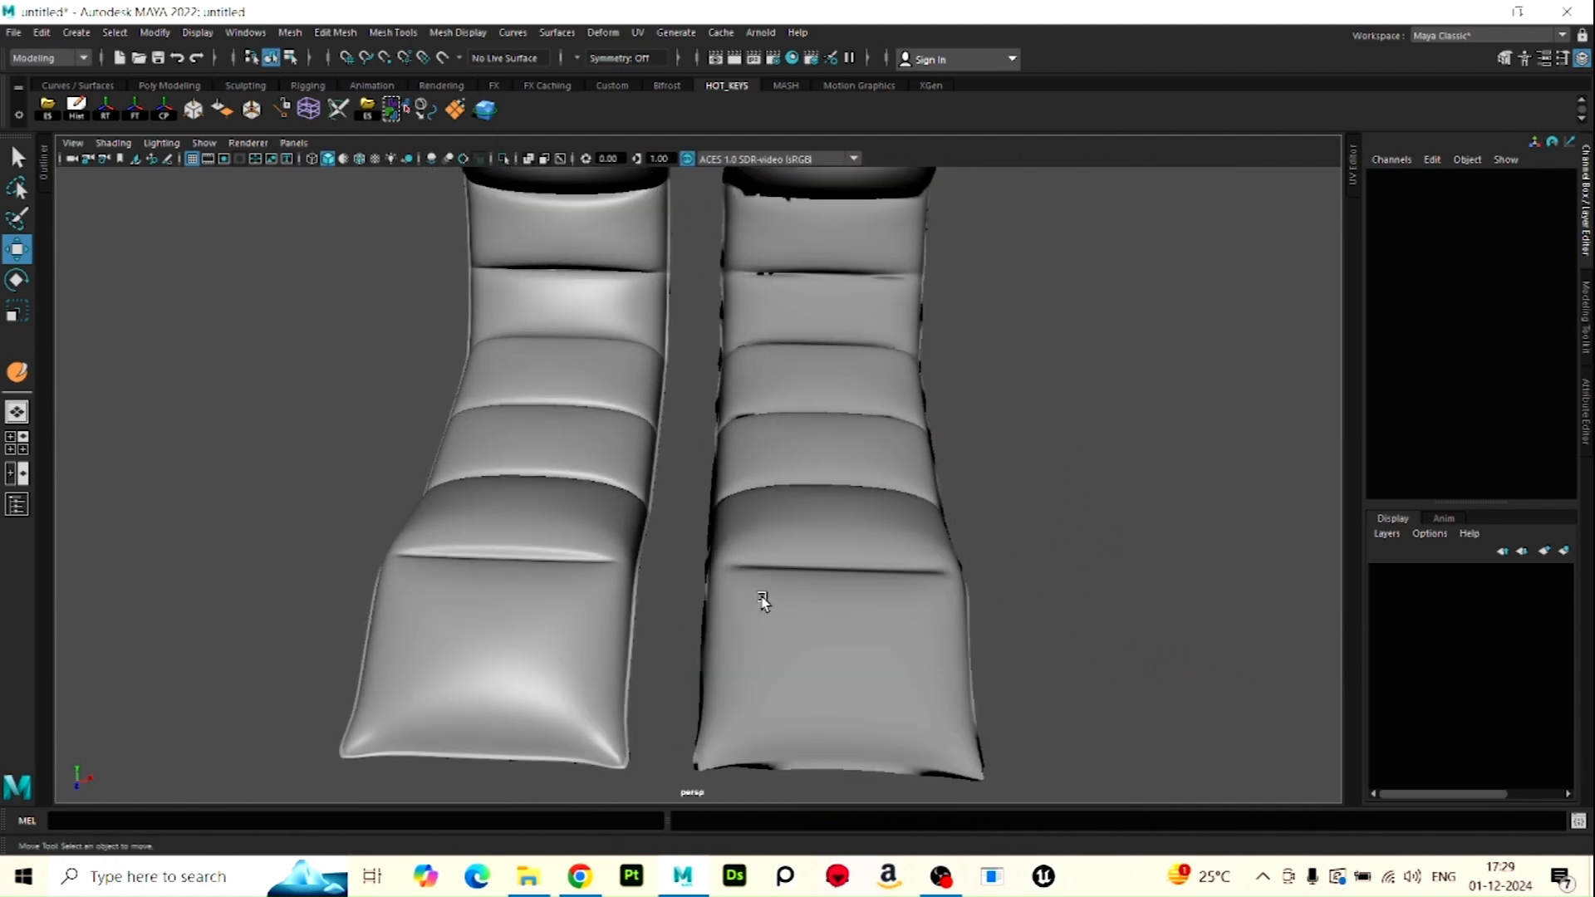
scroll(763, 611, up, 6)
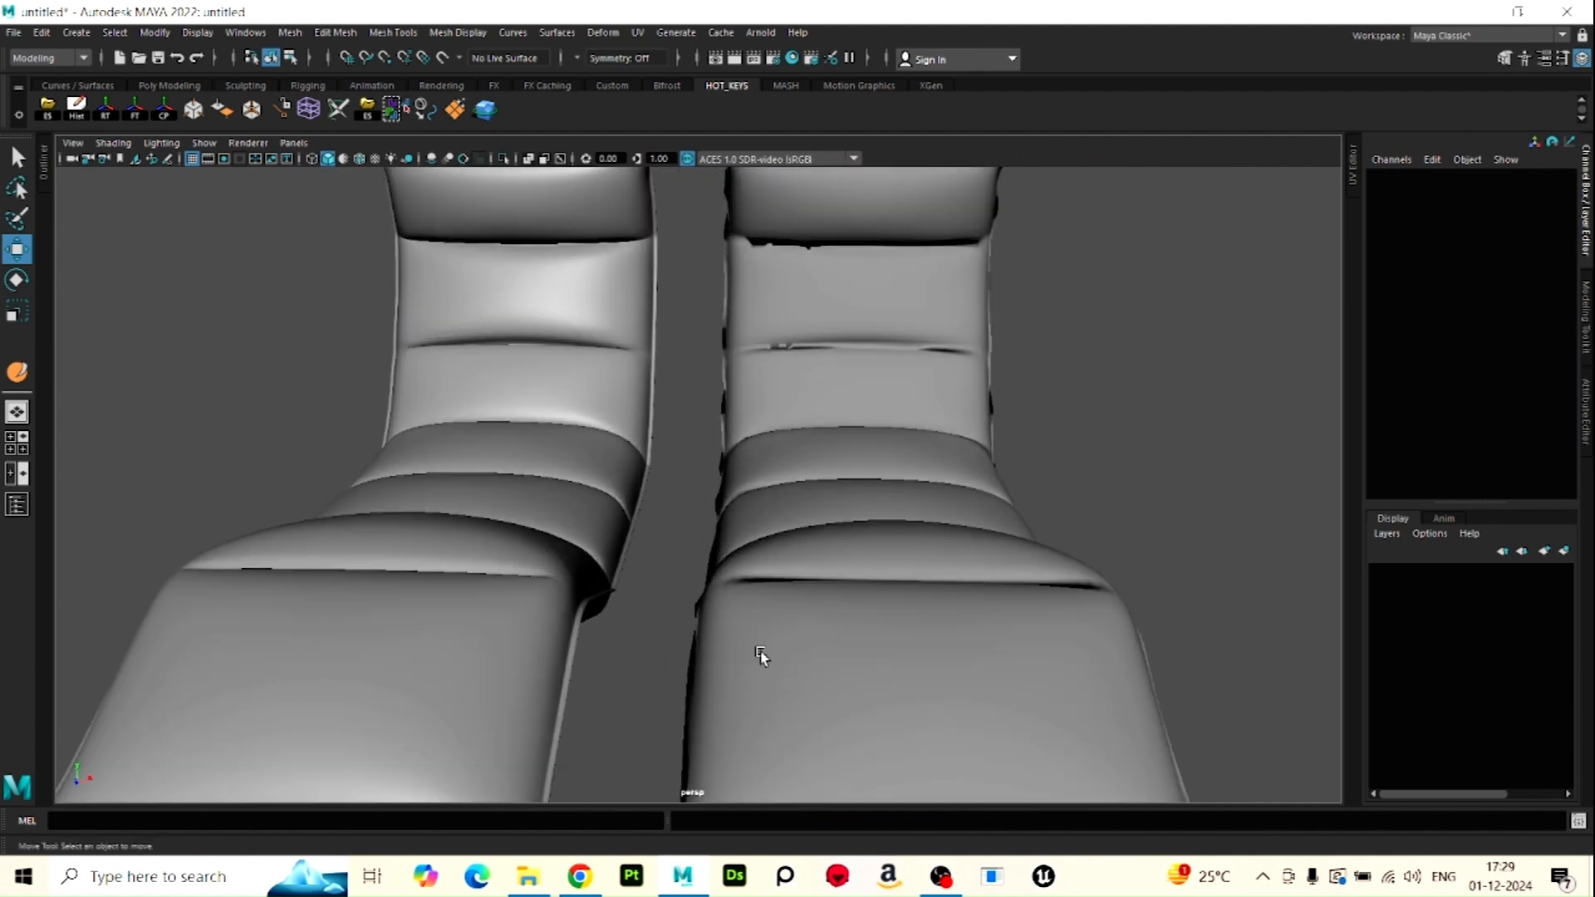
scroll(438, 587, down, 2)
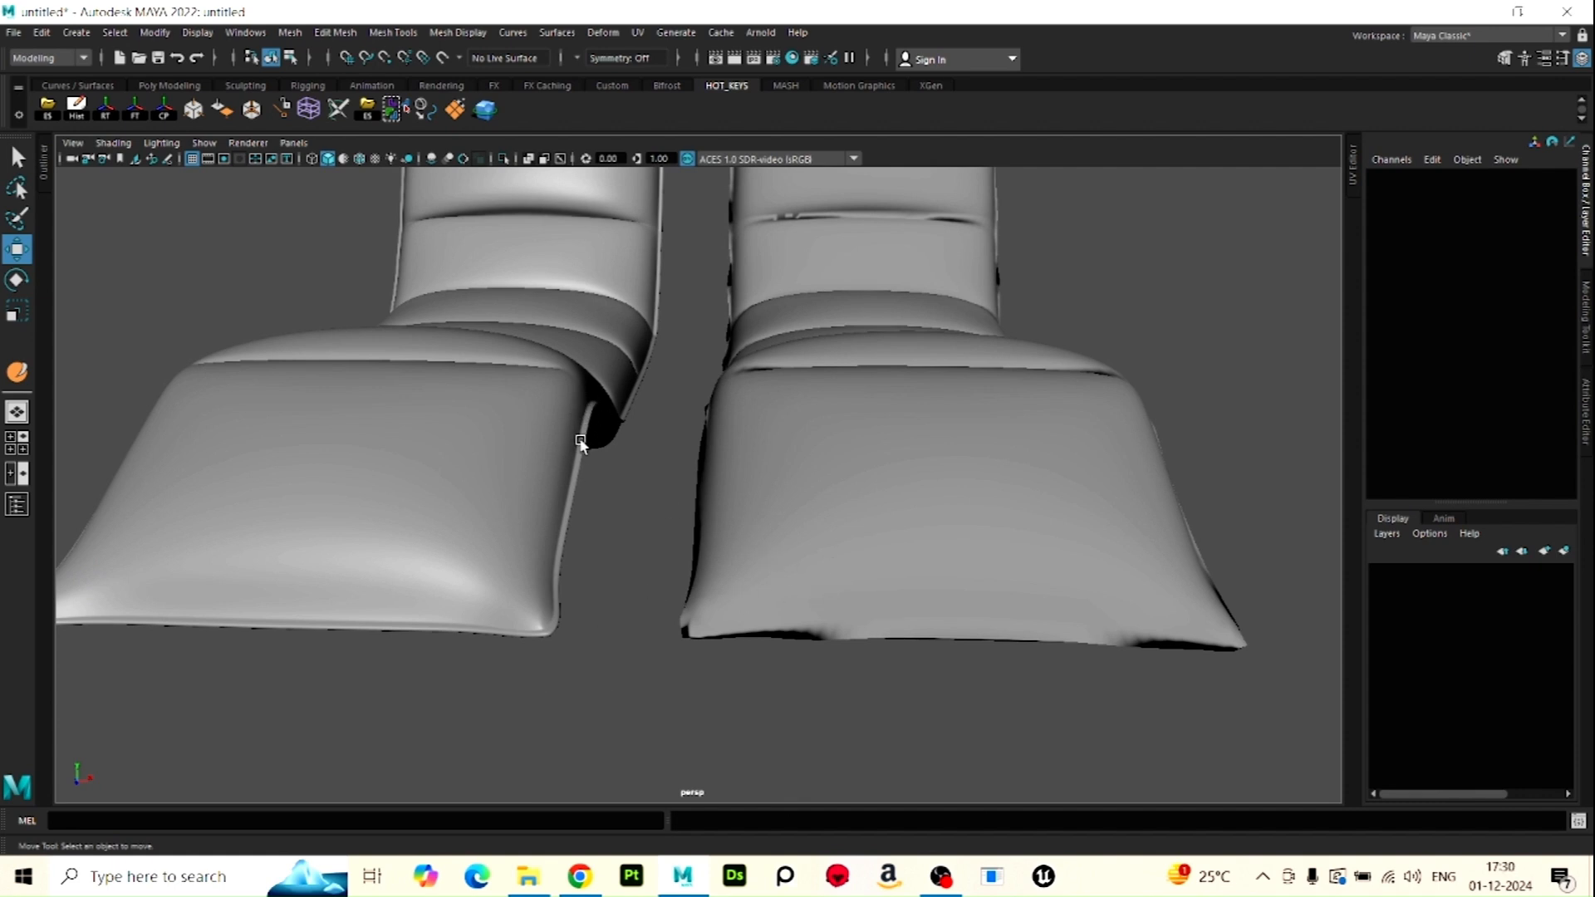
scroll(517, 648, up, 5)
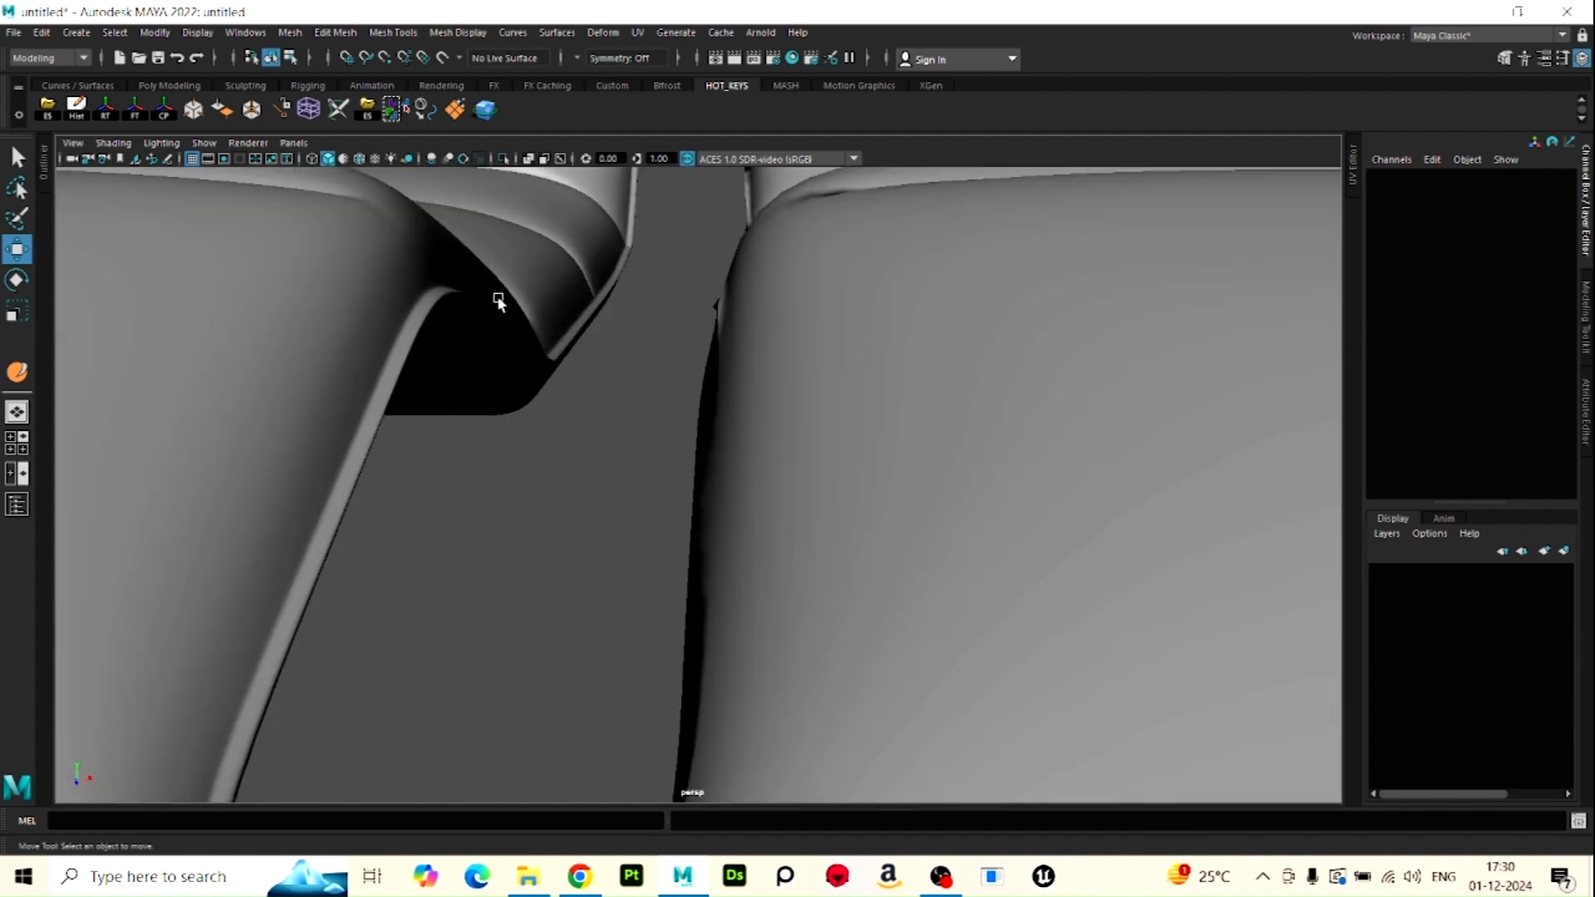
scroll(903, 461, down, 5)
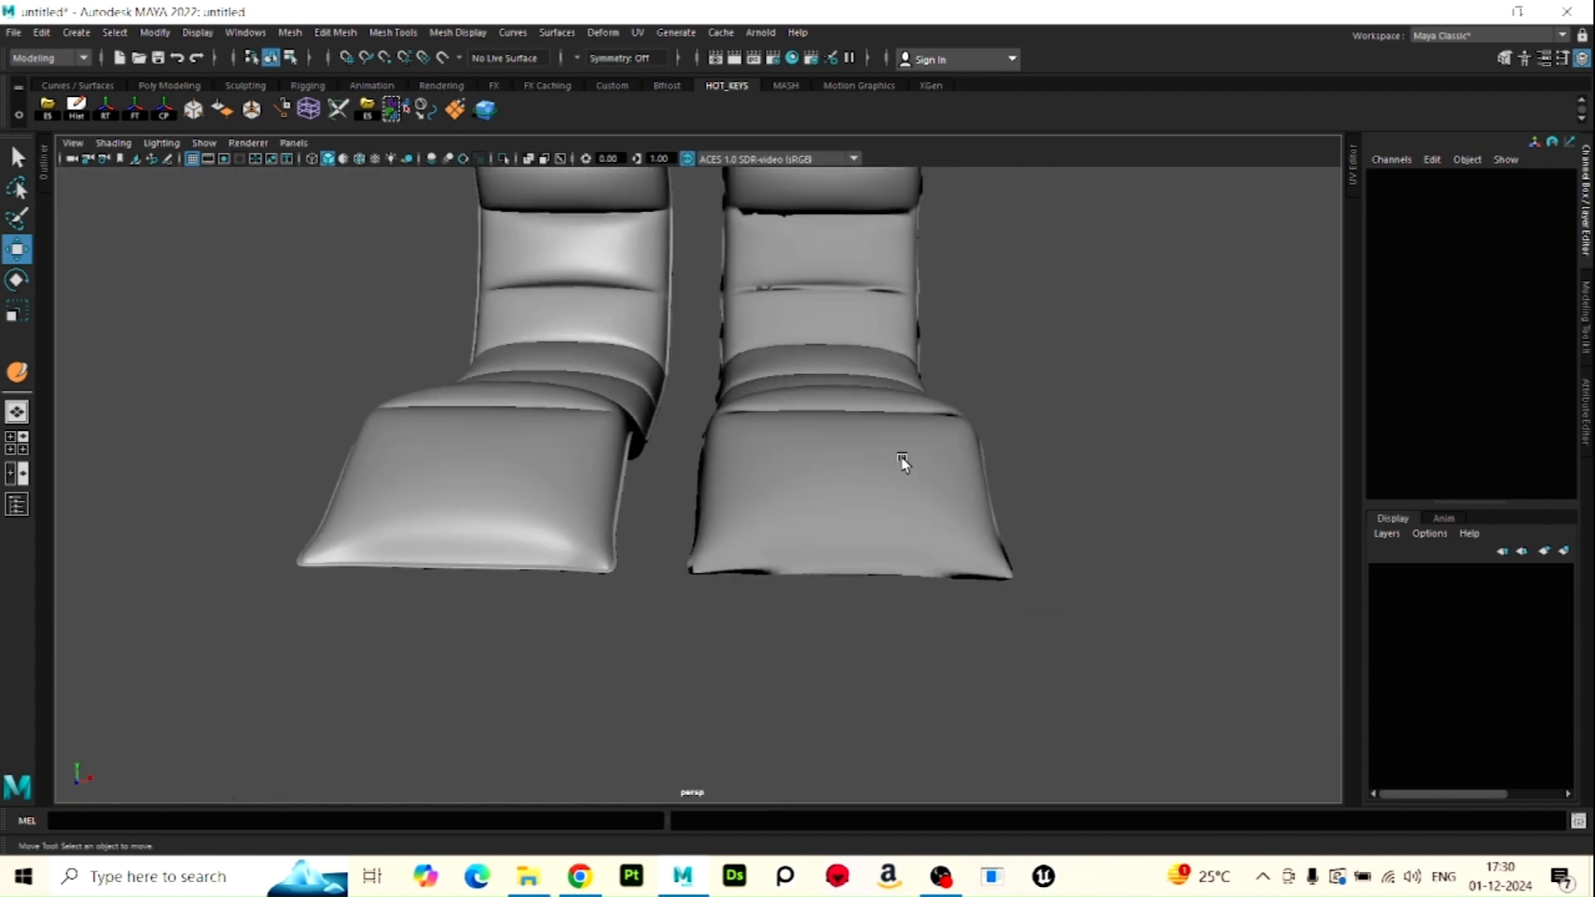
alt+drag(835, 460, 815, 391)
click(847, 470)
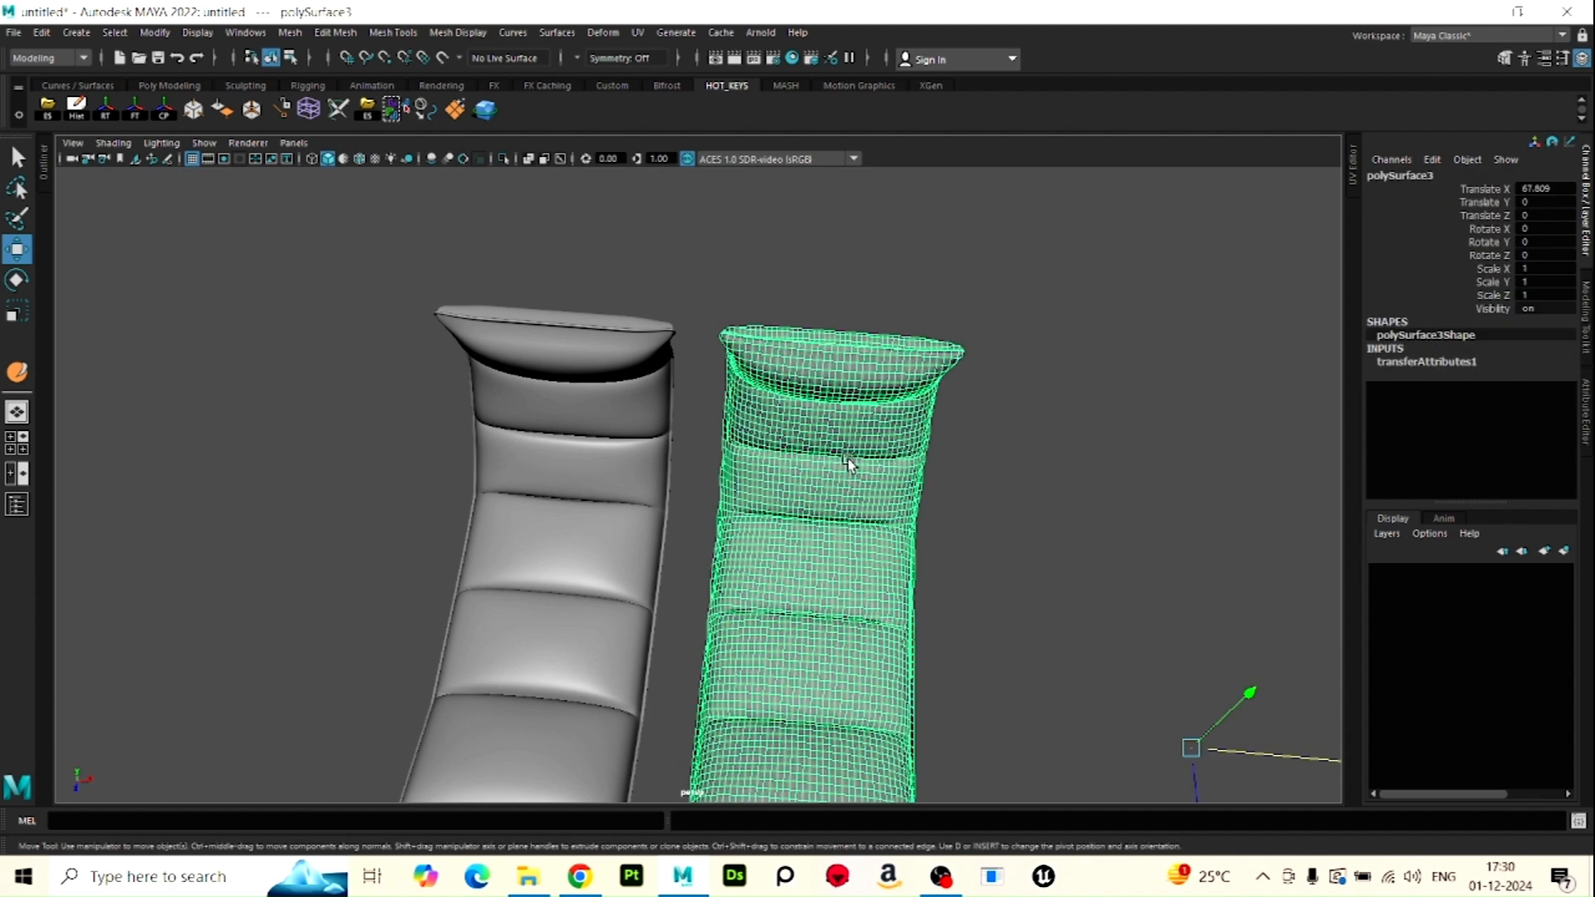
click(988, 539)
scroll(848, 564, up, 2)
alt+drag(823, 599, 833, 542)
alt+middle_drag(833, 542, 708, 474)
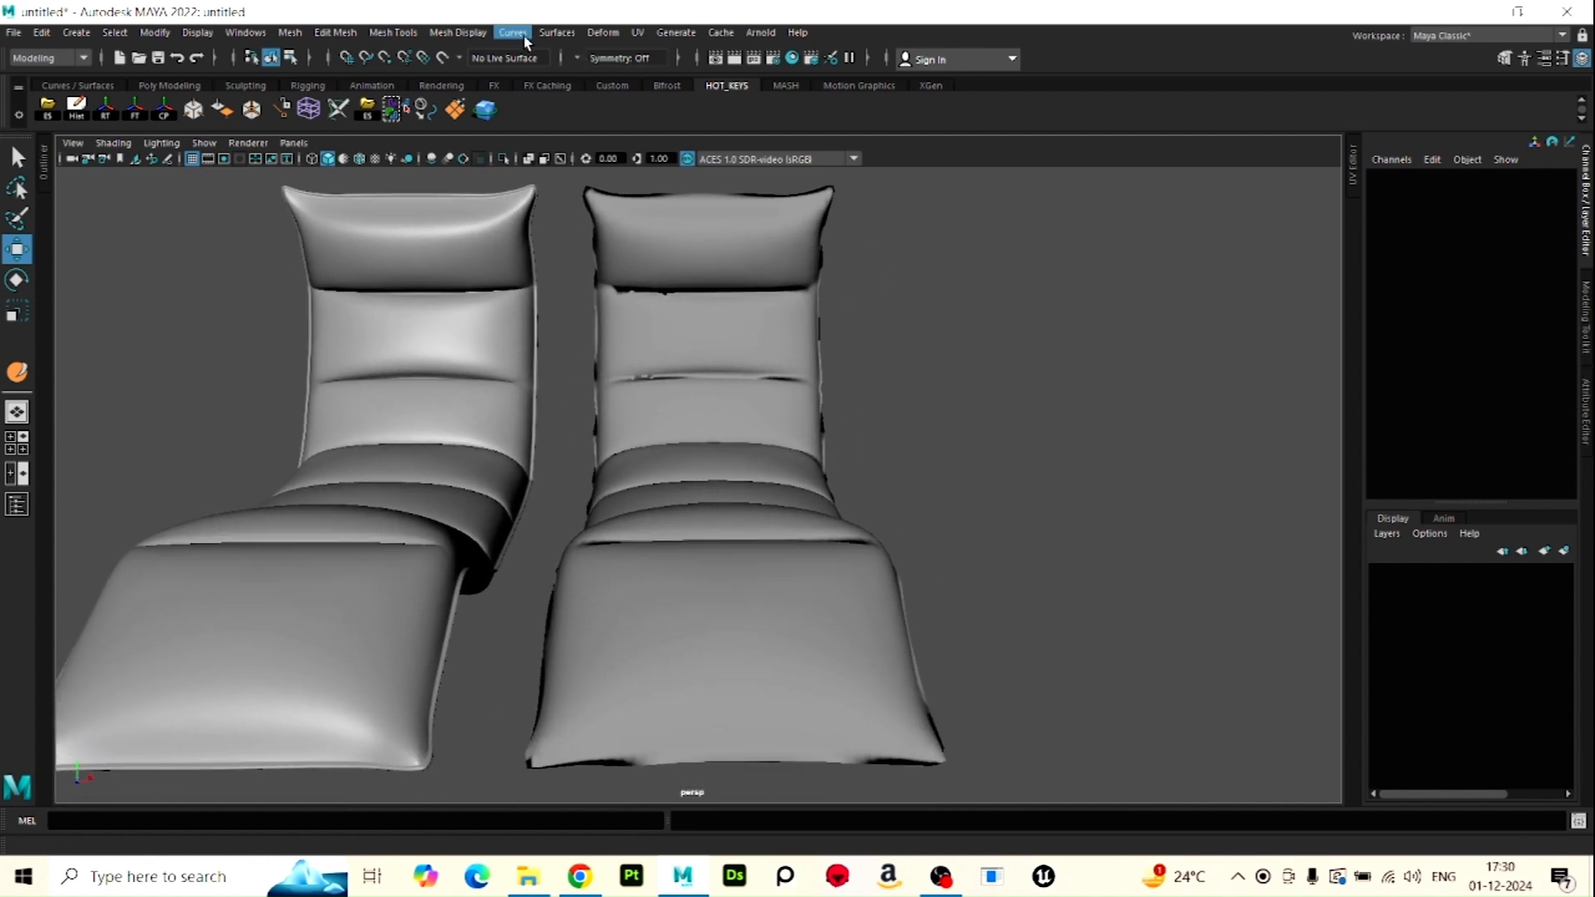
Keep the Mesh Display commands open as a floating window and apply Set to Face to the wrapped mesh's normals
click(453, 34)
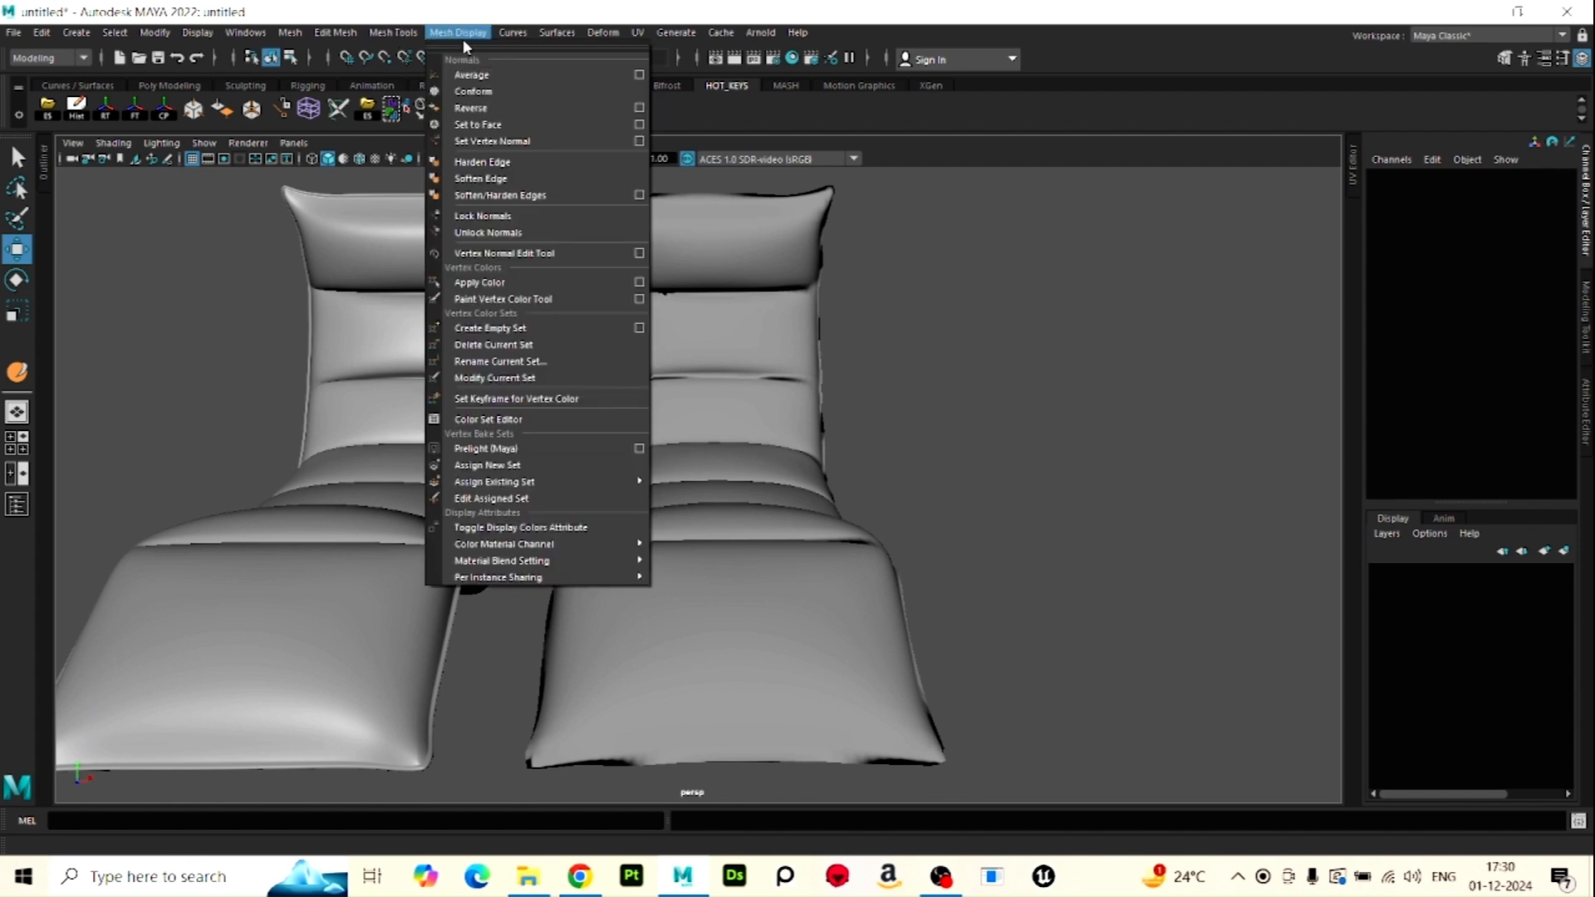
click(465, 45)
drag(454, 18, 119, 162)
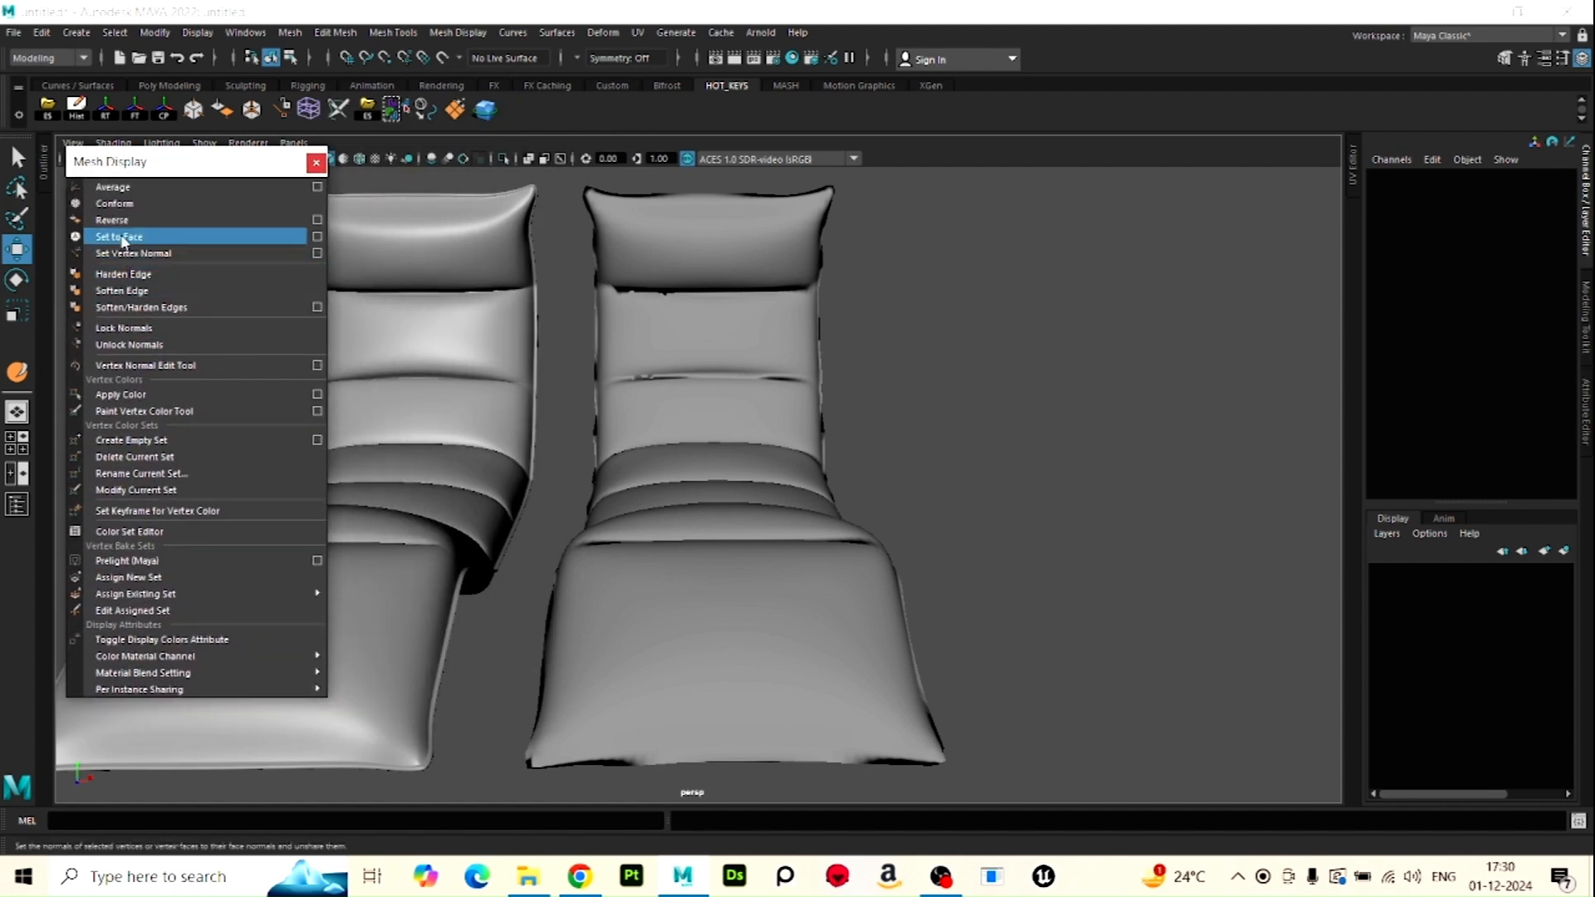
click(613, 275)
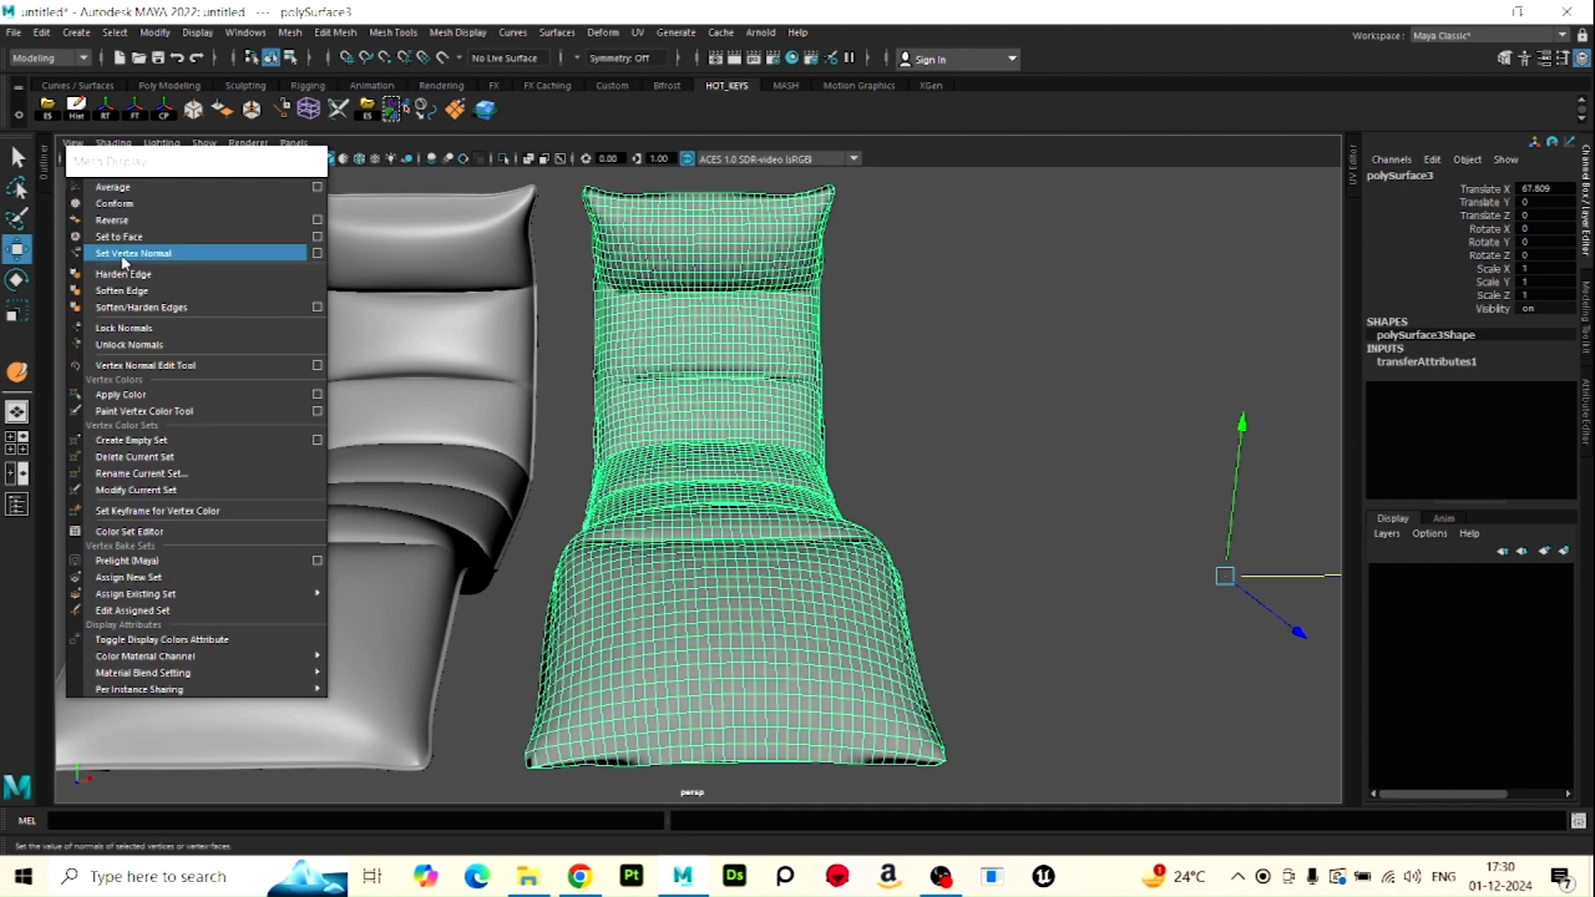
click(122, 239)
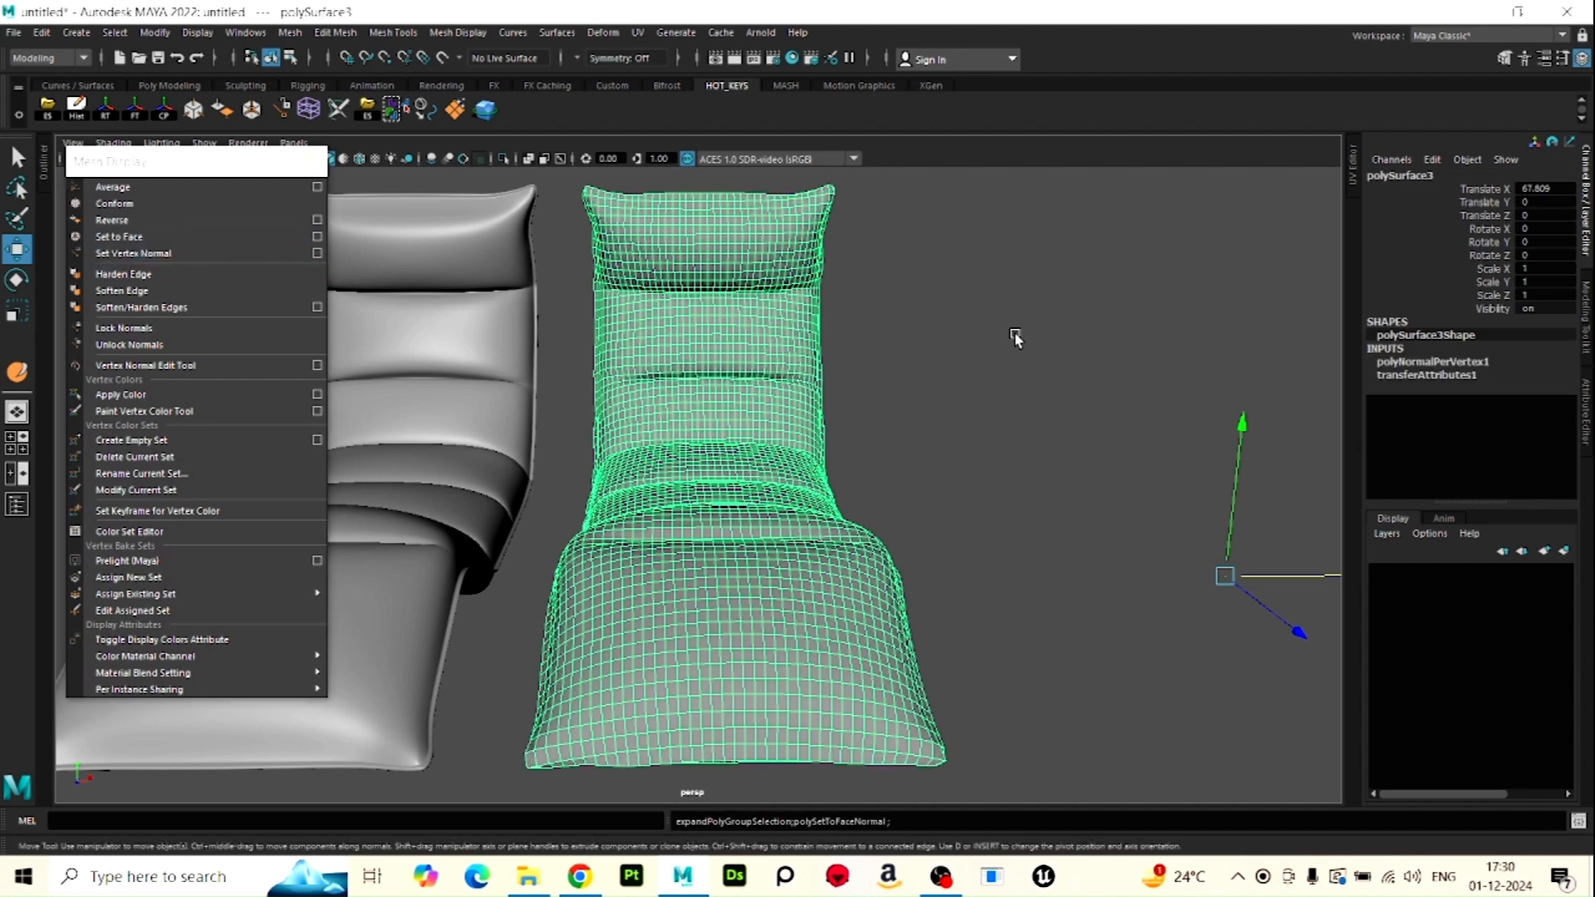
click(1017, 337)
click(657, 443)
click(988, 316)
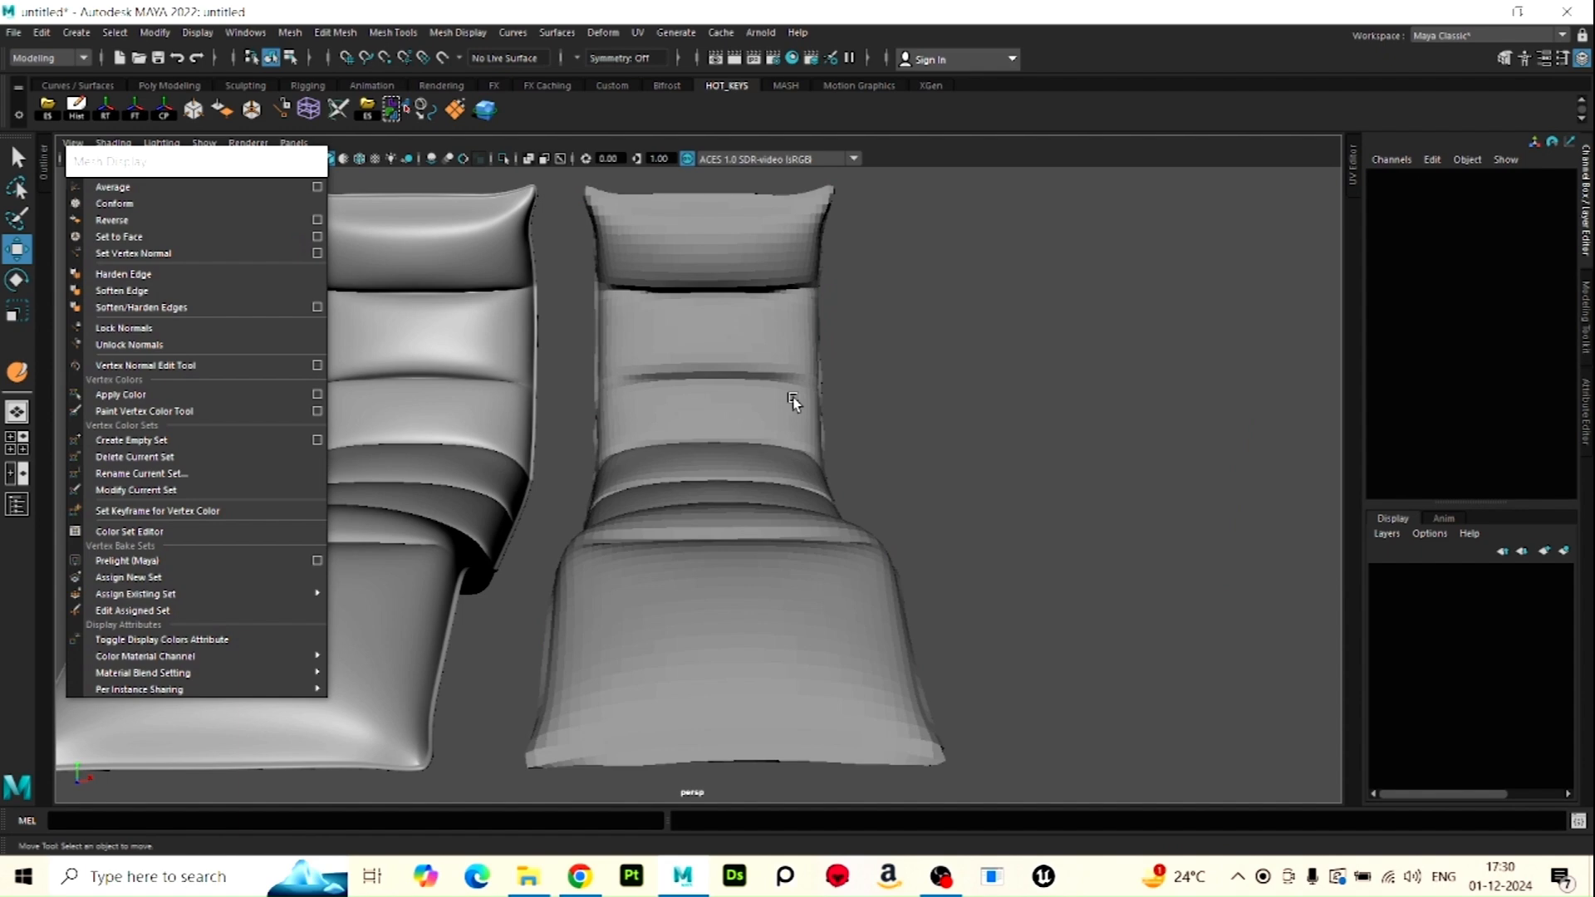
Select all edges of the wrapped mesh, soften them, and return to object mode with nothing selected
right_drag(733, 377, 662, 285)
scroll(661, 287, down, 5)
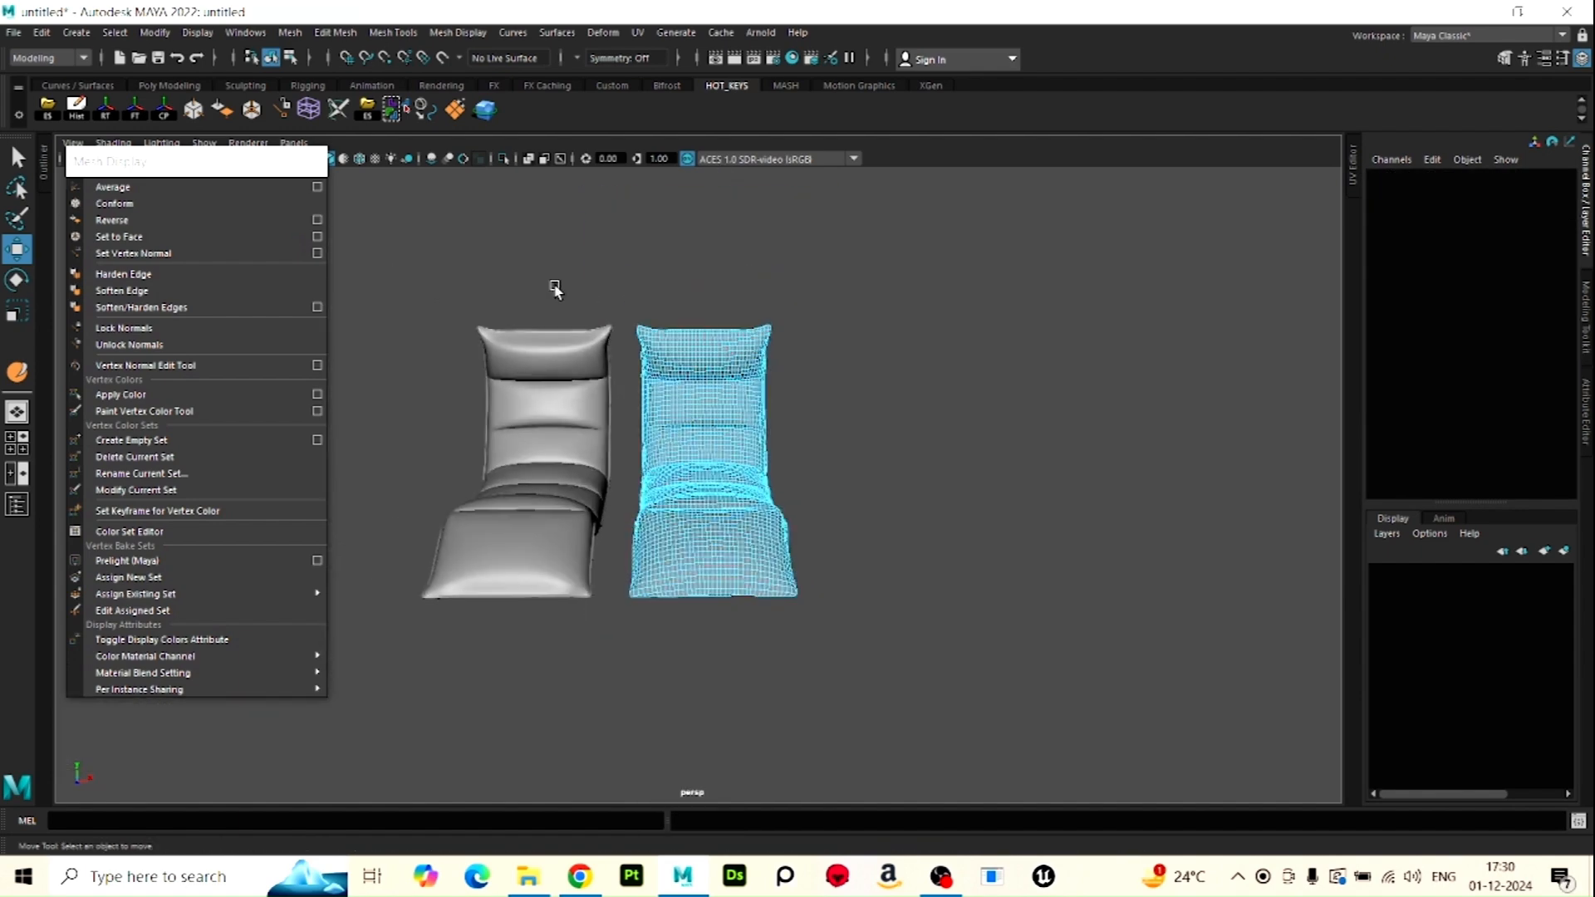
drag(553, 279, 833, 692)
shift+right_drag(711, 499, 888, 549)
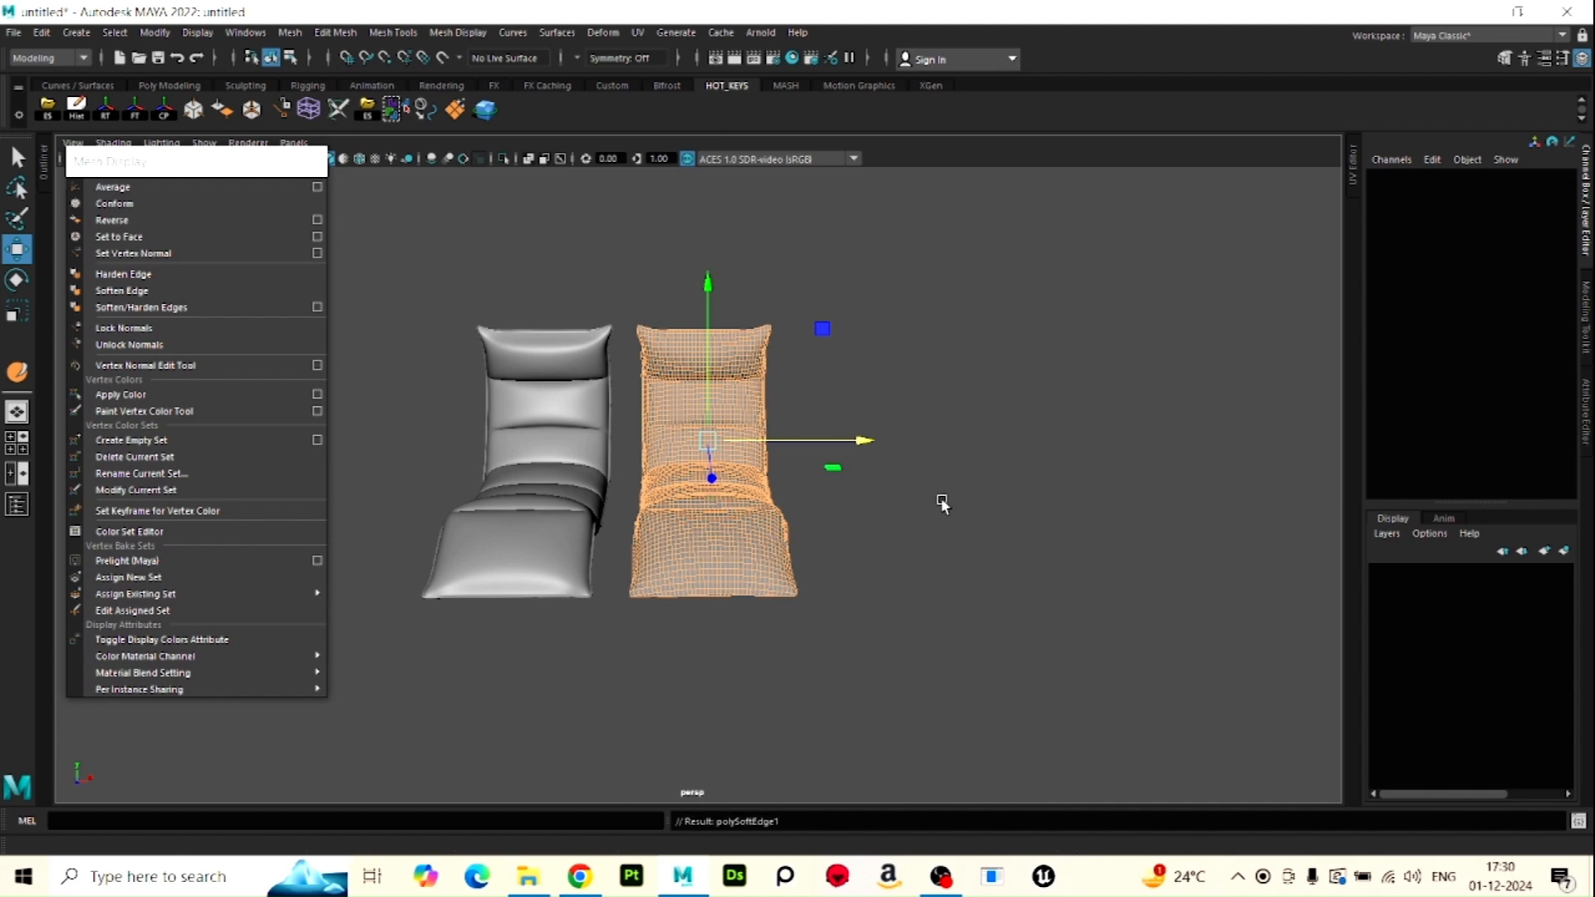
scroll(826, 464, up, 5)
right_drag(731, 366, 914, 308)
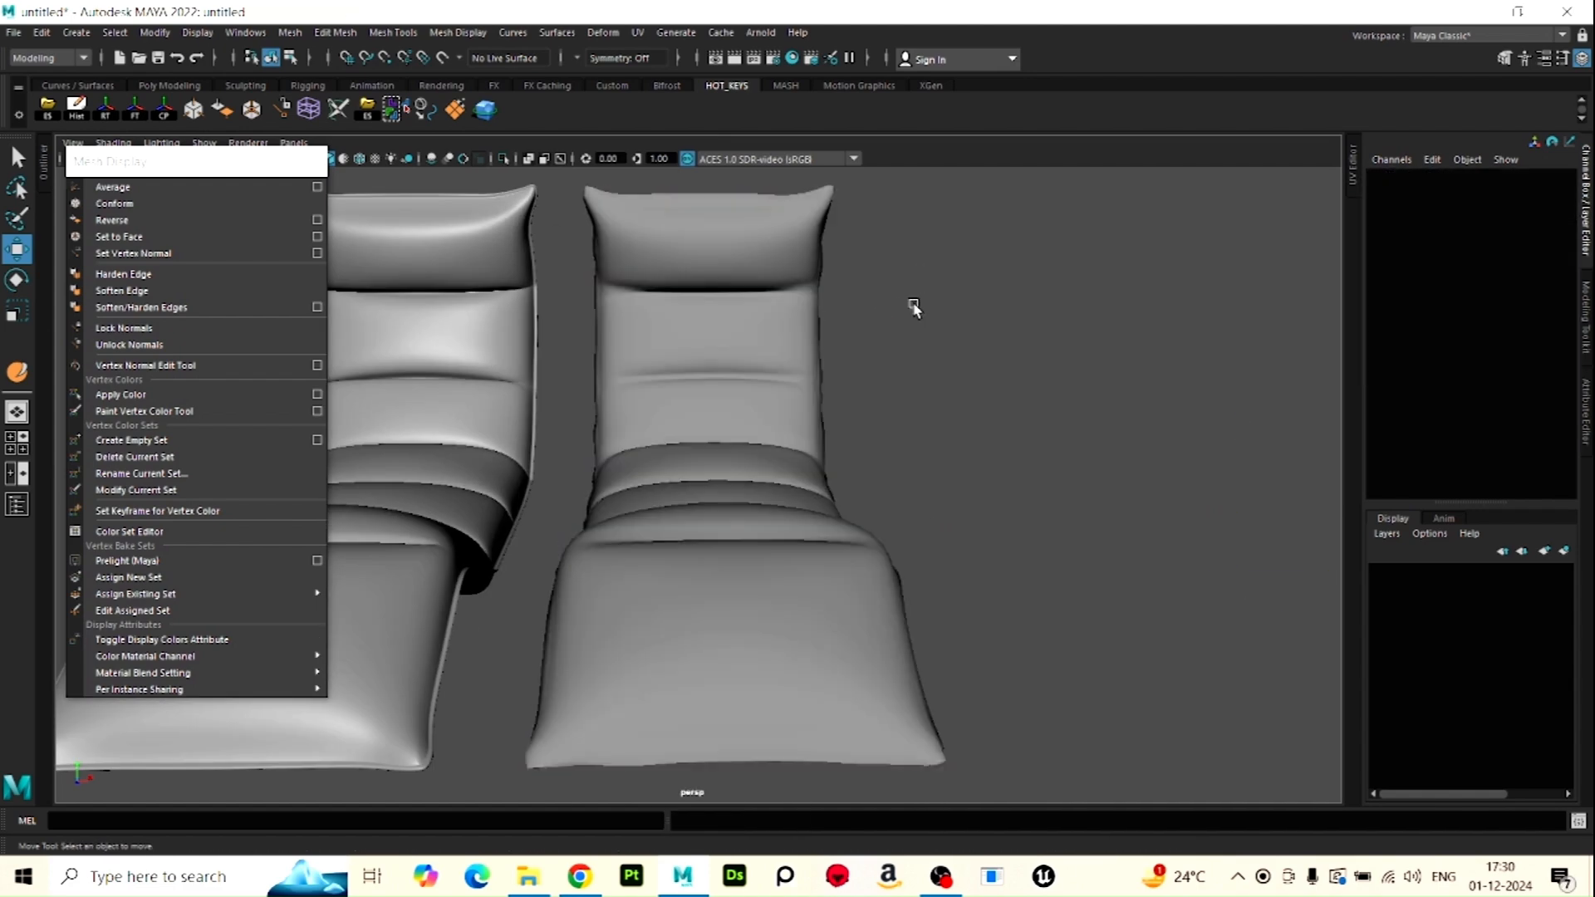
Assign a glossier material to the wrapped mesh to match the original cushion's shading, and deselect it
scroll(756, 541, down, 2)
scroll(756, 542, down, 3)
click(759, 384)
right_drag(762, 393, 874, 813)
click(925, 597)
scroll(873, 599, up, 3)
scroll(869, 596, down, 3)
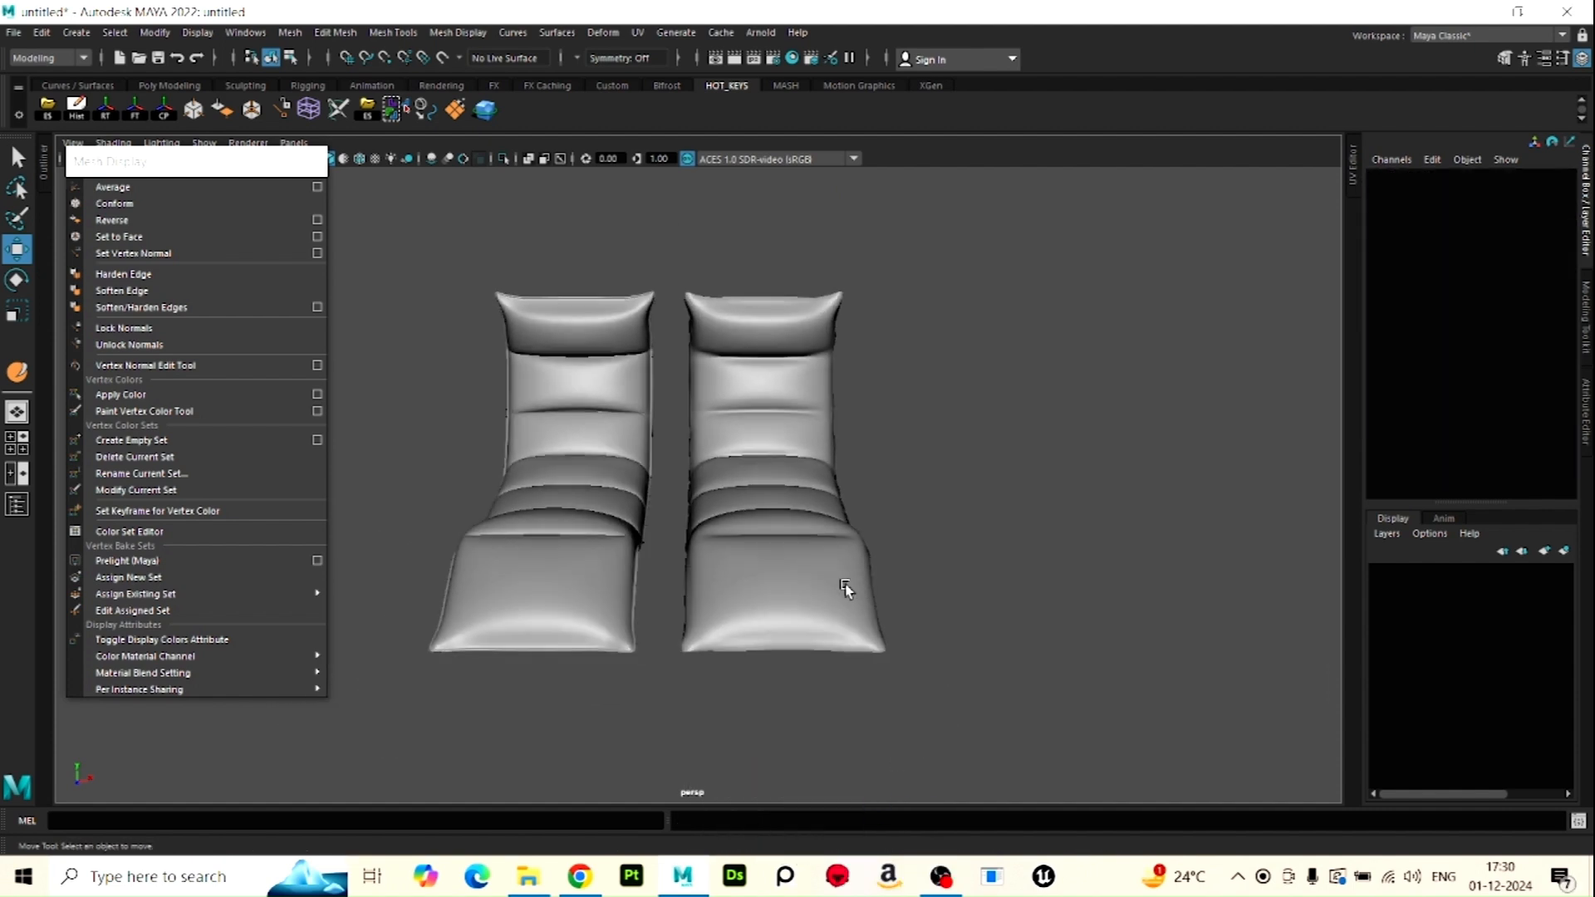
Compare the crease shading on the original cushion and the wrapped mesh along the lounge sections
alt+drag(809, 586, 819, 648)
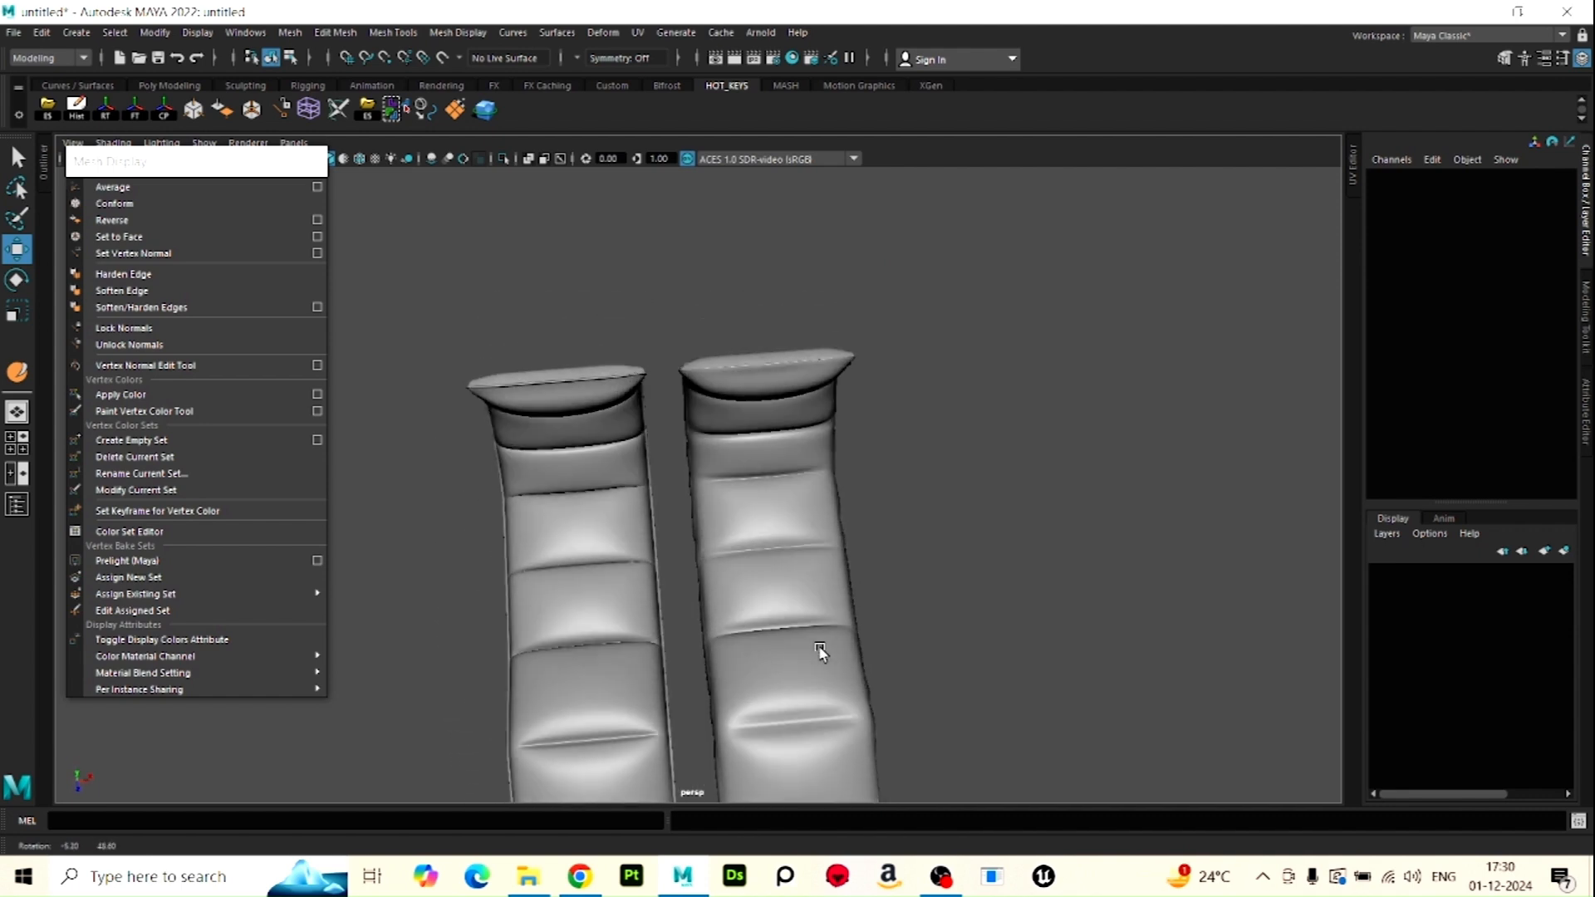
alt+right_drag(819, 648, 740, 534)
alt+drag(740, 534, 589, 476)
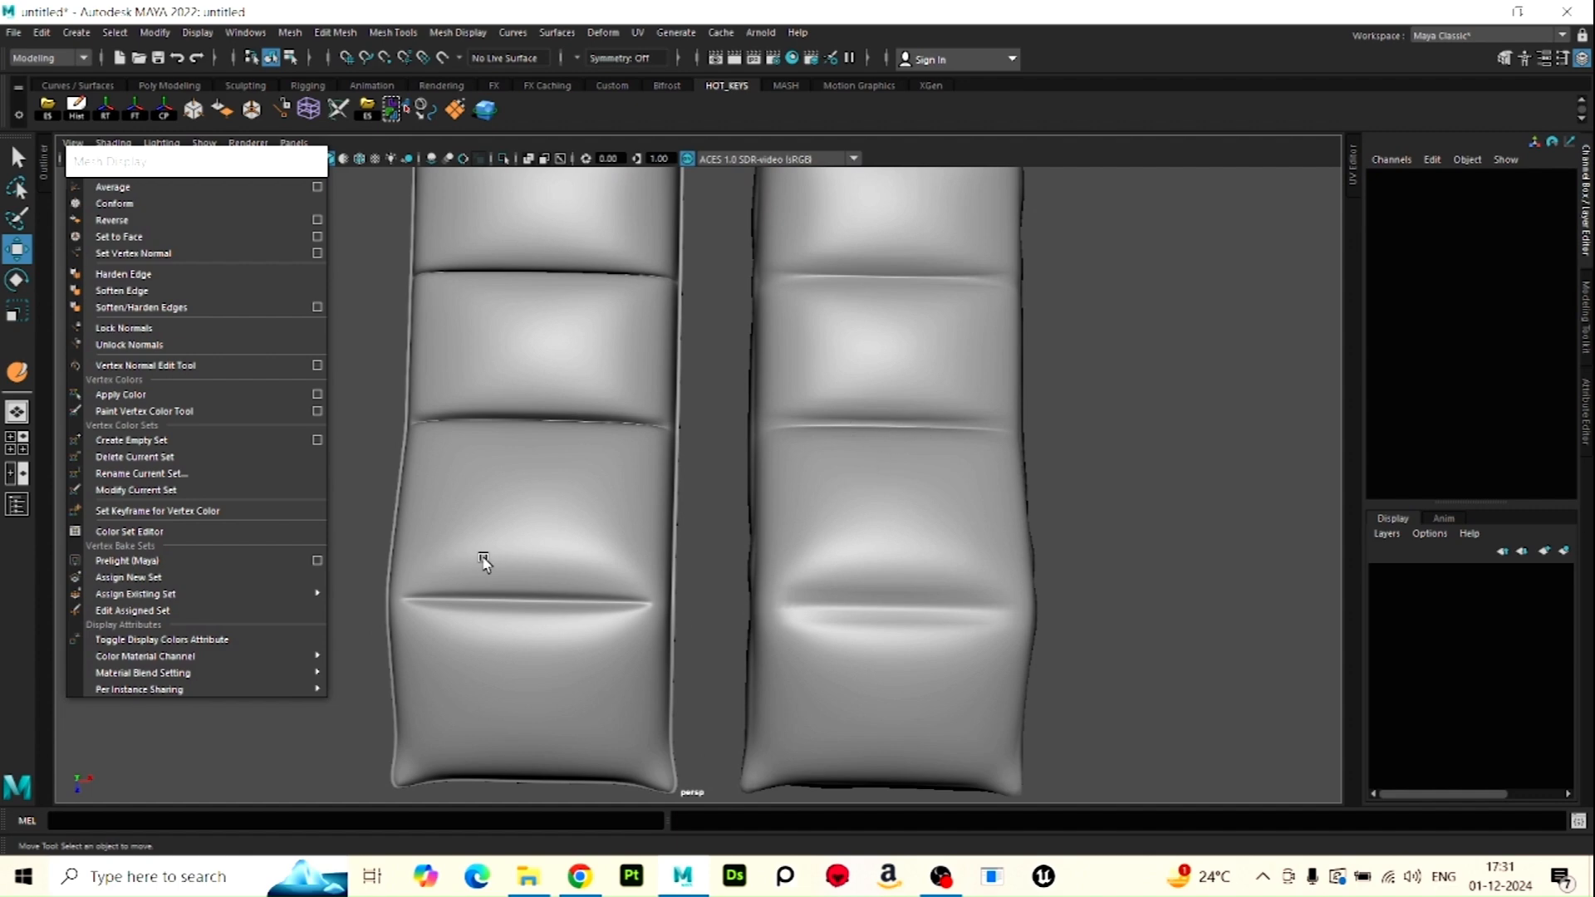
scroll(499, 565, up, 3)
alt+middle_drag(581, 532, 762, 578)
Select the original cushion and examine its triangulated wireframe around a deep crease between two sections
click(715, 486)
scroll(706, 489, up, 2)
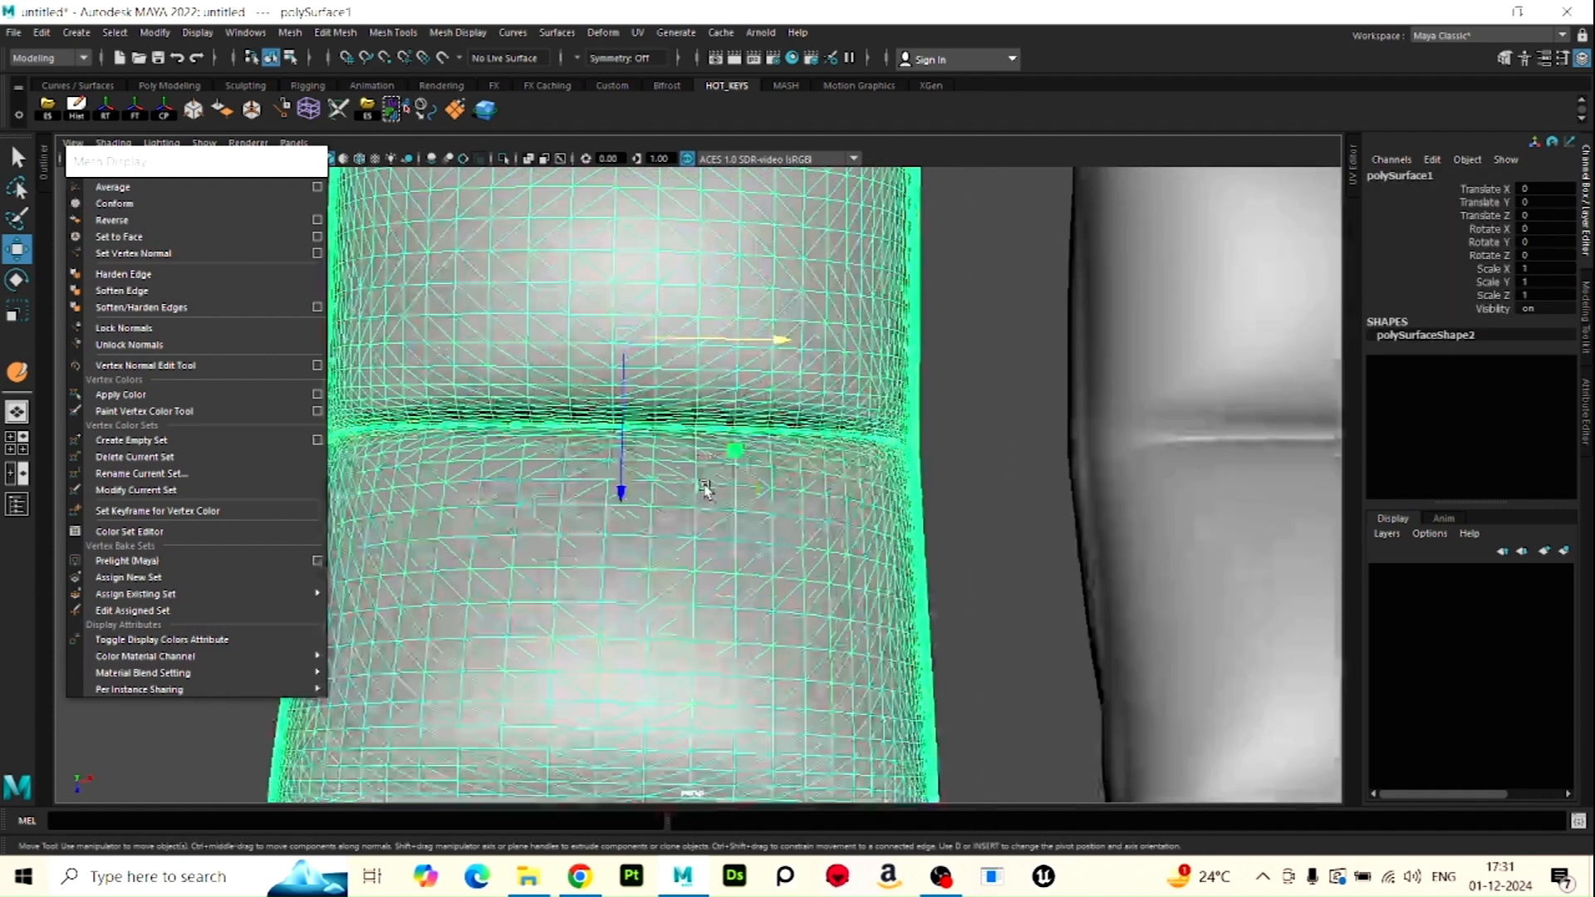
scroll(705, 490, up, 5)
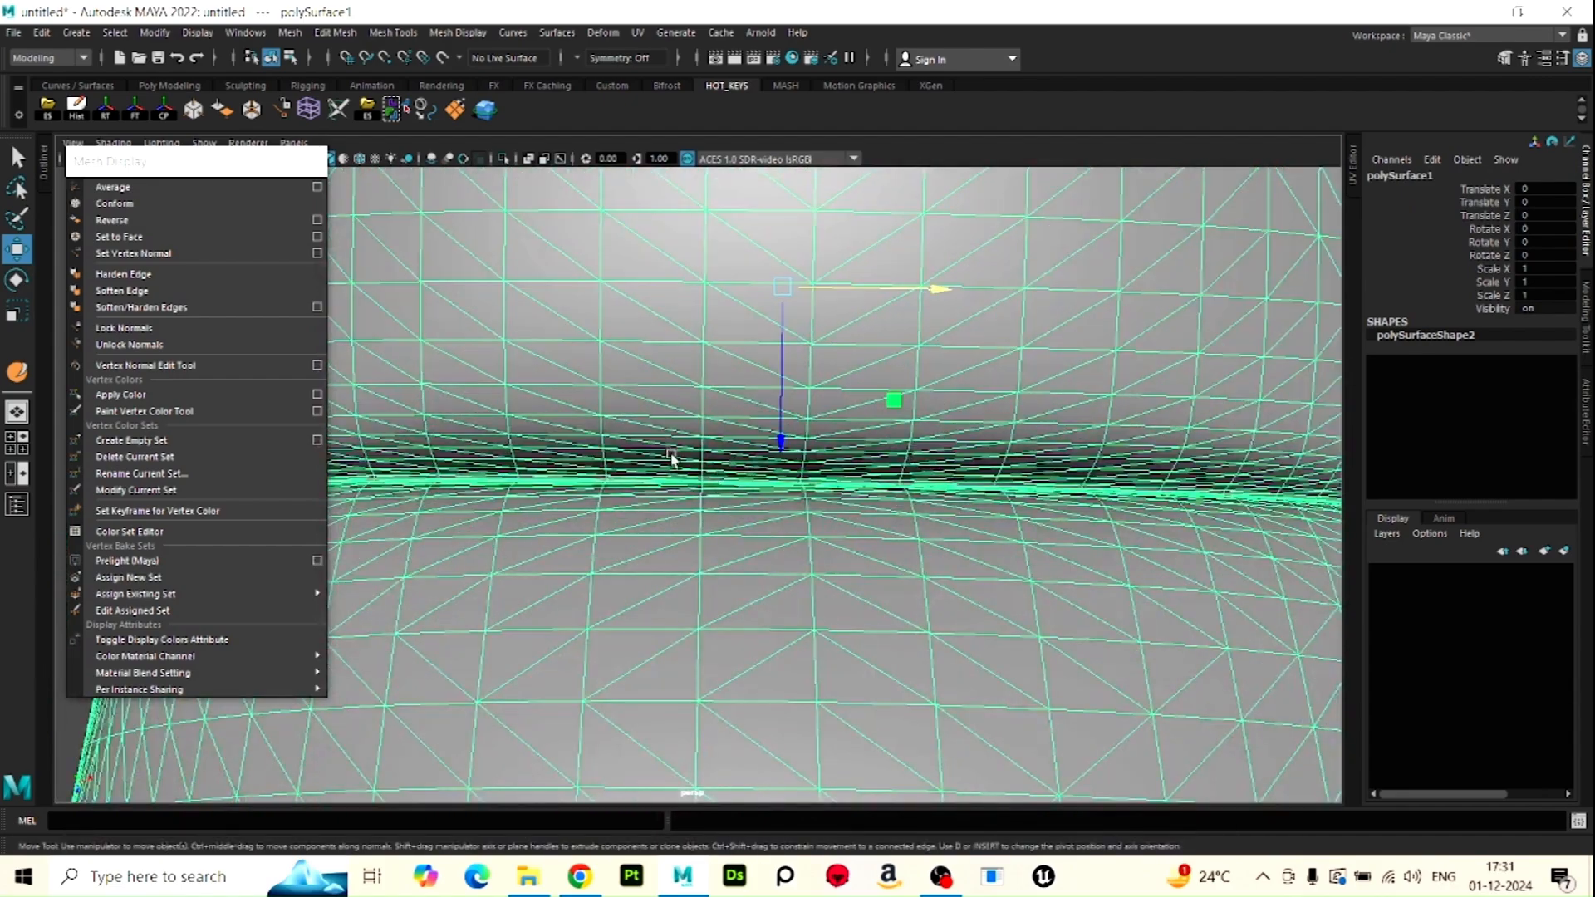
mouse_move(689, 497)
alt+mouse_down()
mouse_move(688, 466)
mouse_move(680, 502)
alt+mouse_up()
alt+drag(665, 570, 669, 550)
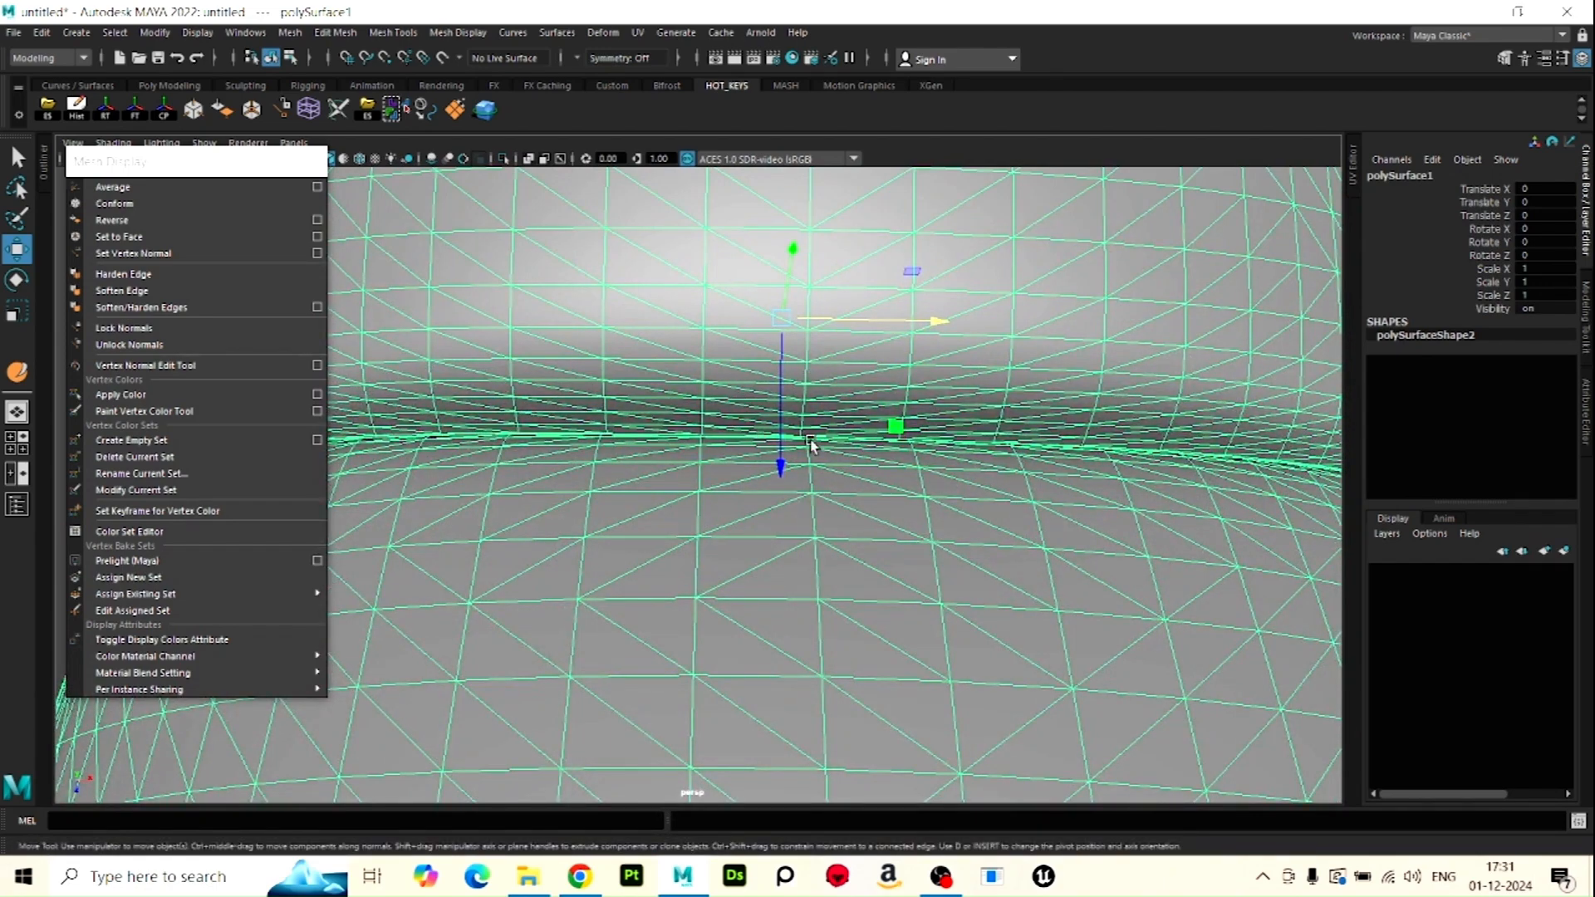
alt+drag(811, 447, 537, 467)
Select the wrapped mesh, examine its quad edge flow along the matching crease, and clear the selection
click(1052, 536)
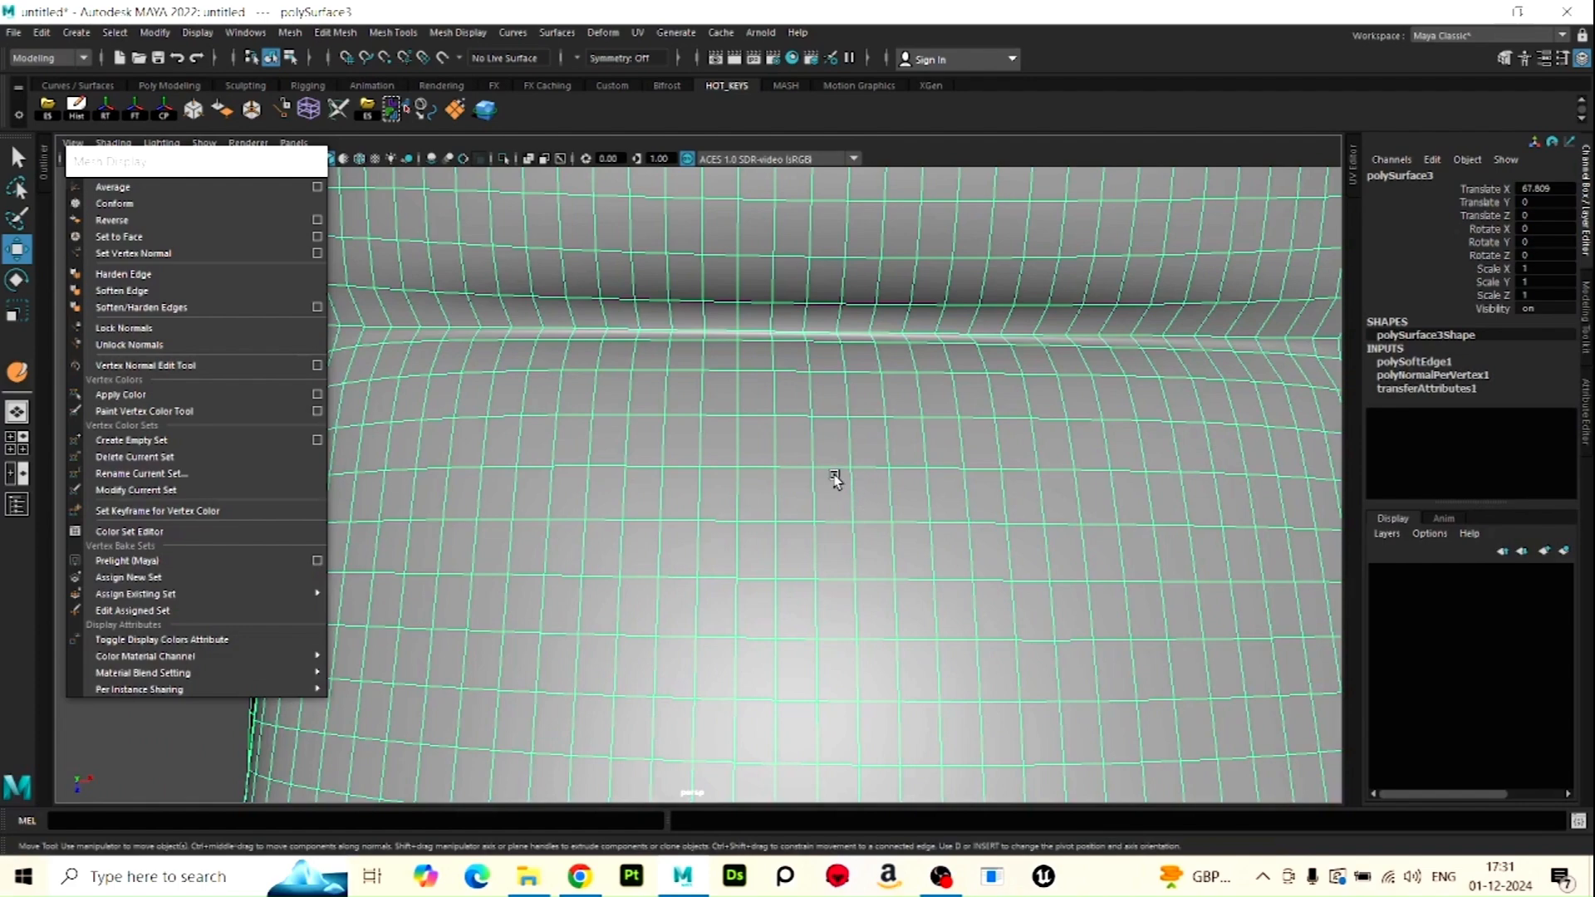
scroll(839, 477, down, 5)
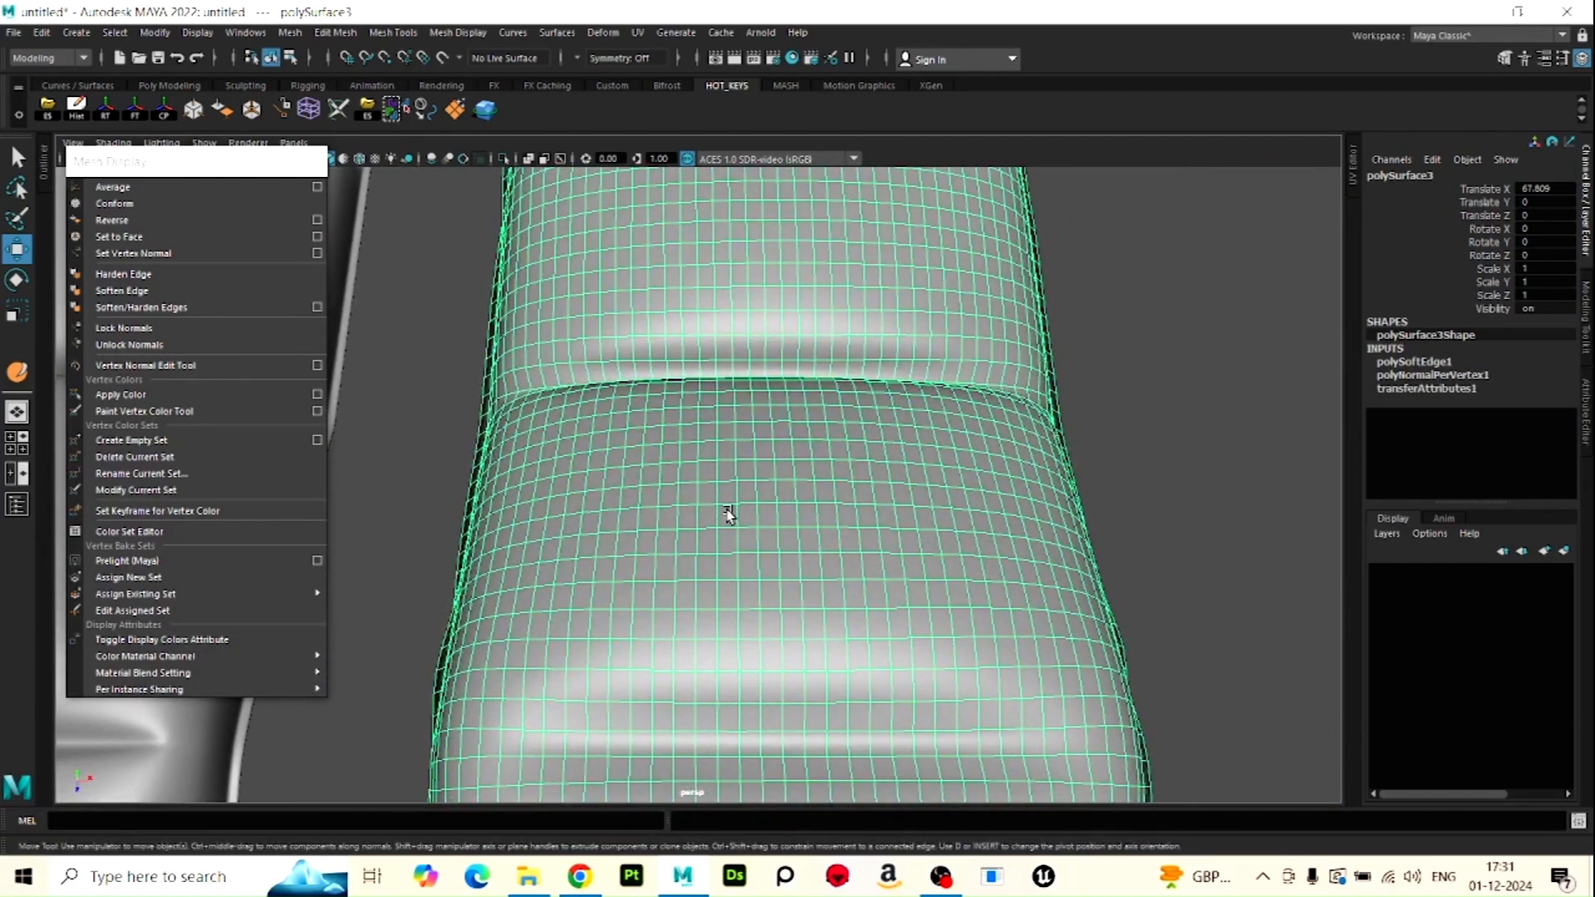
scroll(740, 490, up, 6)
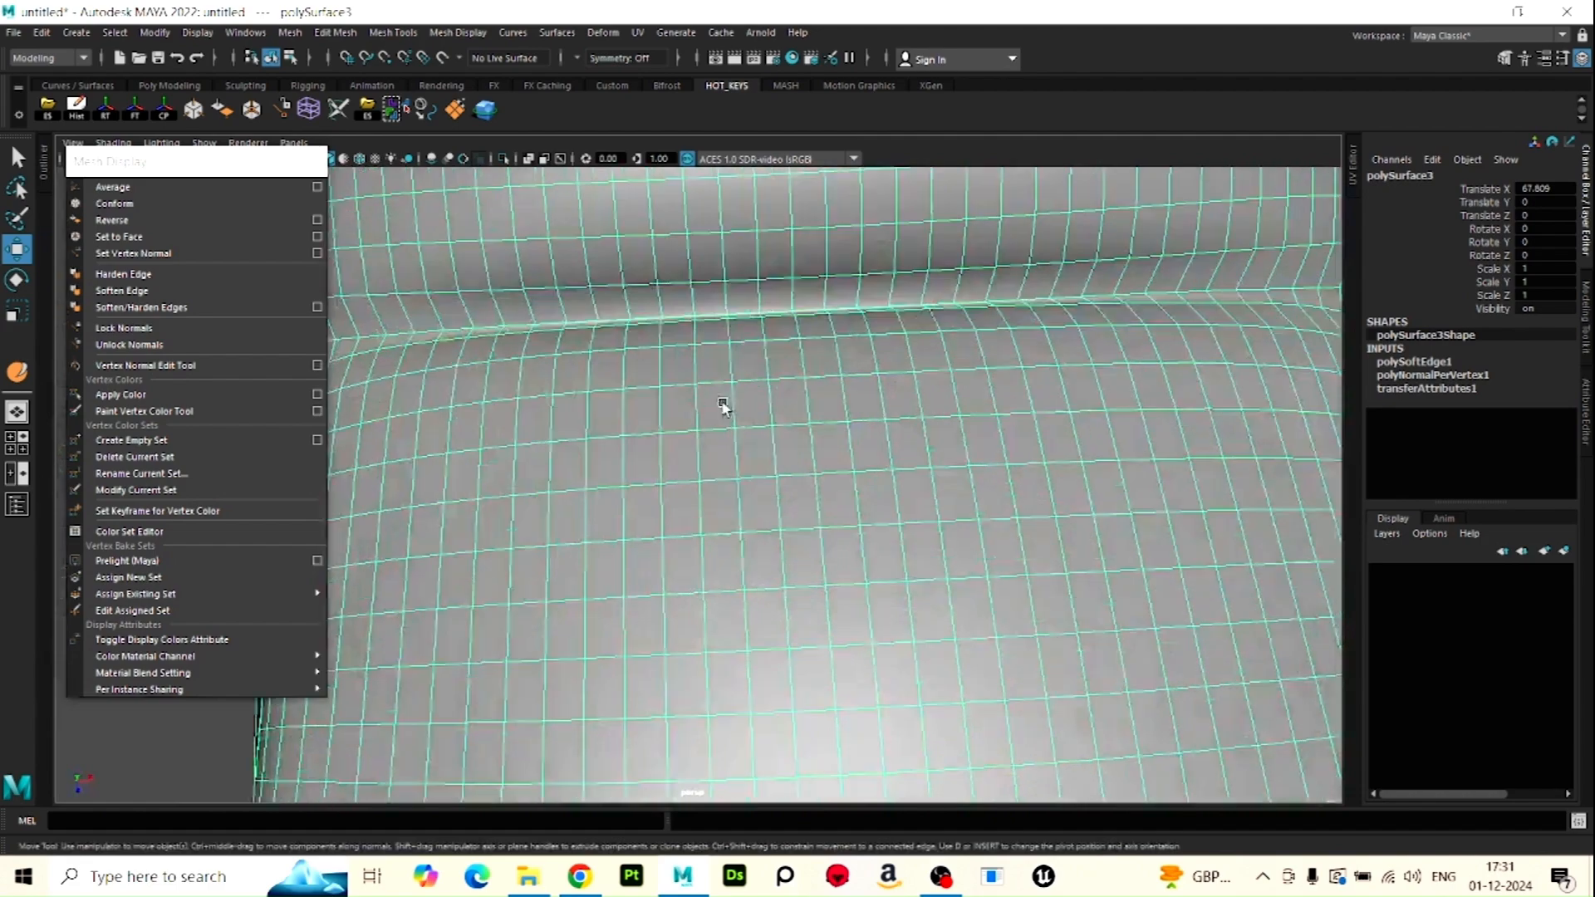
mouse_move(751, 386)
alt+mouse_down()
mouse_move(779, 497)
mouse_move(751, 392)
alt+mouse_up()
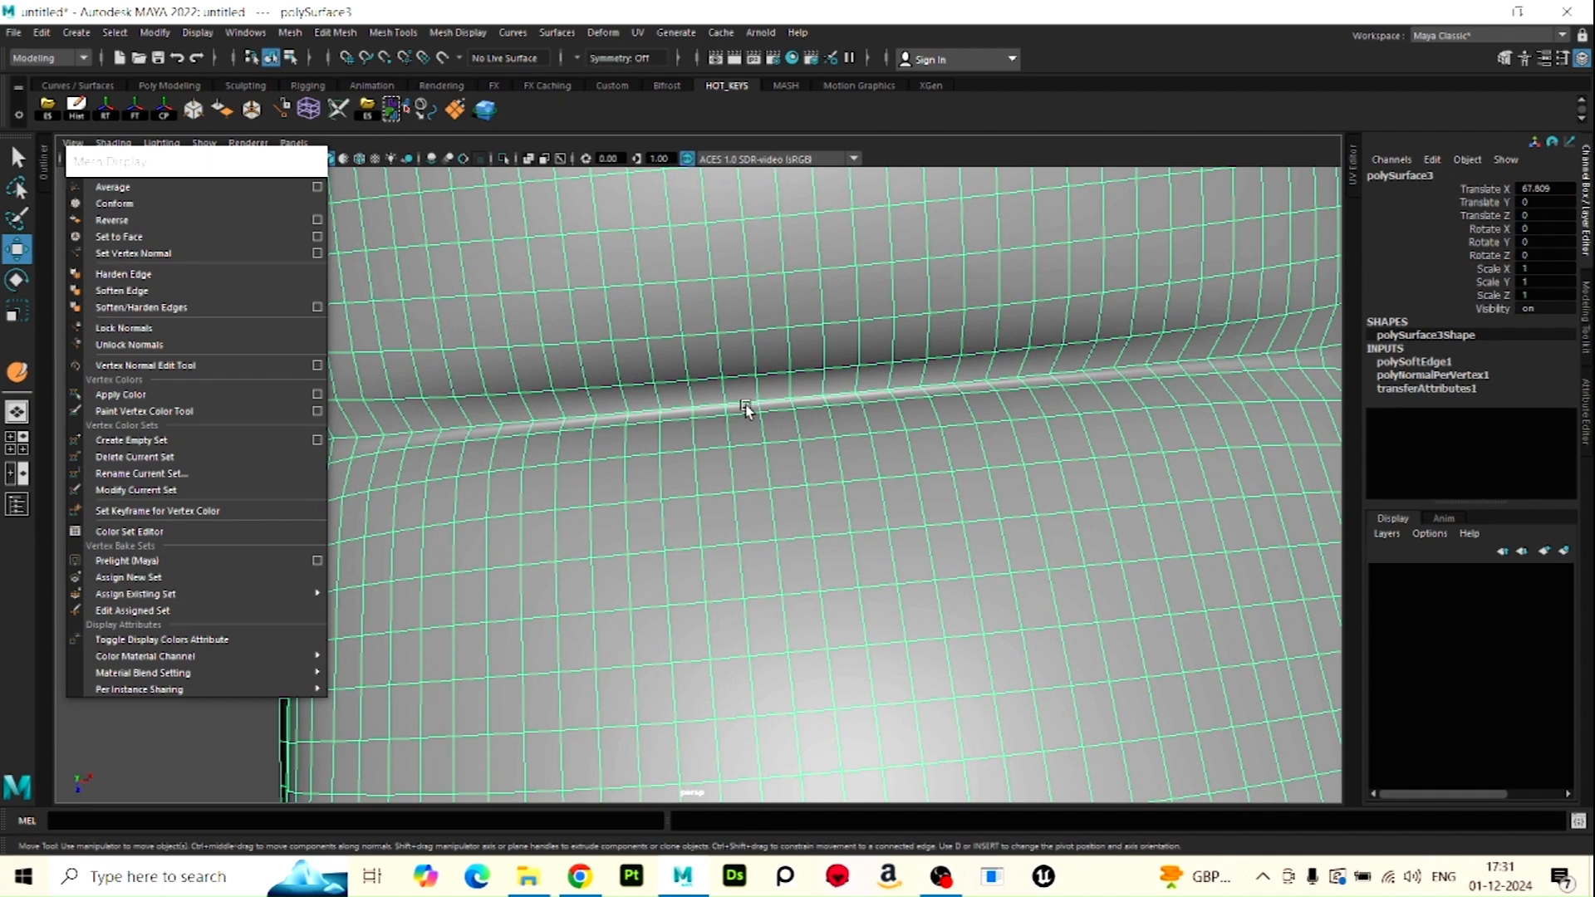
scroll(755, 409, down, 5)
alt+drag(765, 403, 1004, 354)
click(1064, 584)
scroll(1053, 570, down, 2)
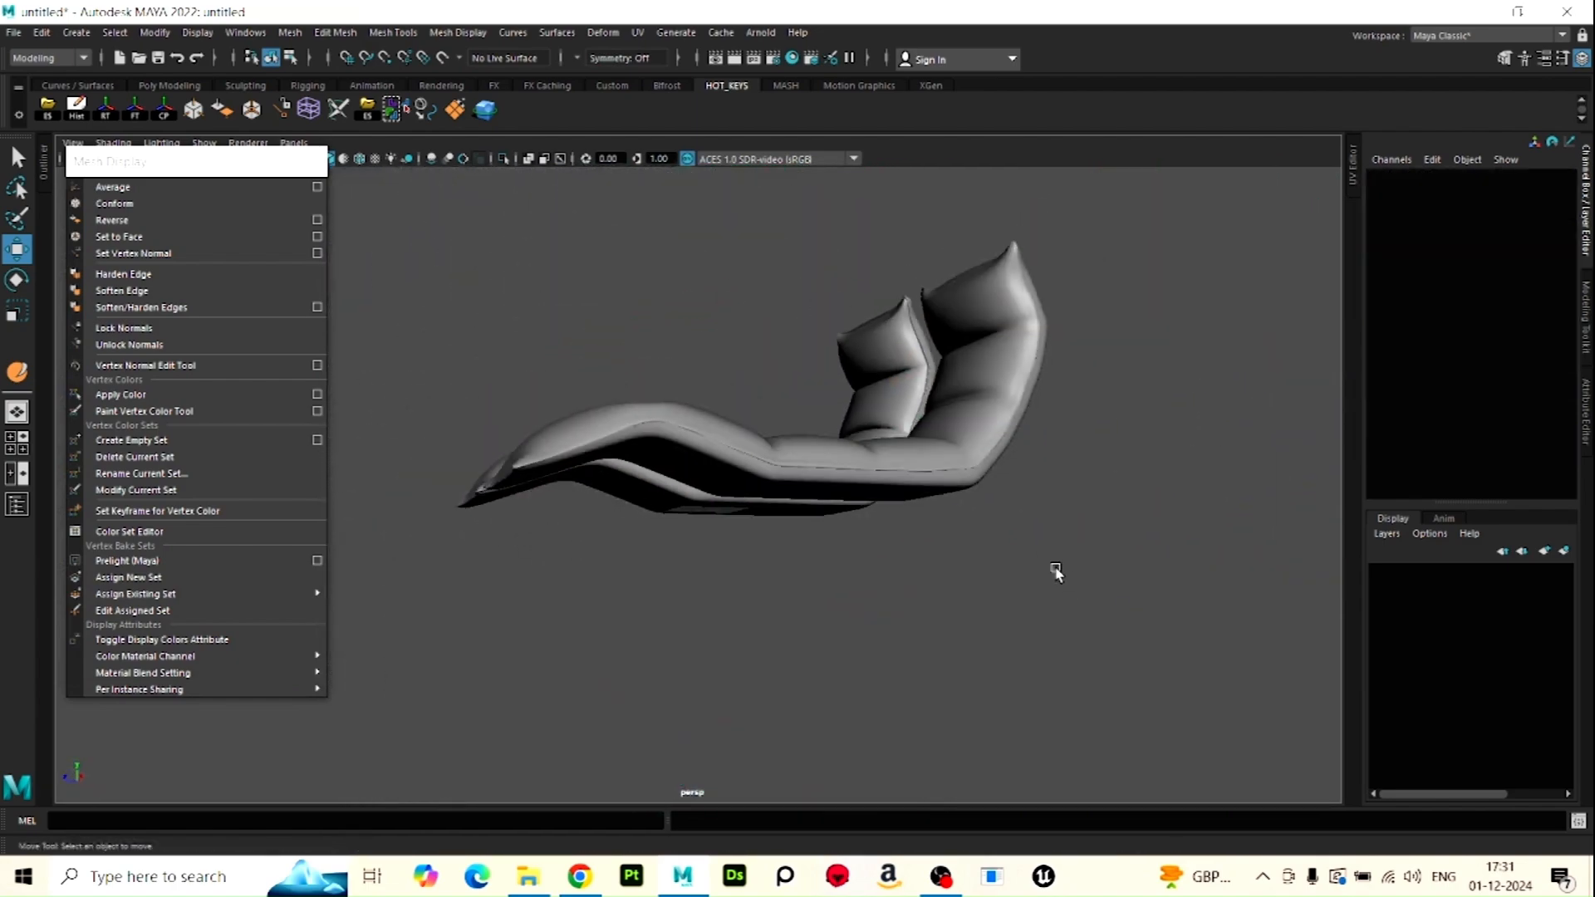
Select the original cushion and the wrapped mesh together to show both wireframes side by side
alt+drag(881, 490, 959, 557)
click(605, 497)
scroll(615, 498, up, 5)
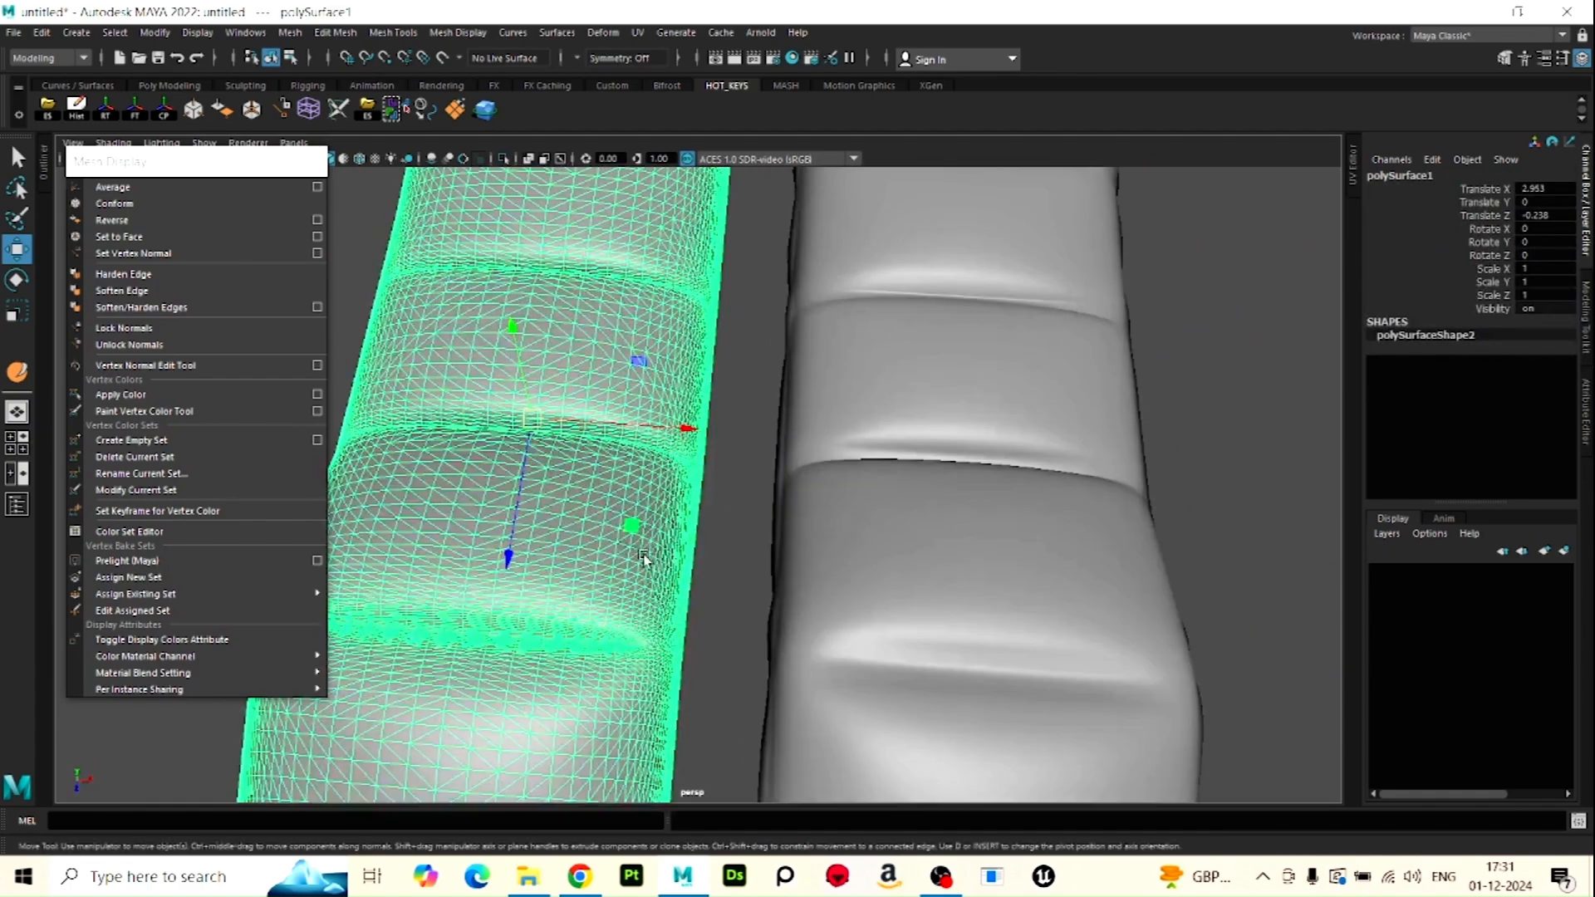
click(1026, 562)
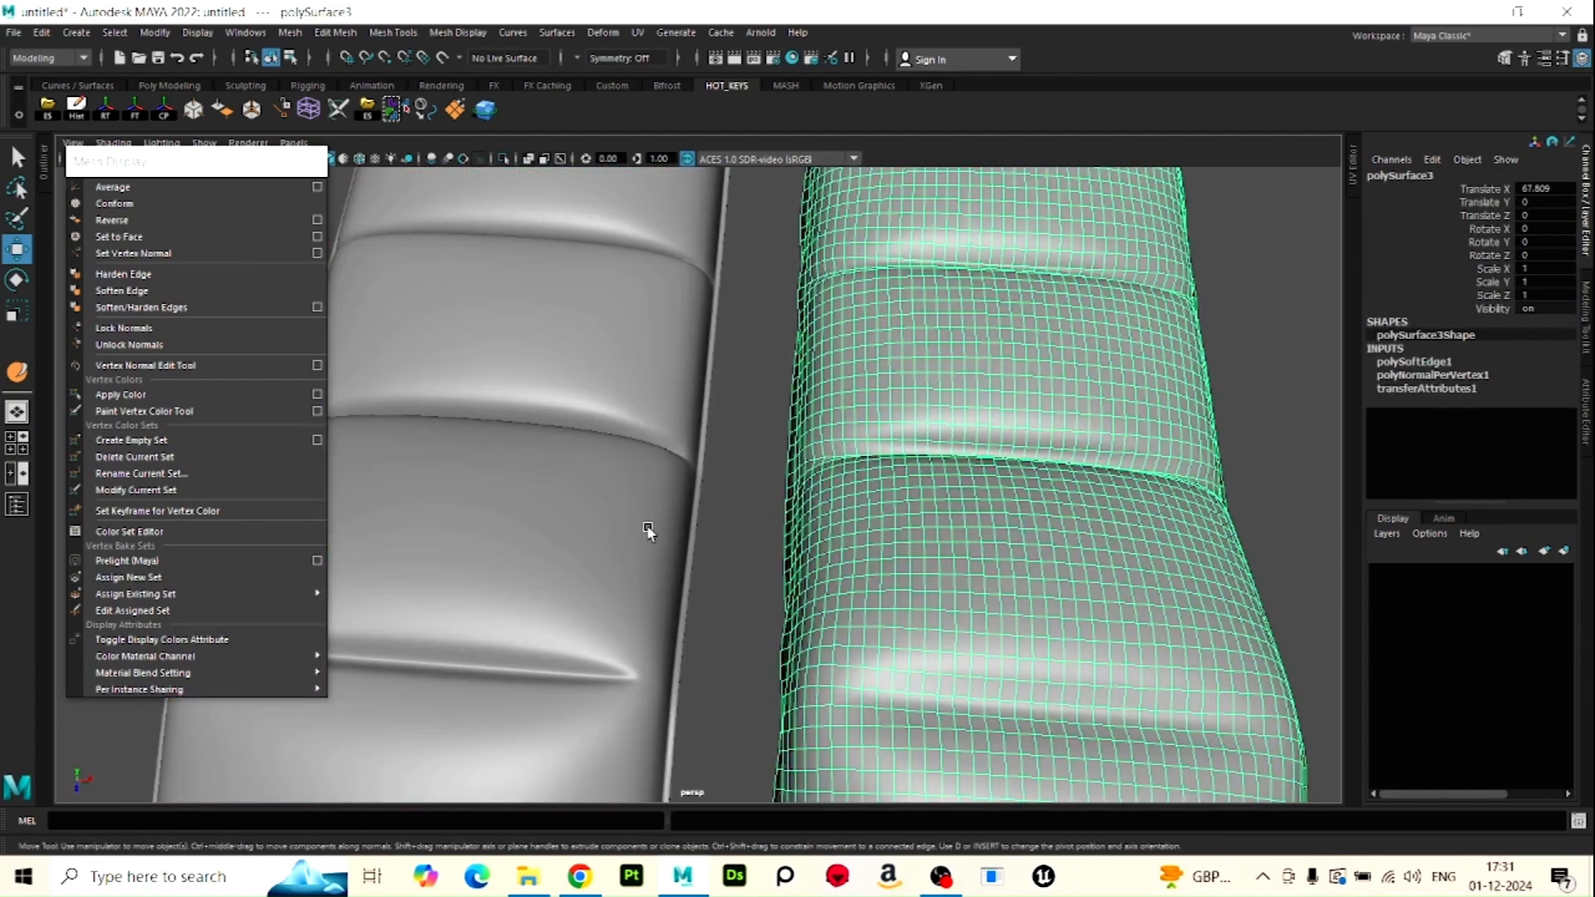
shift+click(649, 532)
scroll(866, 588, down, 3)
alt+drag(867, 588, 950, 474)
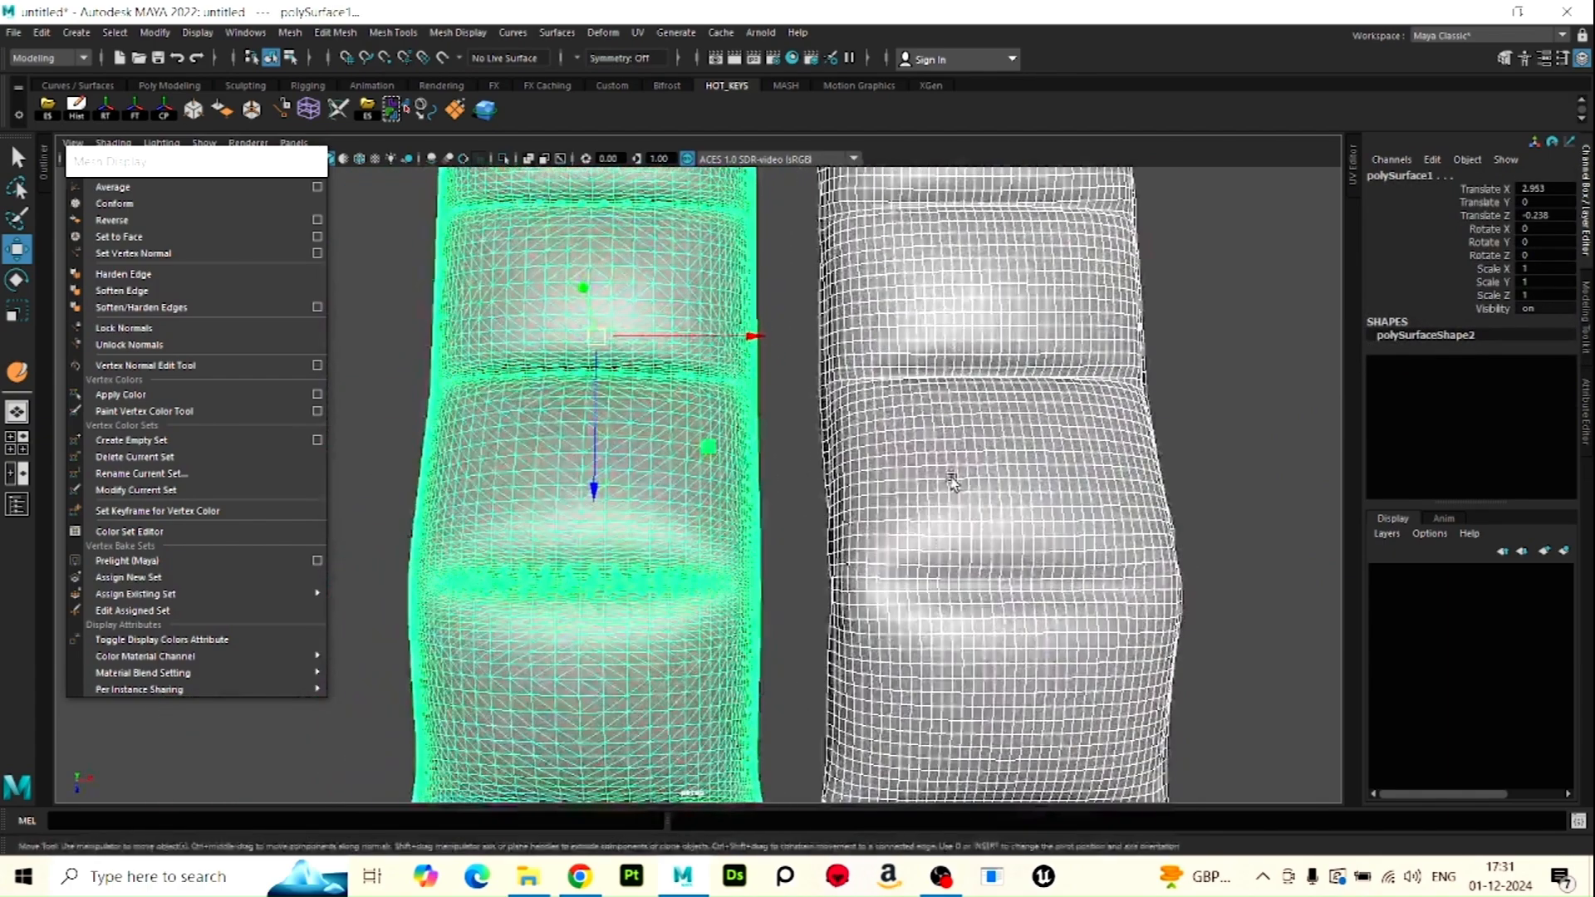
Compare the triangulated and quad wireframes of both cushions from the headrest to the foot end
scroll(950, 473, up, 3)
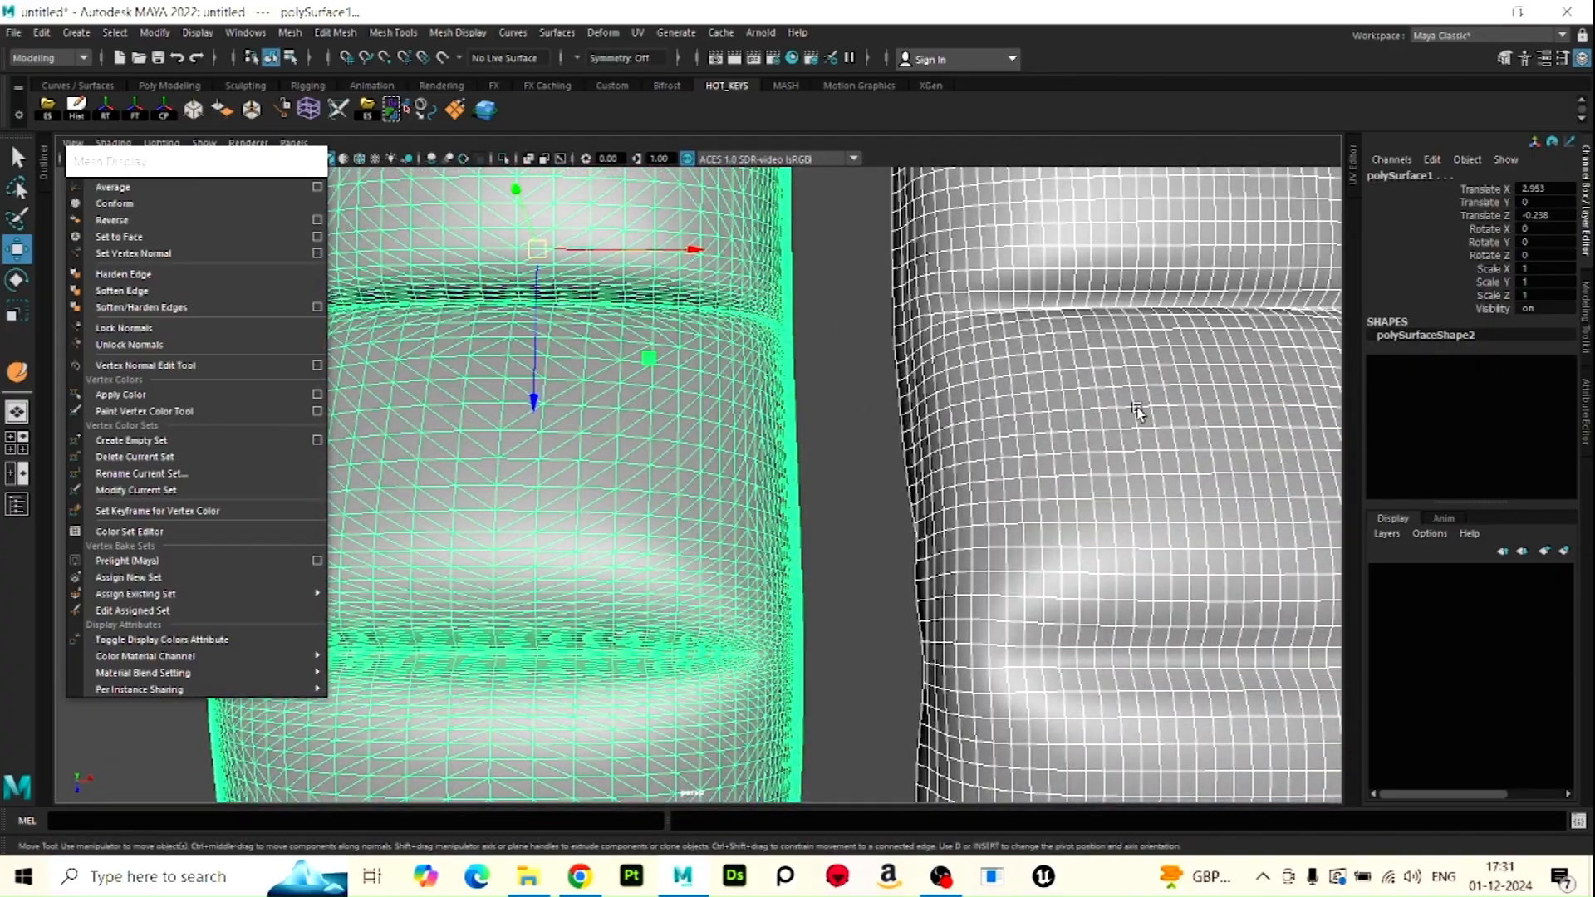
alt+middle_drag(1119, 427, 1038, 660)
alt+middle_drag(951, 278, 951, 559)
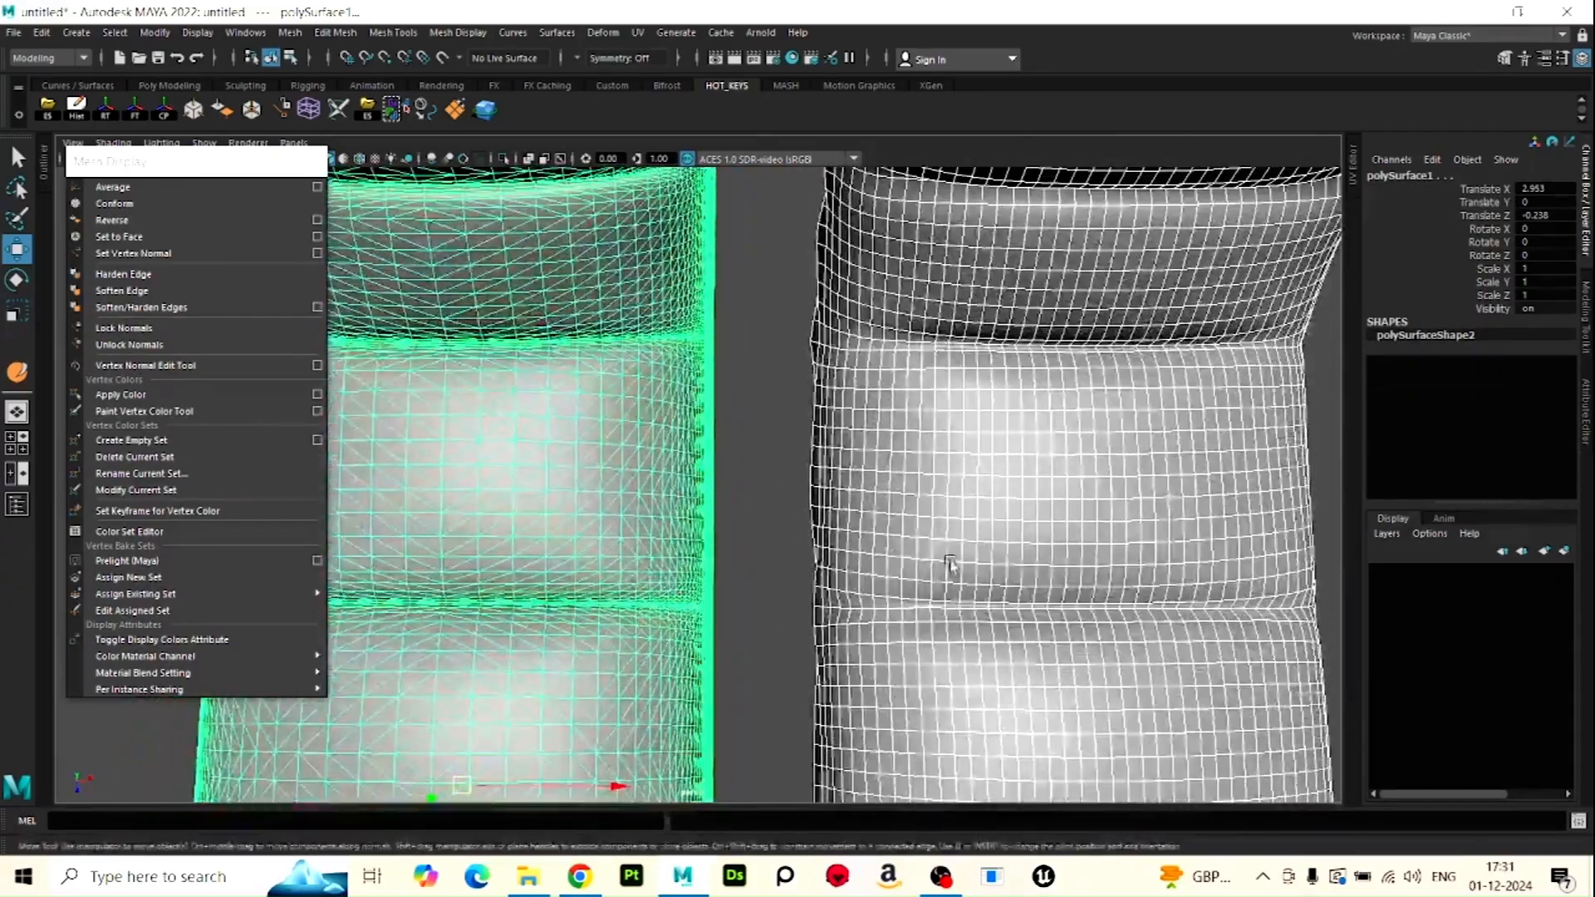
alt+drag(950, 559, 1000, 427)
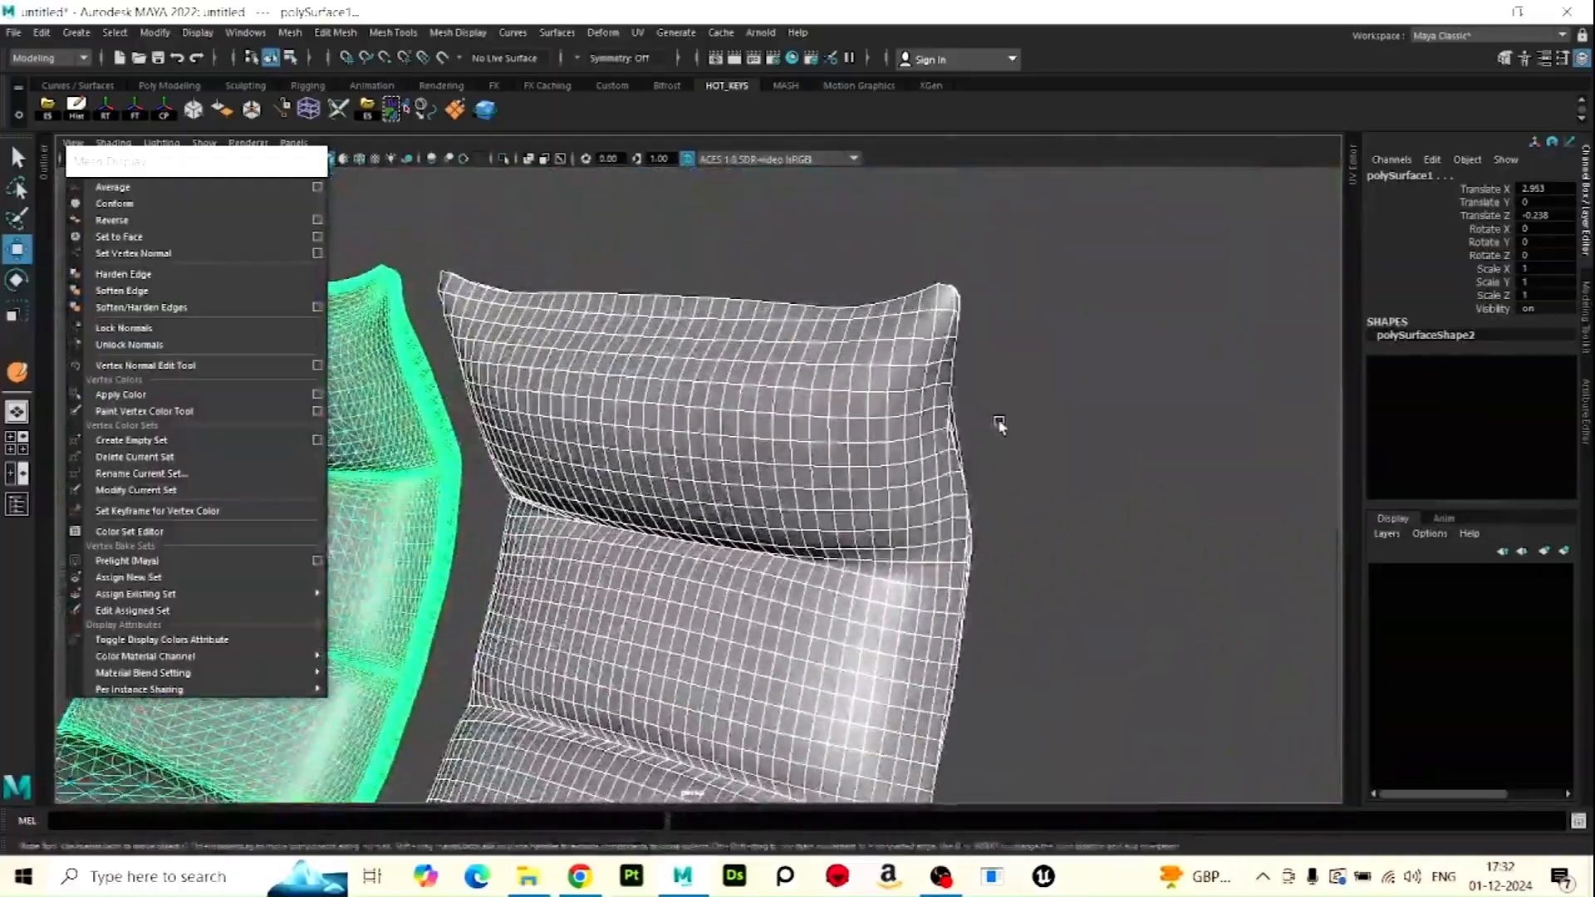
alt+right_drag(808, 456, 820, 551)
alt+drag(820, 551, 540, 609)
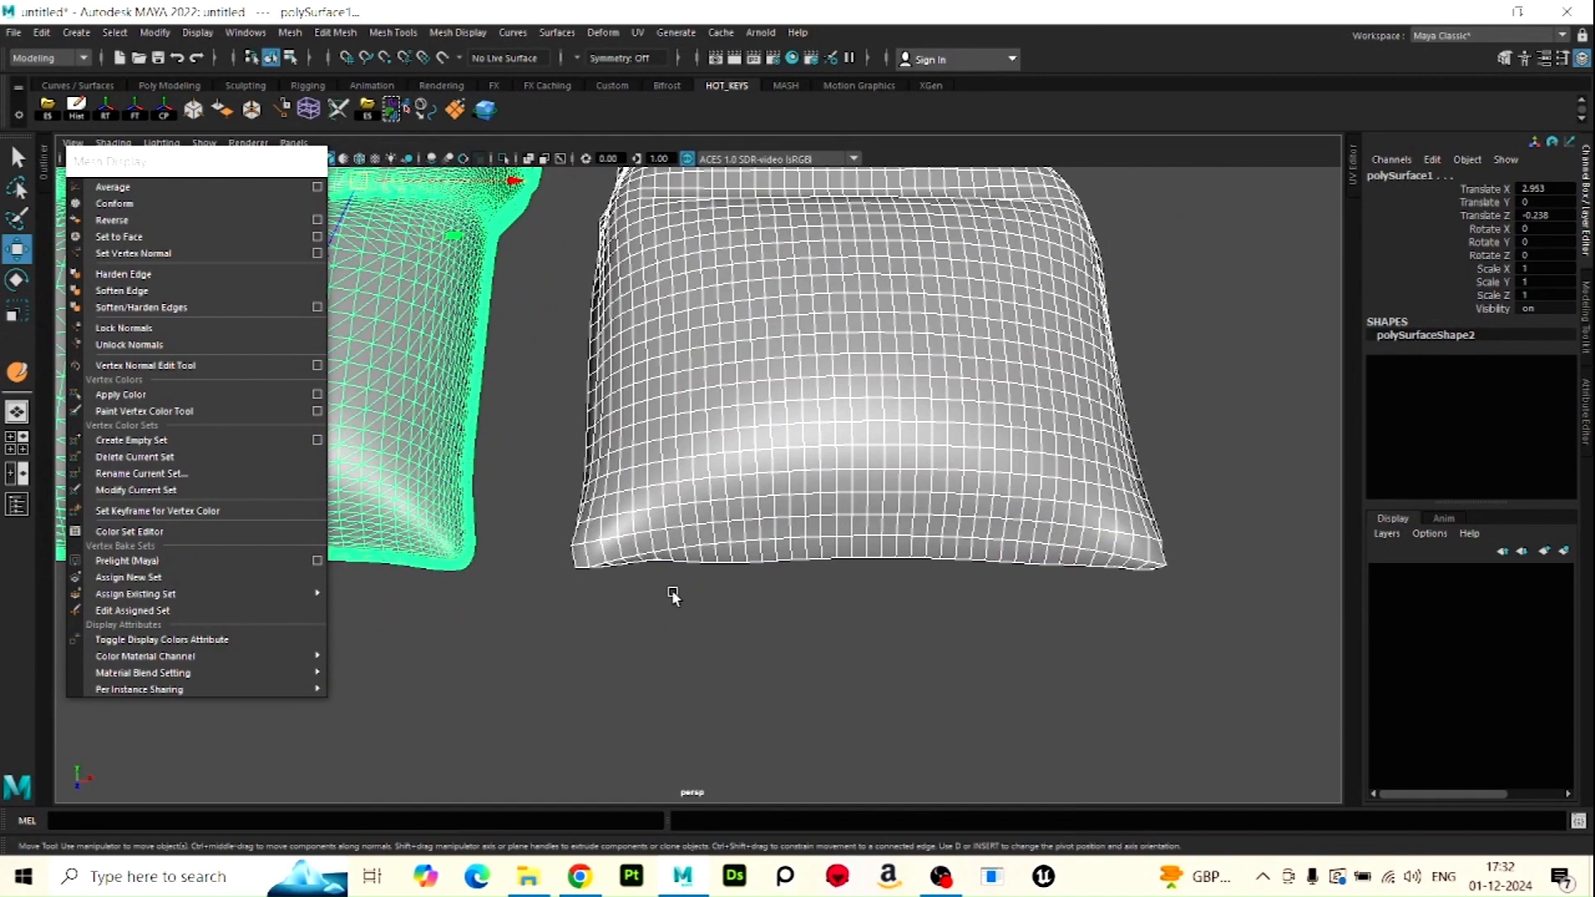
alt+middle_drag(726, 598, 850, 546)
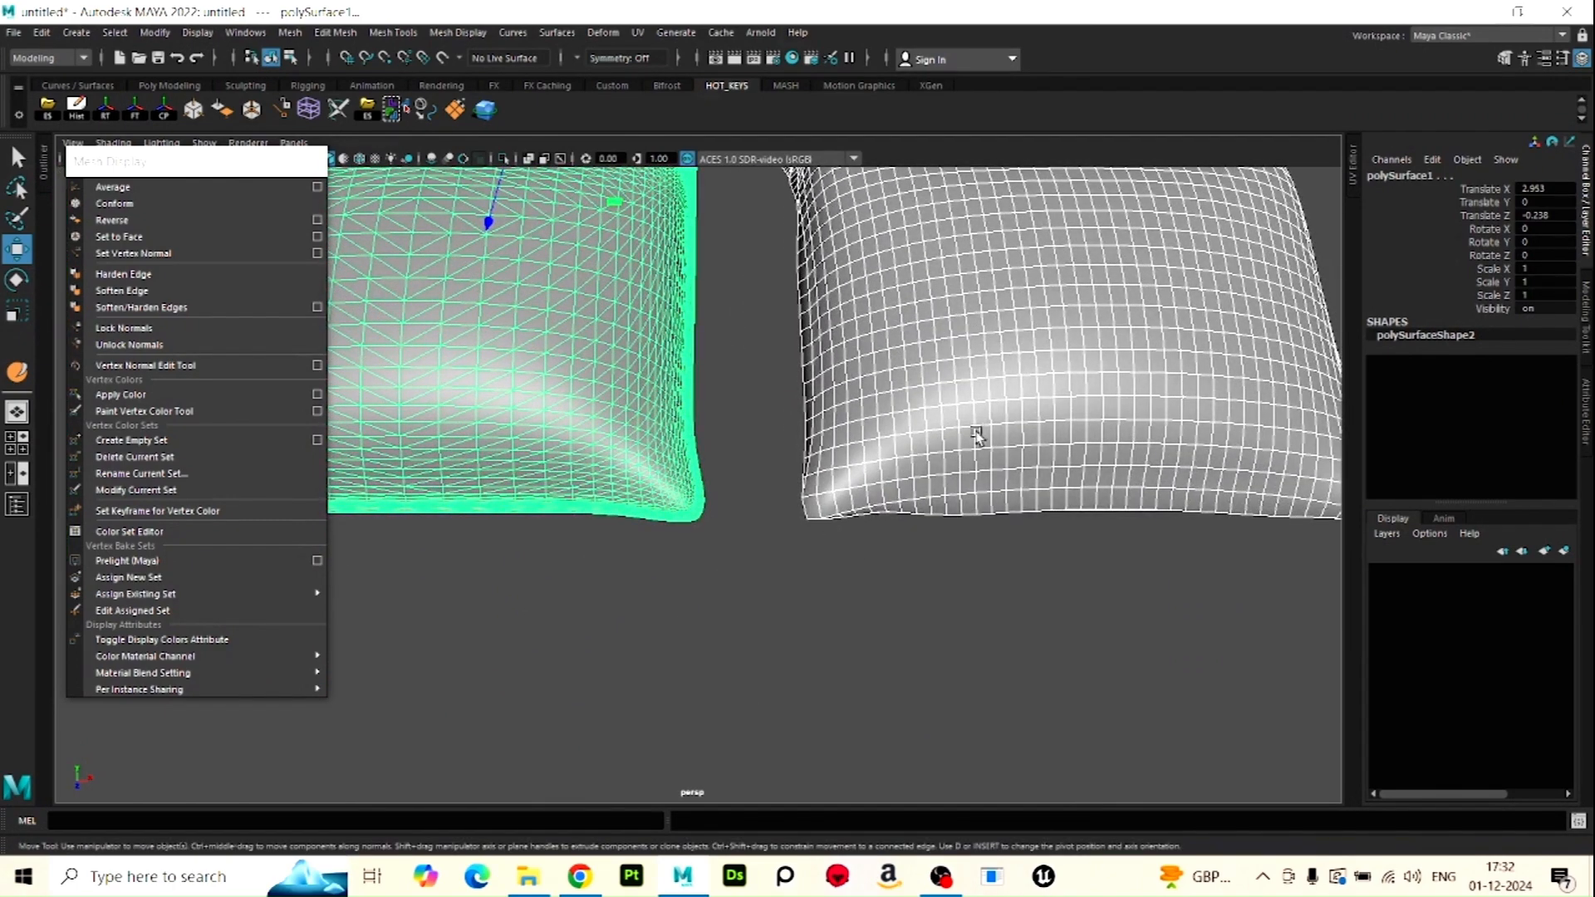
scroll(919, 432, down, 6)
alt+middle_drag(876, 392, 860, 478)
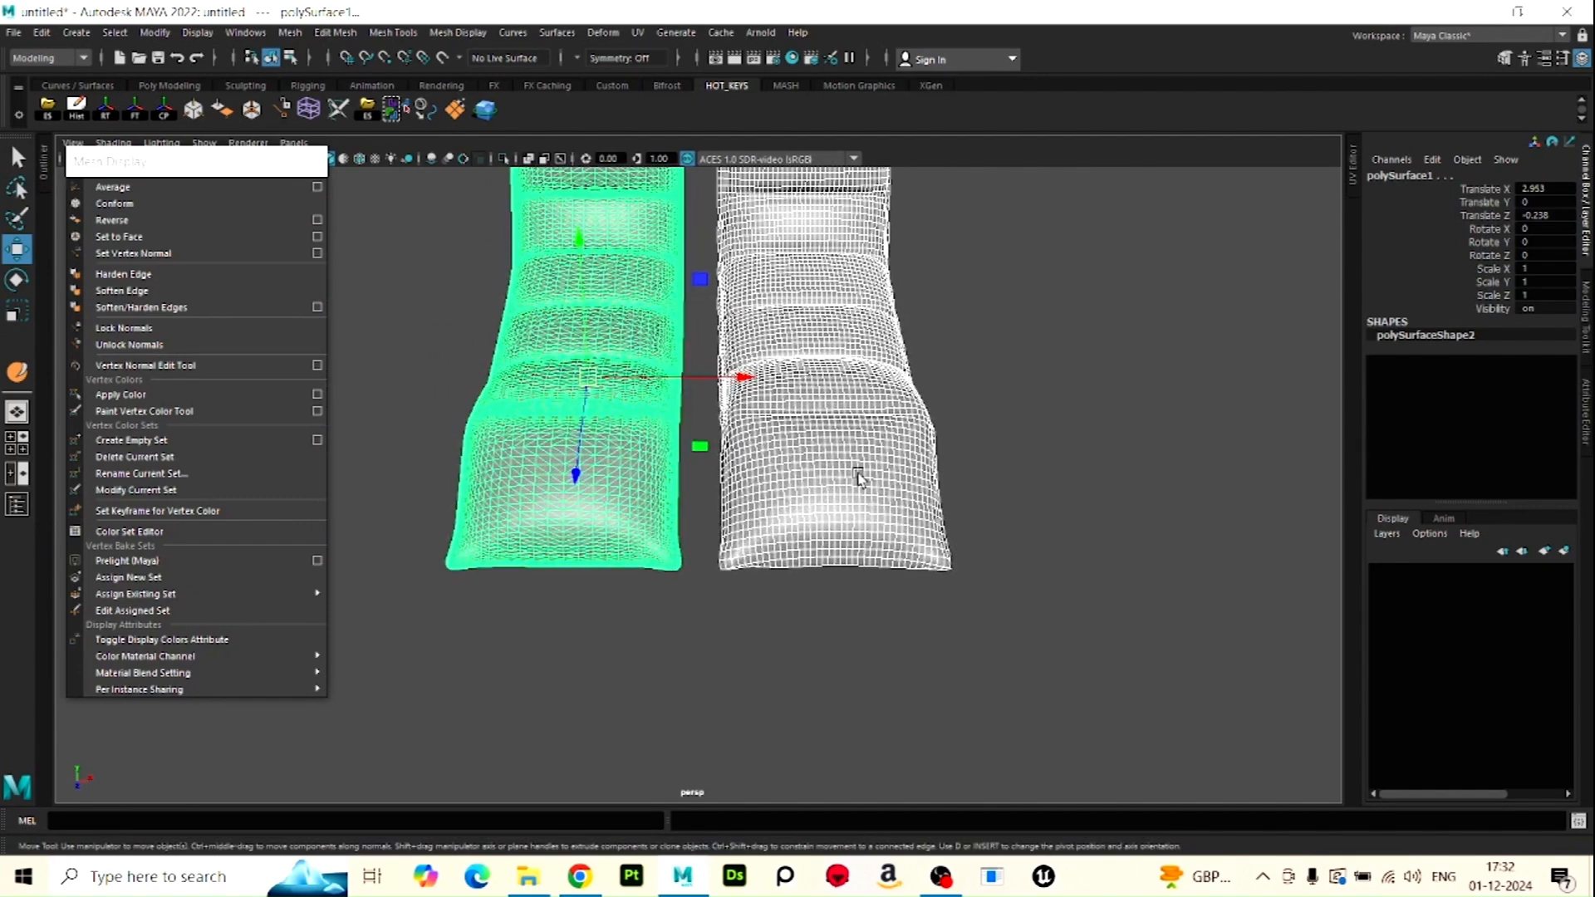
Show the UV Editor and examine the original cushion's UV shells alongside the foot end of the wrapped mesh
click(1354, 170)
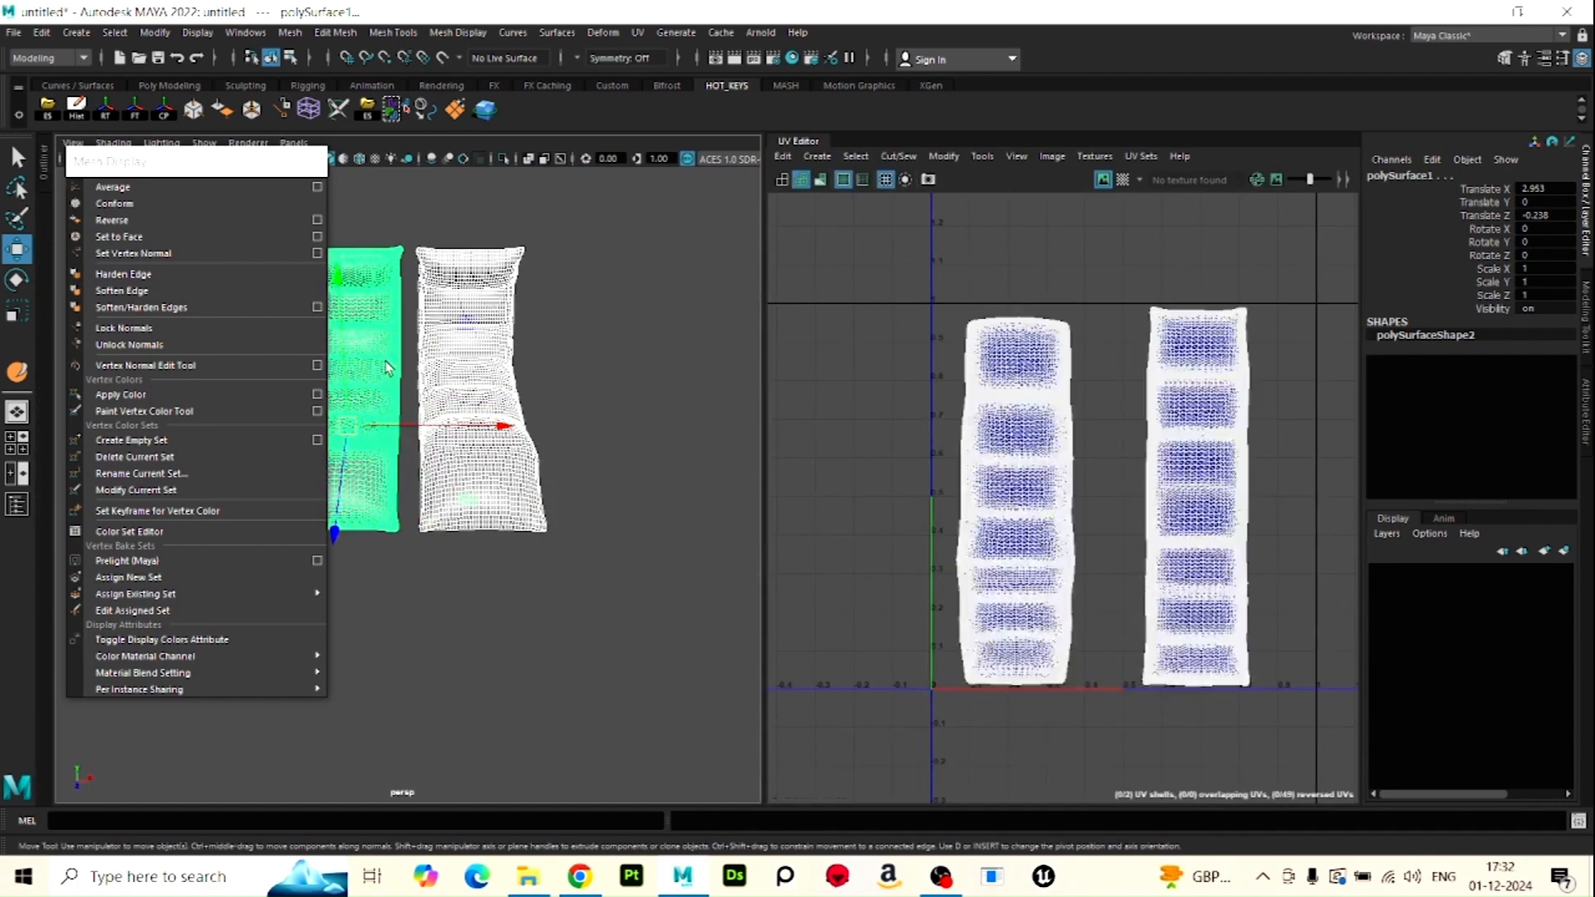
scroll(1031, 424, up, 5)
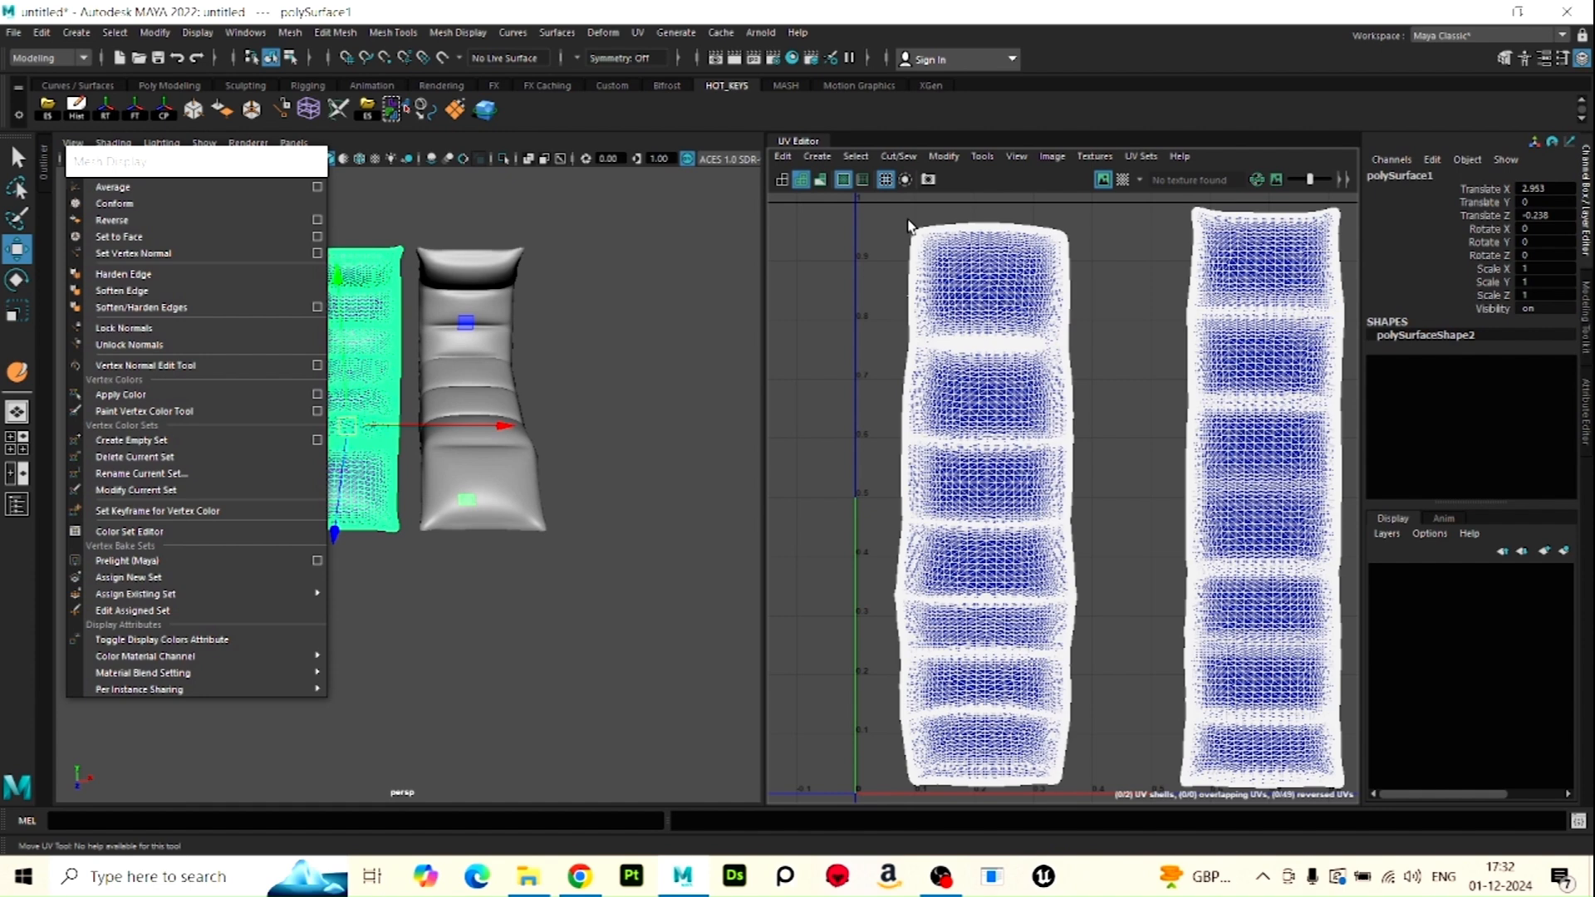
scroll(446, 453, up, 8)
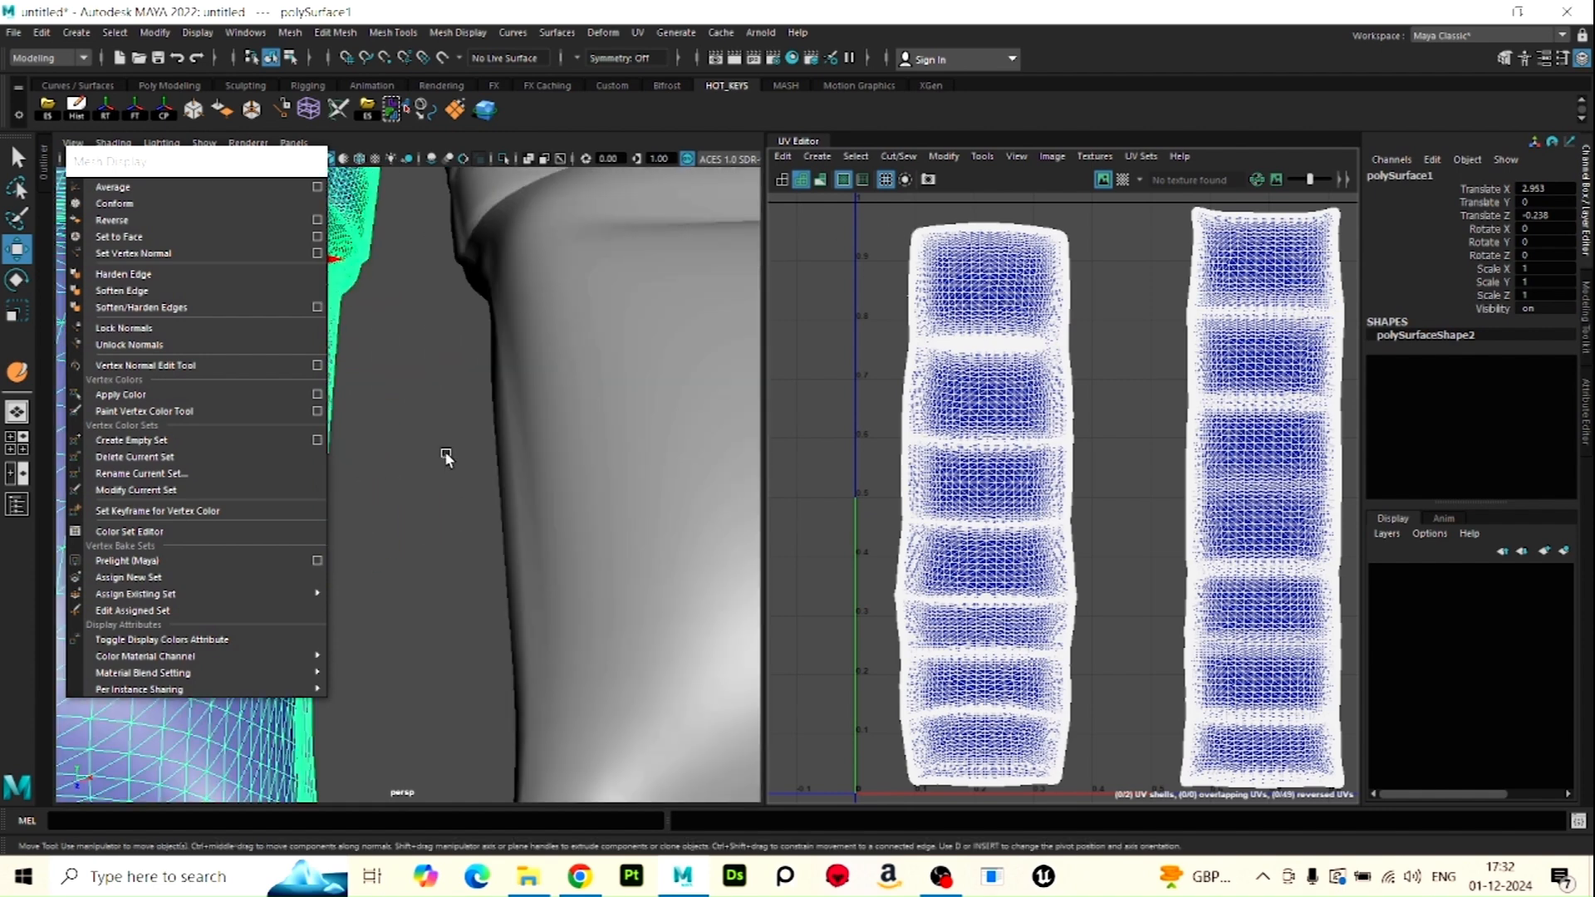
scroll(534, 465, down, 4)
alt+middle_drag(535, 463, 582, 462)
scroll(544, 498, down, 2)
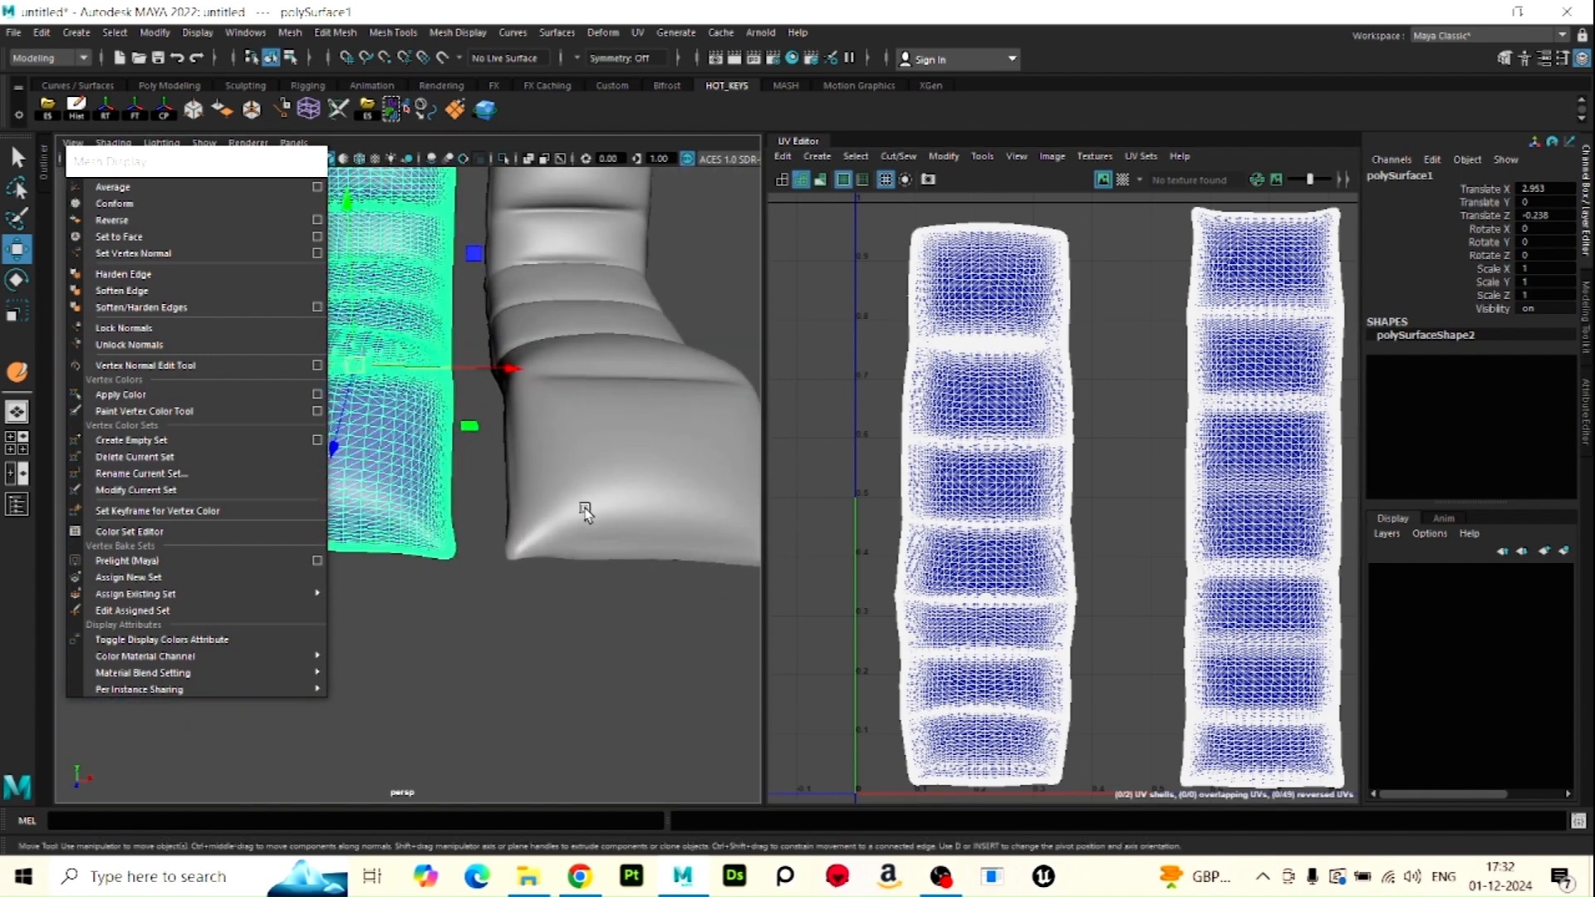
scroll(588, 509, up, 4)
scroll(573, 513, down, 2)
Select the wrapped mesh to examine its rectangular UV shells, and collapse the UV Editor
click(603, 486)
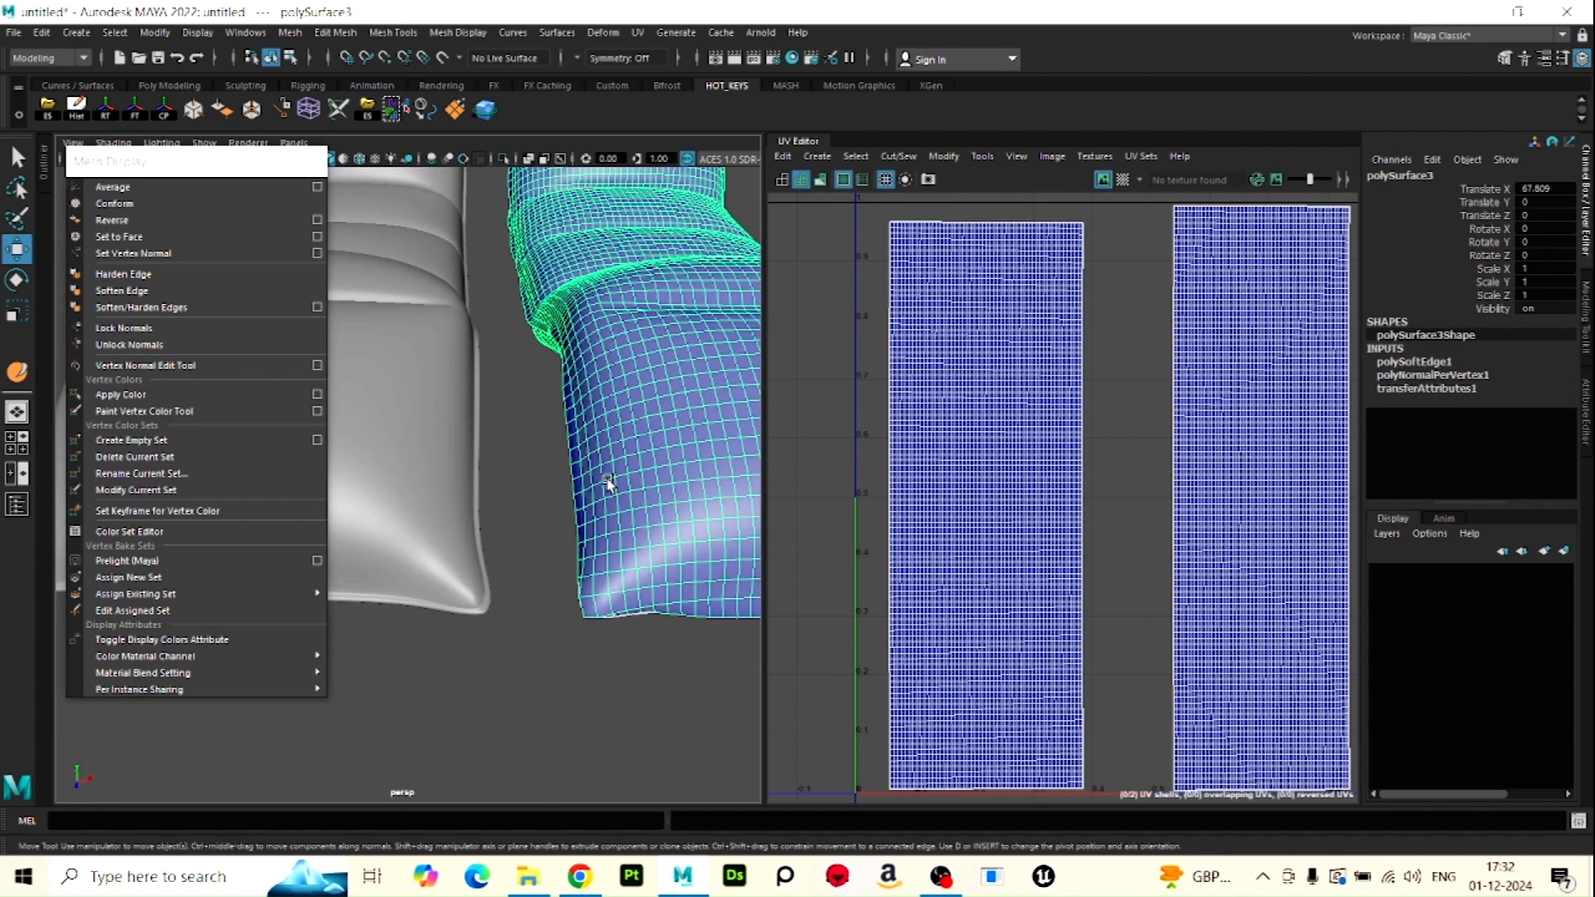
scroll(612, 481, up, 3)
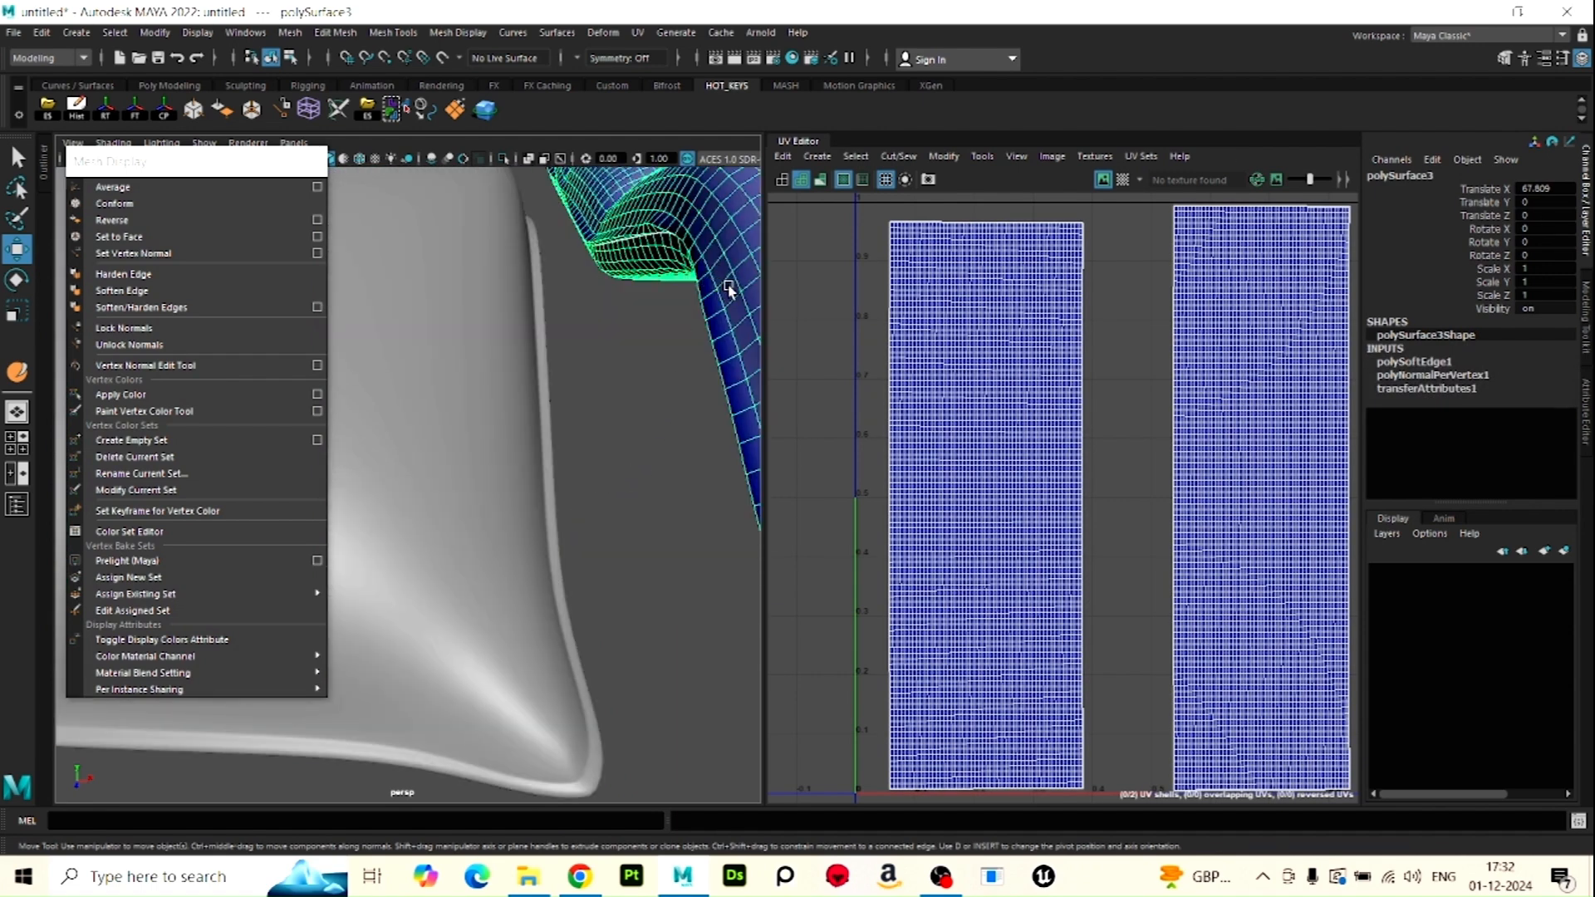
scroll(715, 304, down, 4)
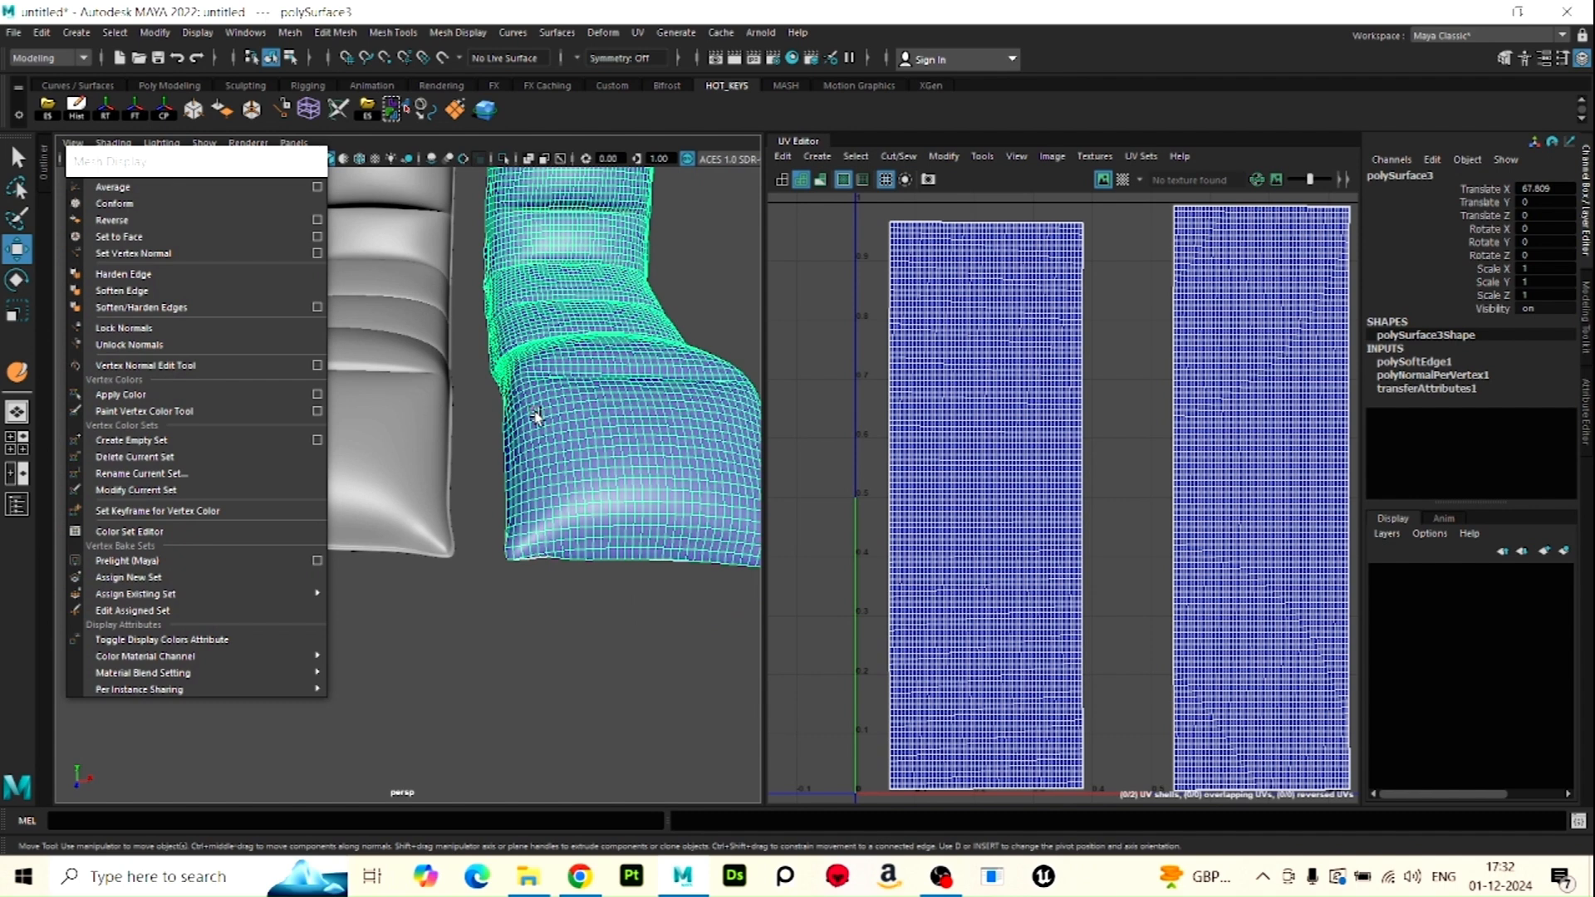
double_click(829, 140)
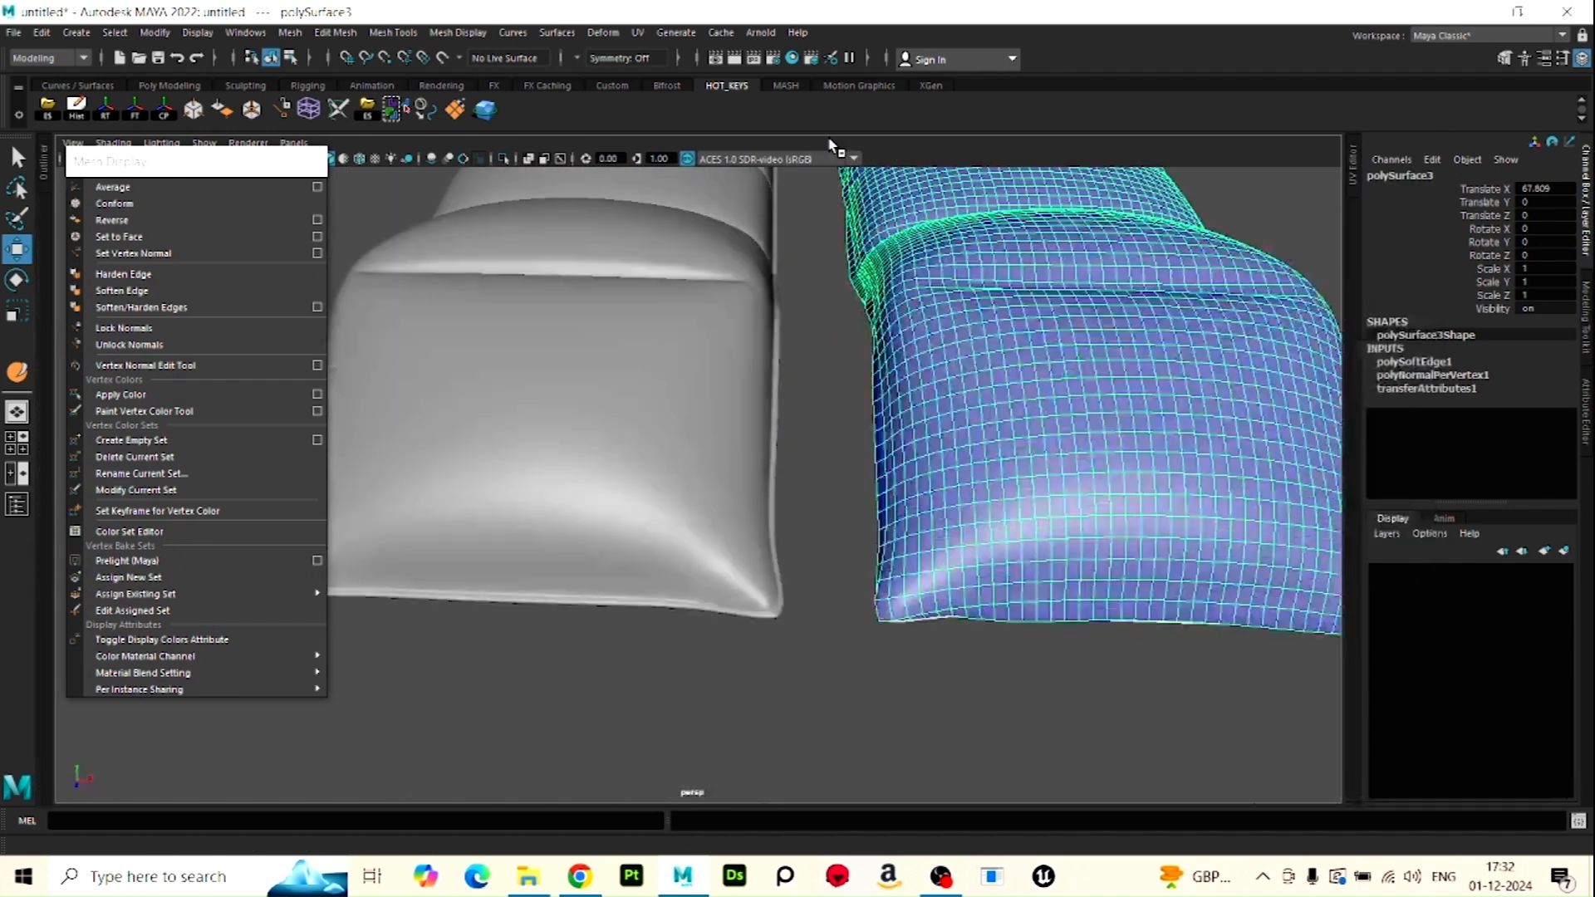
Examine the side edge and foot-end corner of the wrapped mesh against the original cushion's border
scroll(721, 490, down, 4)
scroll(723, 493, up, 5)
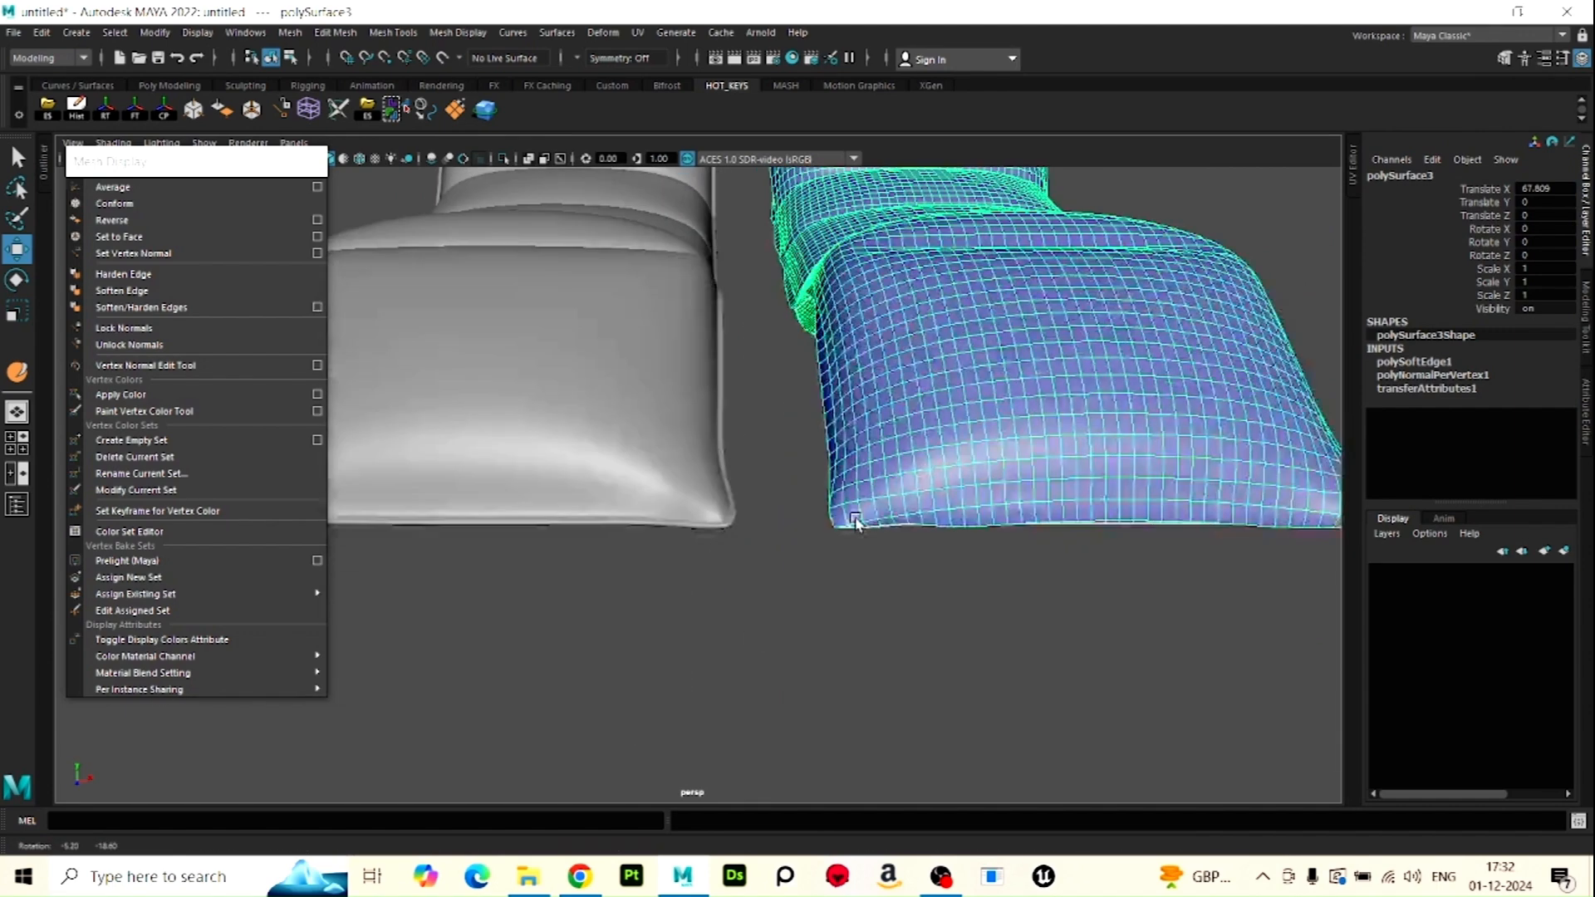
alt+drag(856, 519, 832, 525)
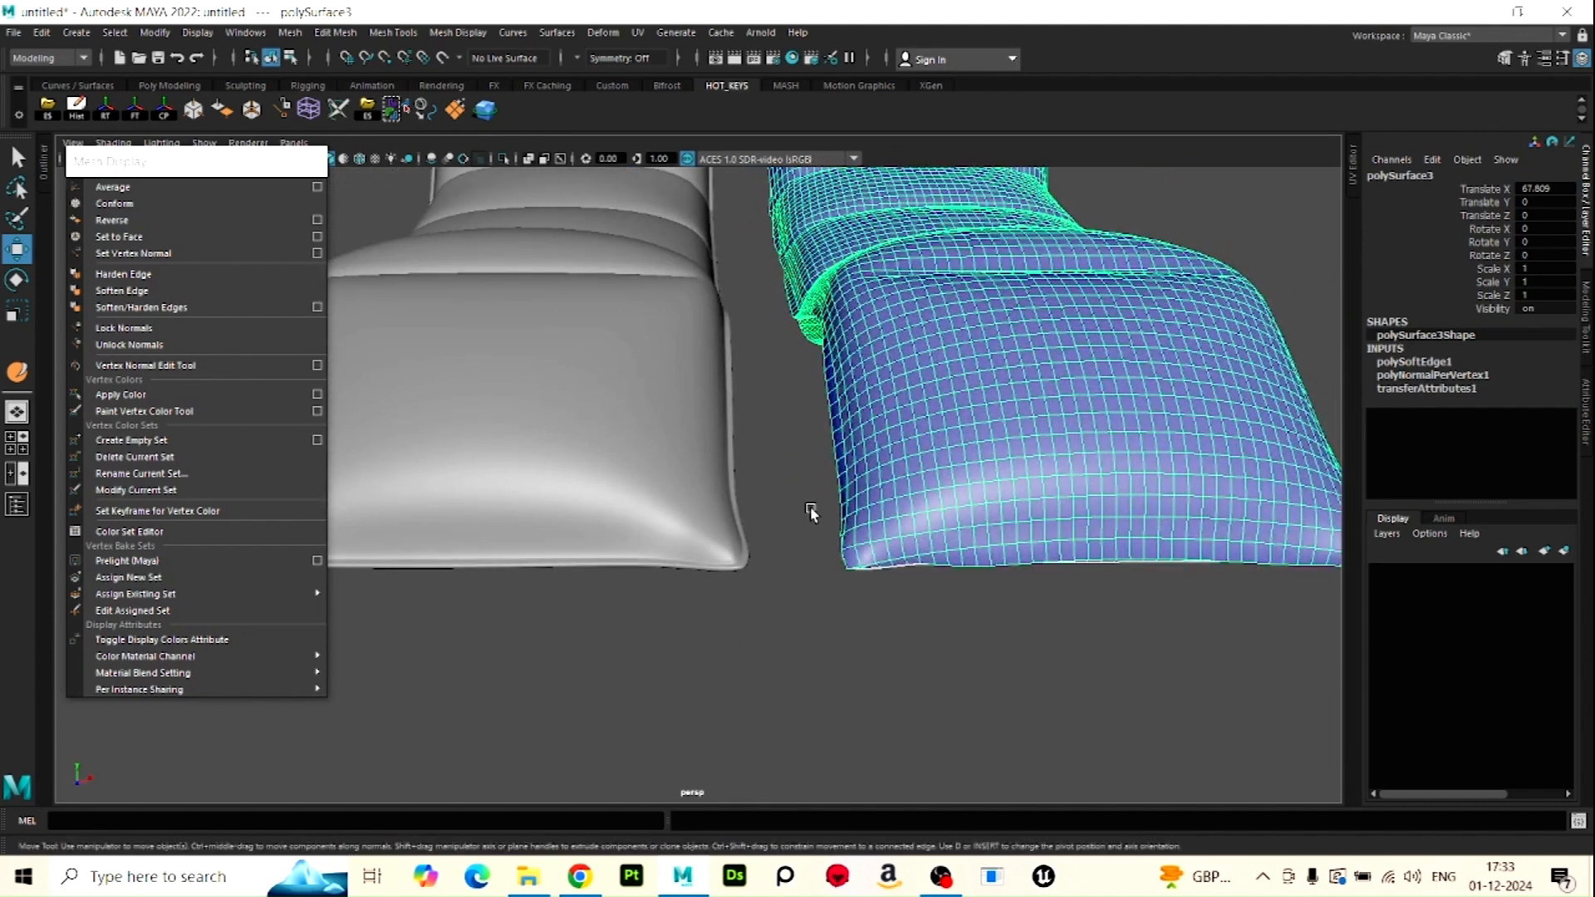
scroll(801, 511, up, 3)
scroll(791, 432, down, 3)
alt+middle_drag(791, 432, 548, 435)
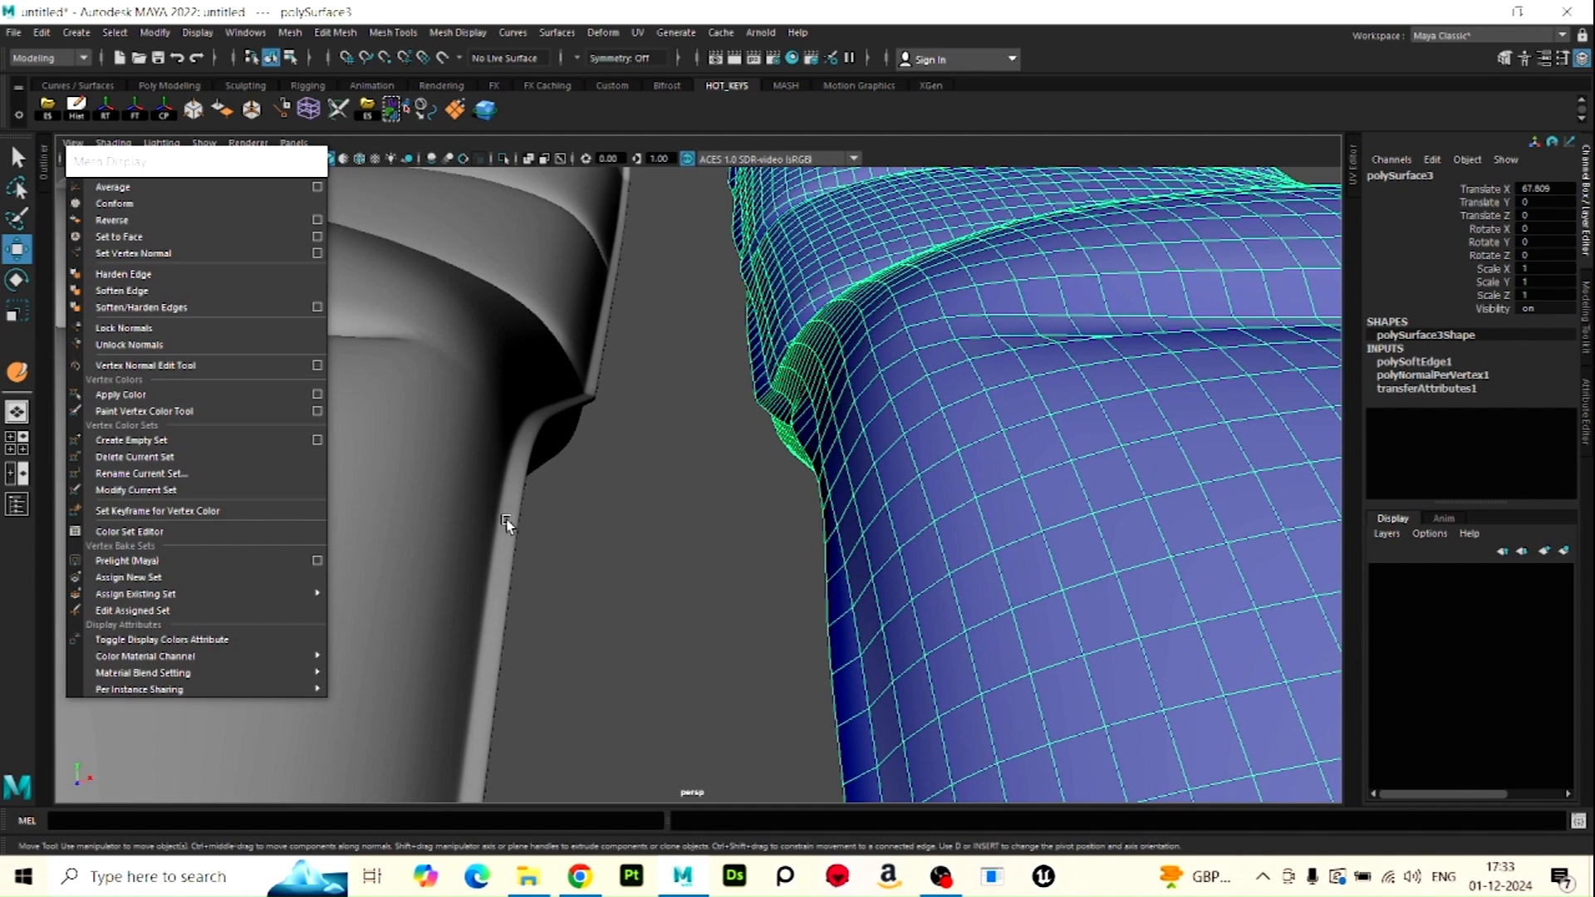
alt+drag(805, 434, 879, 511)
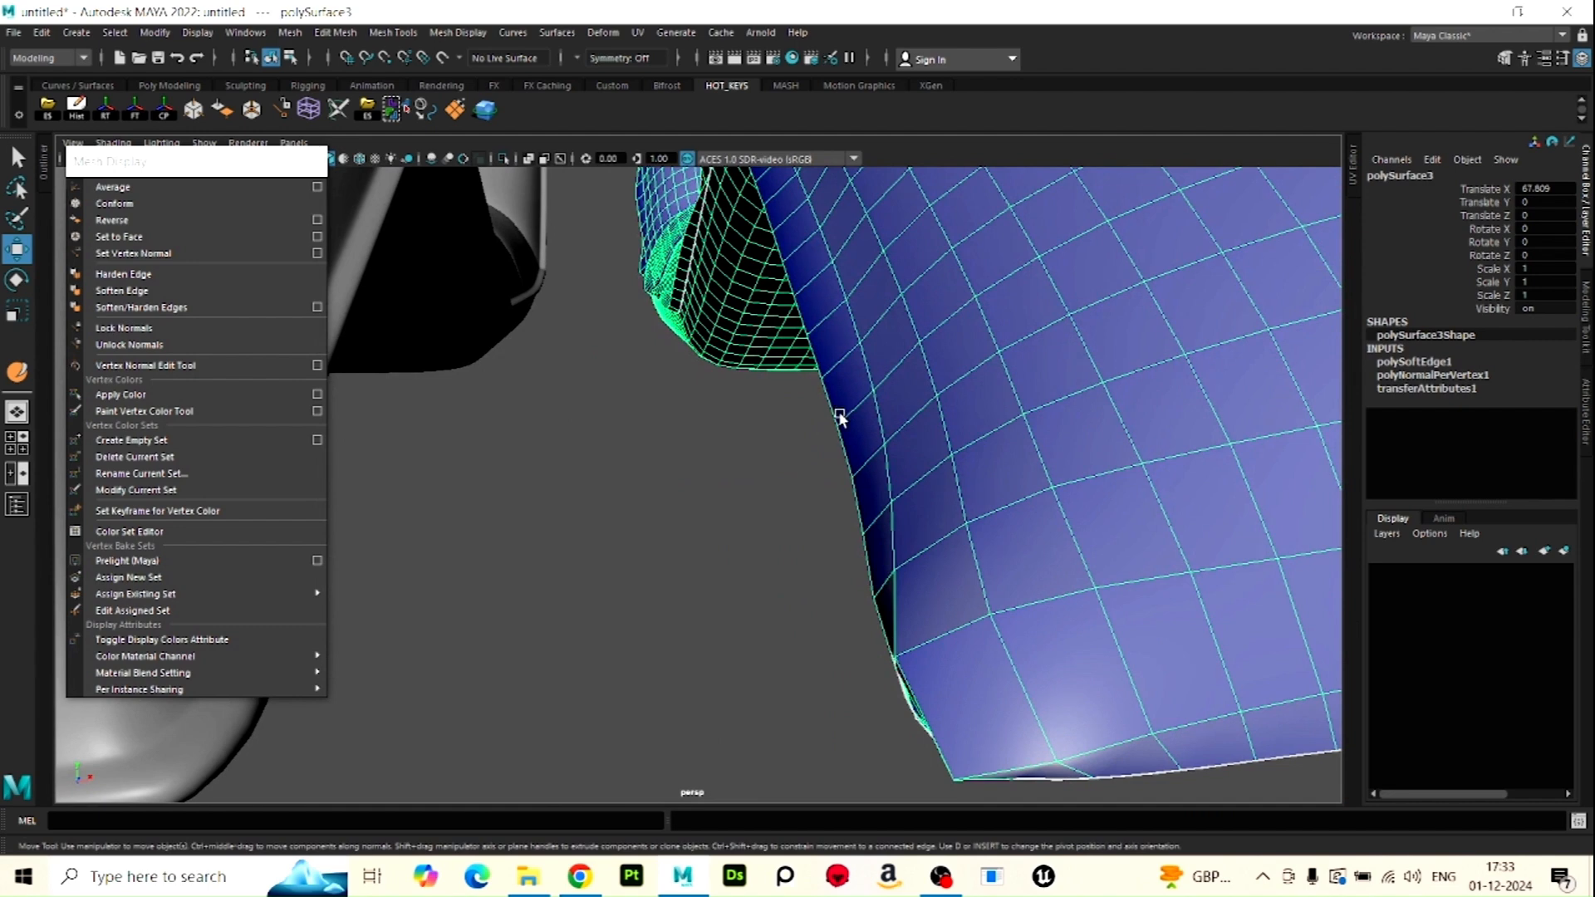
alt+drag(840, 417, 795, 477)
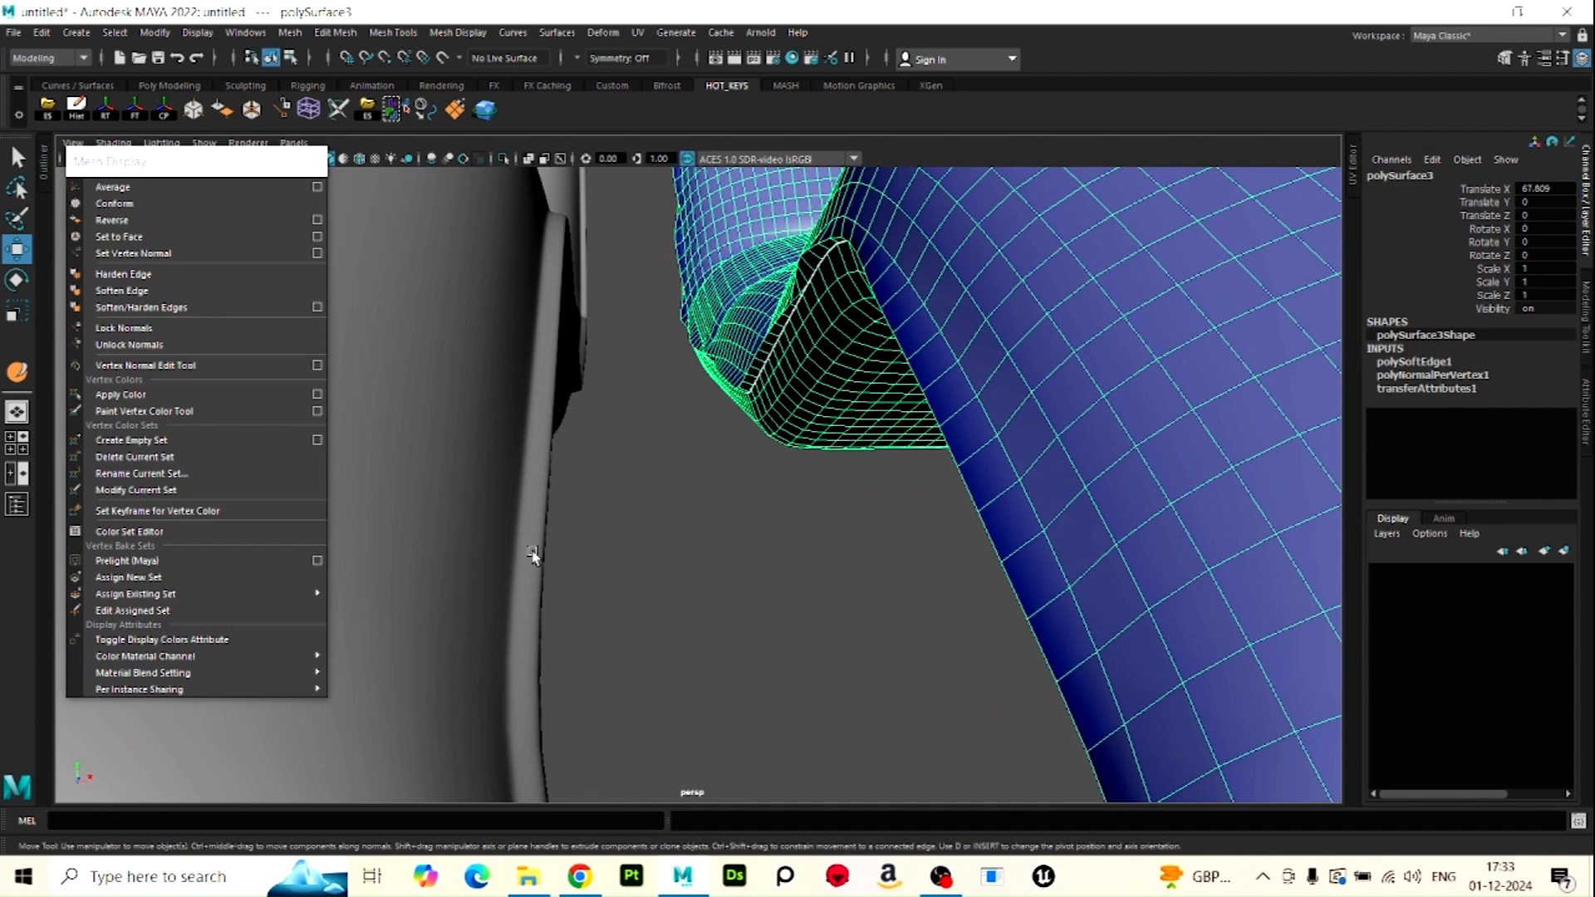
Frame both cushions and compare the raised border along the original's side with the wrapped mesh's side edge
key(a)
alt+drag(621, 505, 593, 545)
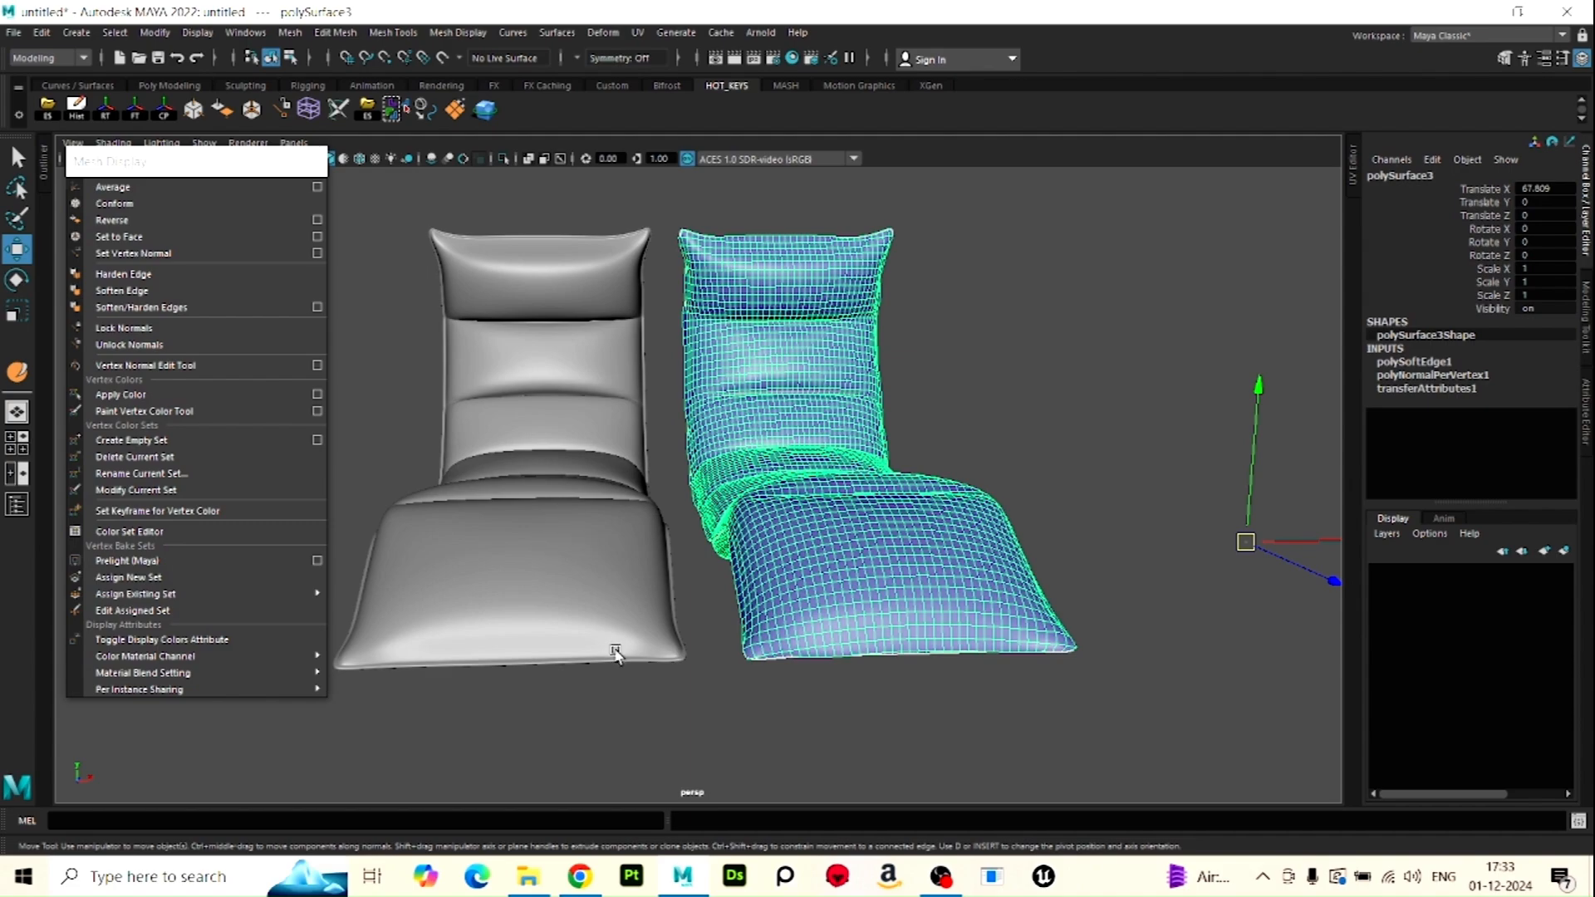
scroll(615, 648, up, 8)
scroll(688, 384, up, 5)
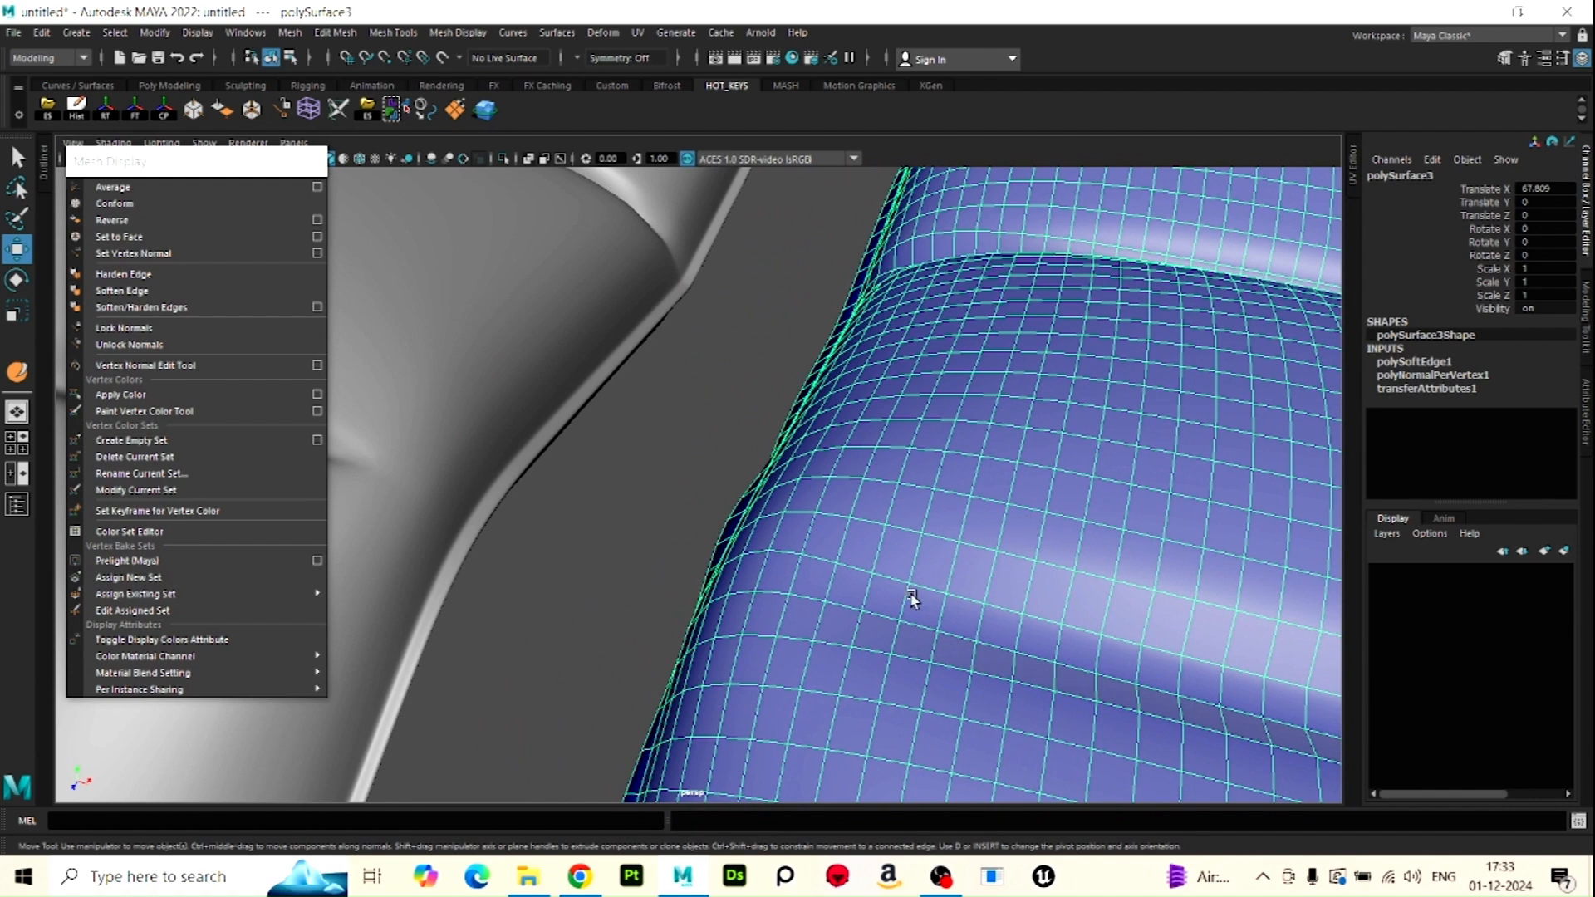
scroll(897, 582, down, 6)
Compare both cushions from a low foot-end view, including their lower folds, and along the full row of sections
alt+drag(758, 555, 806, 489)
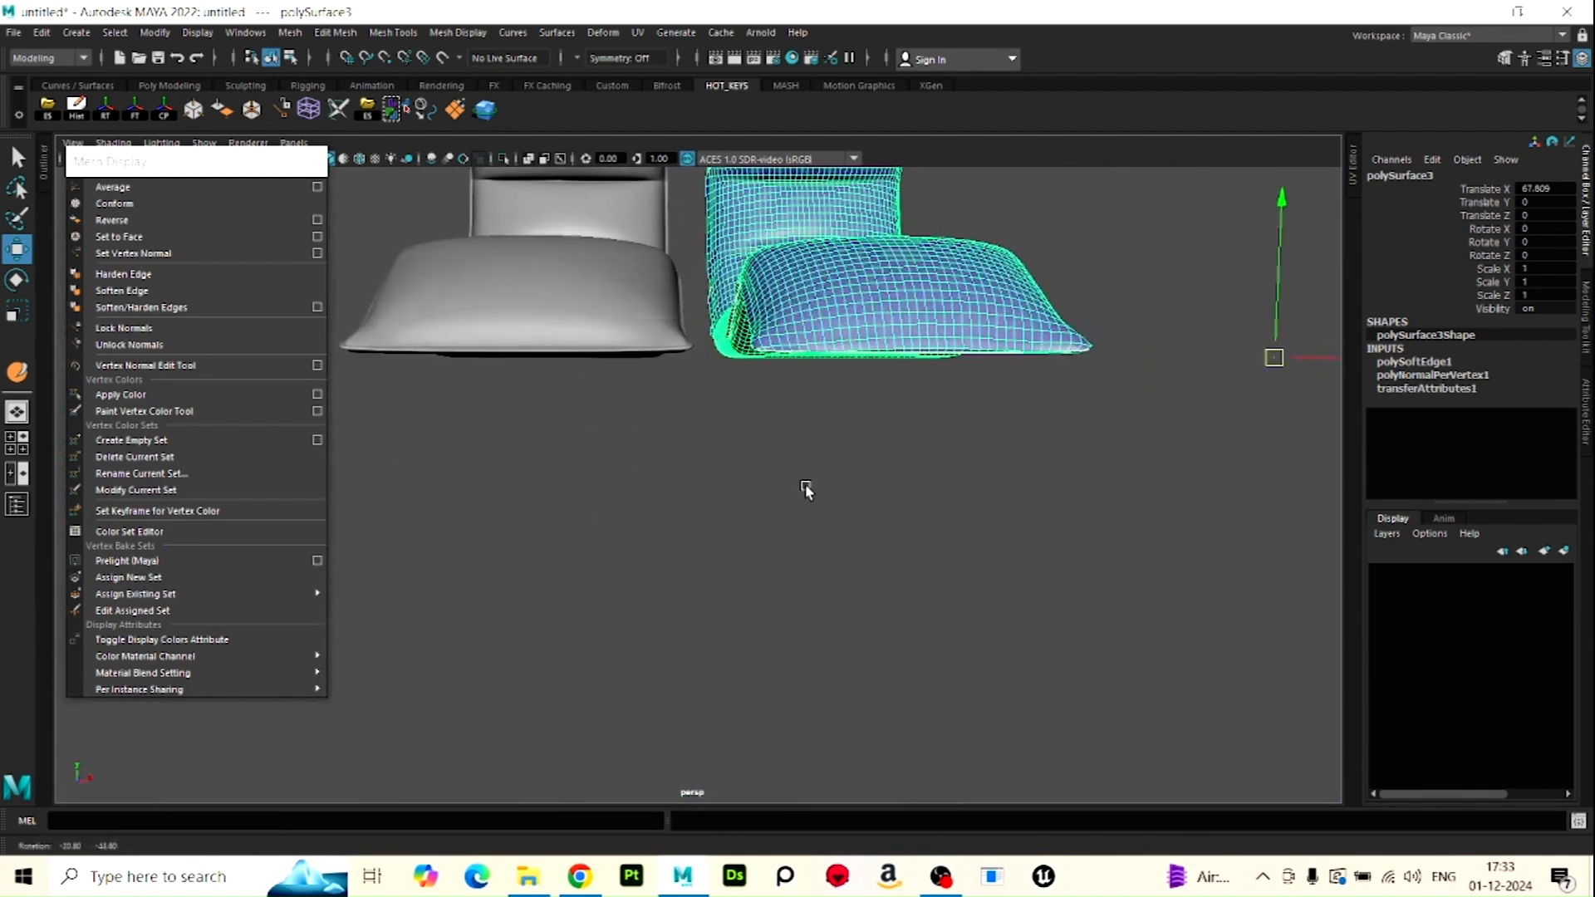
alt+middle_drag(831, 492, 834, 698)
scroll(823, 595, up, 5)
scroll(895, 621, down, 3)
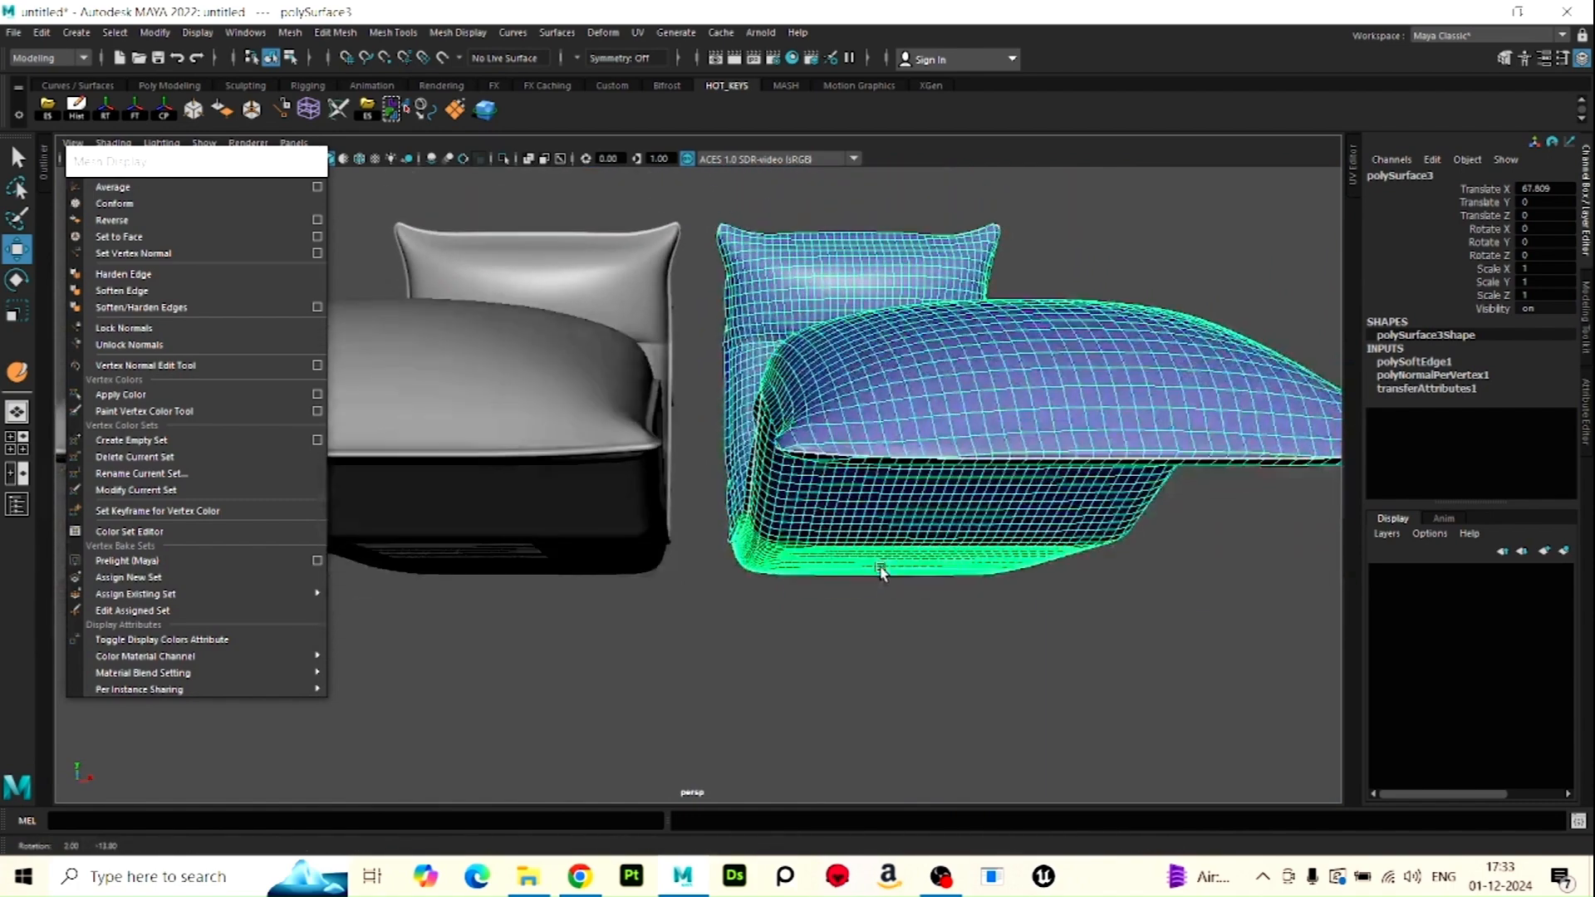
alt+drag(895, 622, 878, 409)
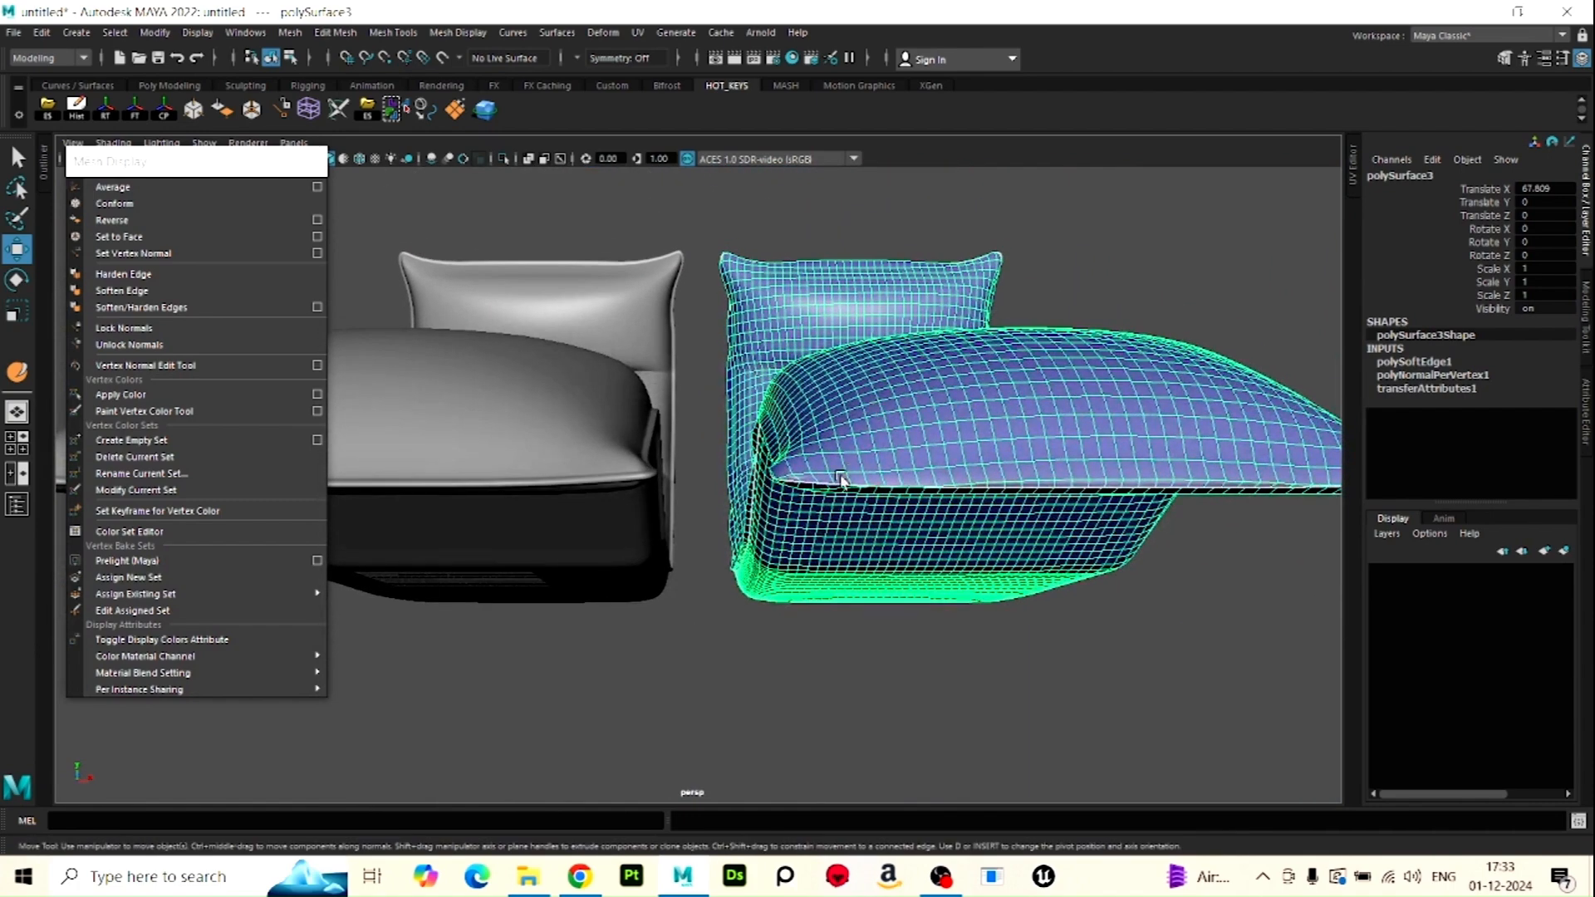
key(alt)
alt+drag(841, 480, 813, 576)
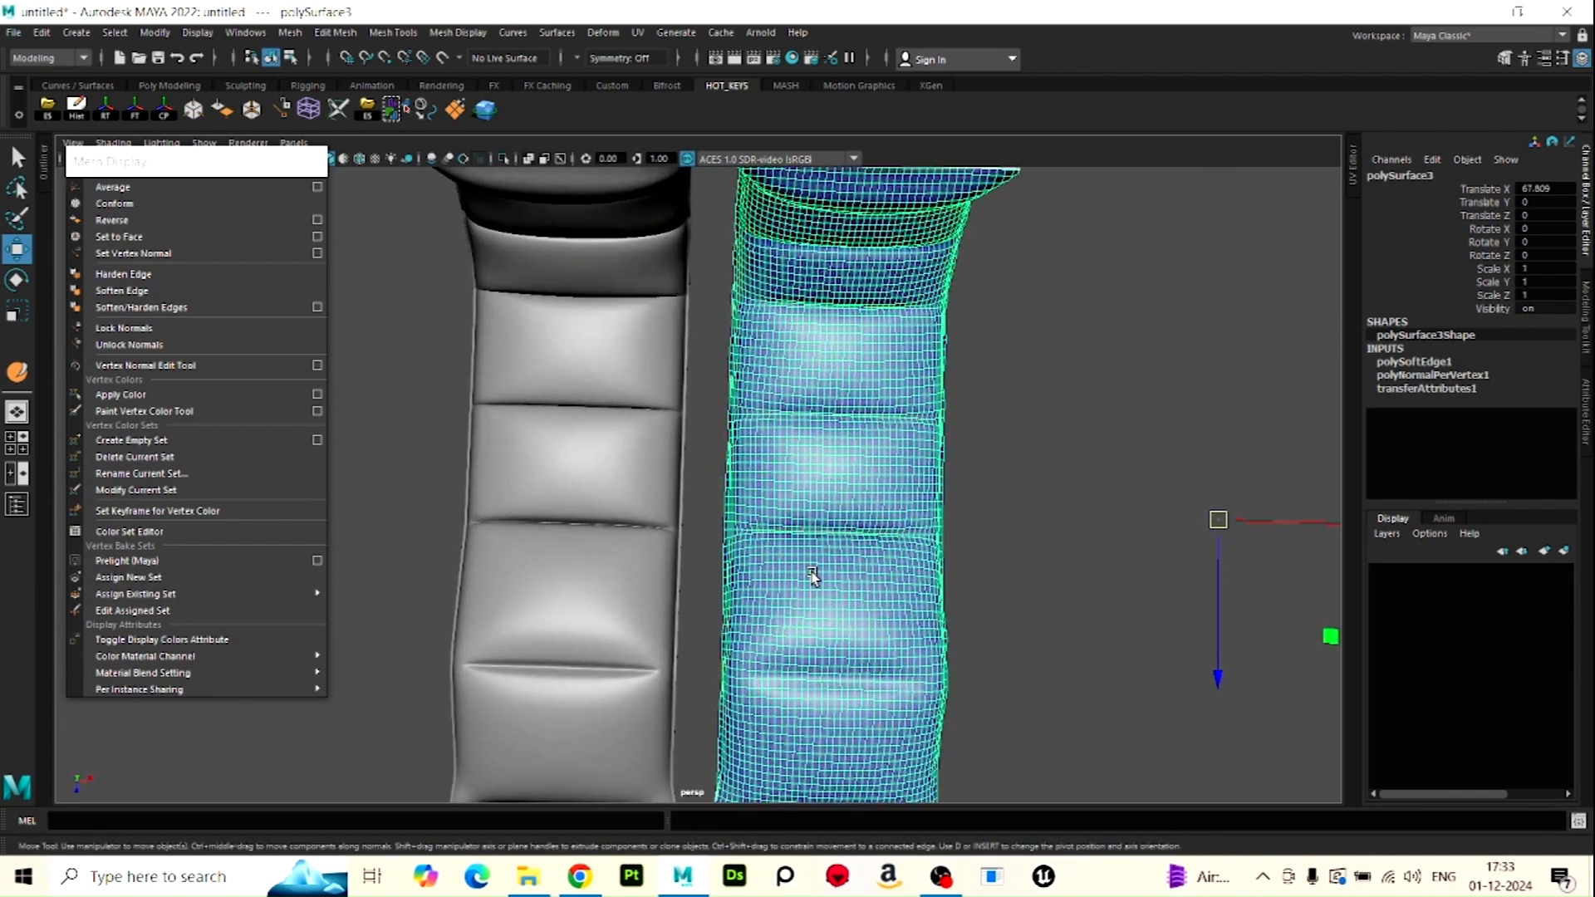